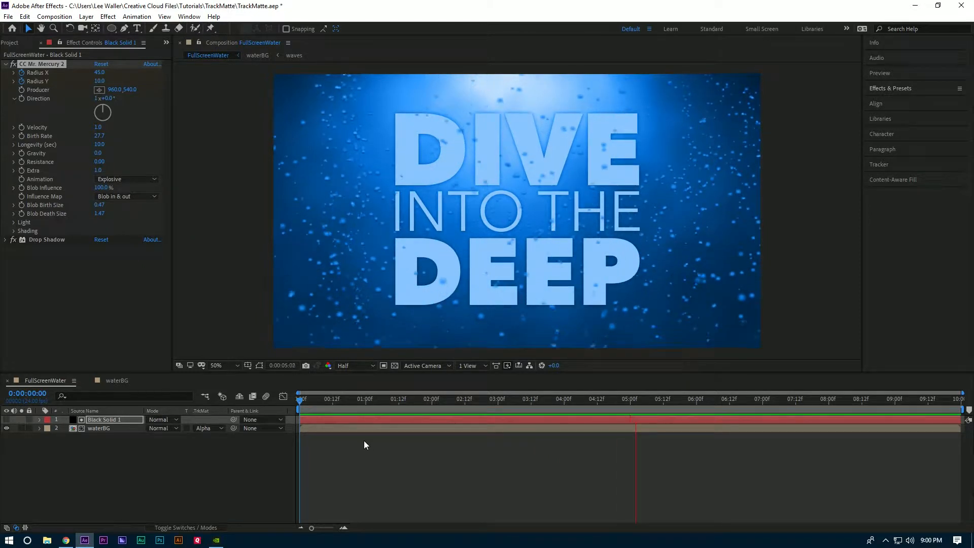
Step: Create a new composition with the HDTV 1080 24 preset, 24 fps and a 10-second duration
{"action": "left_click", "coordinate": [57, 18]}
{"action": "left_click", "coordinate": [59, 27]}
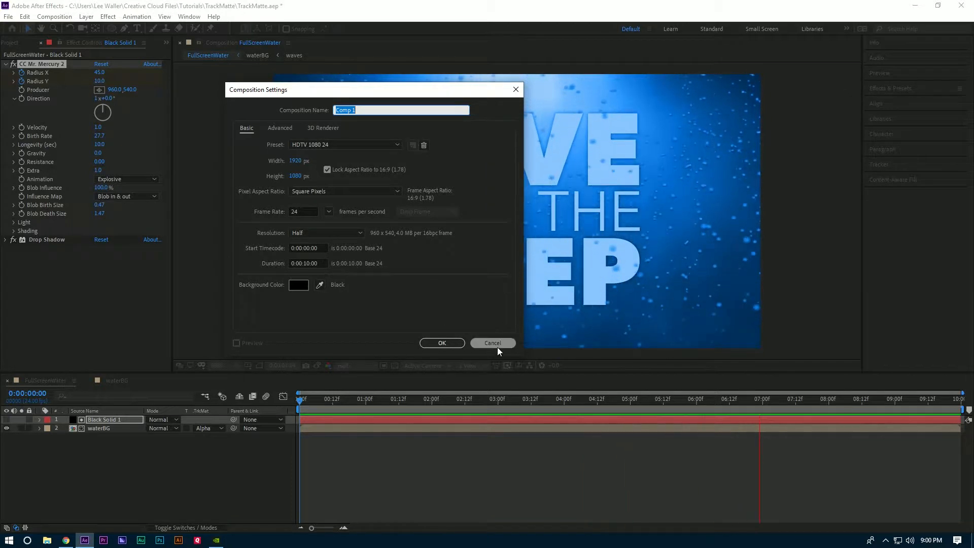
{"action": "left_click", "coordinate": [440, 344]}
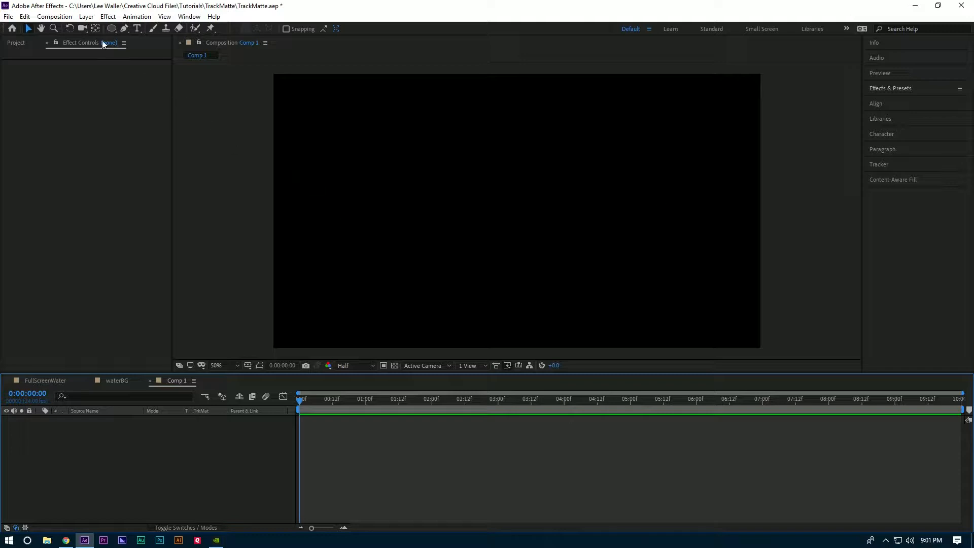
Step: Create a 1920 x 1080 px solid layer in blue #3B59F5 in the new composition
{"action": "left_click", "coordinate": [86, 21]}
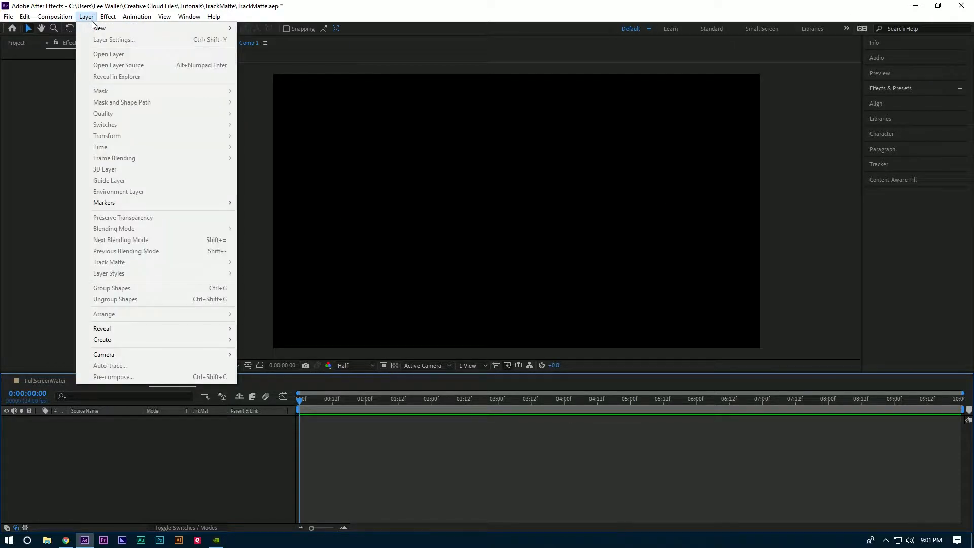
{"action": "mouse_move", "coordinate": [198, 32]}
{"action": "left_click", "coordinate": [269, 36]}
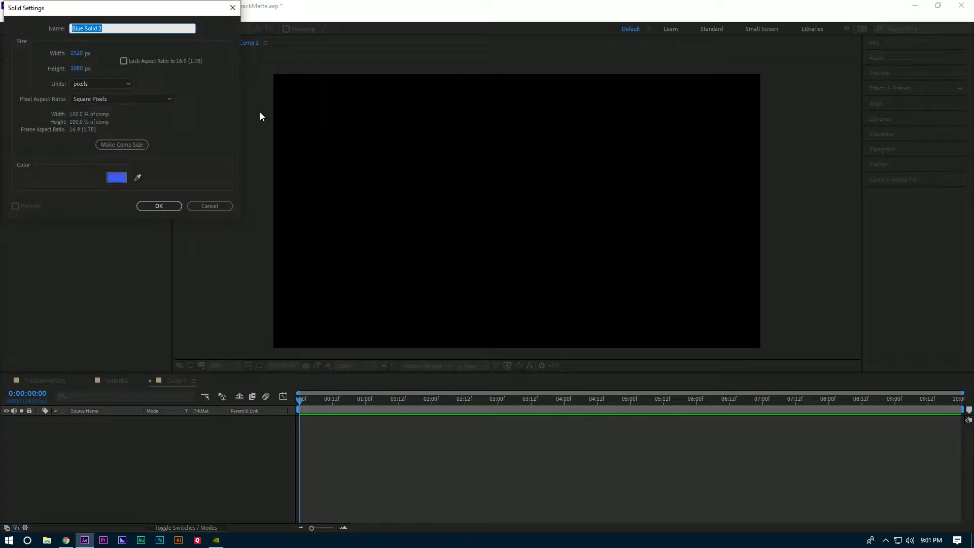
{"action": "left_click_drag", "start_coordinate": [166, 10], "coordinate": [569, 111]}
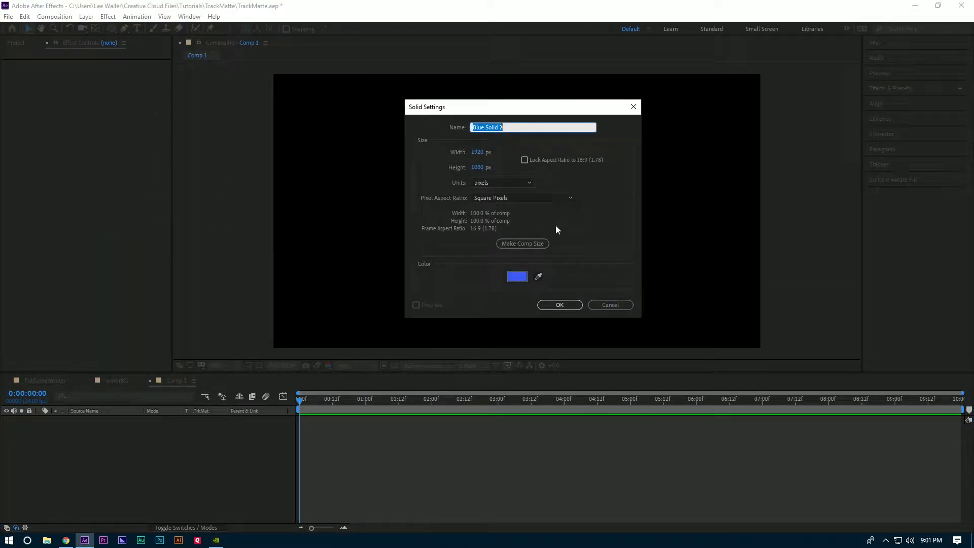
{"action": "left_click", "coordinate": [518, 278]}
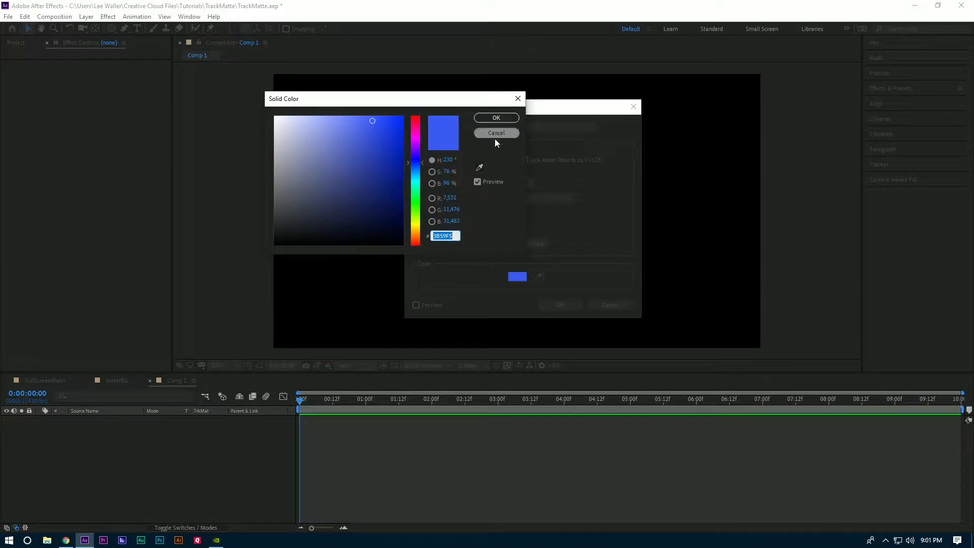
{"action": "left_click", "coordinate": [497, 118]}
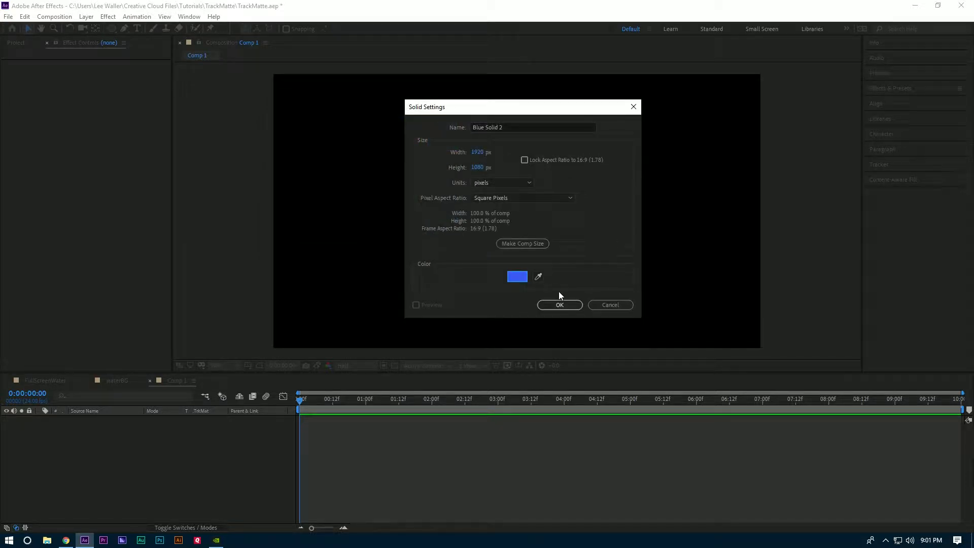
{"action": "left_click", "coordinate": [563, 306]}
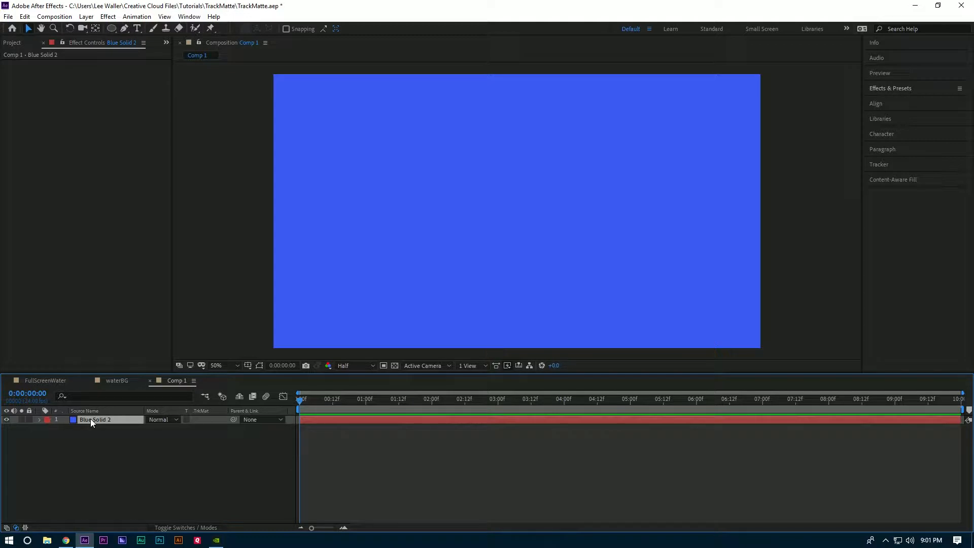
Step: Rename the blue solid layer to Background
{"action": "key", "text": "Return"}
{"action": "type", "text": "Background"}
{"action": "key", "text": "Return"}
Step: Apply the Fractal Noise effect to the Background layer
{"action": "left_click", "coordinate": [108, 17]}
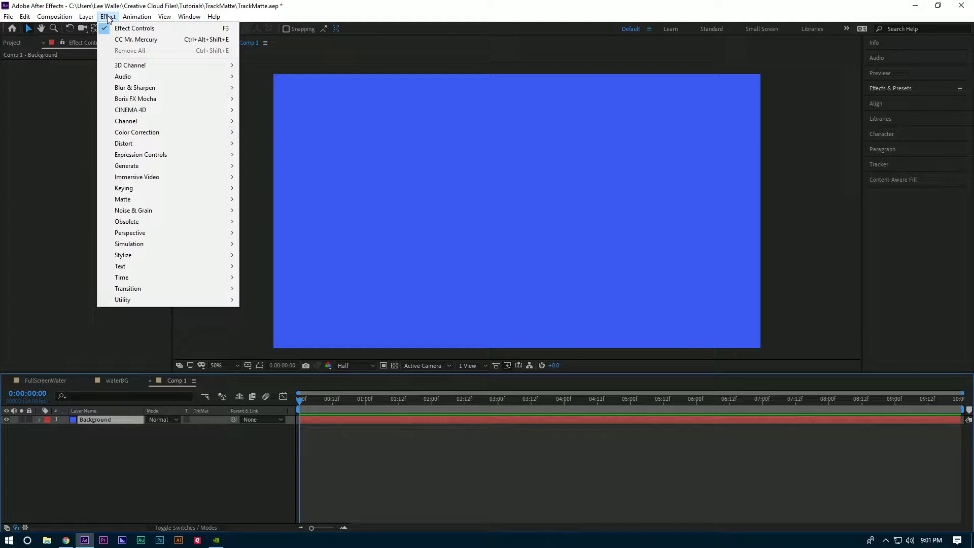
{"action": "mouse_move", "coordinate": [161, 179]}
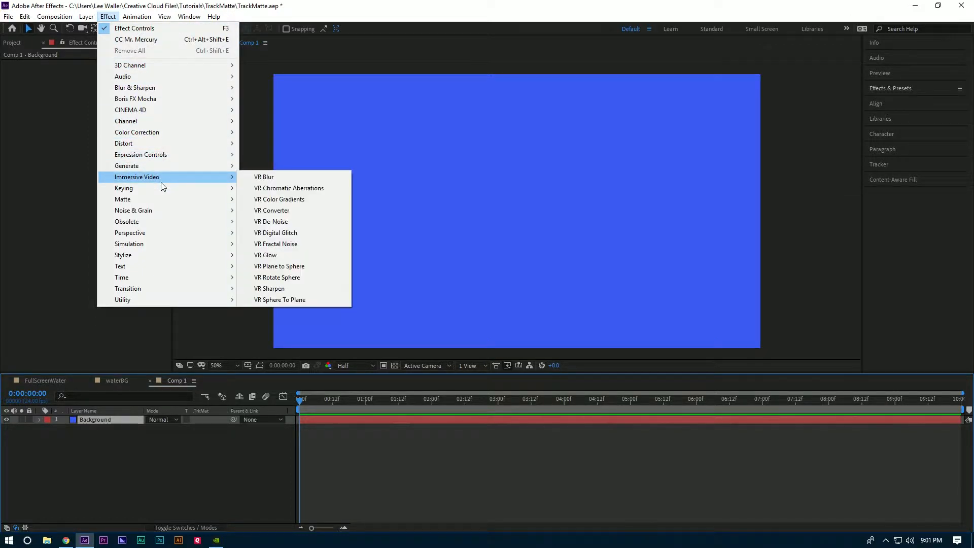
{"action": "mouse_move", "coordinate": [162, 208]}
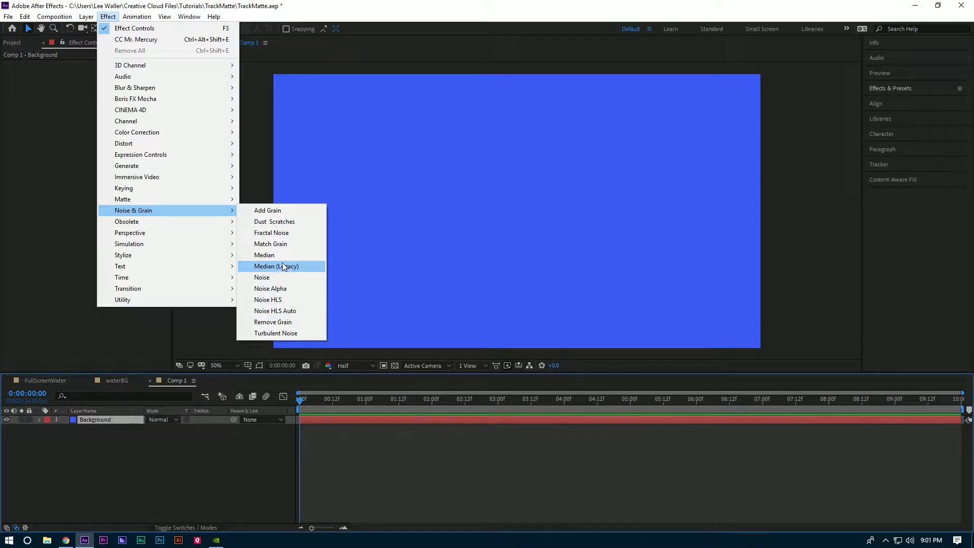
{"action": "left_click", "coordinate": [283, 233]}
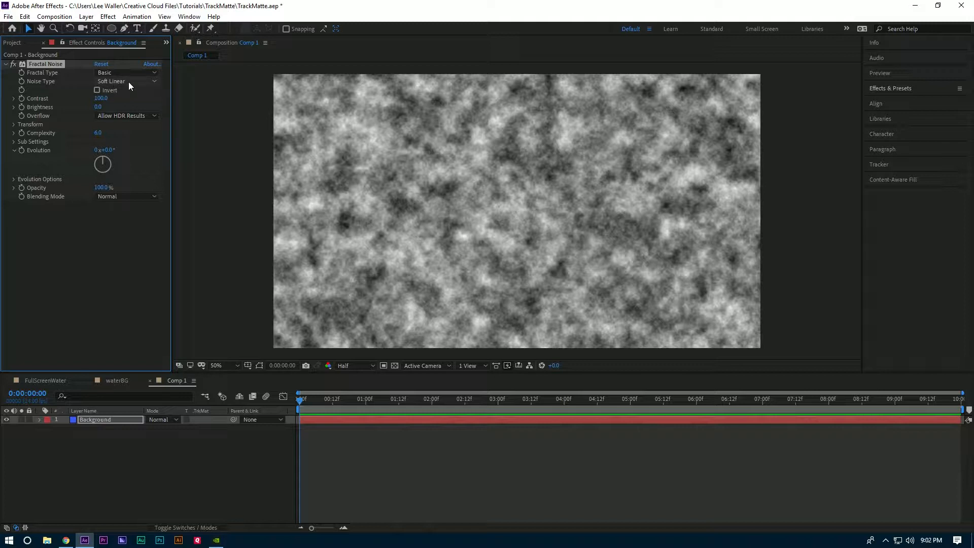
Step: Set the Fractal Noise contrast to 51 and brightness to 15
{"action": "left_click", "coordinate": [99, 98]}
{"action": "type", "text": "51"}
{"action": "key", "text": "Return"}
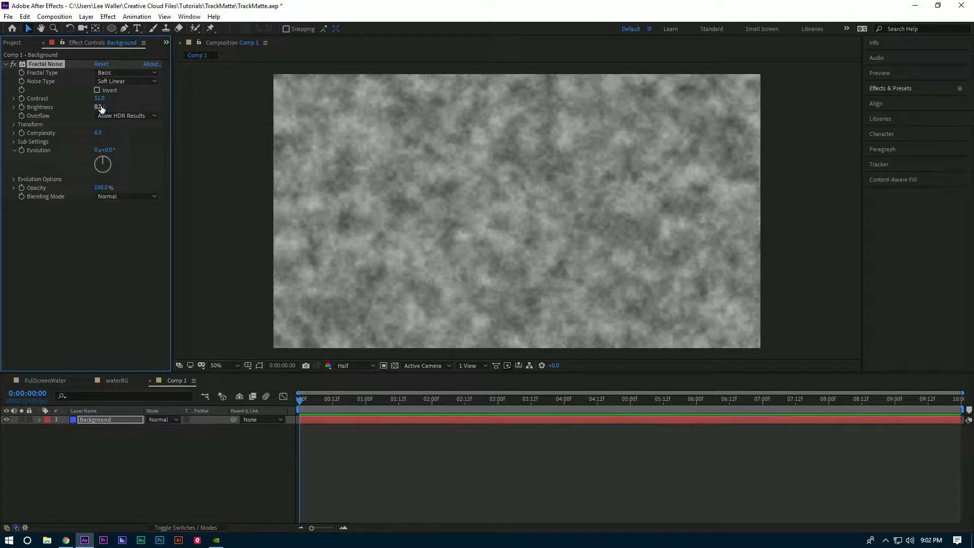
{"action": "left_click", "coordinate": [96, 107]}
{"action": "type", "text": "15"}
{"action": "key", "text": "Return"}
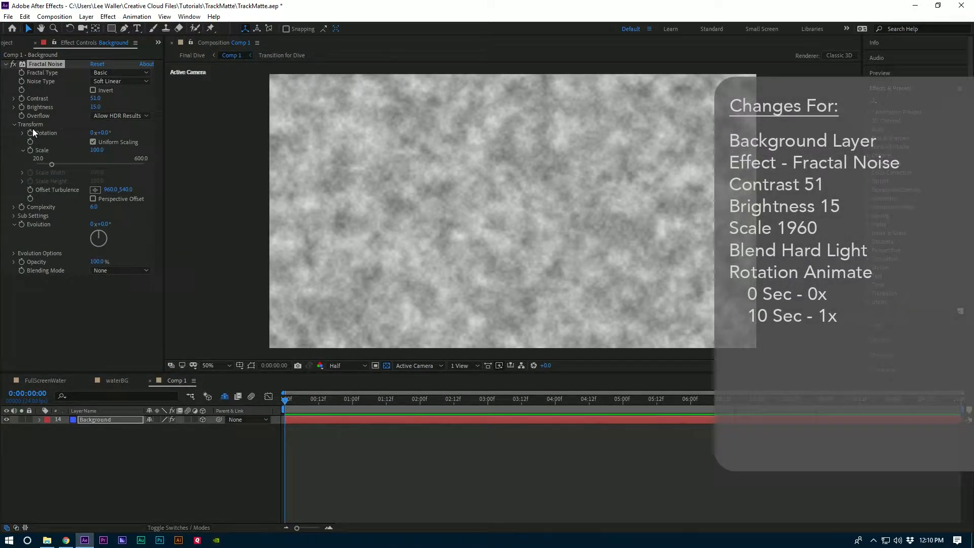
Step: Set the Fractal Noise scale to 1960 and its blending mode to Hard Light
{"action": "left_click", "coordinate": [16, 125]}
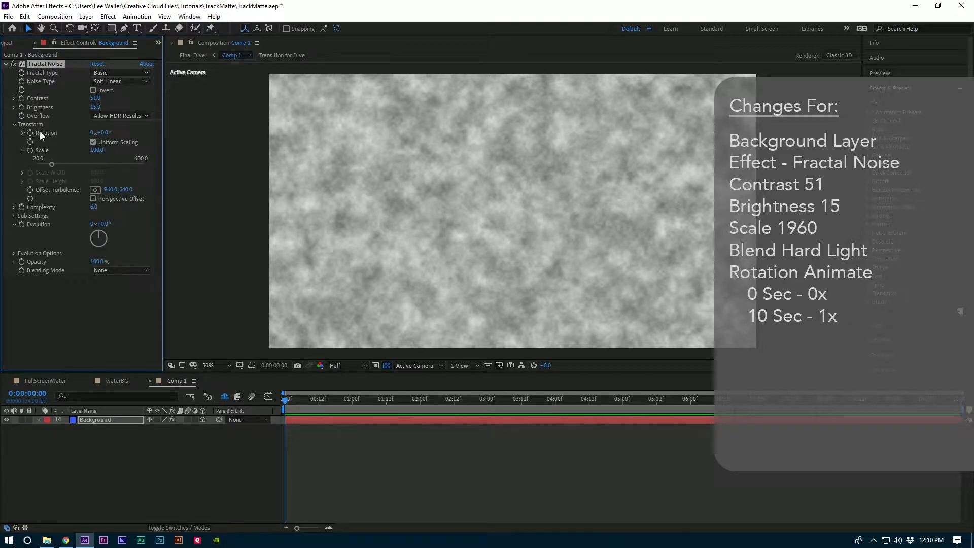
{"action": "left_click", "coordinate": [97, 151]}
{"action": "type", "text": "1960"}
{"action": "key", "text": "Return"}
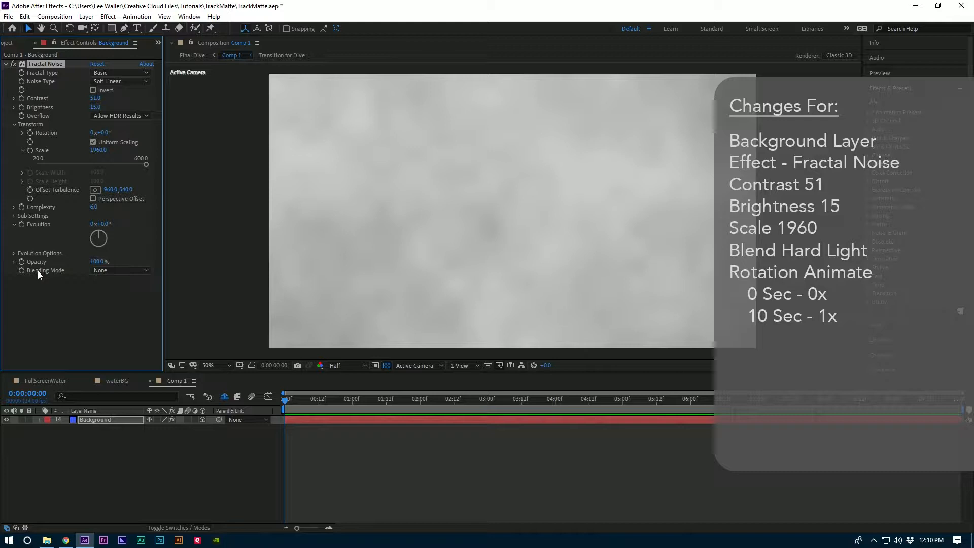
{"action": "left_click", "coordinate": [109, 272]}
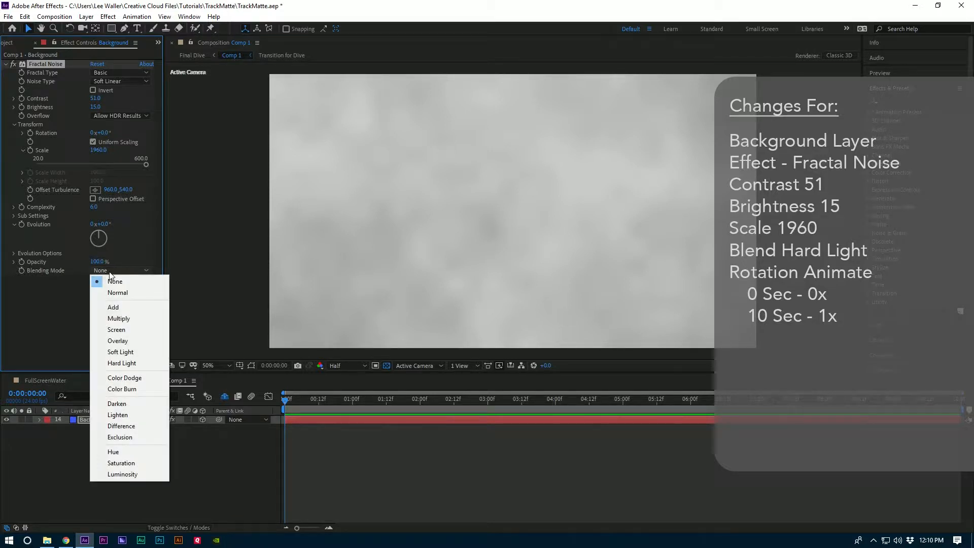
{"action": "left_click", "coordinate": [132, 362]}
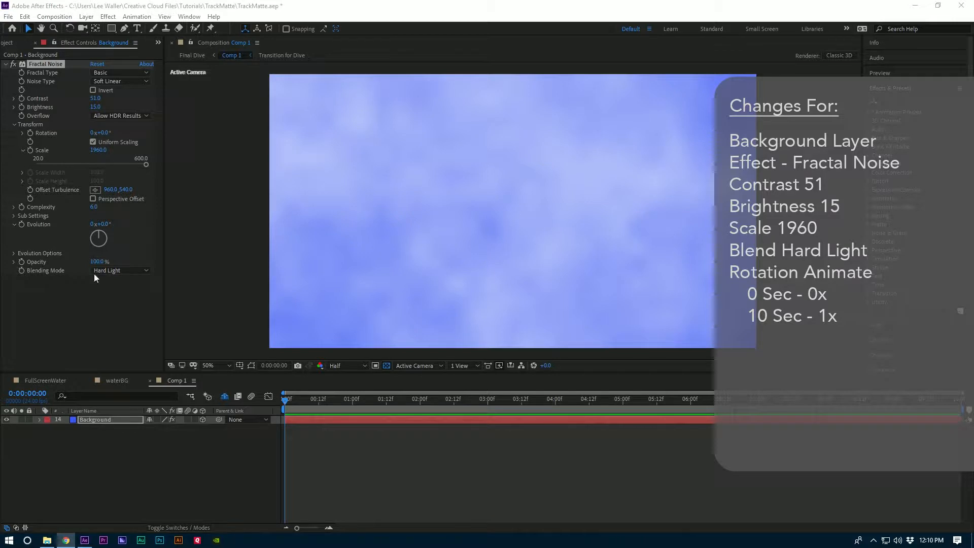
Step: Animate the Fractal Noise evolution from 0x at the first frame to 1x at 0:00:09:23, then return to the start
{"action": "left_click", "coordinate": [273, 409]}
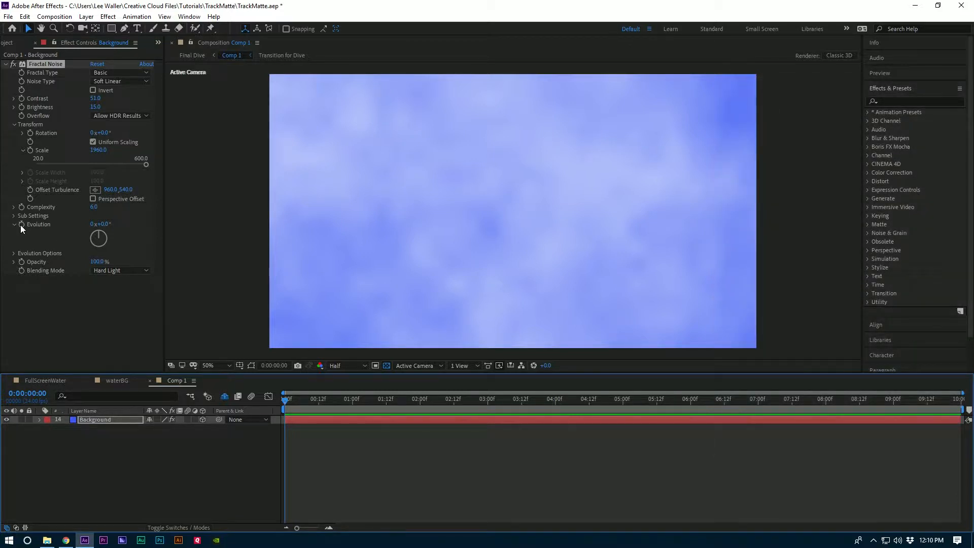
{"action": "left_click", "coordinate": [21, 224]}
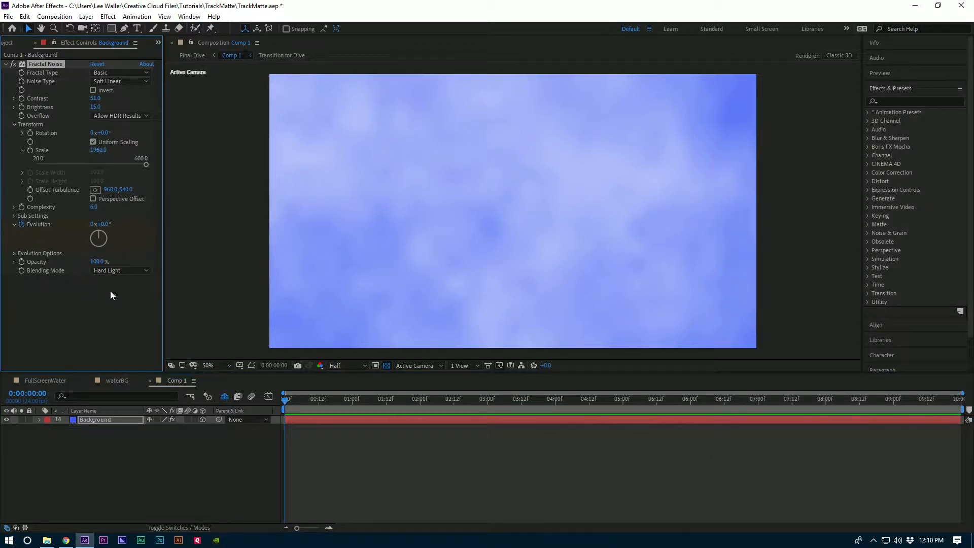
{"action": "left_click", "coordinate": [959, 400]}
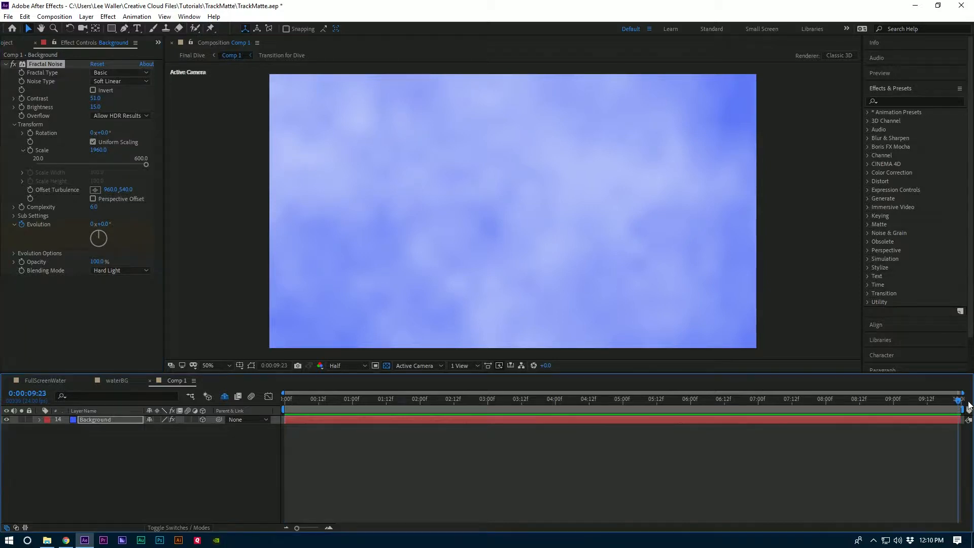
{"action": "left_click", "coordinate": [91, 225]}
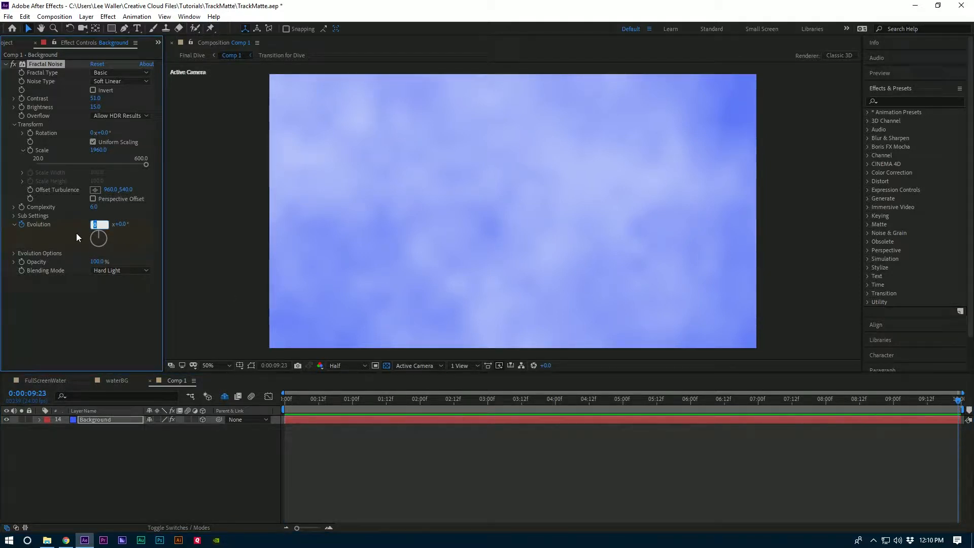
{"action": "key", "text": "Return"}
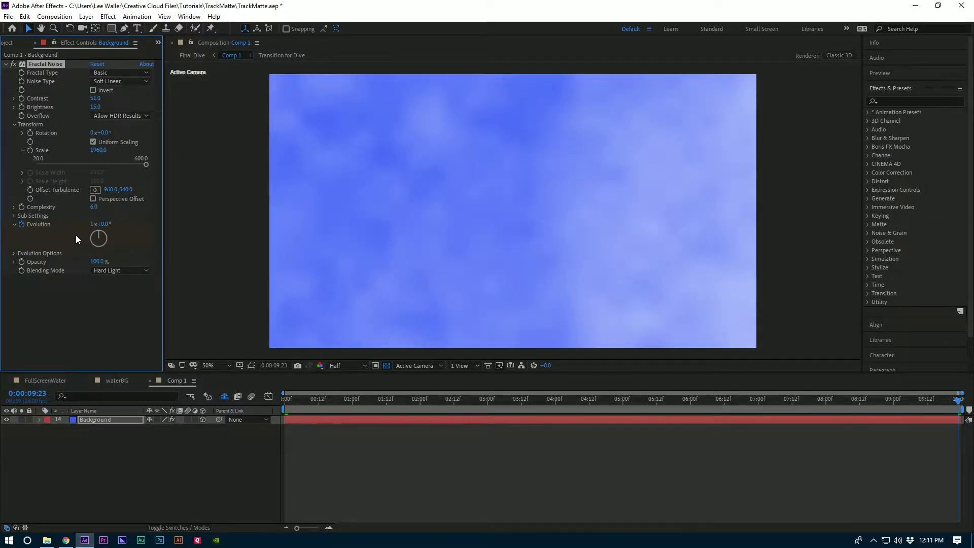
{"action": "left_click_drag", "start_coordinate": [294, 401], "coordinate": [277, 402]}
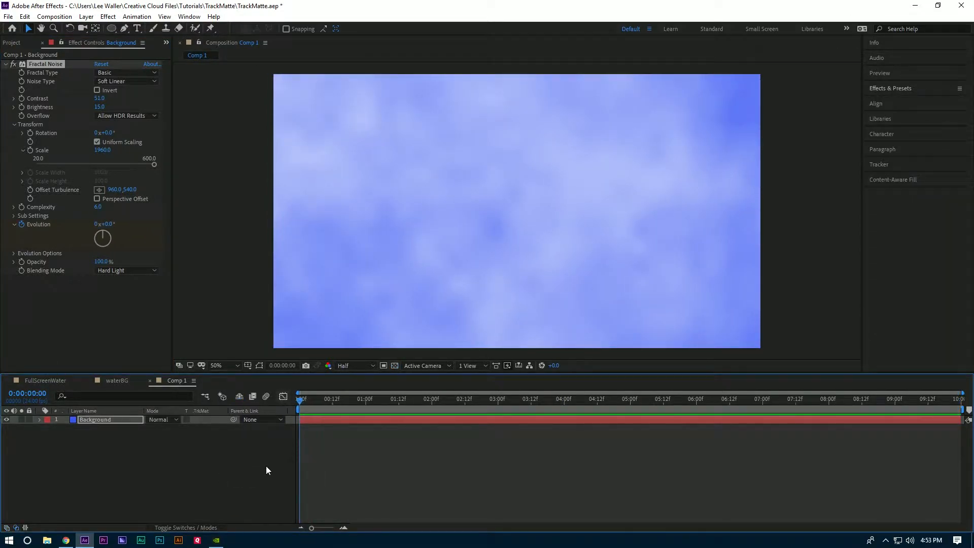
Step: Show the layer switches and make the Background layer a 3D layer
{"action": "left_click", "coordinate": [100, 418]}
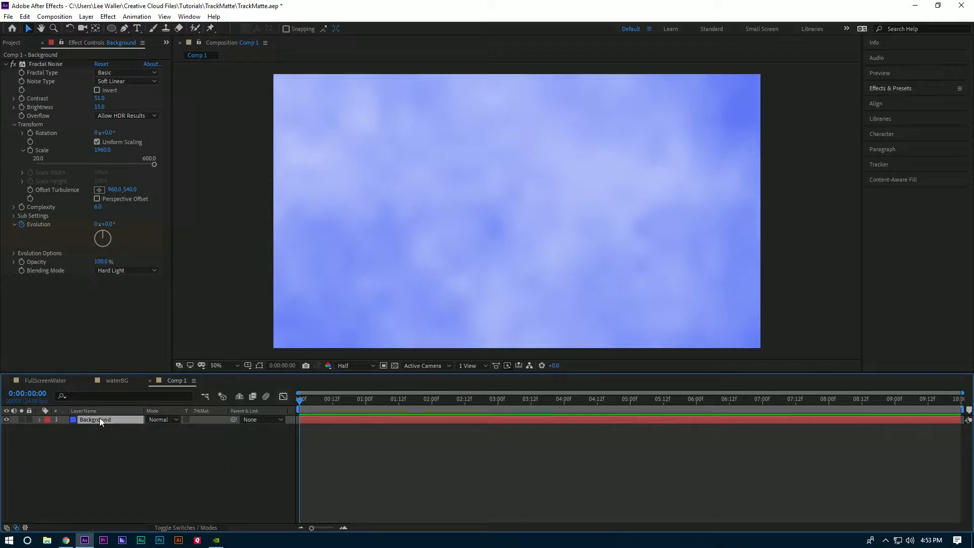
{"action": "left_click", "coordinate": [189, 527]}
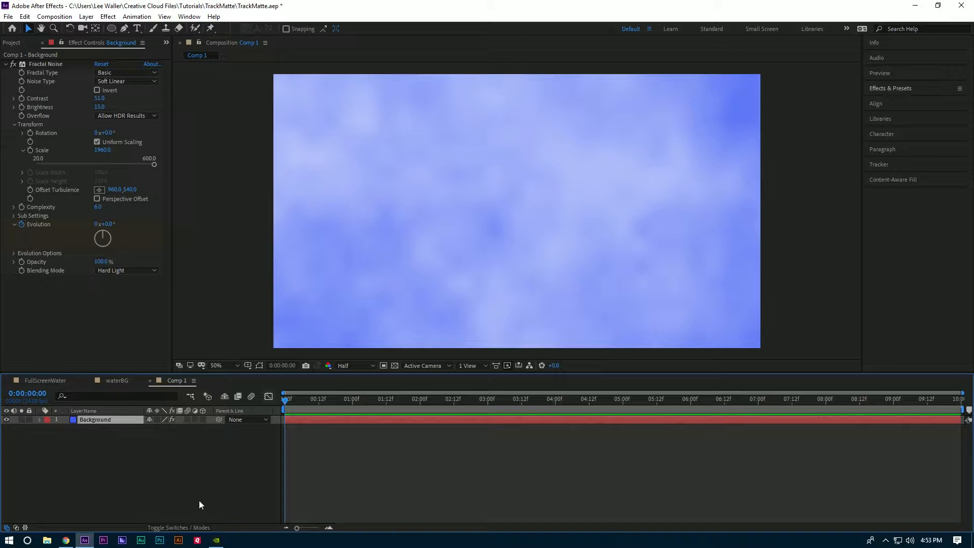
{"action": "left_click", "coordinate": [195, 528]}
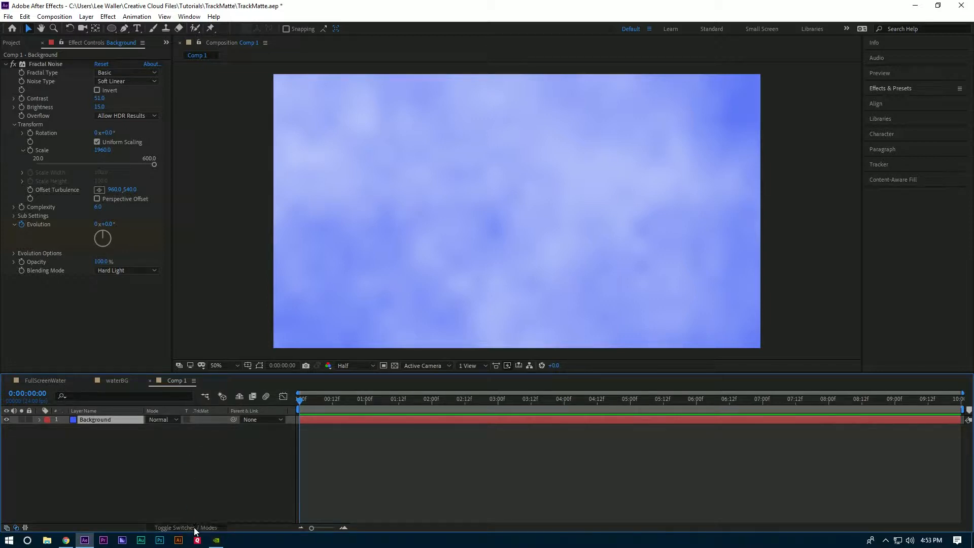
{"action": "left_click", "coordinate": [194, 528]}
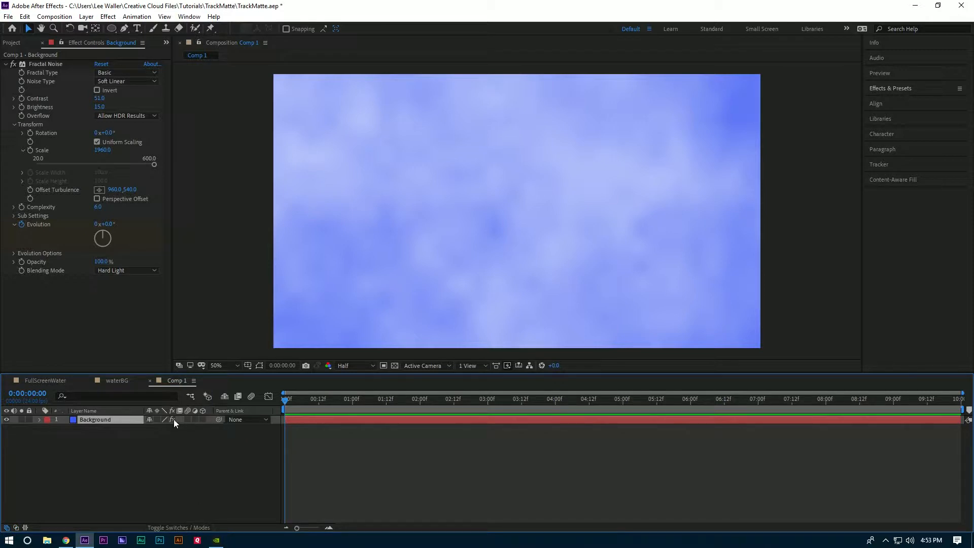
{"action": "left_click", "coordinate": [202, 418]}
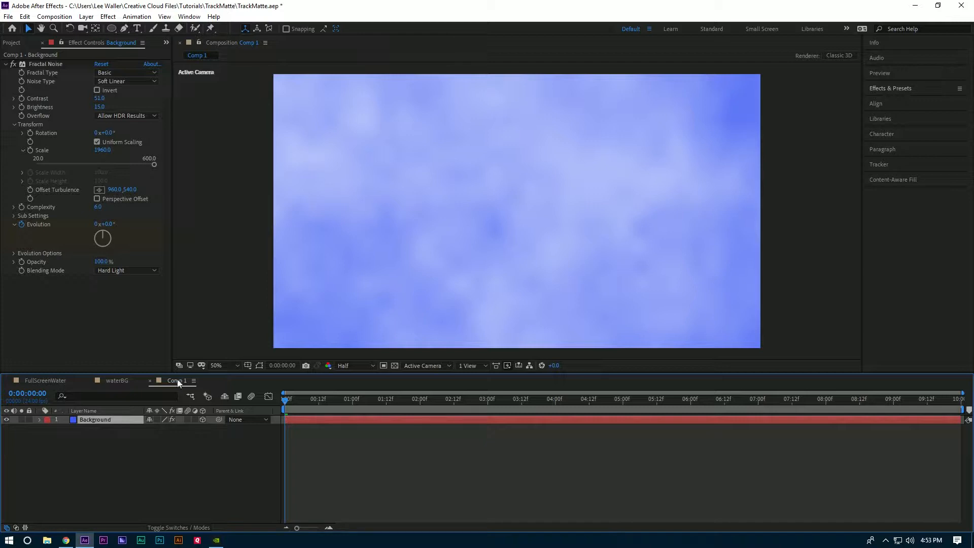
Step: View the waterBG composition as a lighting reference and return to Comp 1
{"action": "left_click", "coordinate": [125, 380]}
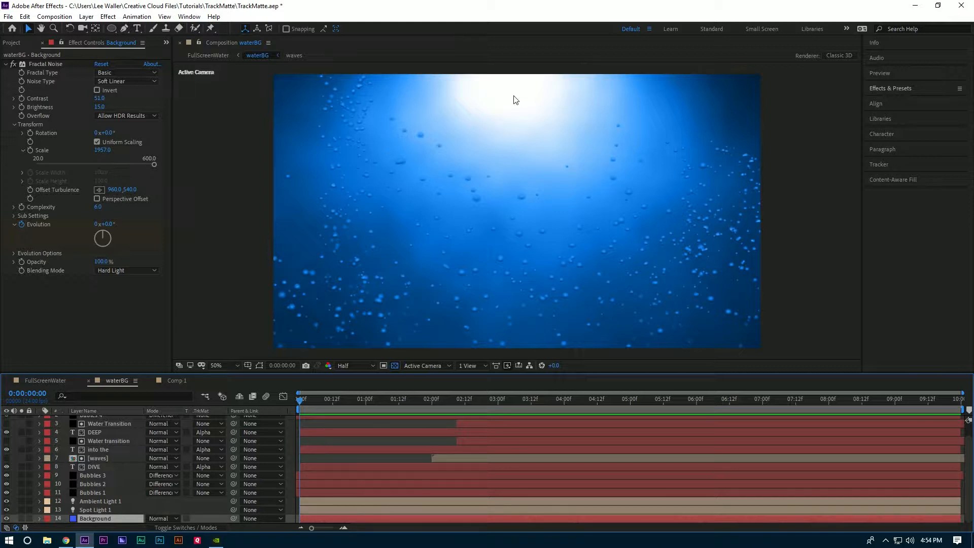
{"action": "left_click", "coordinate": [173, 379]}
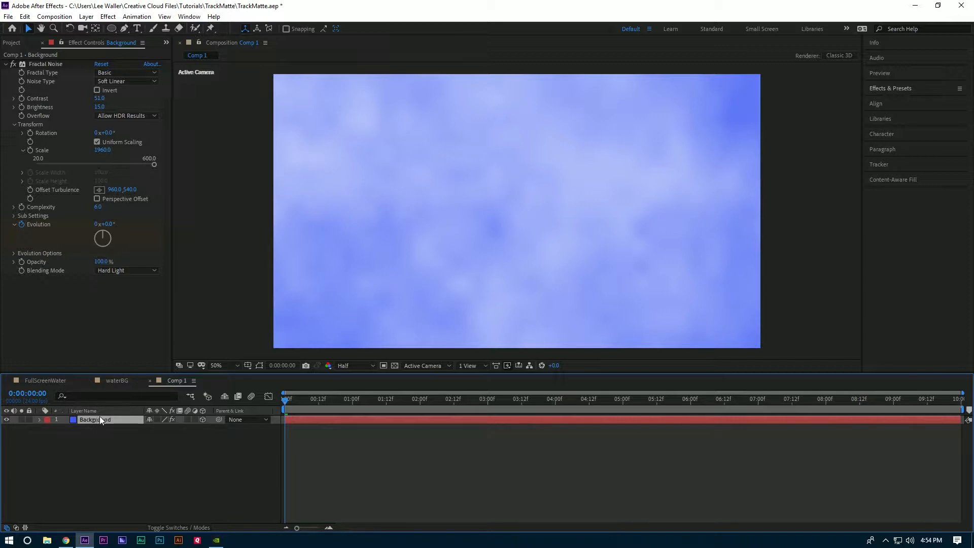
Step: Create a spot light with 330% intensity, a 146° cone angle and Inverse Square Clamped falloff
{"action": "left_click", "coordinate": [87, 17]}
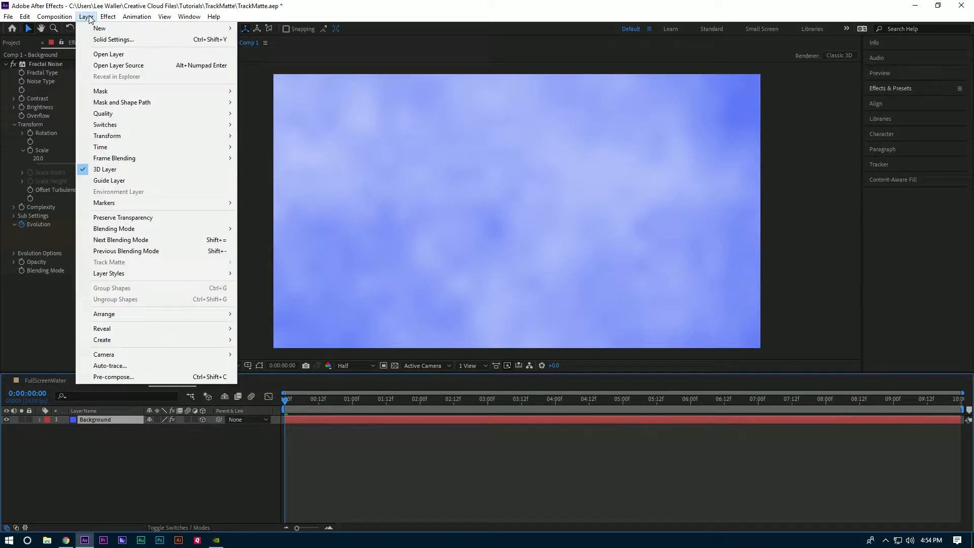
{"action": "mouse_move", "coordinate": [108, 28]}
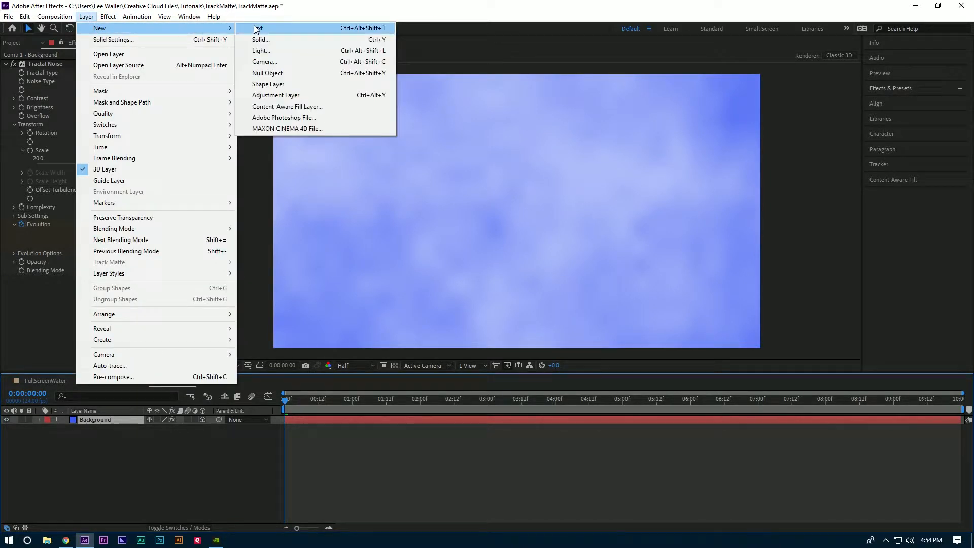
{"action": "left_click", "coordinate": [277, 52]}
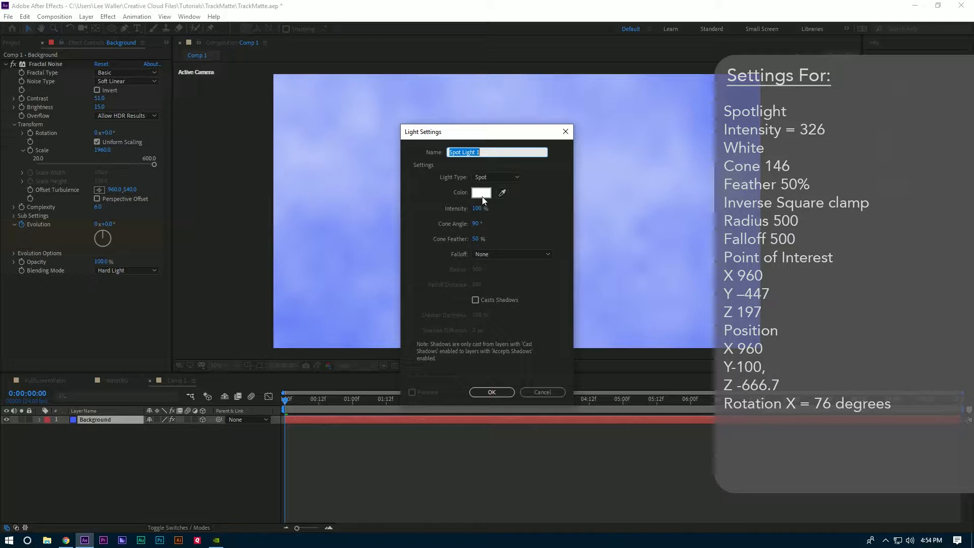
{"action": "left_click", "coordinate": [477, 208]}
{"action": "type", "text": "330"}
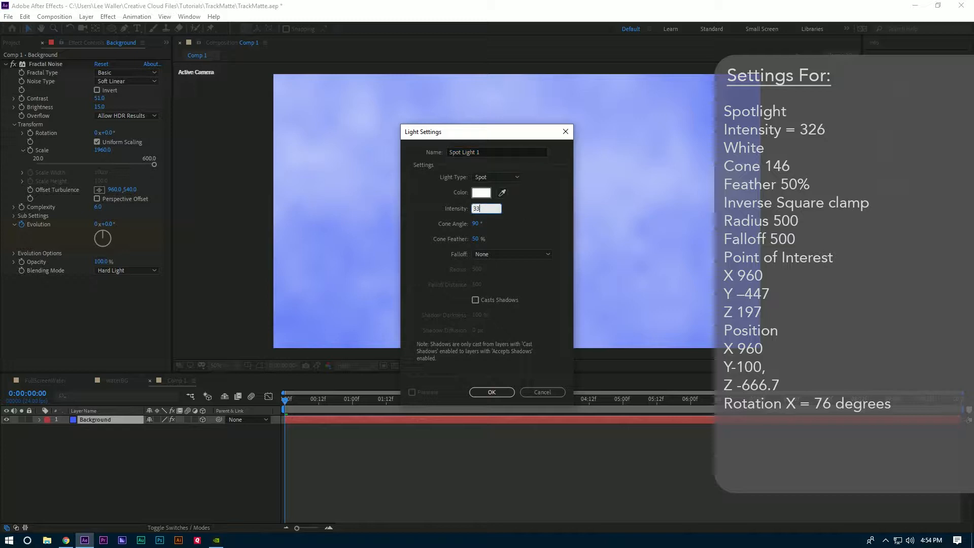
{"action": "left_click", "coordinate": [537, 216]}
{"action": "left_click", "coordinate": [477, 224]}
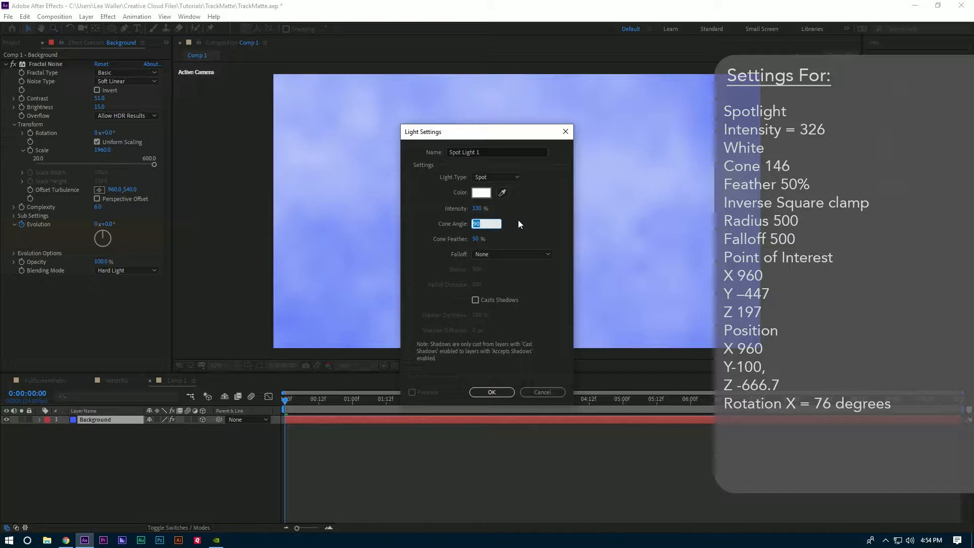
{"action": "type", "text": "146"}
{"action": "left_click", "coordinate": [526, 240]}
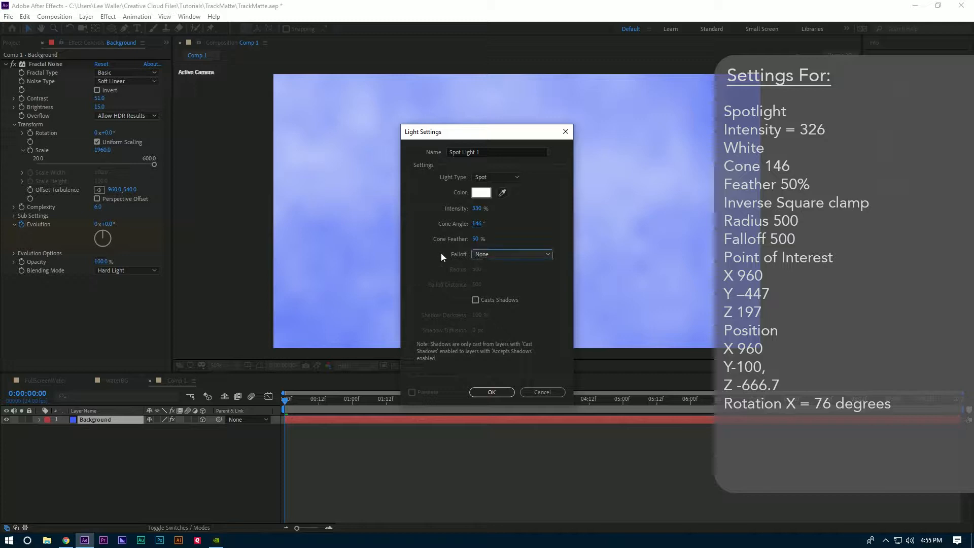
{"action": "left_click", "coordinate": [495, 253]}
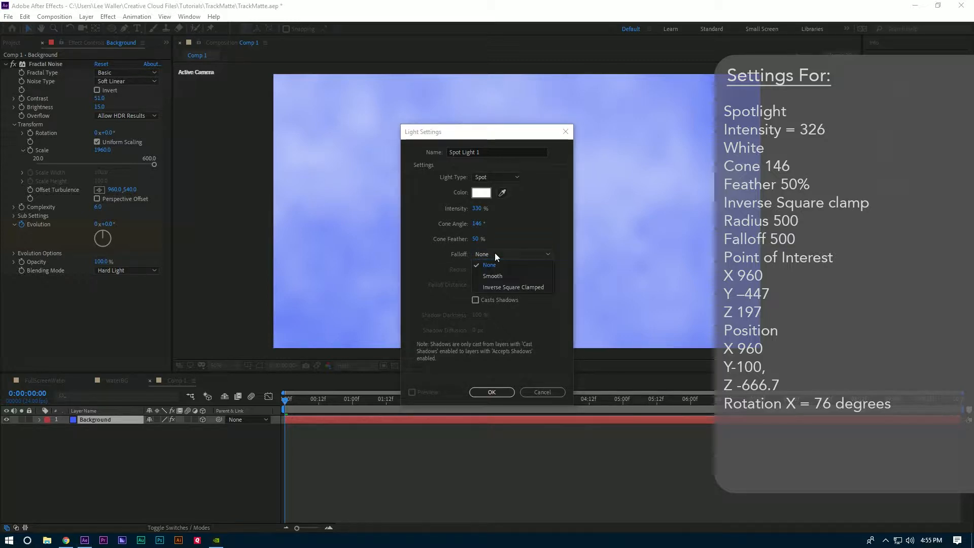
{"action": "left_click", "coordinate": [513, 287]}
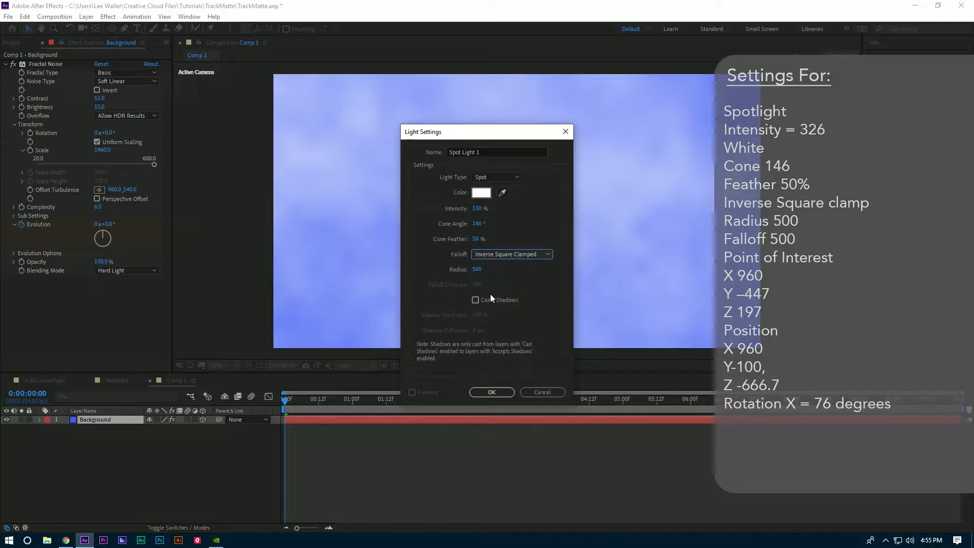
{"action": "left_click", "coordinate": [494, 392]}
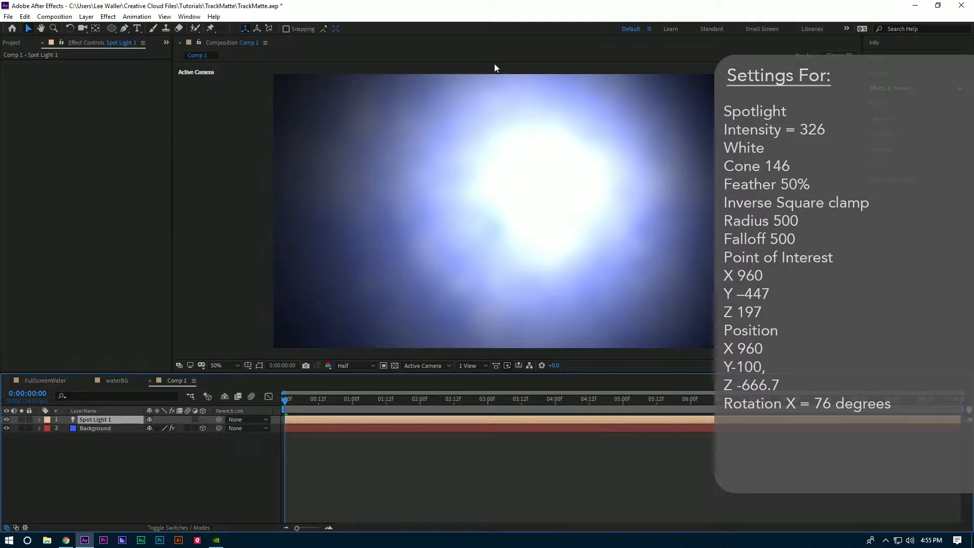
Step: Reveal the transform properties of Spot Light 1
{"action": "left_click", "coordinate": [39, 420]}
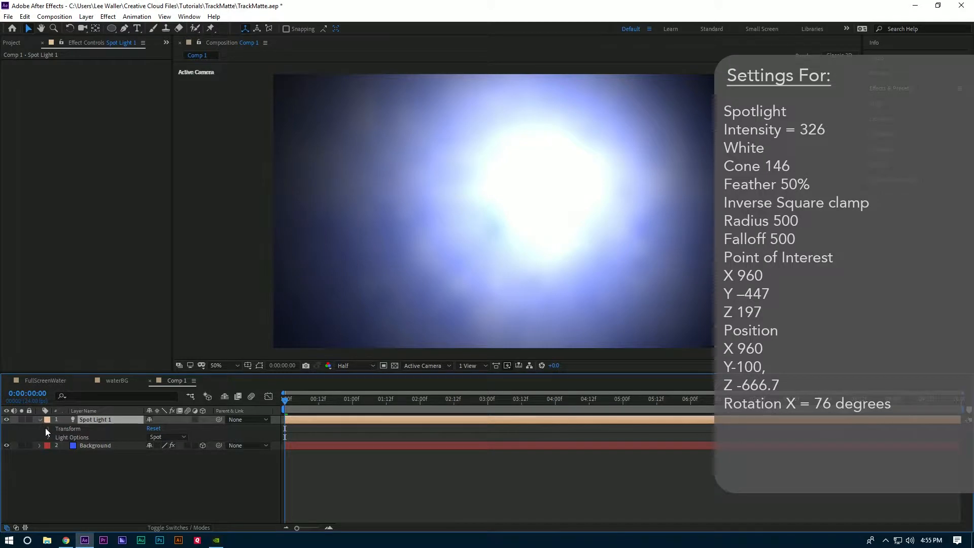
{"action": "left_click", "coordinate": [46, 428]}
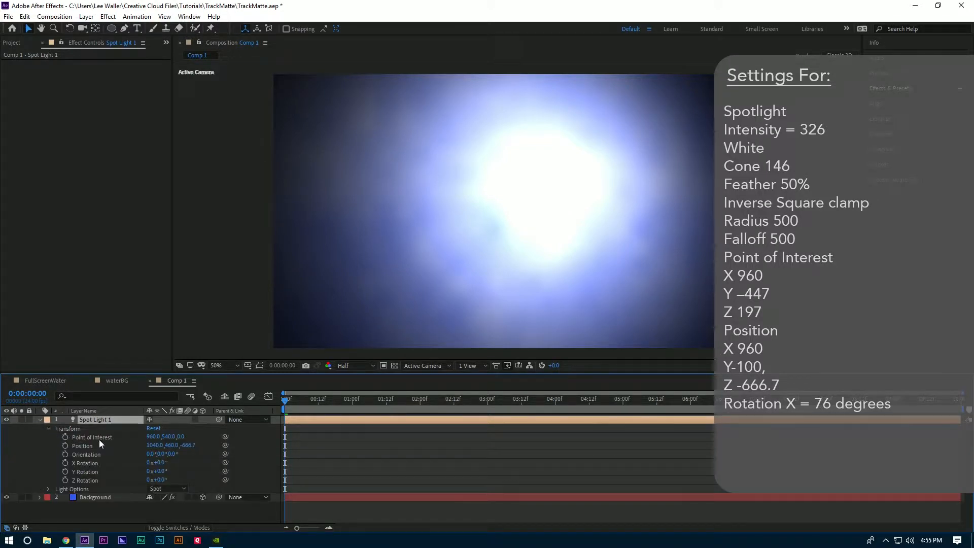
Step: Set the spot light's point of interest to Y -477 and Z 197
{"action": "left_click_drag", "start_coordinate": [170, 445], "coordinate": [125, 448]}
{"action": "left_click", "coordinate": [169, 437]}
{"action": "type", "text": "-477"}
{"action": "key", "text": "Tab"}
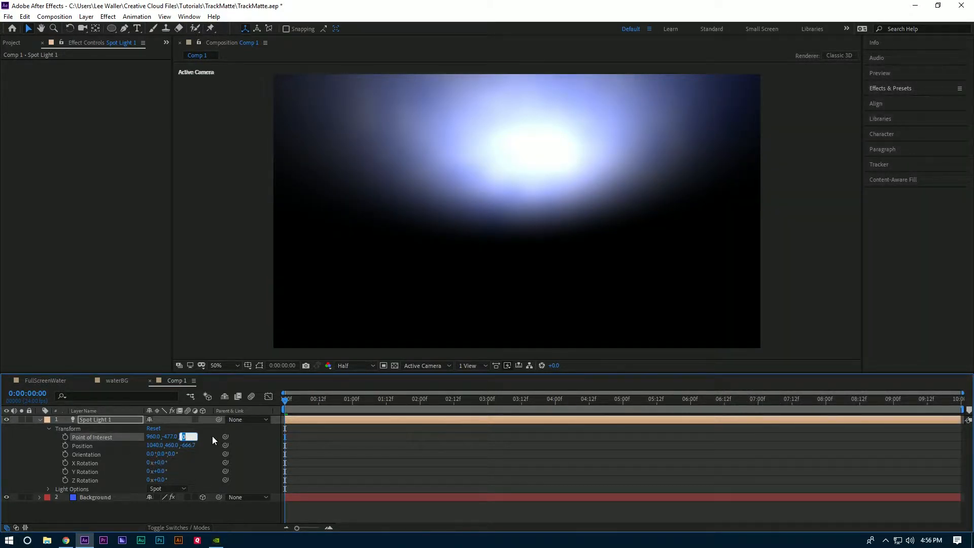
{"action": "type", "text": "197."}
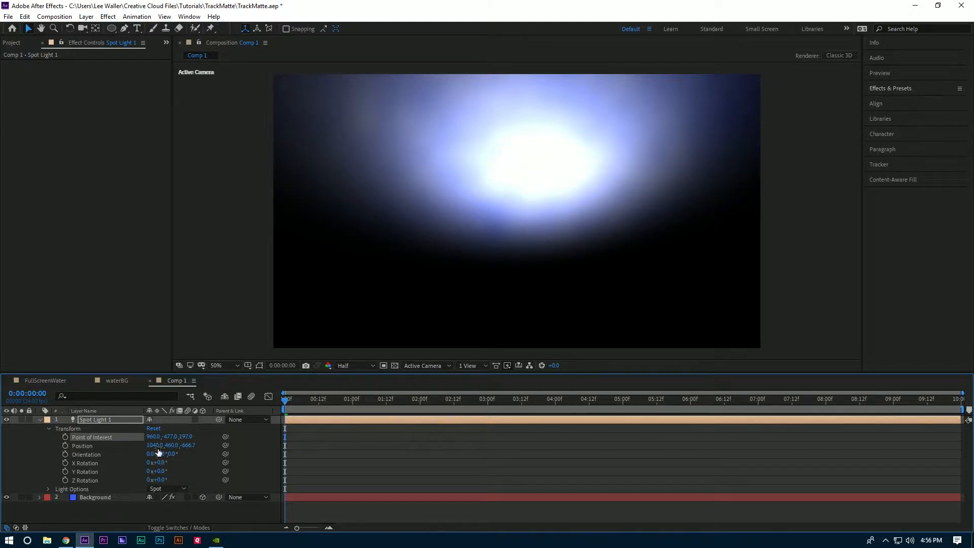
Step: Set the spot light's position to X 960 and Y 178
{"action": "left_click", "coordinate": [155, 445]}
{"action": "type", "text": "960."}
{"action": "left_click", "coordinate": [175, 447]}
{"action": "type", "text": "178"}
{"action": "left_click", "coordinate": [188, 446]}
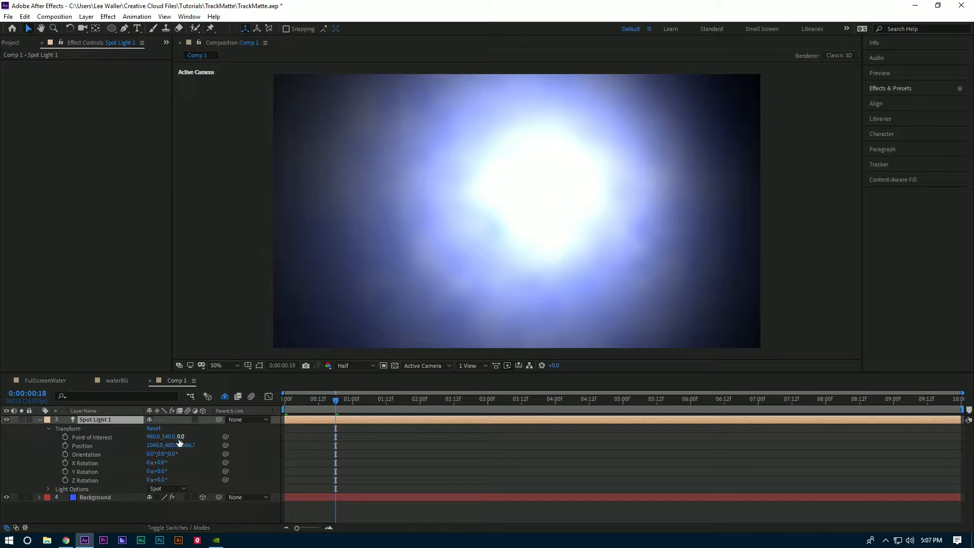
Step: Set the spot light's point of interest to Y -447 and Z 197
{"action": "left_click", "coordinate": [169, 436]}
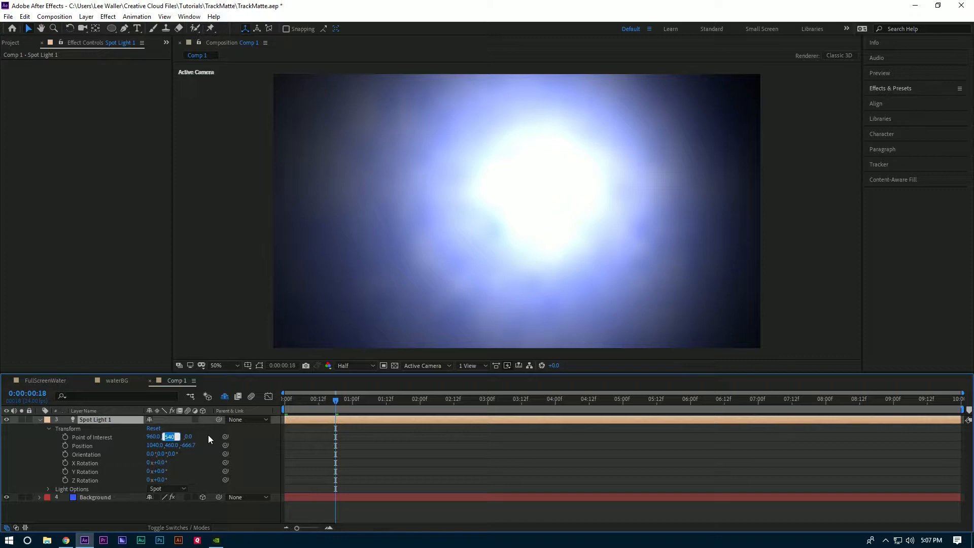
{"action": "type", "text": "-447"}
{"action": "key", "text": "Return"}
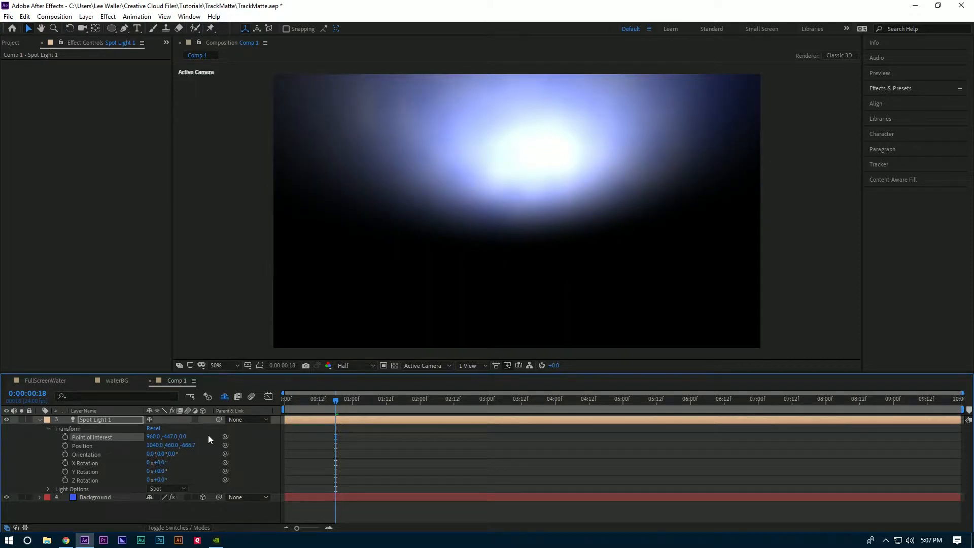
{"action": "left_click", "coordinate": [182, 436]}
{"action": "type", "text": "197"}
{"action": "key", "text": "Return"}
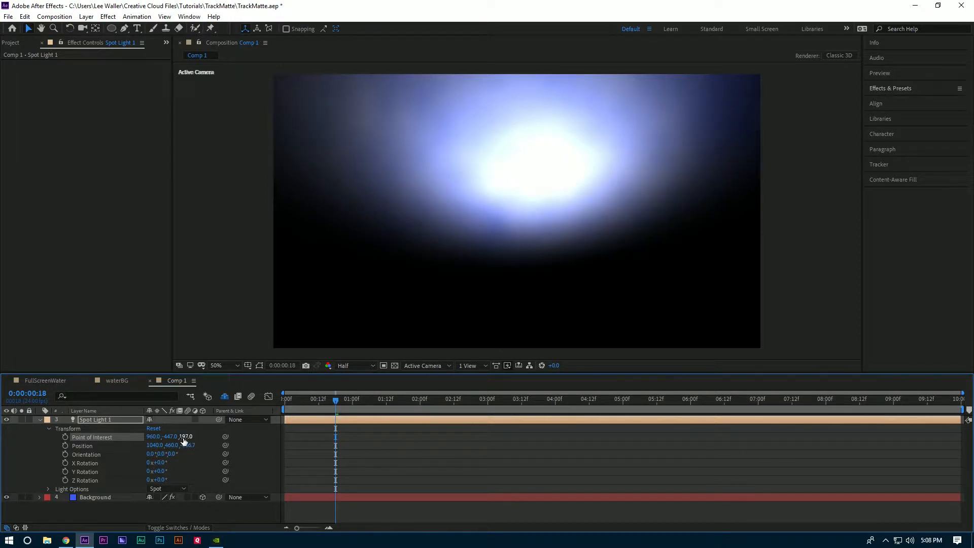
Step: Set the spot light's position to X 960 and Y -100
{"action": "left_click", "coordinate": [153, 446]}
{"action": "type", "text": "960"}
{"action": "key", "text": "Tab"}
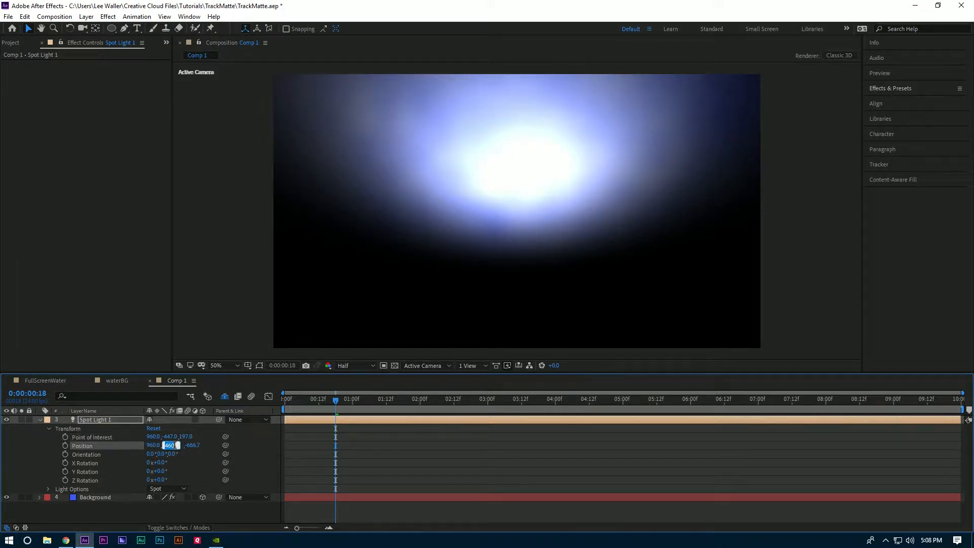
{"action": "type", "text": "-100"}
{"action": "key", "text": "Return"}
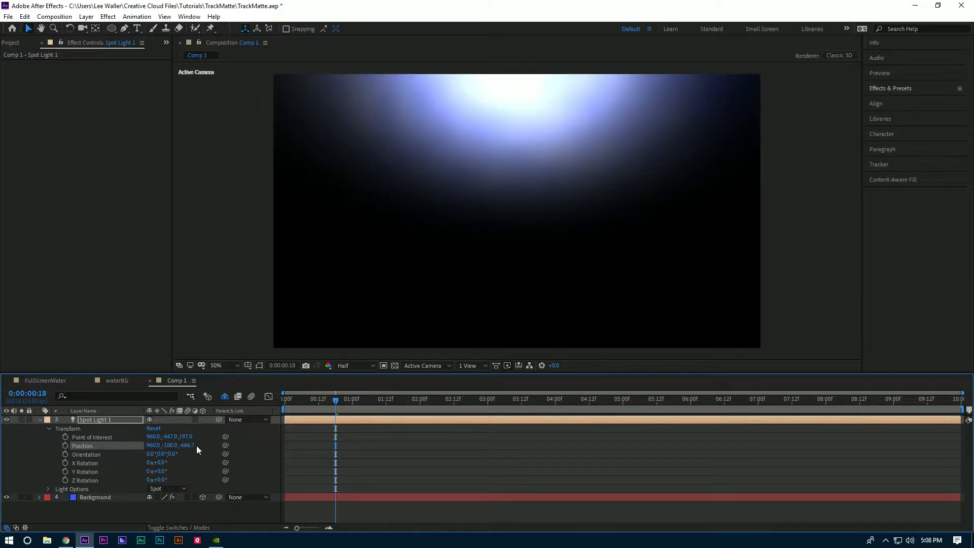
Step: Set the spot light's X rotation to -76° and collapse its layer properties
{"action": "left_click", "coordinate": [96, 463]}
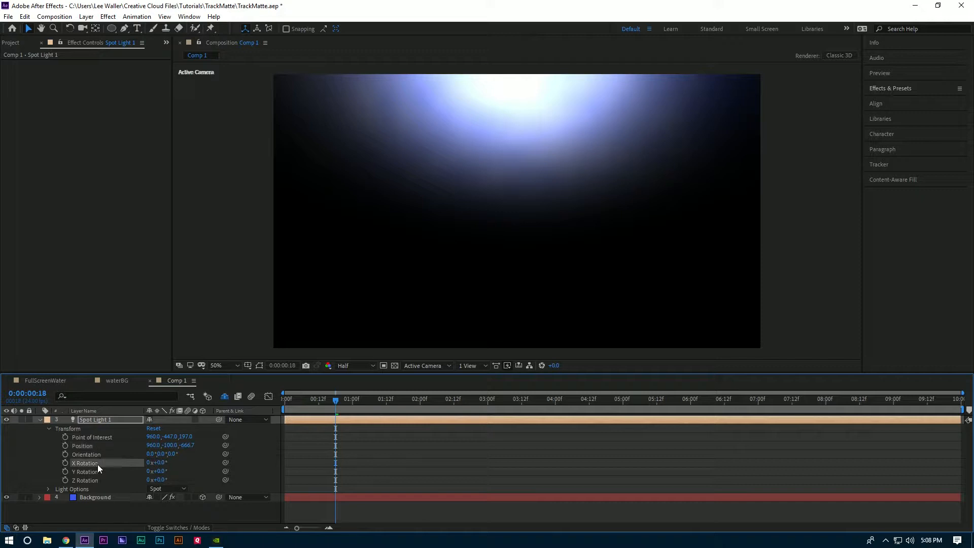
{"action": "left_click", "coordinate": [166, 464]}
{"action": "type", "text": "-76"}
{"action": "key", "text": "Return"}
{"action": "left_click", "coordinate": [40, 419]}
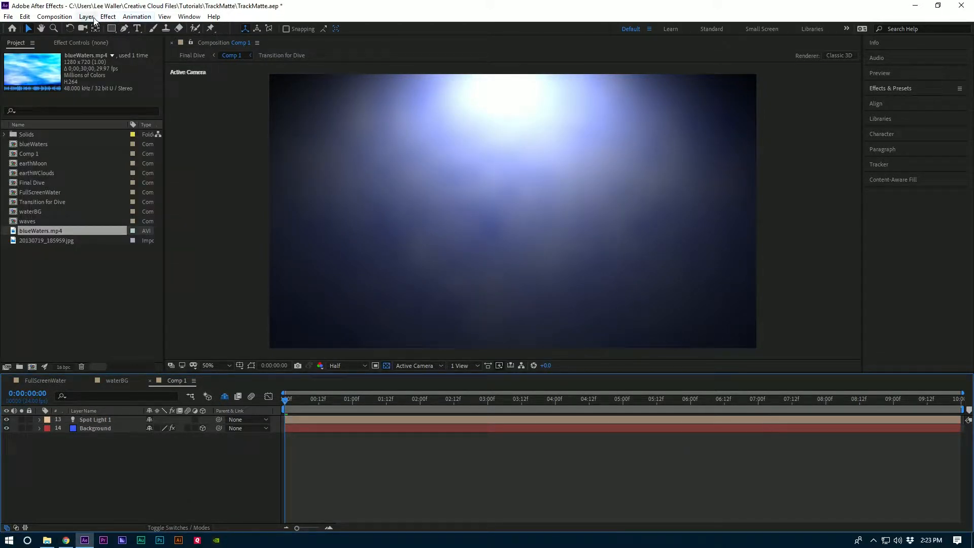
Step: Create a white ambient light with 15% intensity and leave no layer selected
{"action": "left_click", "coordinate": [88, 17]}
{"action": "mouse_move", "coordinate": [224, 29]}
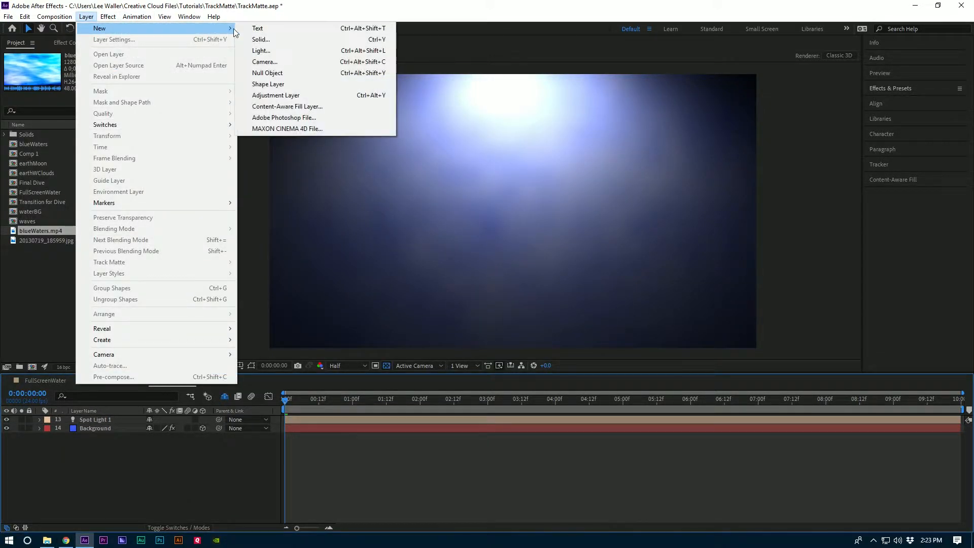
{"action": "left_click", "coordinate": [270, 52]}
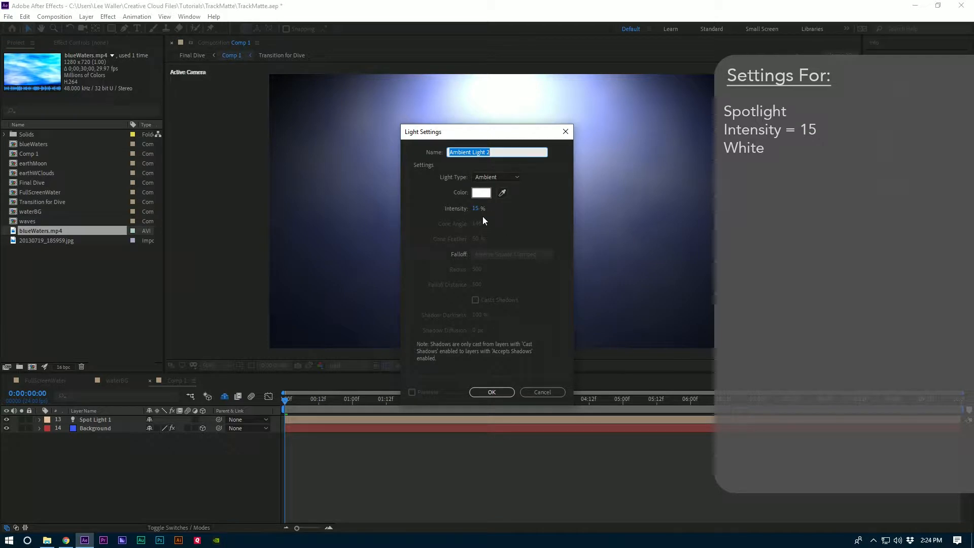
{"action": "left_click", "coordinate": [491, 392]}
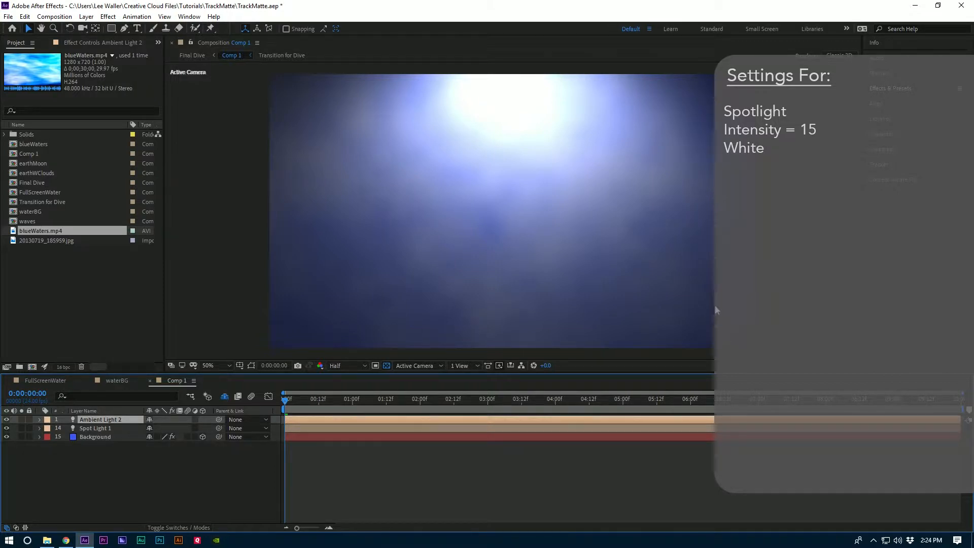
{"action": "left_click", "coordinate": [155, 484]}
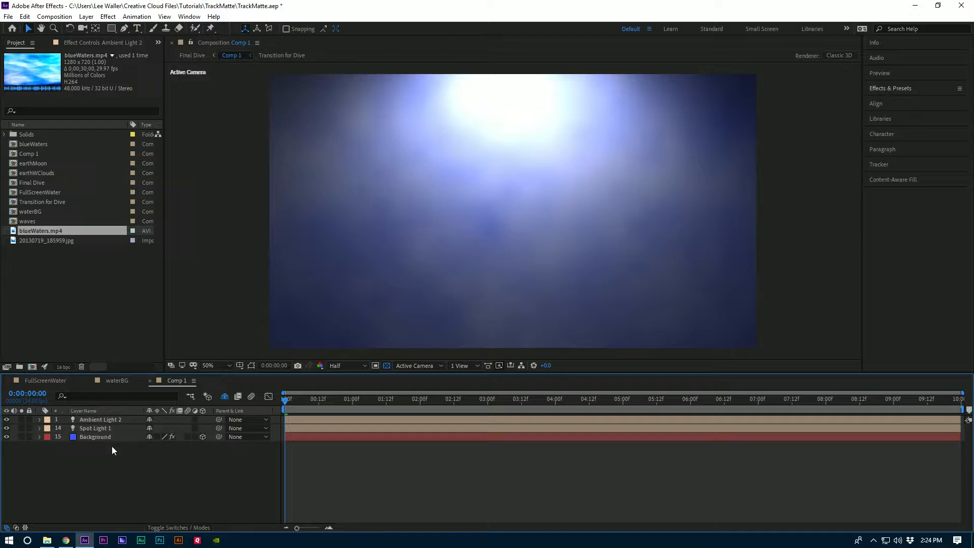
Step: Add a new adjustment layer above the lights and the Background layer
{"action": "left_click", "coordinate": [88, 17]}
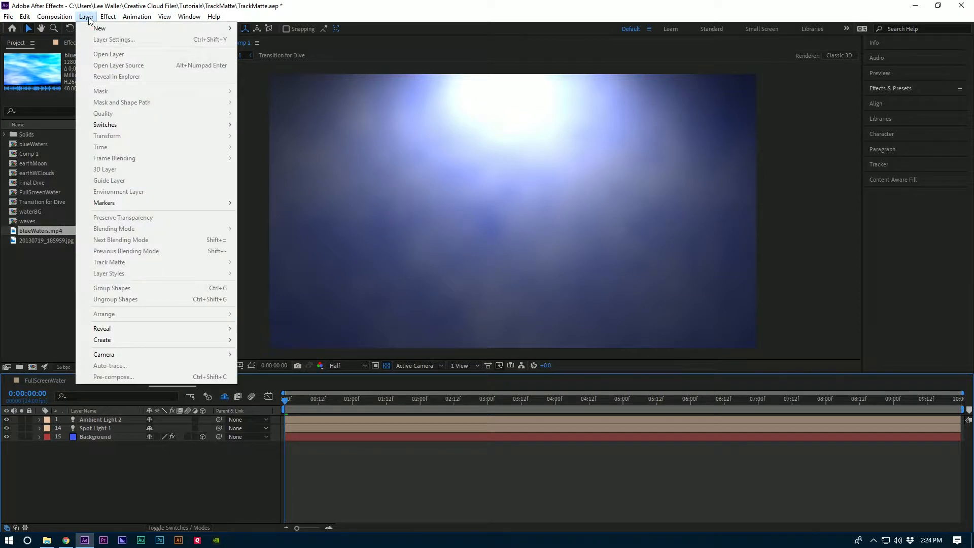
{"action": "mouse_move", "coordinate": [135, 29]}
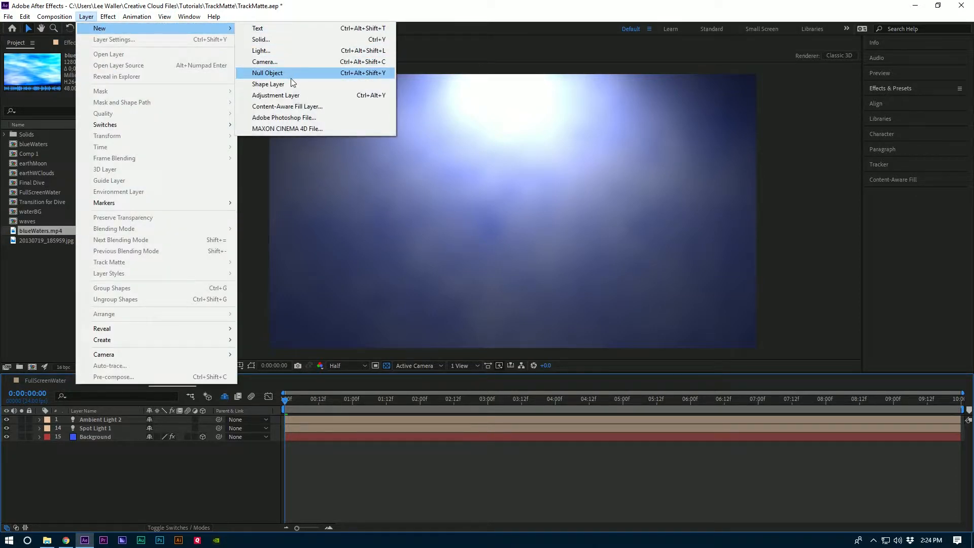
{"action": "left_click", "coordinate": [290, 96]}
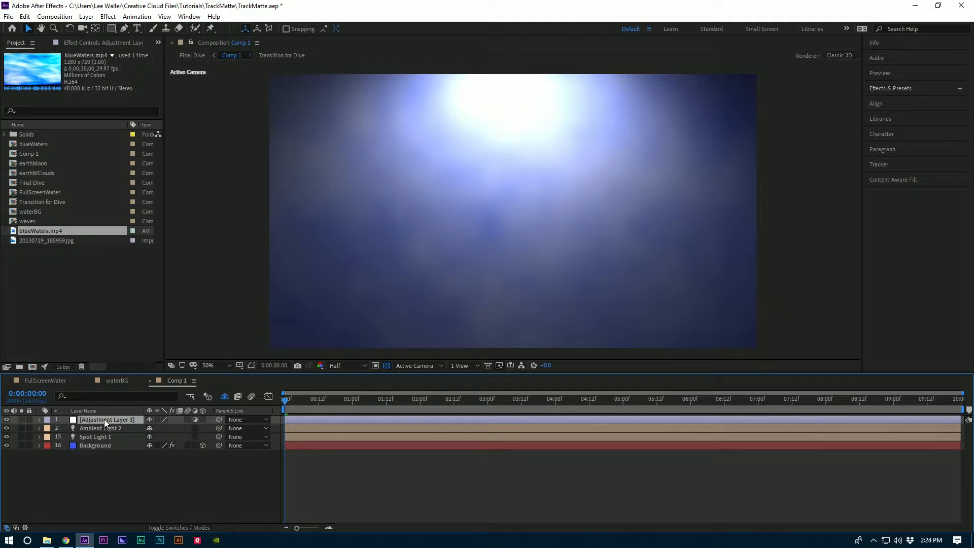
Step: Find the Caustics effect and apply it to the new adjustment layer
{"action": "left_click", "coordinate": [893, 88]}
{"action": "left_click", "coordinate": [892, 102]}
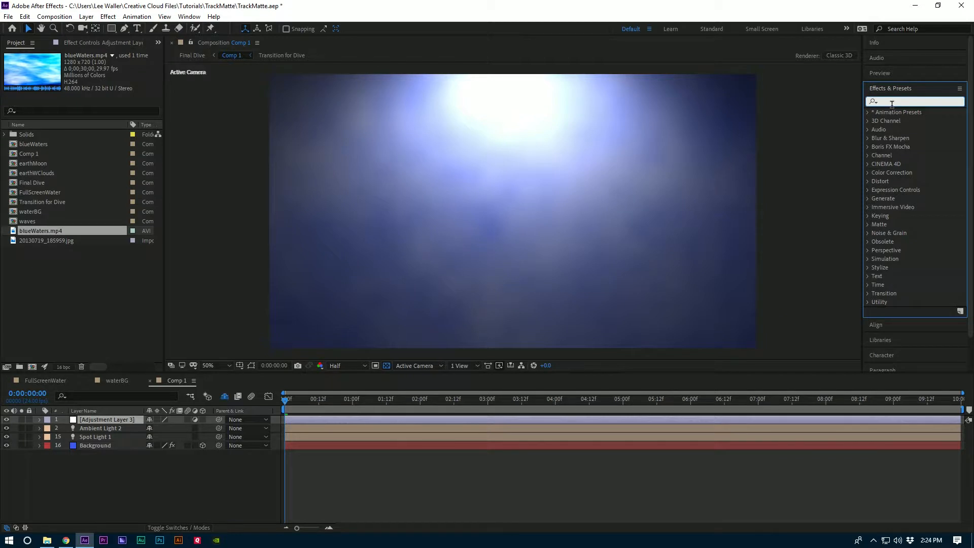
{"action": "type", "text": "caust"}
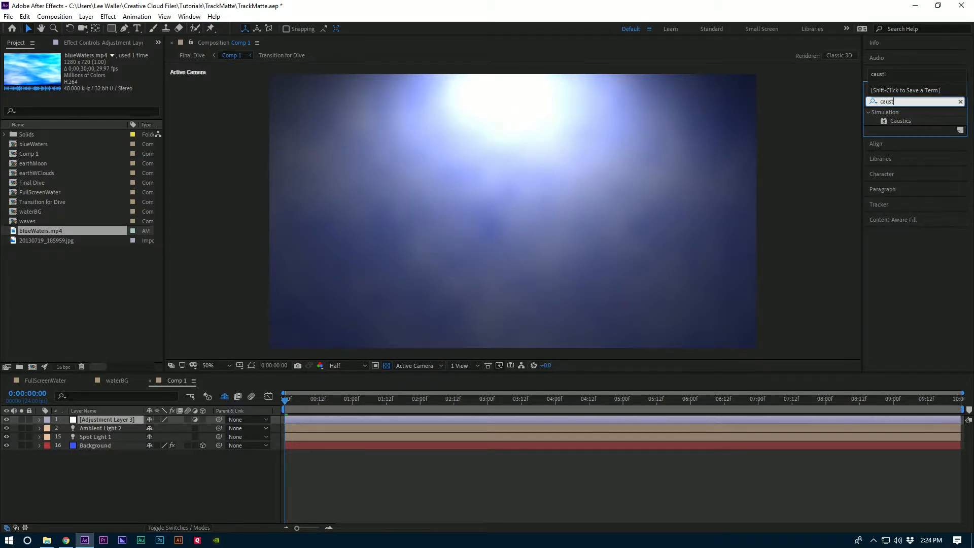
{"action": "type", "text": "ics"}
{"action": "left_click", "coordinate": [886, 121]}
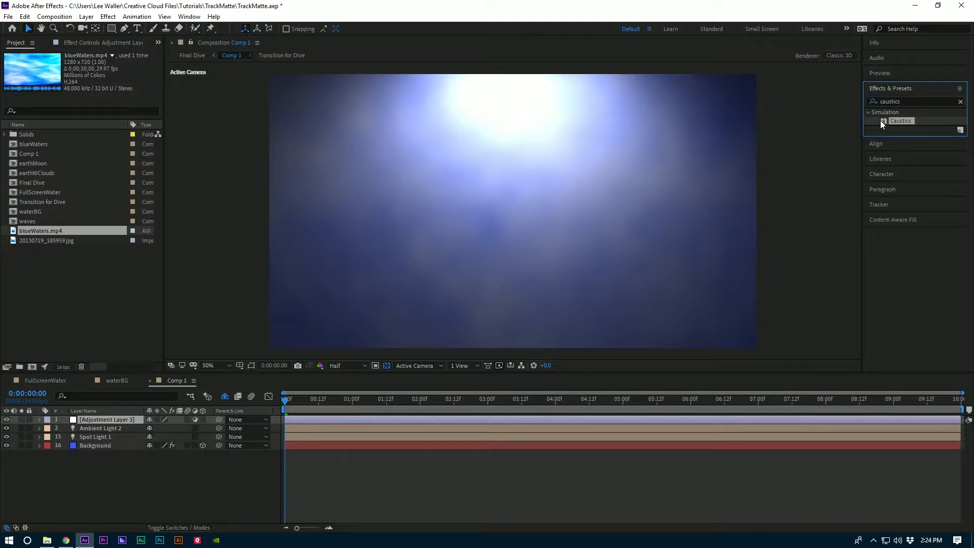
{"action": "left_click_drag", "start_coordinate": [882, 120], "coordinate": [346, 419]}
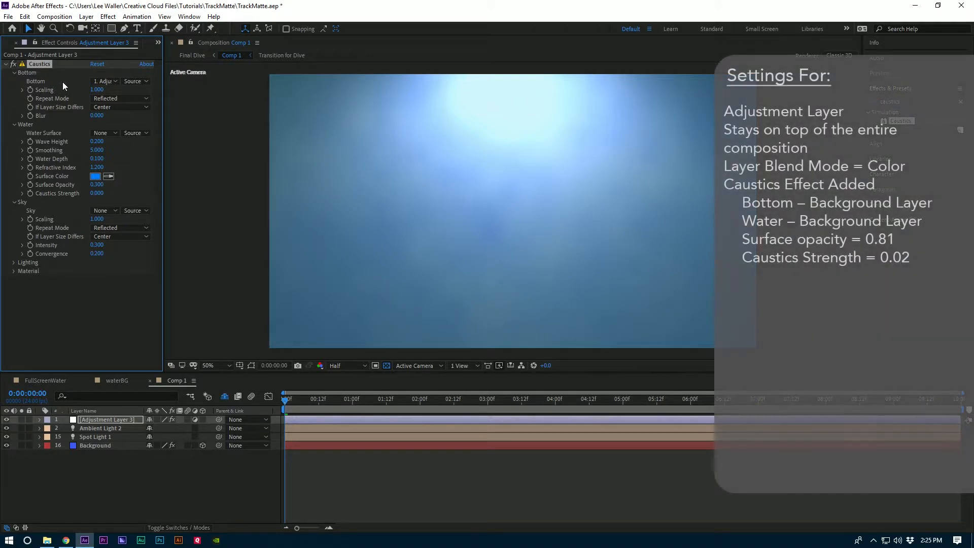
Step: Assign the Background layer as both the Bottom and the Water Surface source of the Caustics effect
{"action": "left_click", "coordinate": [108, 81]}
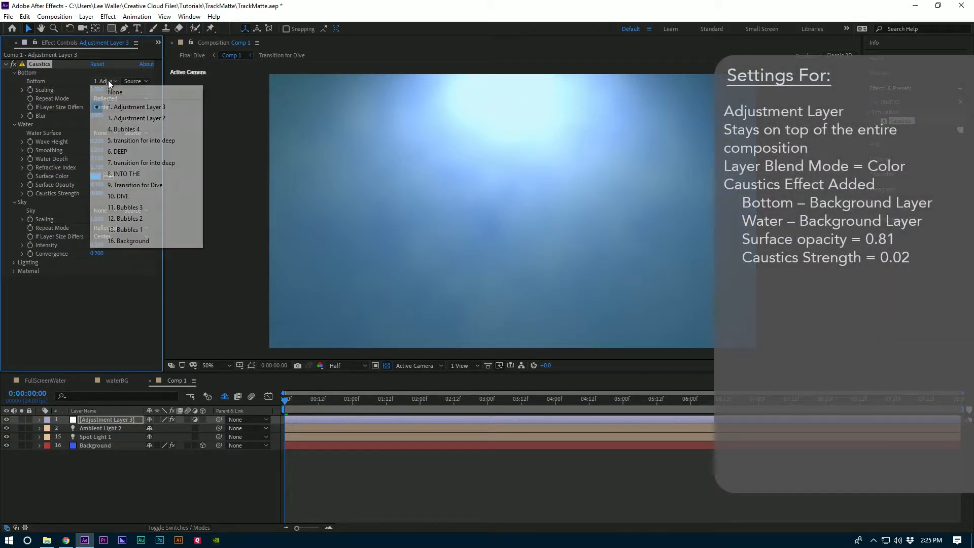
{"action": "left_click", "coordinate": [130, 239]}
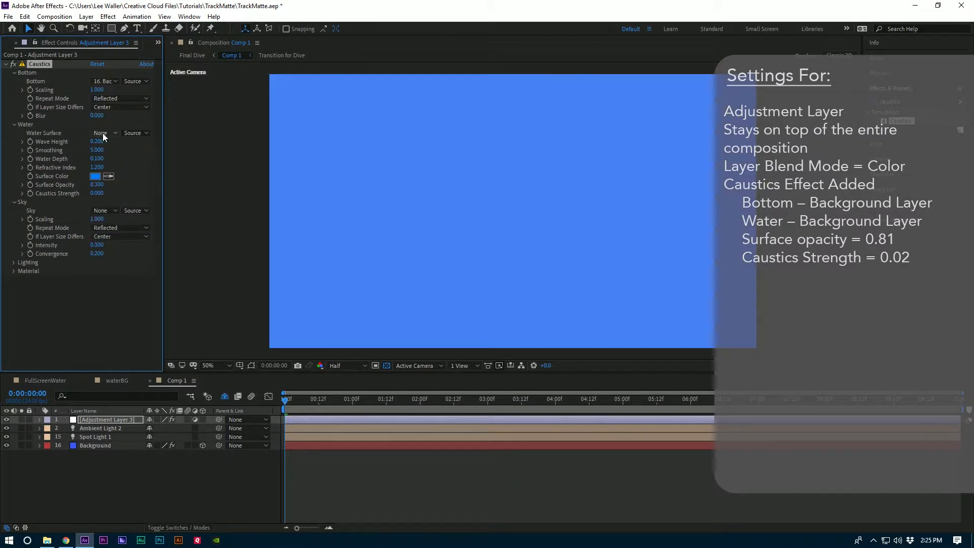
{"action": "left_click", "coordinate": [103, 133]}
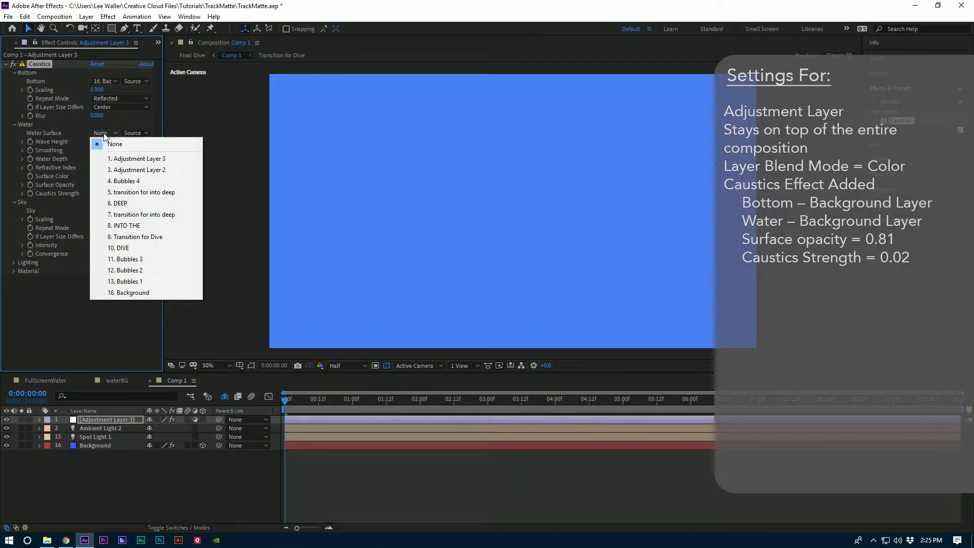
{"action": "left_click", "coordinate": [132, 293]}
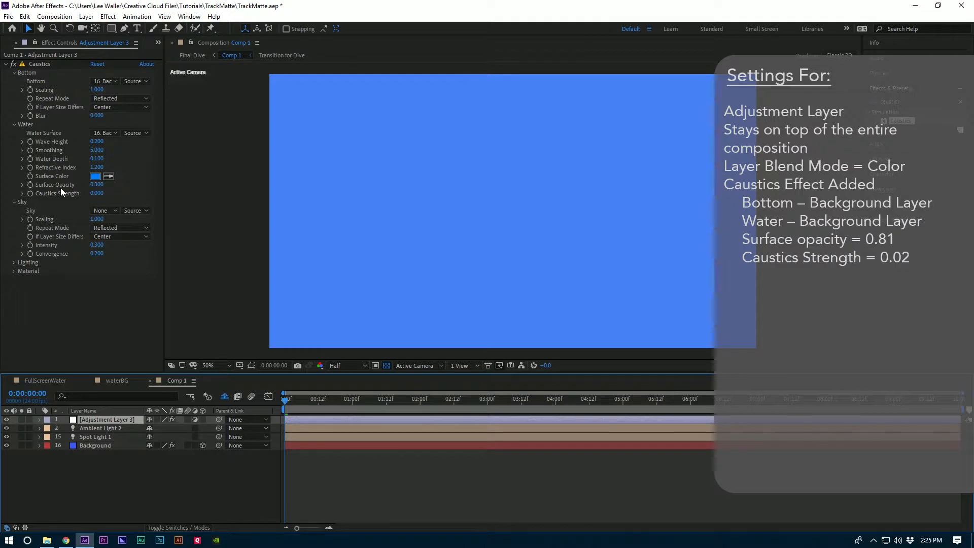
Step: Set the Caustics water's Surface Opacity to 0.81 and its Caustics Strength to 0.02
{"action": "left_click", "coordinate": [96, 184]}
{"action": "type", "text": ".81"}
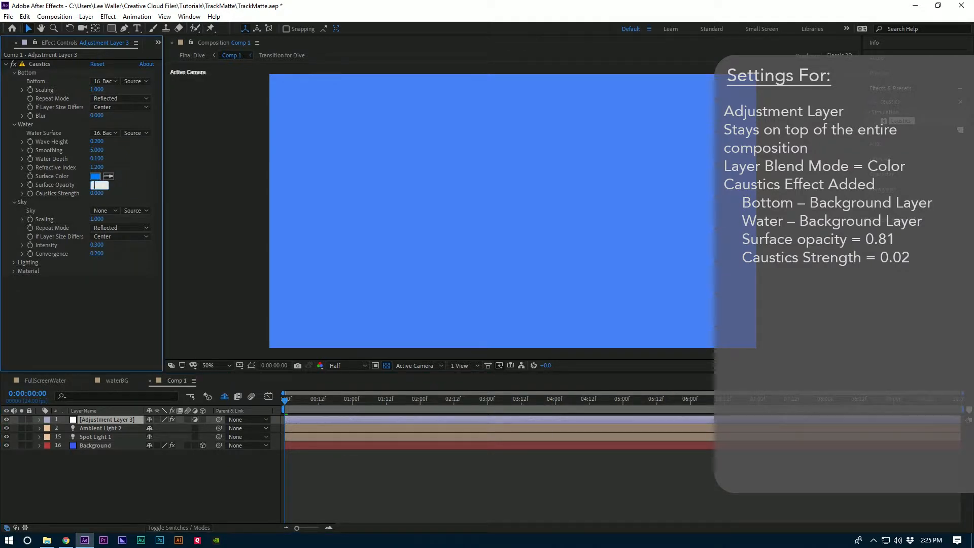
{"action": "key", "text": "Return"}
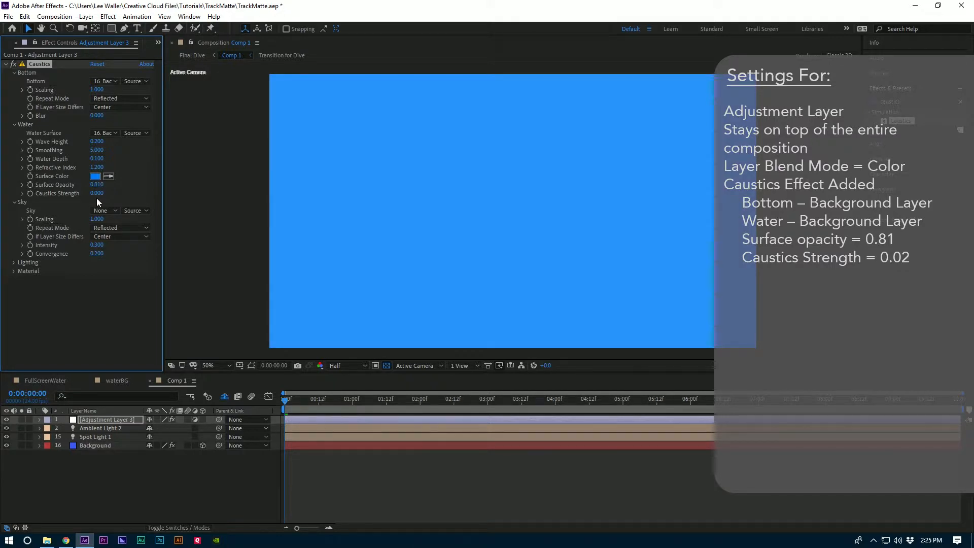
{"action": "left_click", "coordinate": [96, 193]}
{"action": "type", "text": ".02"}
{"action": "key", "text": "Return"}
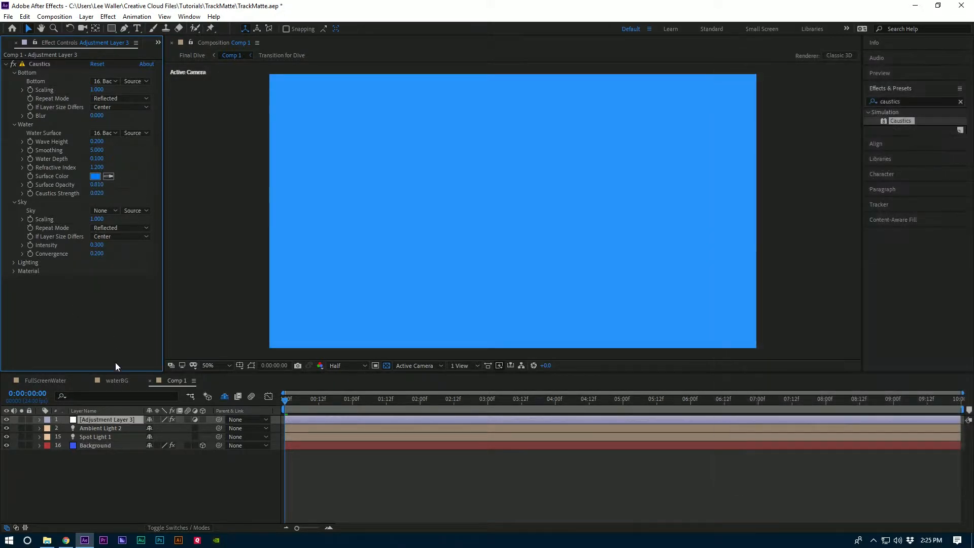
Step: Change the blending mode of the adjustment layer carrying the Caustics effect to Color
{"action": "left_click", "coordinate": [111, 419]}
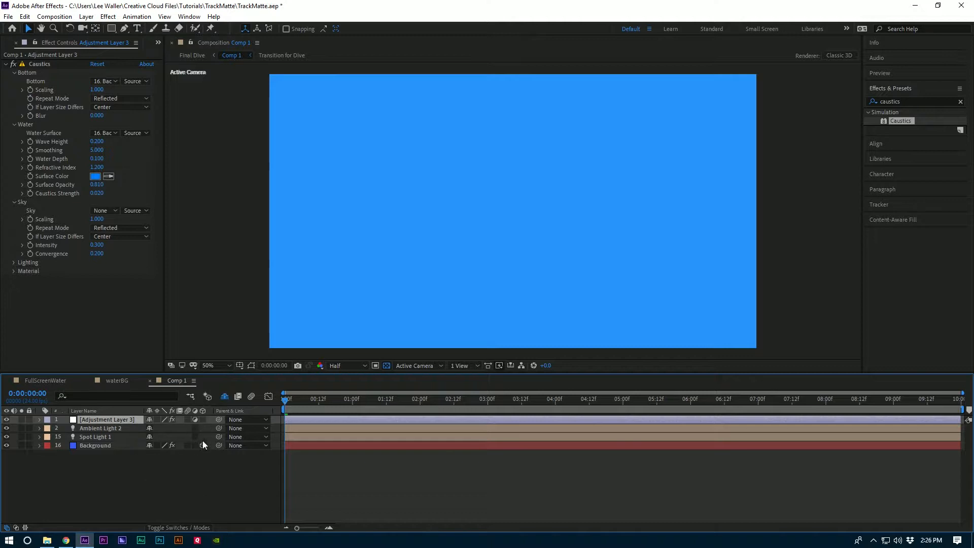
{"action": "left_click", "coordinate": [187, 527]}
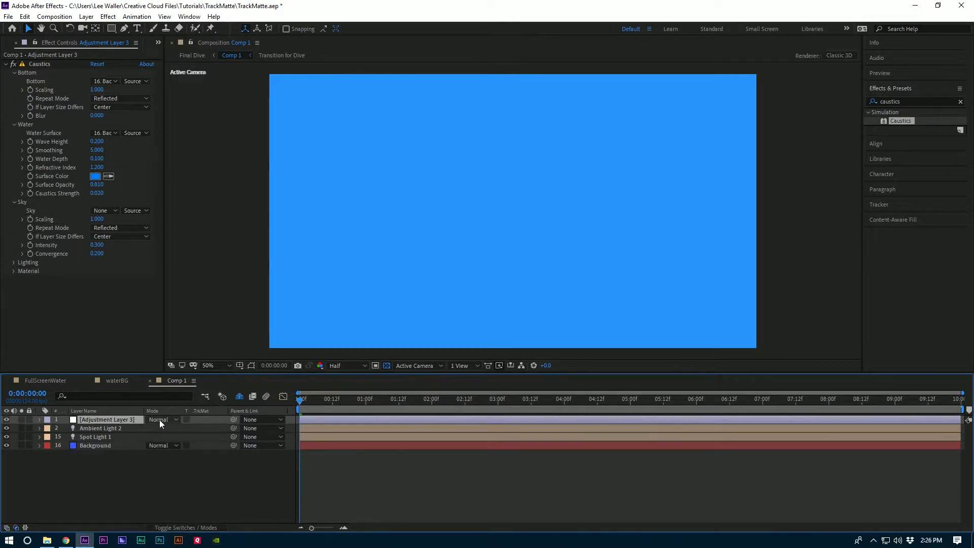
{"action": "left_click", "coordinate": [160, 419]}
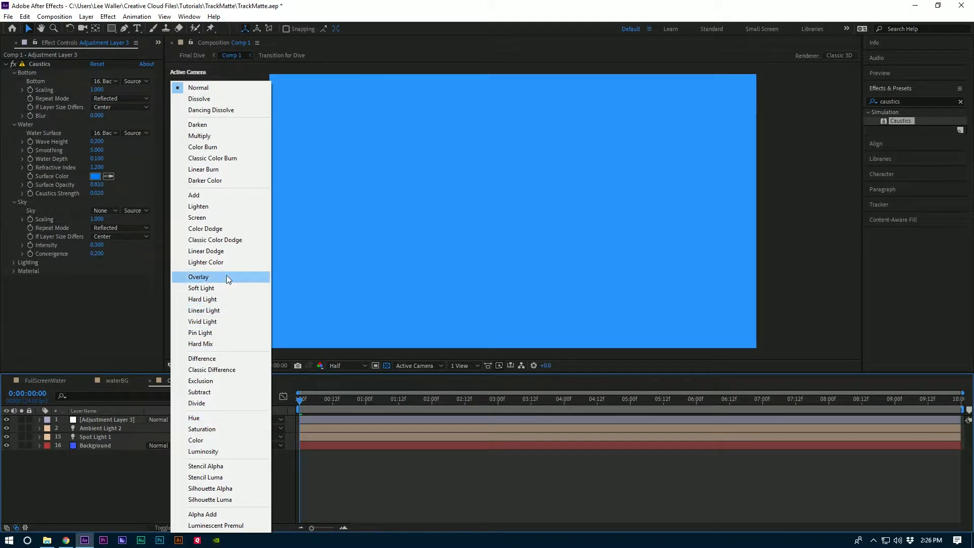
{"action": "left_click", "coordinate": [212, 438]}
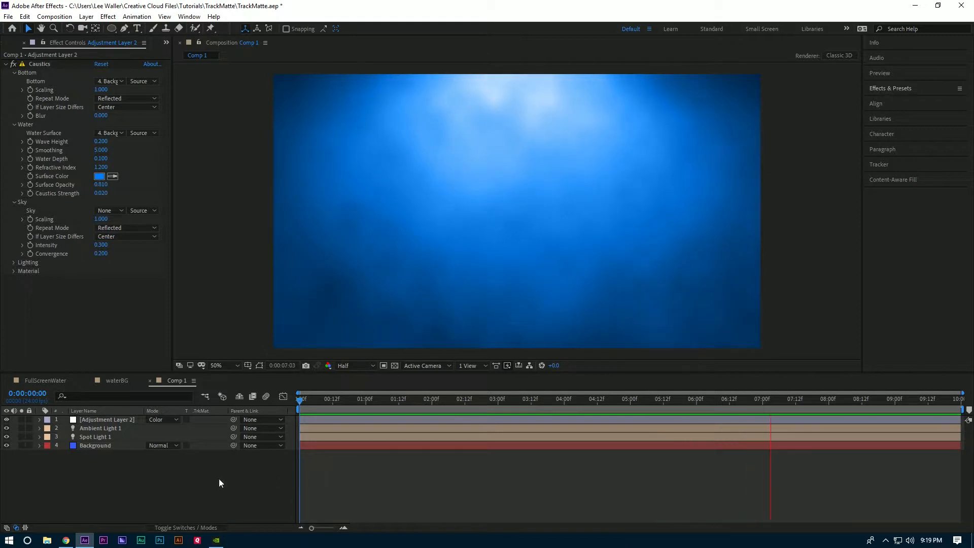
Step: Create a black 1920 x 1080 px solid named Bubbles 1 directly above the ambient light layer
{"action": "left_click", "coordinate": [89, 428]}
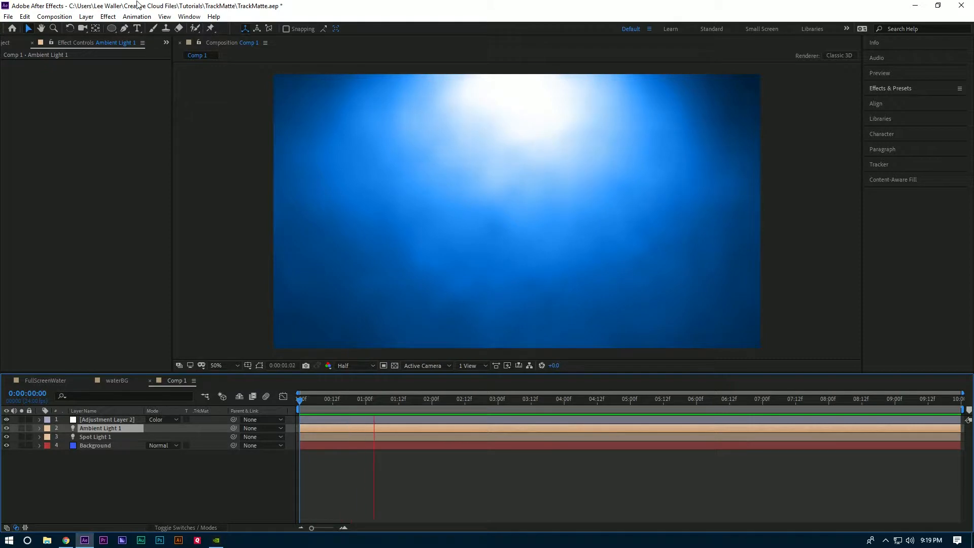
{"action": "left_click", "coordinate": [86, 16]}
{"action": "mouse_move", "coordinate": [198, 30]}
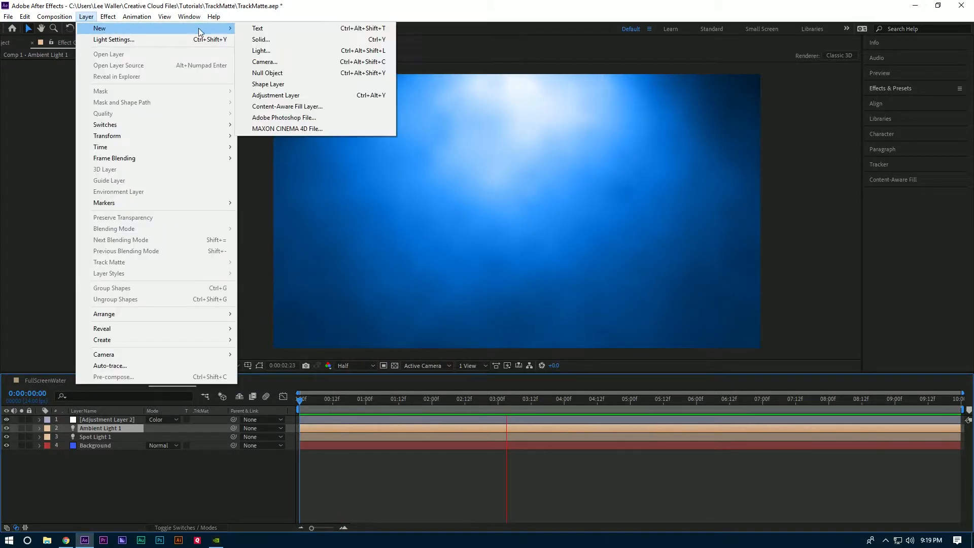
{"action": "left_click", "coordinate": [270, 40]}
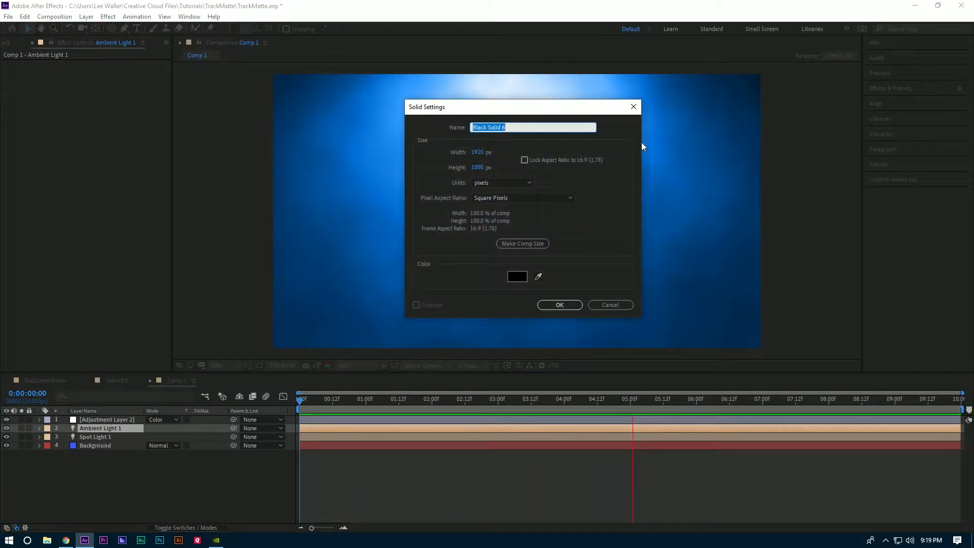
{"action": "type", "text": "Bubbles "}
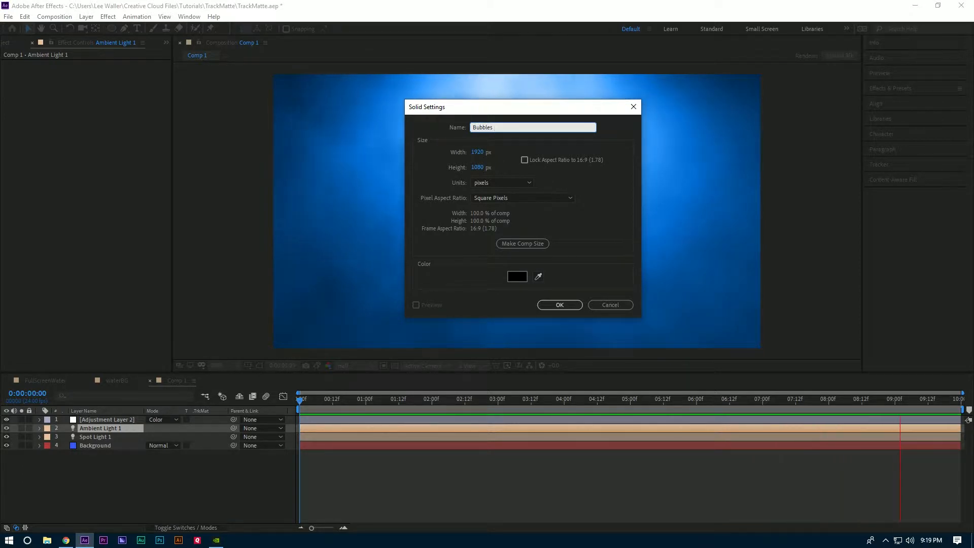
{"action": "type", "text": "1"}
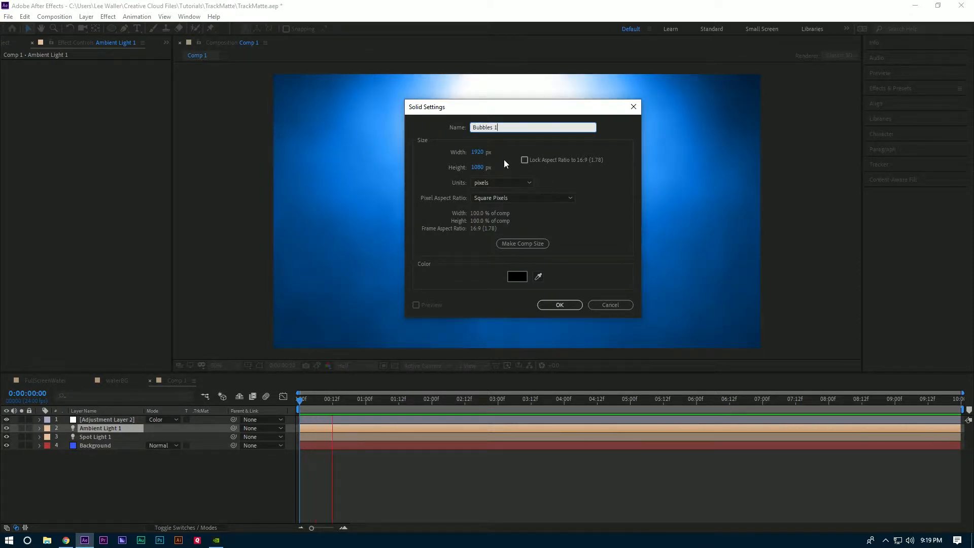
{"action": "left_click", "coordinate": [559, 304]}
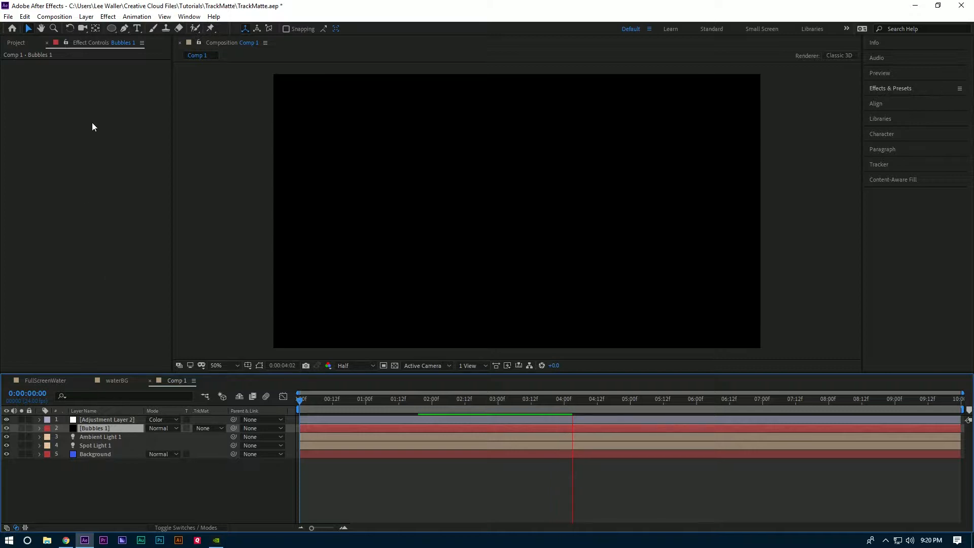
Step: Apply the CC Particle World effect to the Bubbles 1 layer and move the current time to 0:00:03:00
{"action": "left_click", "coordinate": [107, 16]}
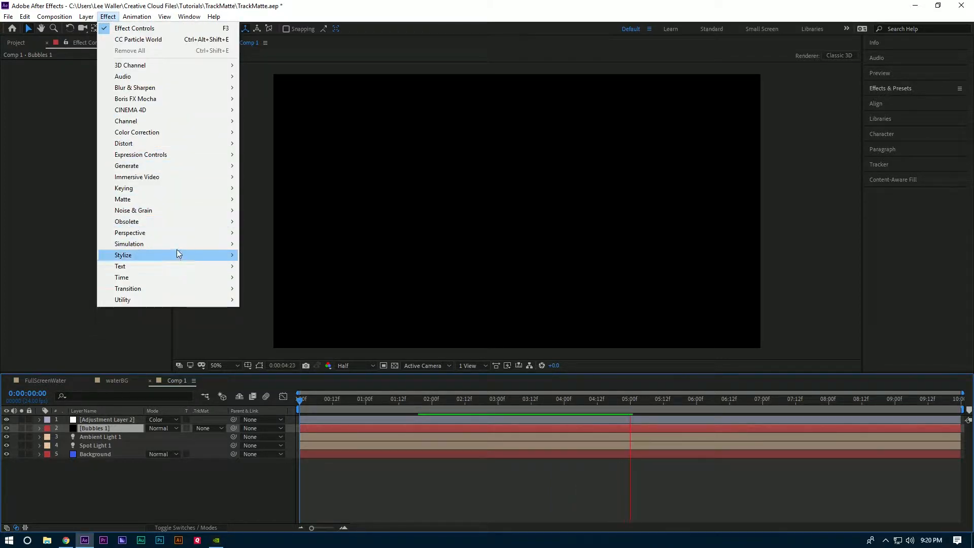
{"action": "mouse_move", "coordinate": [176, 245]}
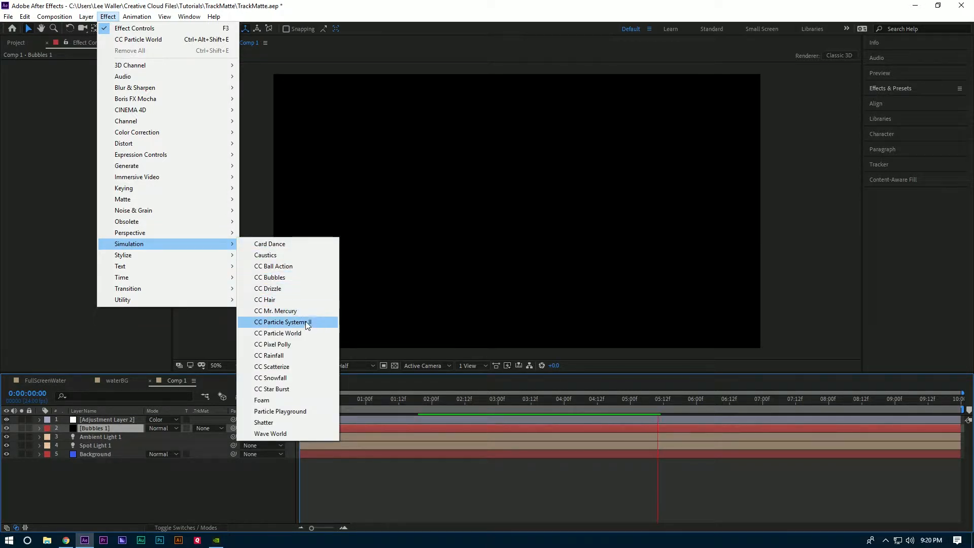
{"action": "left_click", "coordinate": [307, 333]}
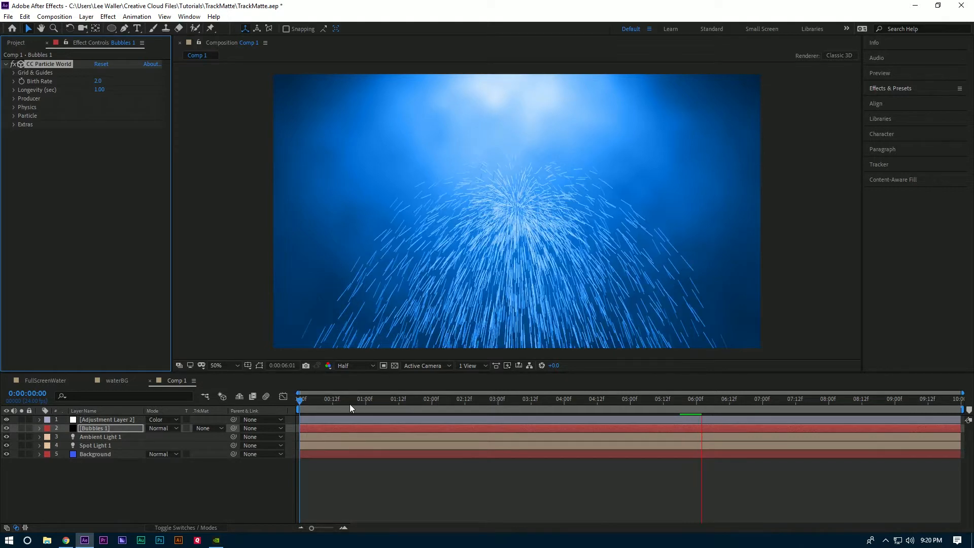
{"action": "left_click_drag", "start_coordinate": [349, 404], "coordinate": [288, 418]}
{"action": "left_click", "coordinate": [92, 427]}
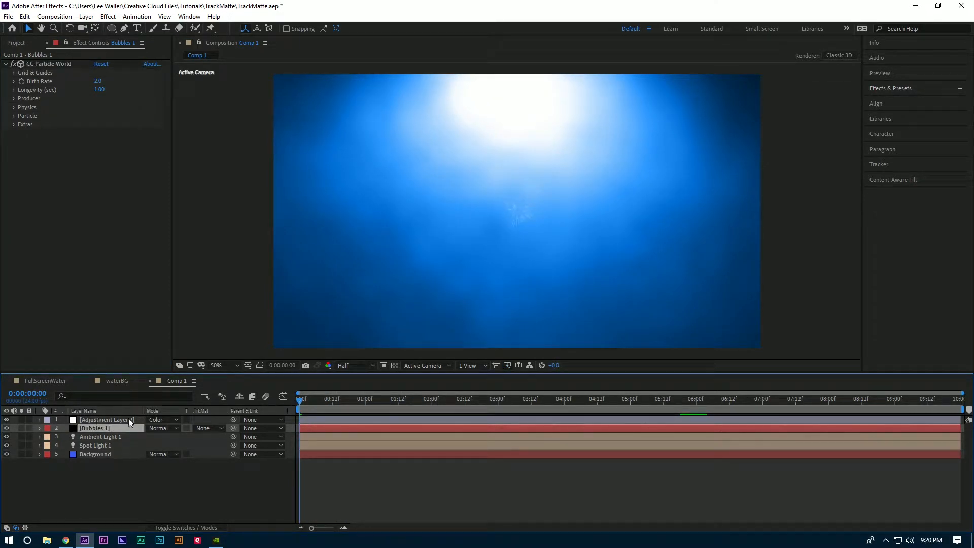
{"action": "left_click", "coordinate": [497, 403]}
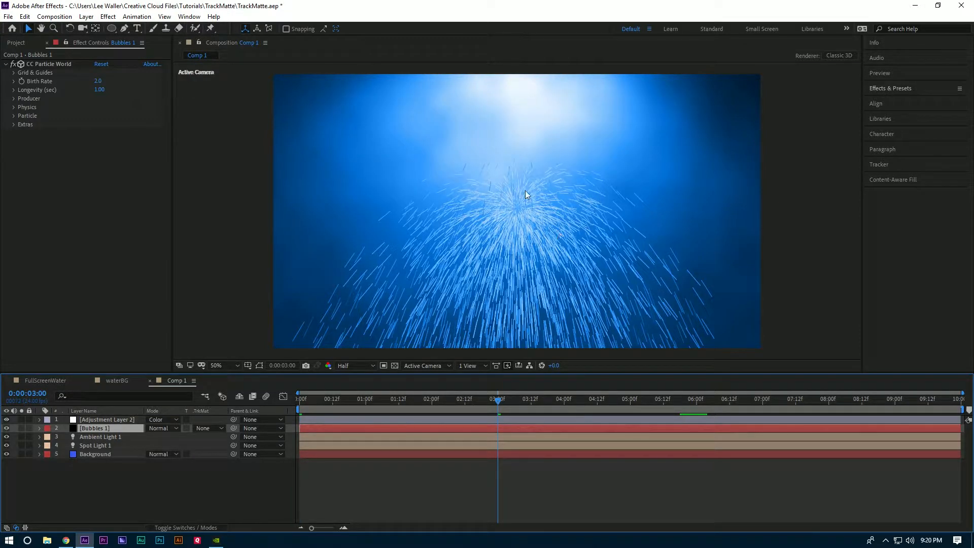
Step: Set the CC Particle World Birth Rate to 0.2 and Longevity to 15 seconds
{"action": "left_click", "coordinate": [41, 64]}
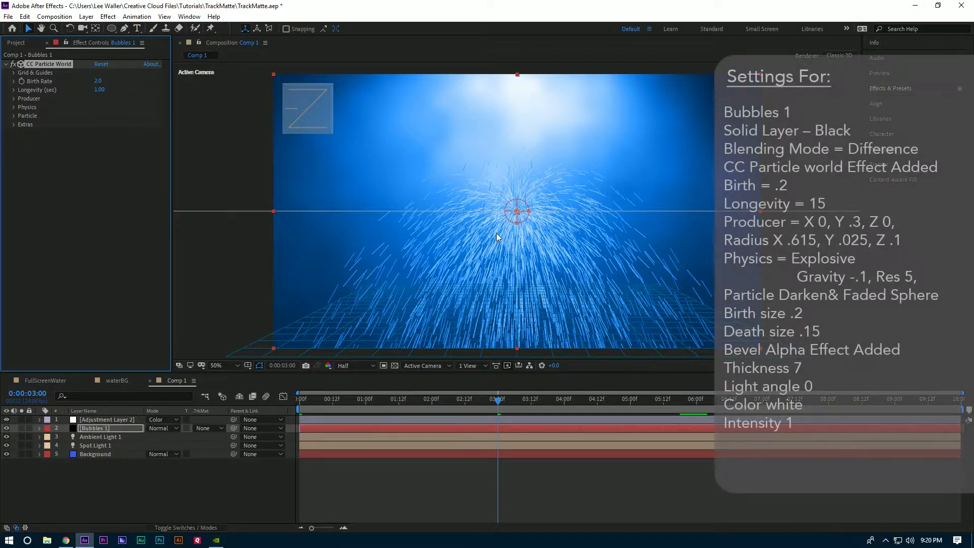
{"action": "left_click", "coordinate": [98, 81]}
{"action": "type", "text": ".2"}
{"action": "key", "text": "Return"}
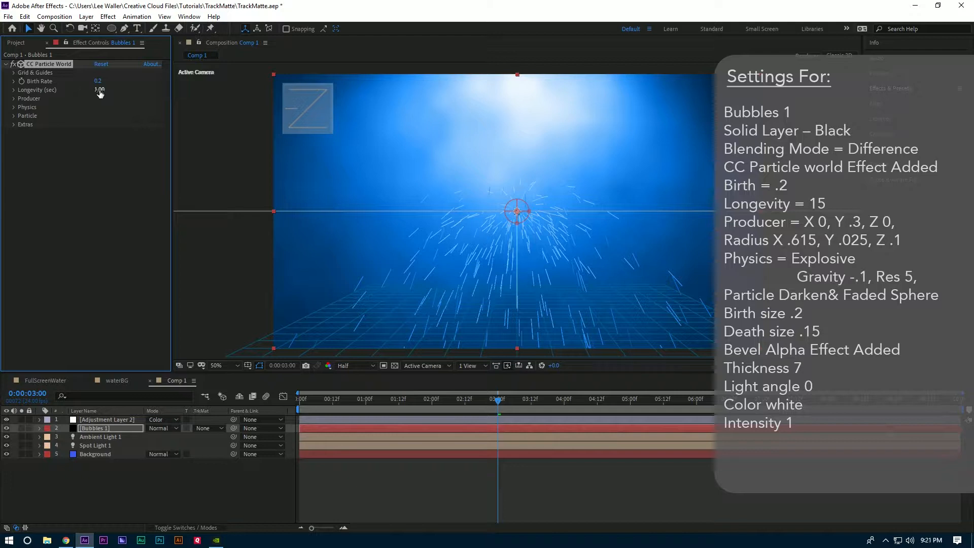
{"action": "left_click", "coordinate": [99, 90]}
{"action": "type", "text": "15"}
{"action": "key", "text": "Return"}
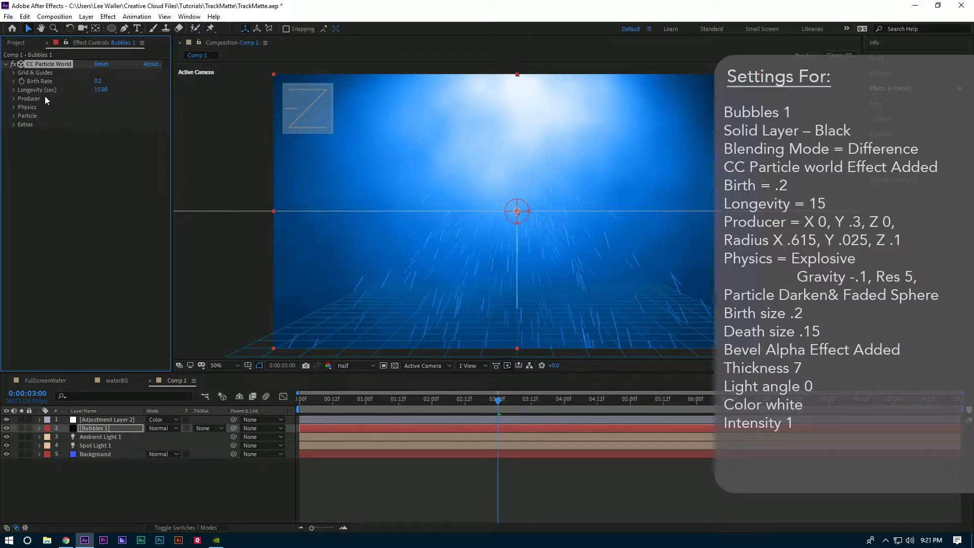
Step: Set the particle Producer's Position Y to 0.3 so it sits at the lower edge of the frame
{"action": "left_click", "coordinate": [14, 99]}
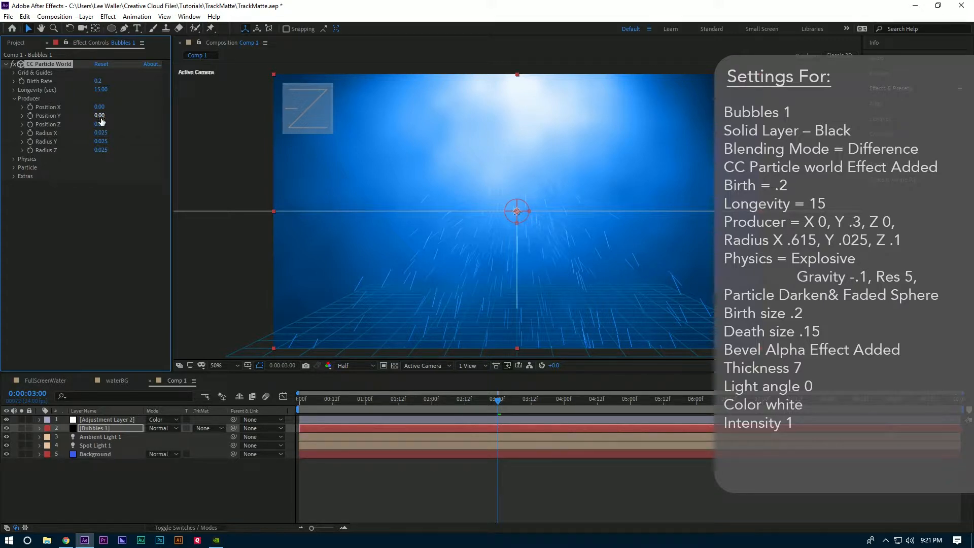
{"action": "left_click", "coordinate": [100, 116]}
{"action": "type", "text": ".3"}
{"action": "key", "text": "Return"}
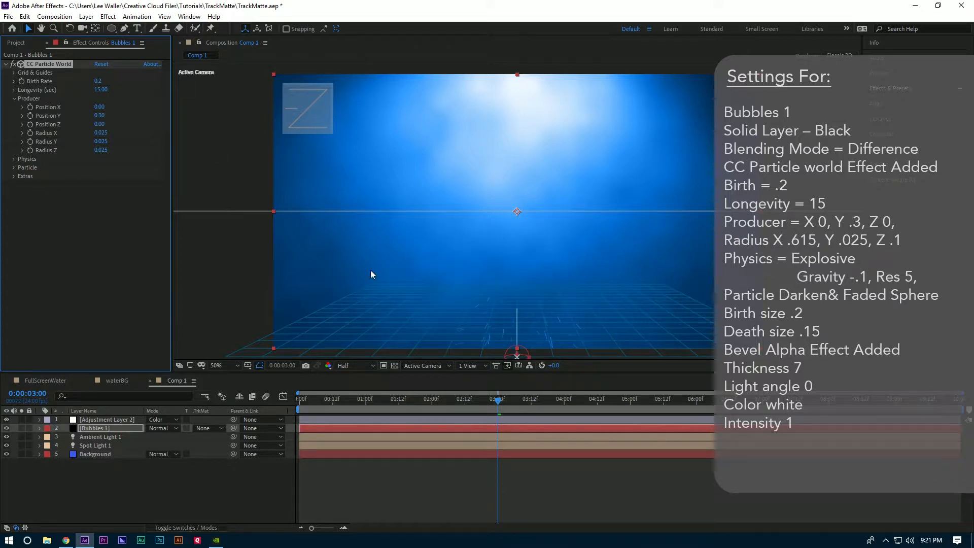
Step: Set the Producer's Radius X to 0.615 and Radius Z to 0.1, and collapse the Producer settings
{"action": "left_click", "coordinate": [104, 135]}
{"action": "type", "text": ".615"}
{"action": "key", "text": "Return"}
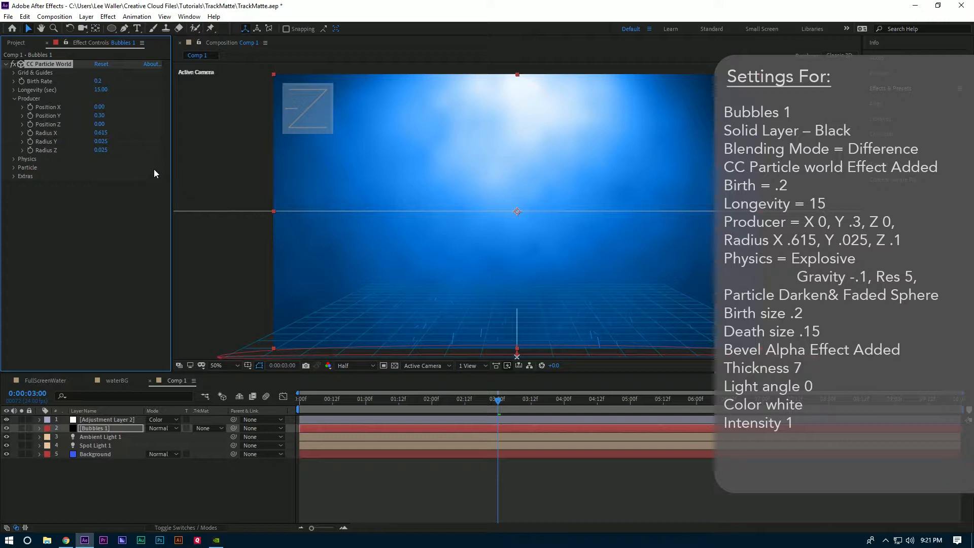
{"action": "left_click", "coordinate": [105, 151]}
{"action": "type", "text": ".1"}
{"action": "key", "text": "Return"}
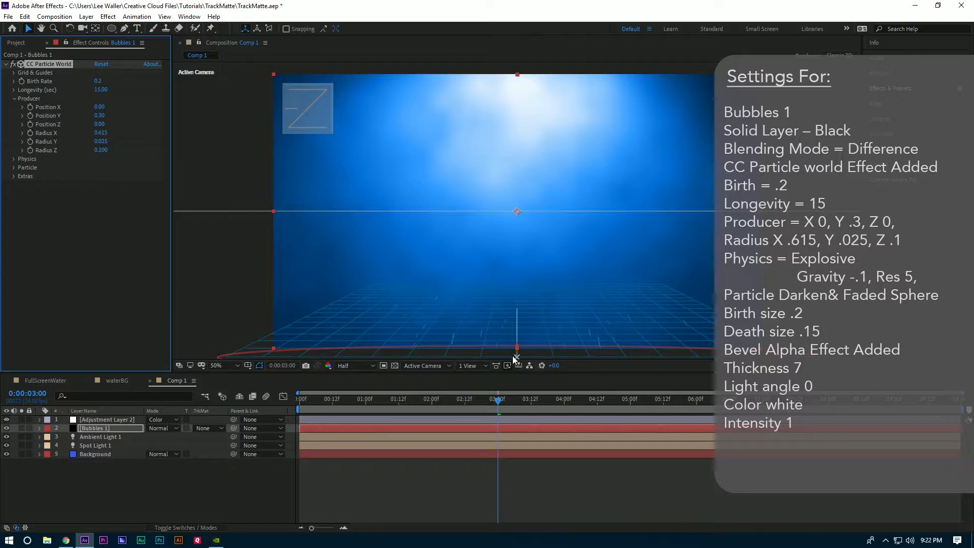
{"action": "left_click", "coordinate": [14, 100]}
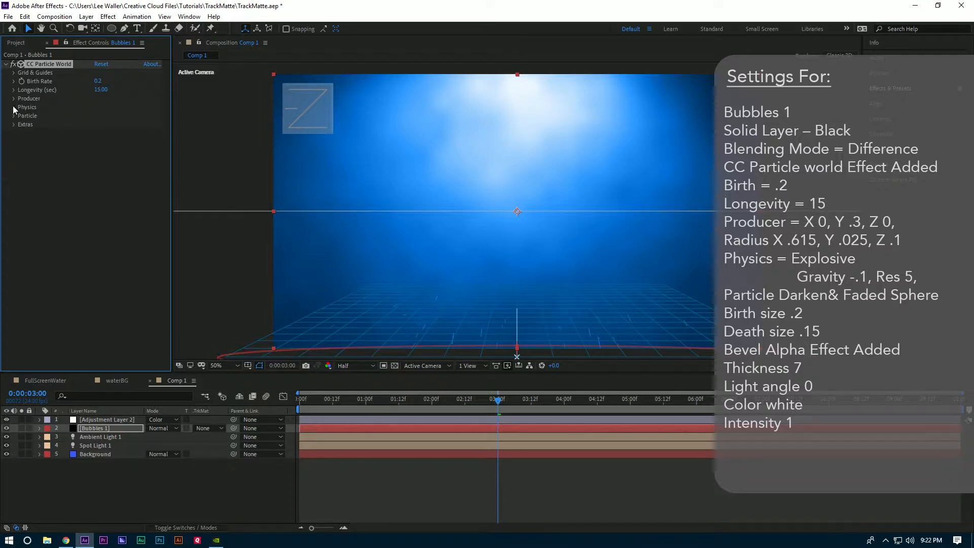
Step: Set the particles' Physics Gravity to -0.1 and Resistance to 5, previewing the motion
{"action": "left_click", "coordinate": [14, 107]}
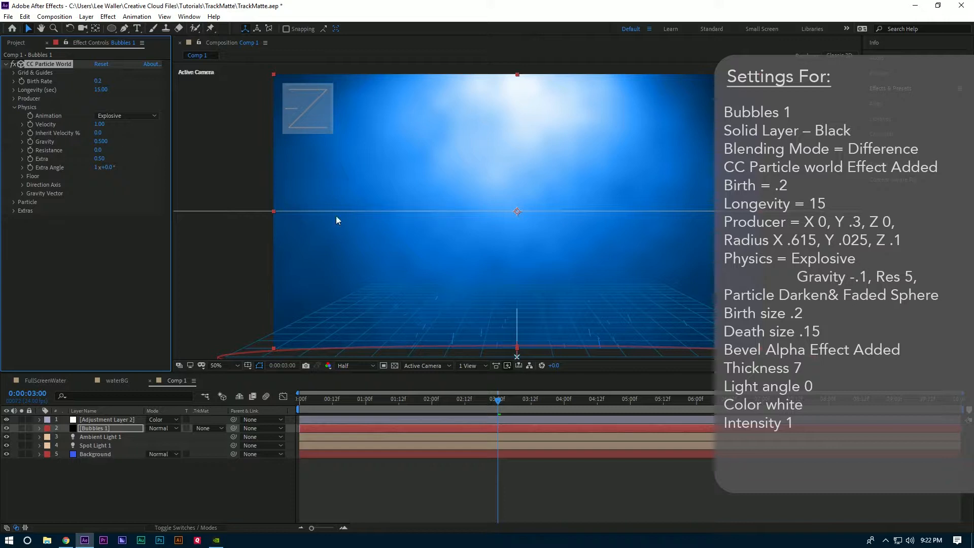
{"action": "left_click", "coordinate": [104, 141]}
{"action": "type", "text": "-0.1"}
{"action": "key", "text": "Return"}
{"action": "key", "text": "space"}
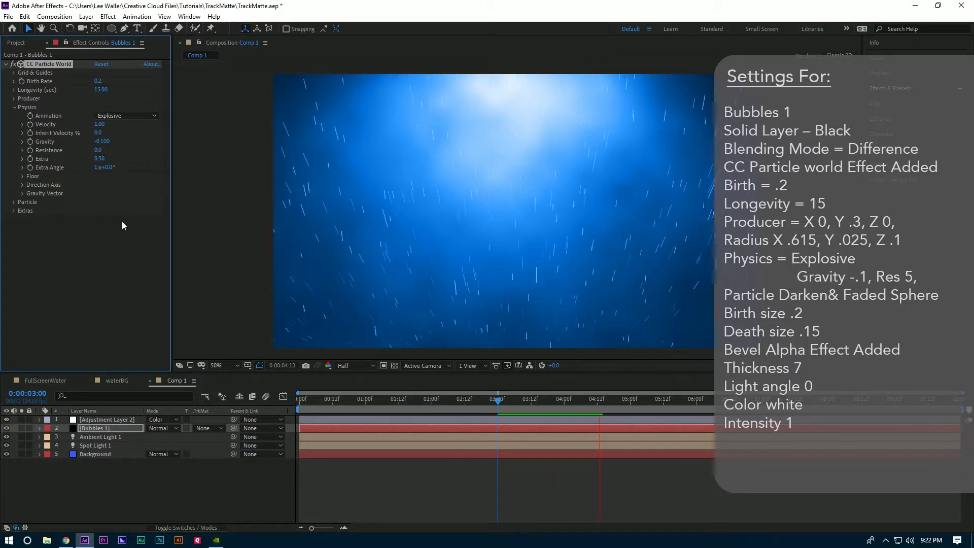
{"action": "key", "text": "space"}
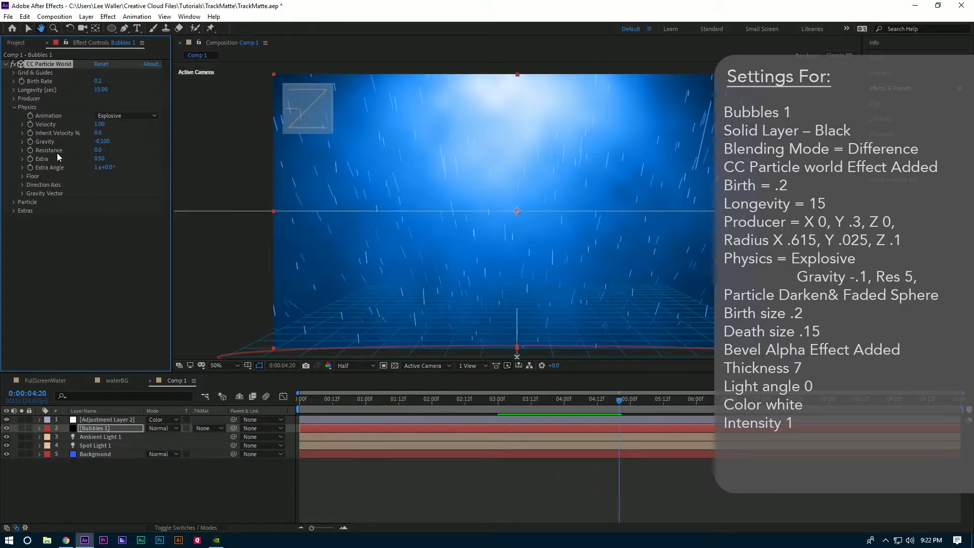
{"action": "left_click", "coordinate": [98, 150]}
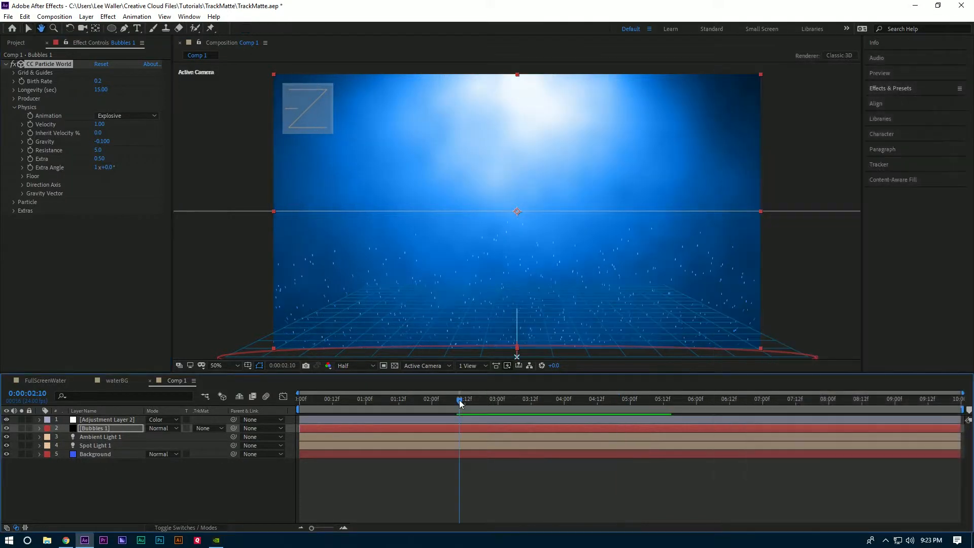
{"action": "key", "text": "space"}
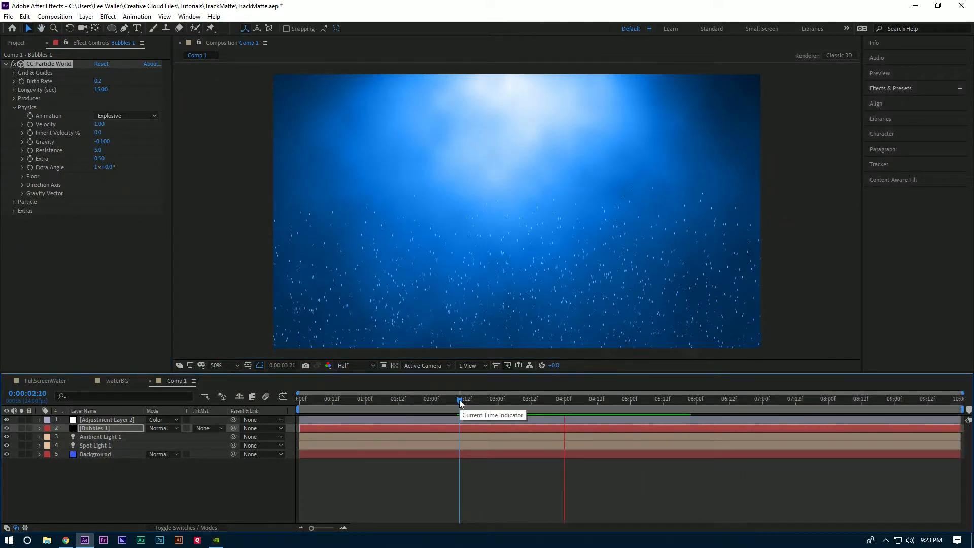
Step: Stop the preview, collapse the Physics settings, and set the Particle Type to Darken&Faded Sphere
{"action": "key", "text": "space"}
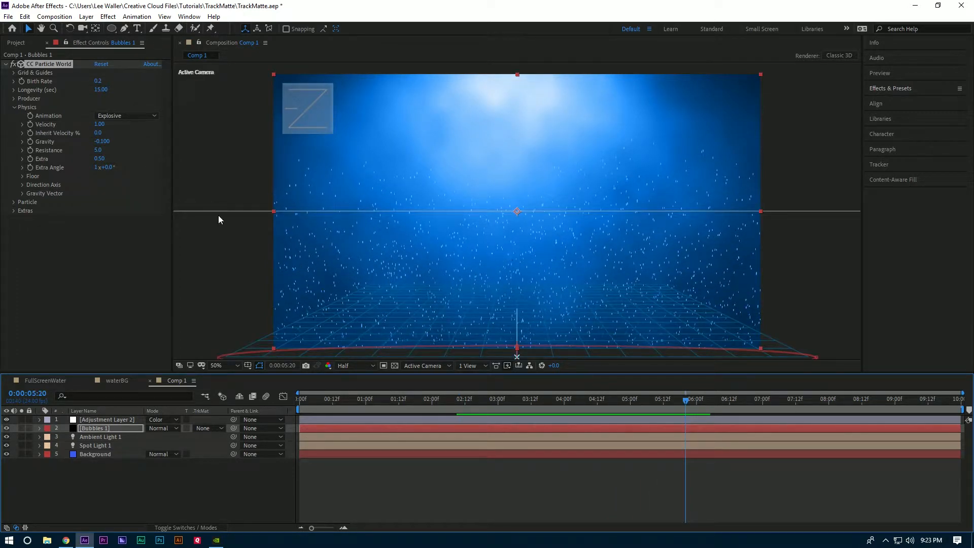
{"action": "left_click", "coordinate": [14, 107]}
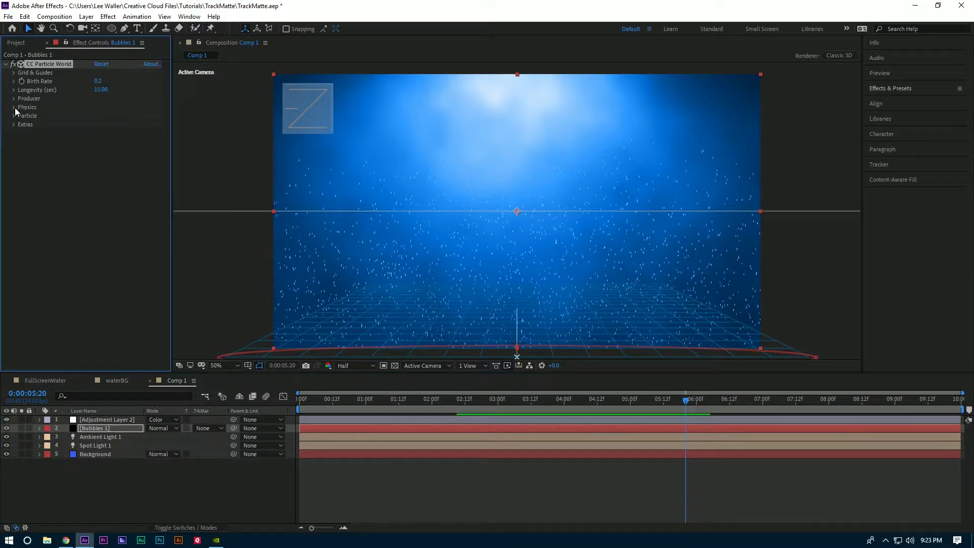
{"action": "left_click", "coordinate": [13, 116]}
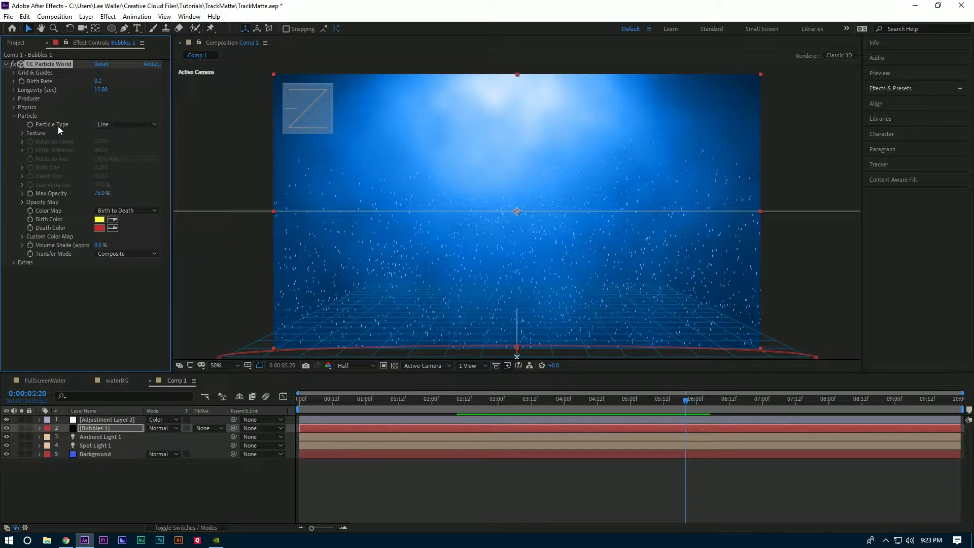
{"action": "left_click", "coordinate": [115, 128]}
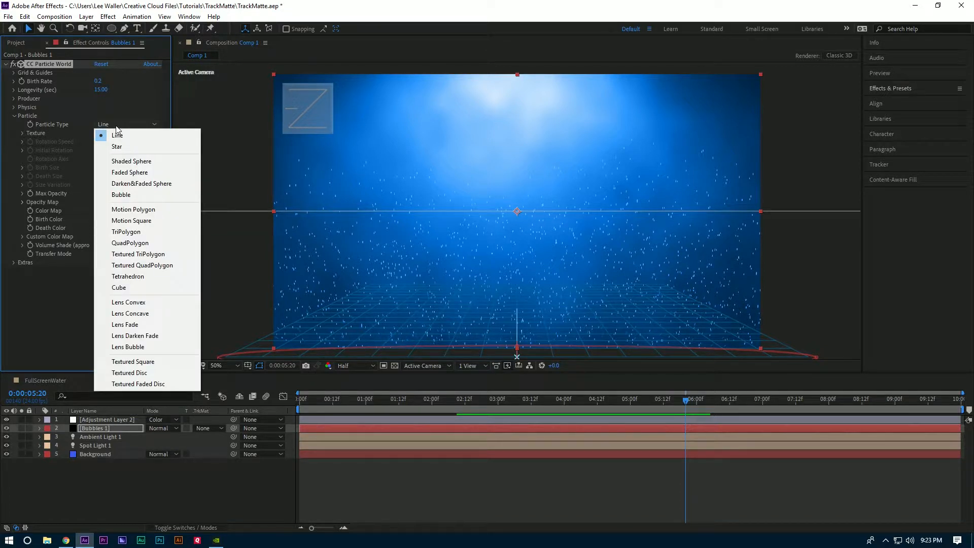
{"action": "left_click", "coordinate": [146, 184]}
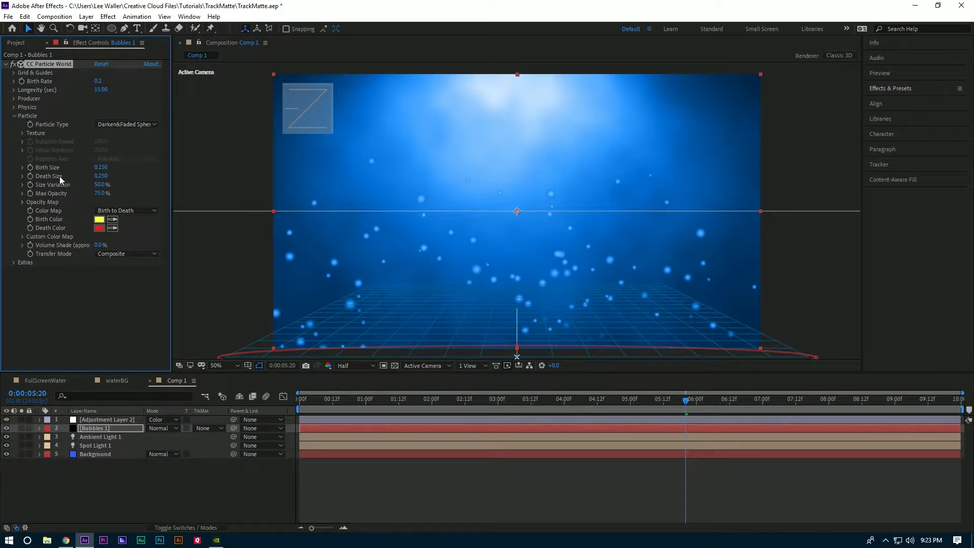
Step: Set the particles' Birth Size to 0.2, edit their Death Size, and collapse the Particle settings
{"action": "left_click", "coordinate": [103, 168]}
{"action": "type", "text": ".2"}
{"action": "key", "text": "Return"}
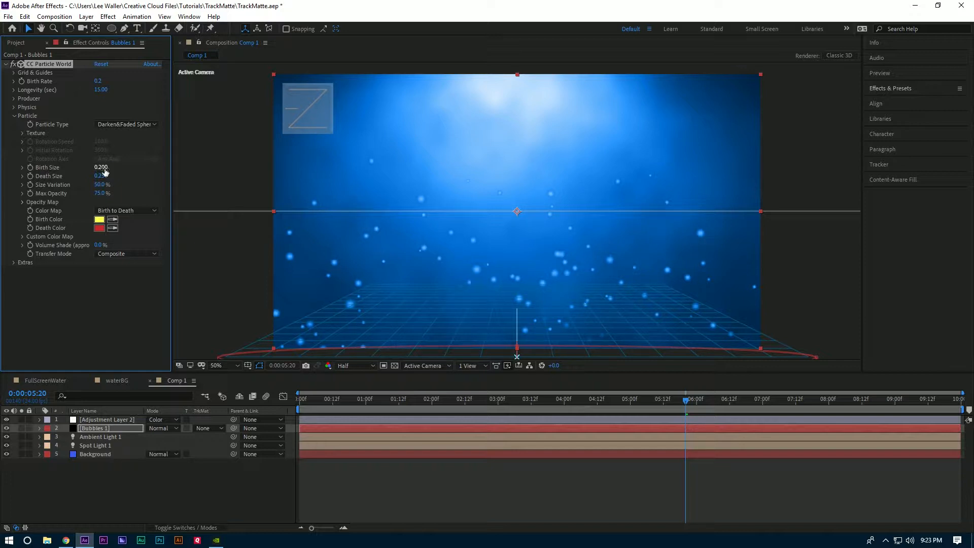
{"action": "left_click", "coordinate": [101, 176]}
{"action": "key", "text": "Return"}
{"action": "left_click", "coordinate": [14, 116]}
Step: Preview the bubbles from the start of the composition and park the current time at 0:00:08:23
{"action": "left_click_drag", "start_coordinate": [307, 400], "coordinate": [290, 416]}
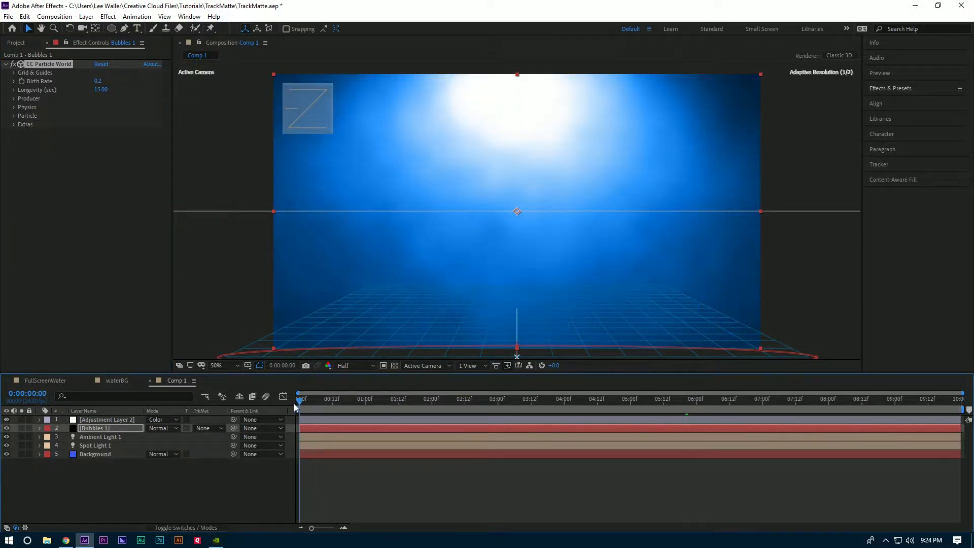
{"action": "key", "text": "space"}
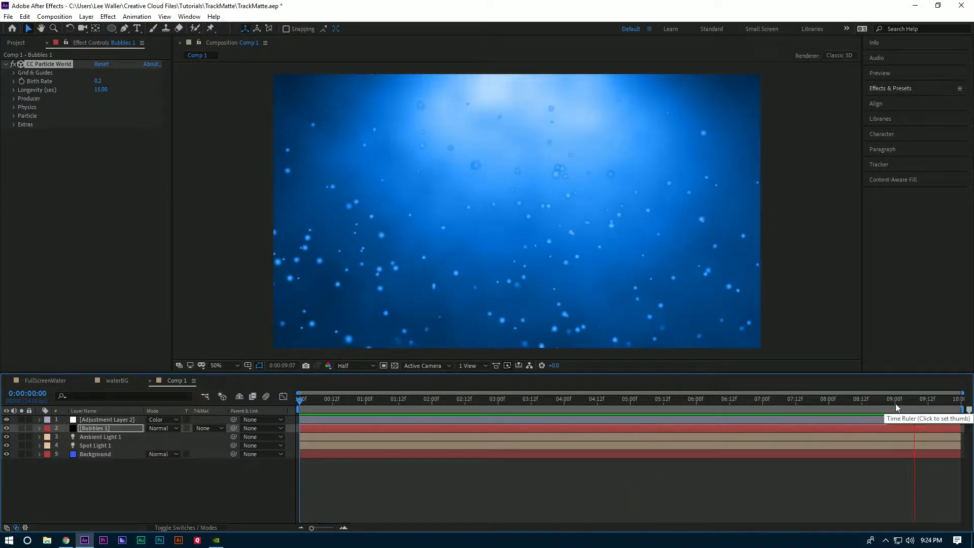
{"action": "left_click", "coordinate": [892, 401]}
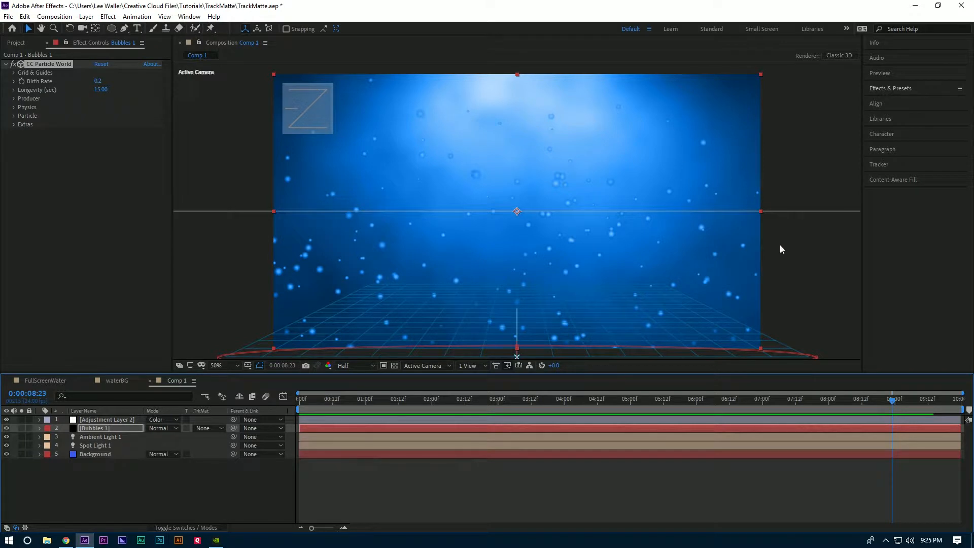
Step: Shift the Bubbles 1 layer about nine seconds earlier so bubbles fill the opening frame, and extend its end to the composition's end
{"action": "left_click", "coordinate": [892, 427]}
{"action": "left_click_drag", "start_coordinate": [892, 427], "coordinate": [300, 425]}
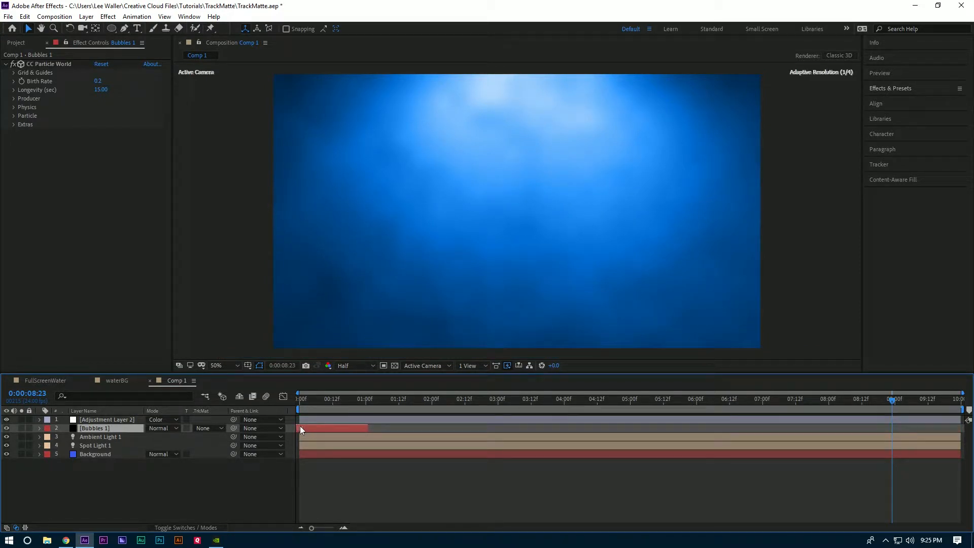
{"action": "left_click", "coordinate": [297, 400]}
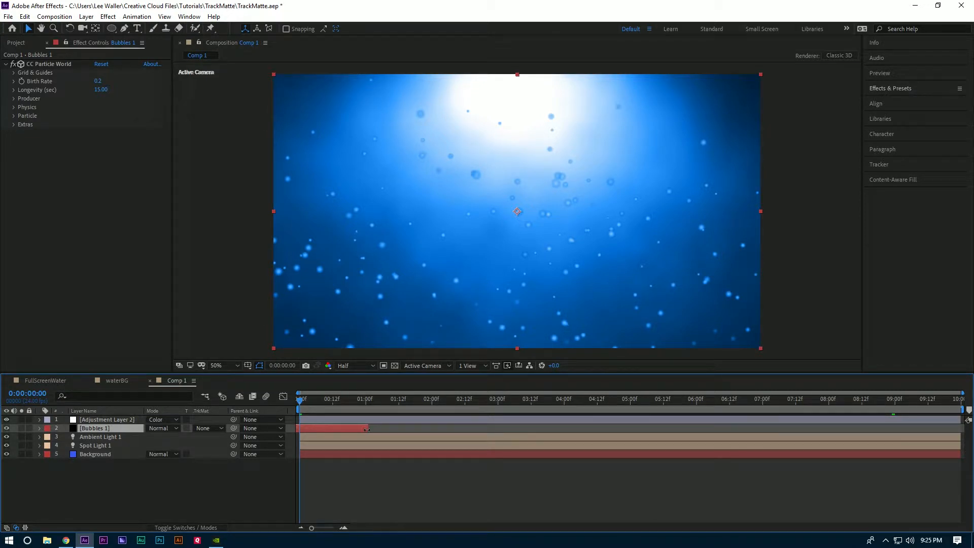
{"action": "left_click_drag", "start_coordinate": [367, 430], "coordinate": [879, 429]}
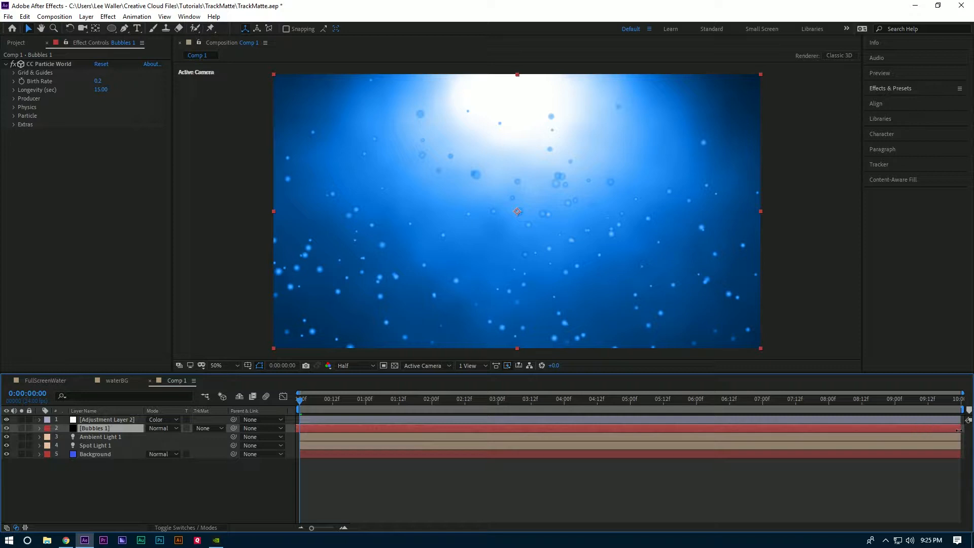
Step: Preview the retimed bubbles and set the Bubbles 1 layer's blending mode to Difference
{"action": "key", "text": "space"}
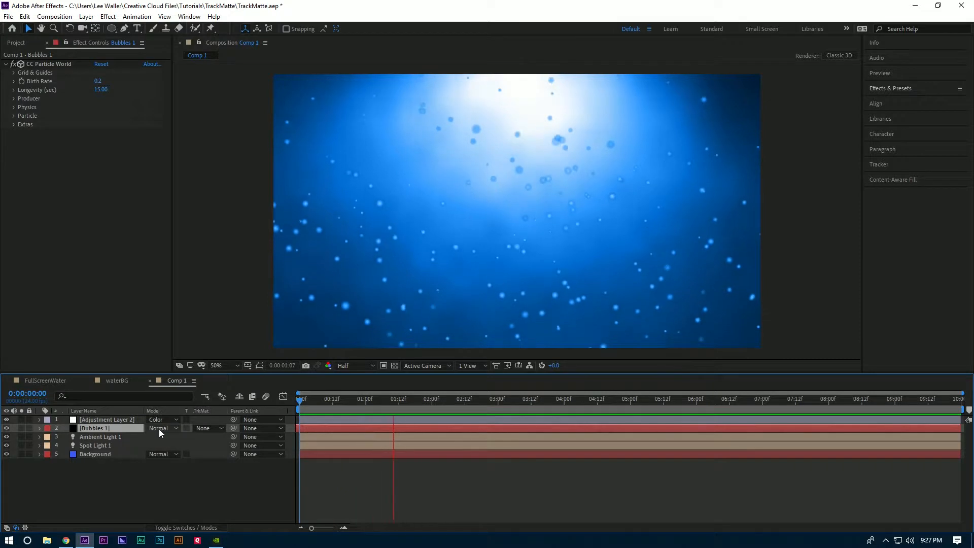
{"action": "left_click", "coordinate": [169, 427]}
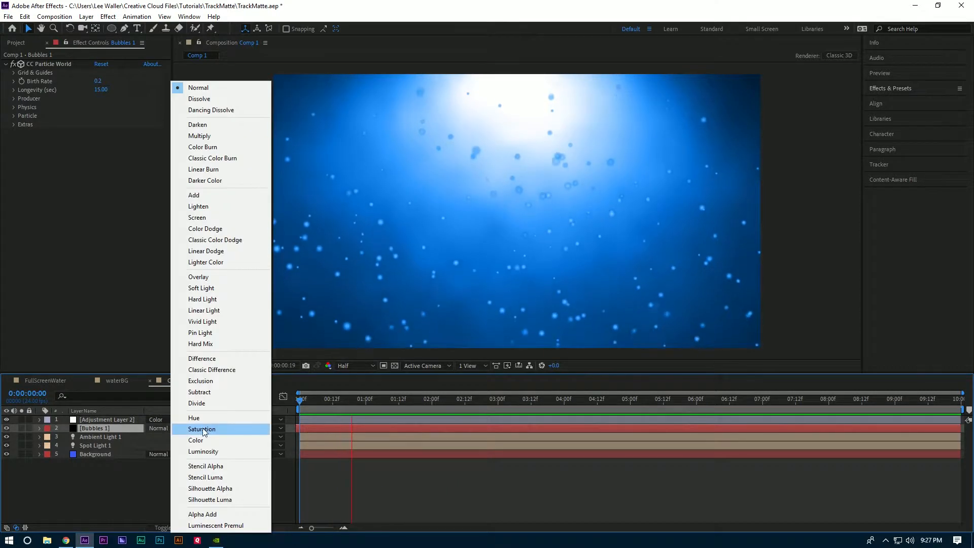
{"action": "left_click", "coordinate": [224, 358]}
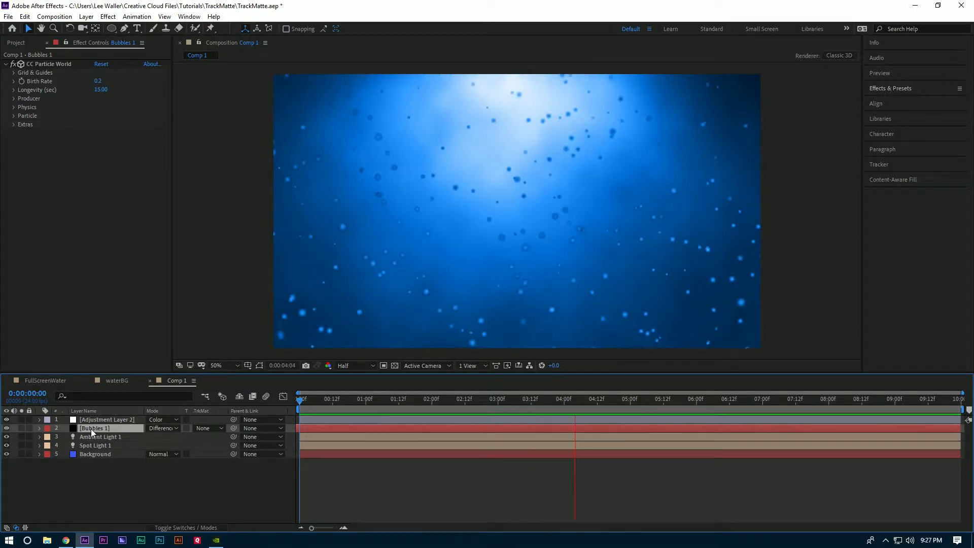
Step: Apply the Bevel Alpha effect to the Bubbles 1 layer
{"action": "left_click", "coordinate": [108, 17]}
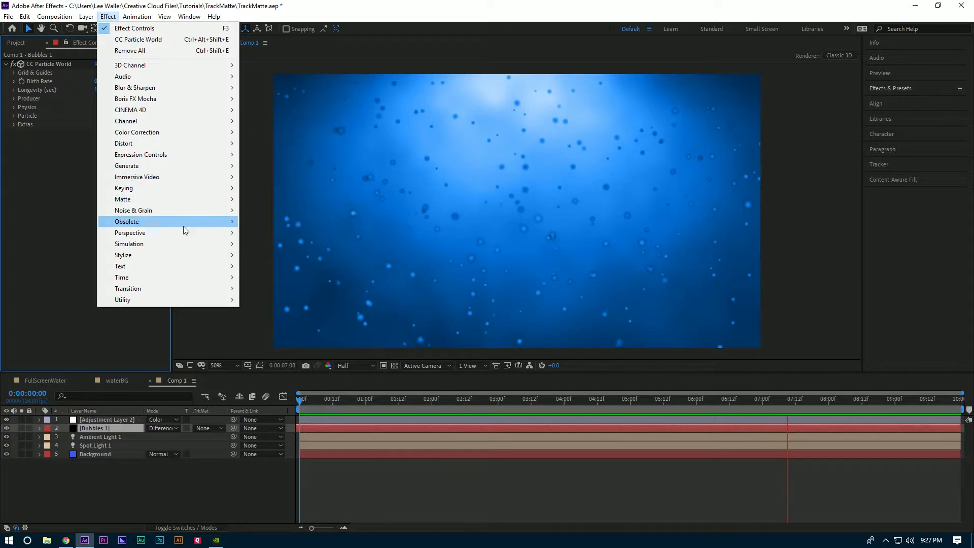
{"action": "mouse_move", "coordinate": [183, 233]}
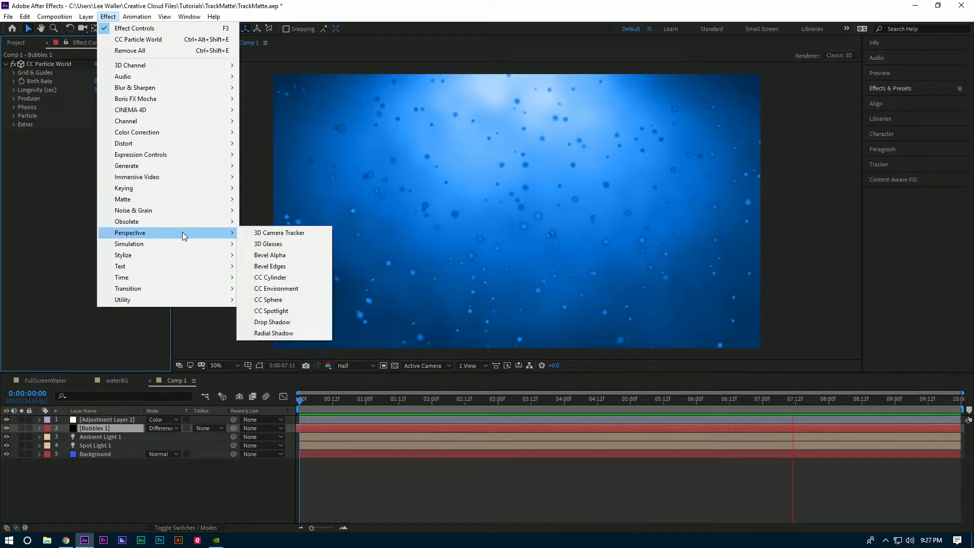
{"action": "left_click", "coordinate": [288, 255]}
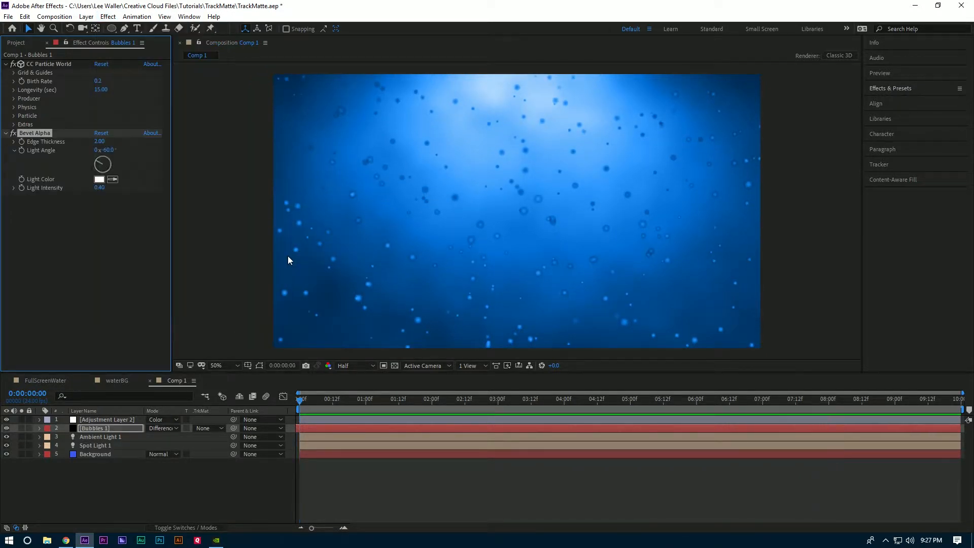
Step: Set the Bevel Alpha Edge Thickness to 7, Light Angle to 0 degrees, and Light Intensity to 1
{"action": "left_click", "coordinate": [99, 142]}
{"action": "type", "text": "7"}
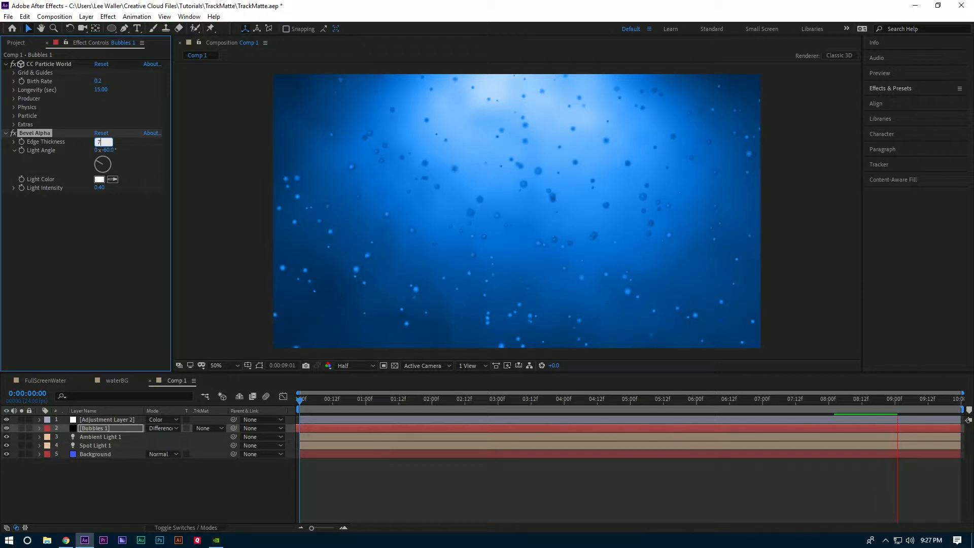
{"action": "key", "text": "Tab"}
{"action": "key", "text": "Tab"}
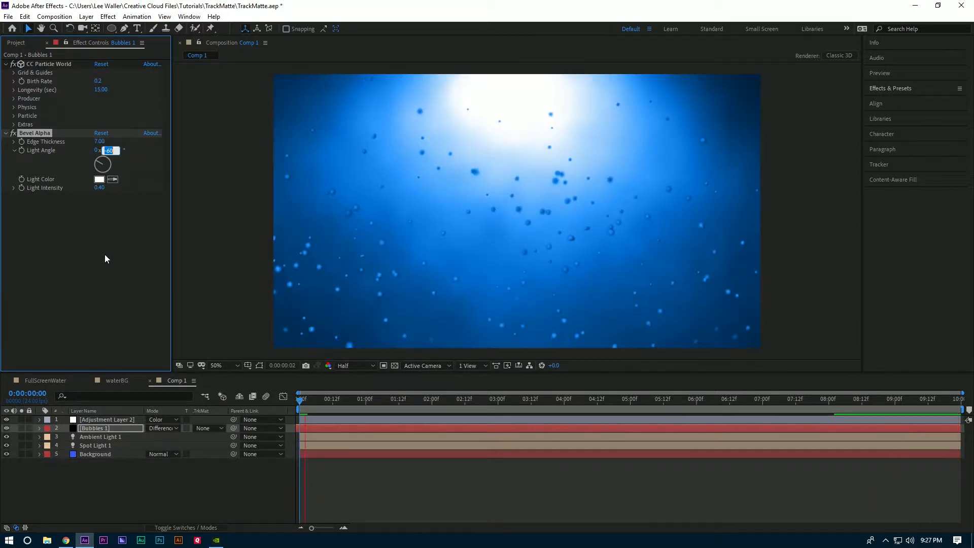
{"action": "type", "text": "0"}
{"action": "key", "text": "Return"}
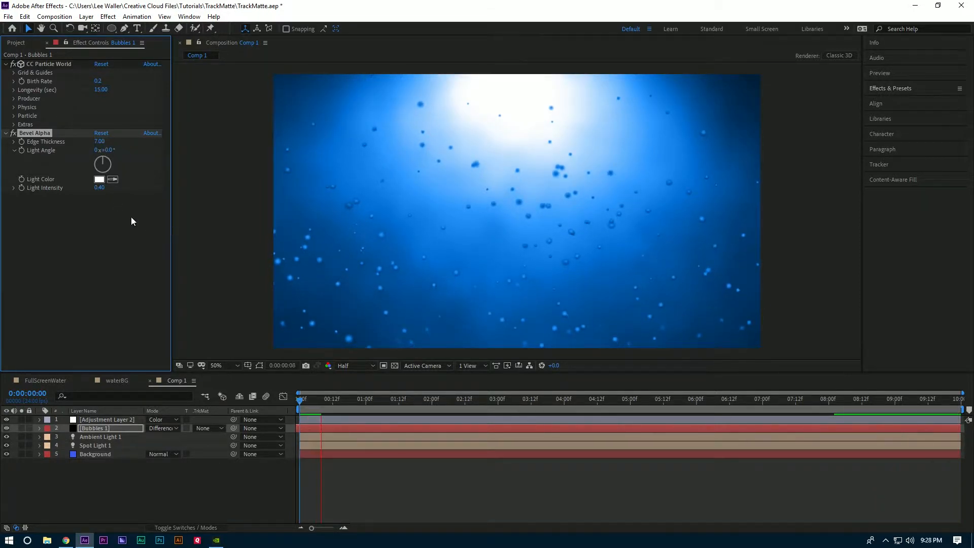
{"action": "left_click", "coordinate": [100, 187]}
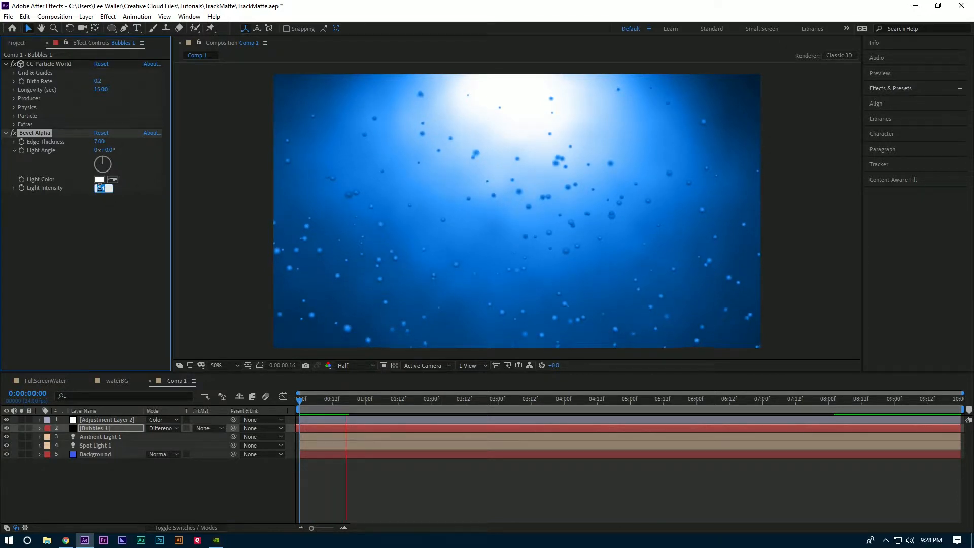
{"action": "type", "text": "1"}
{"action": "key", "text": "Return"}
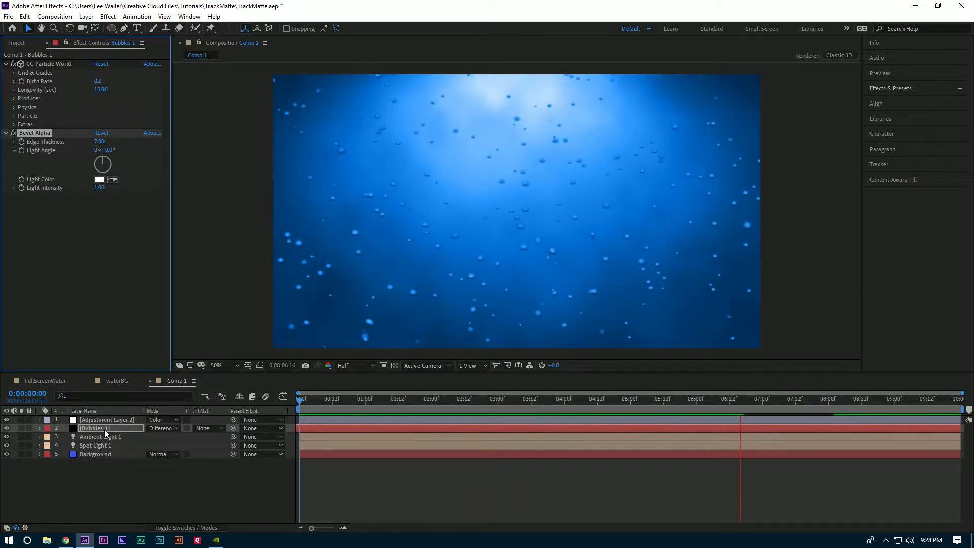
Step: Duplicate the Bubbles 1 layer and rename the copy Bubbles 2
{"action": "left_click", "coordinate": [105, 429]}
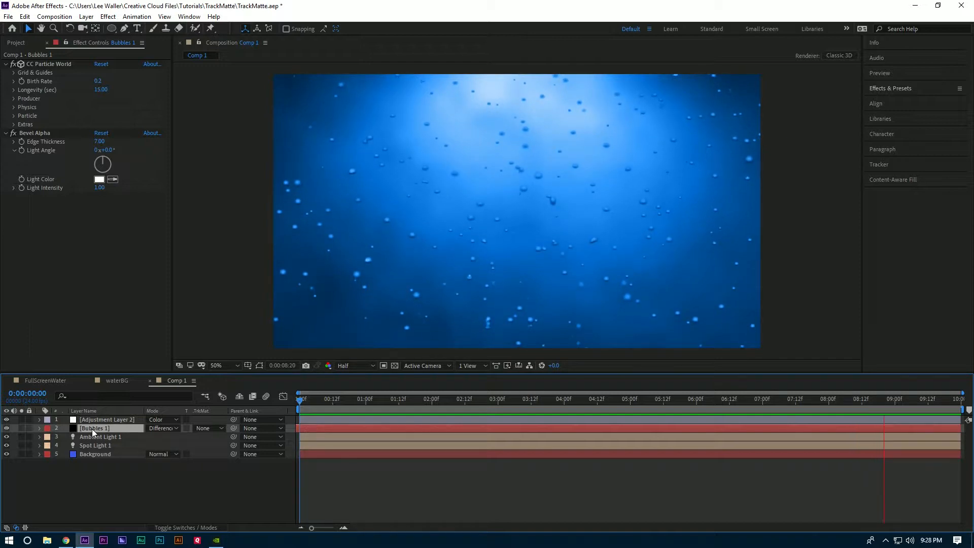
{"action": "key", "text": "ctrl+d"}
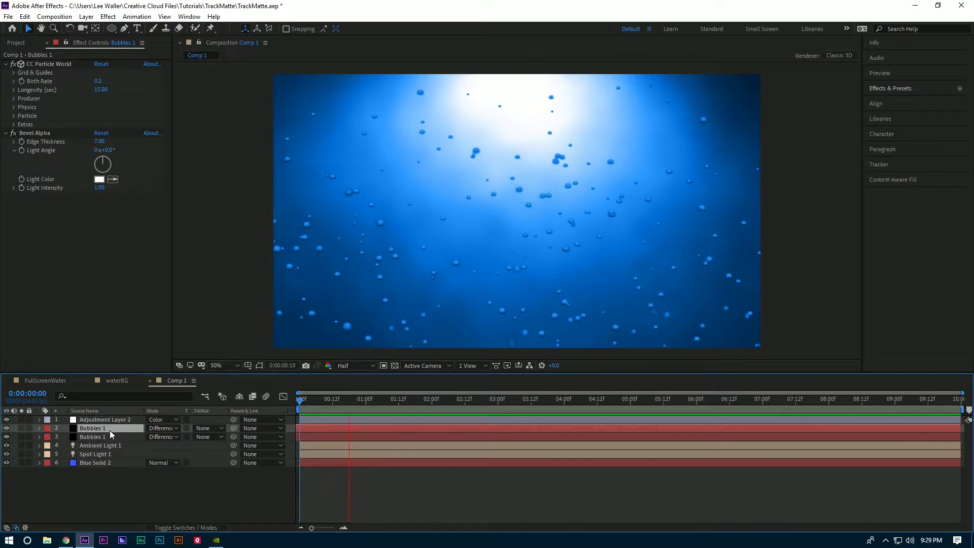
{"action": "key", "text": "Return"}
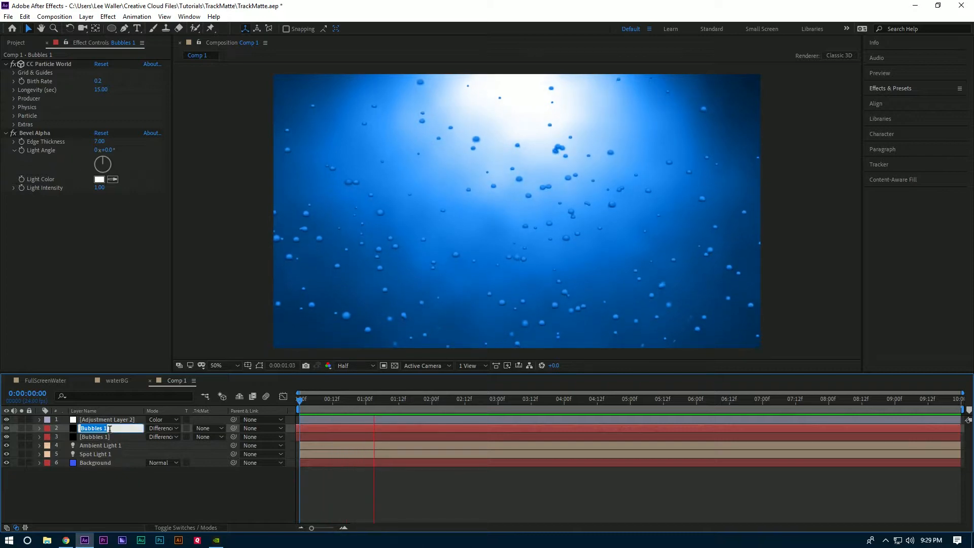
{"action": "left_click", "coordinate": [110, 428]}
{"action": "key", "text": "BackSpace"}
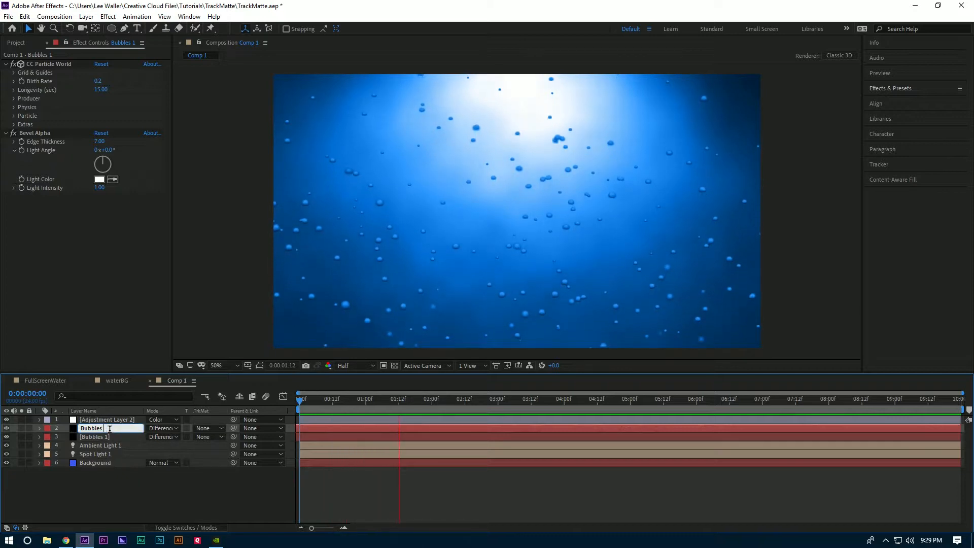
{"action": "type", "text": "2"}
{"action": "key", "text": "Return"}
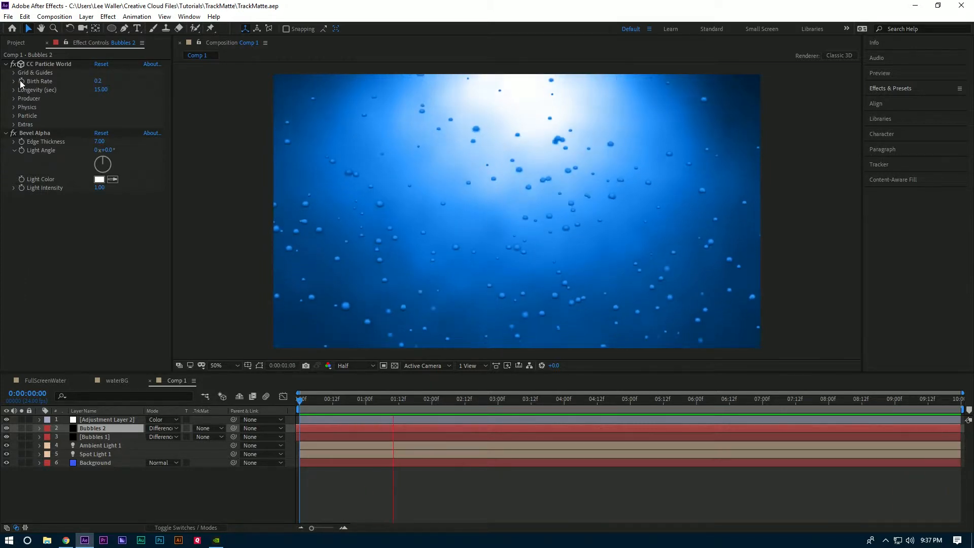
Step: Set the CC Particle World Birth Rate of Bubbles 2 to 0.4
{"action": "left_click", "coordinate": [43, 82]}
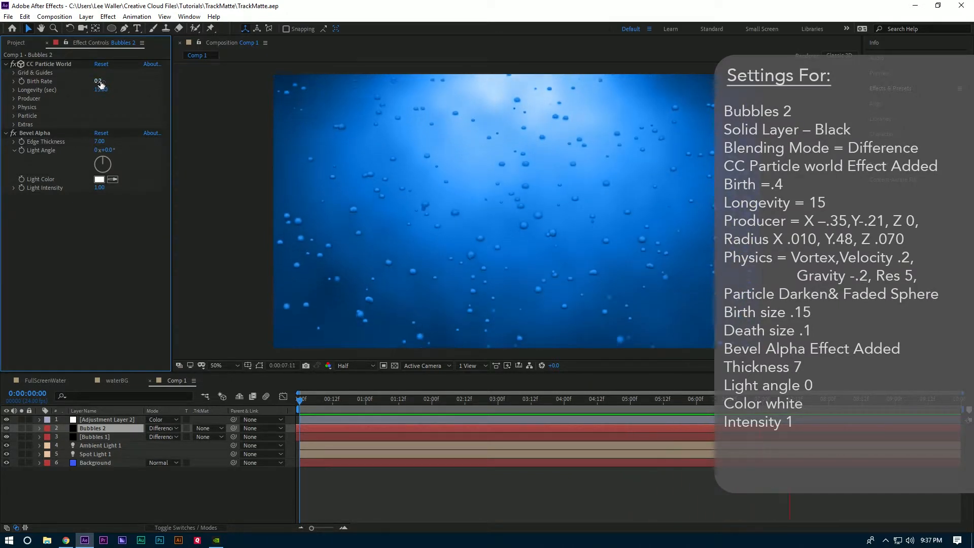
{"action": "left_click", "coordinate": [100, 83]}
{"action": "type", "text": ".4"}
{"action": "key", "text": "Return"}
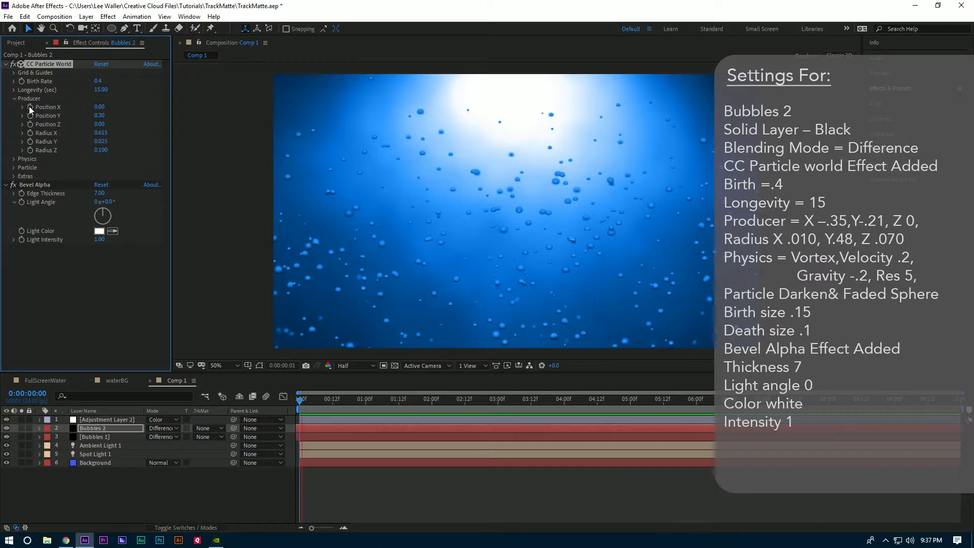
Step: Set the Bubbles 2 Producer's Position X to -0.35 and Position Y to 0.21, keeping Position Z at 0
{"action": "key", "text": "space"}
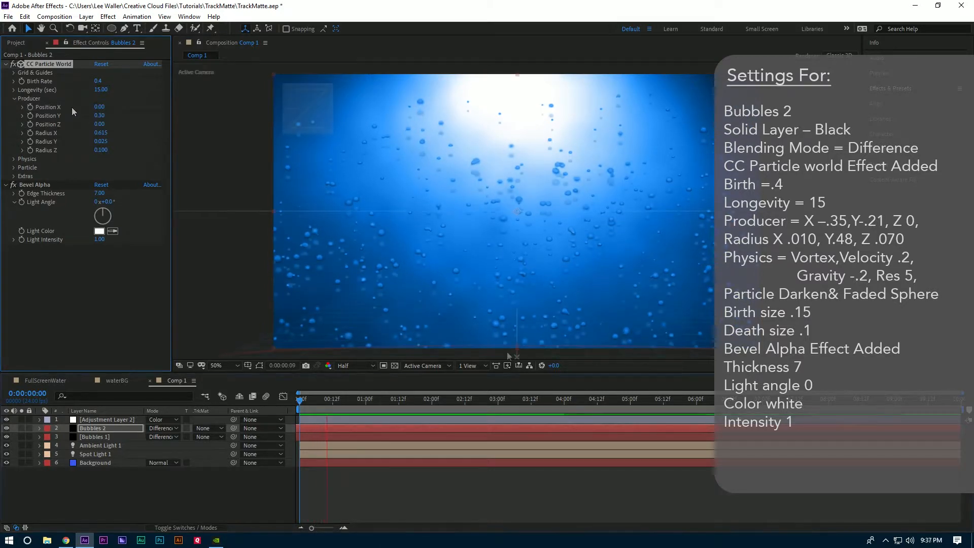
{"action": "left_click", "coordinate": [99, 107]}
{"action": "type", "text": "-"}
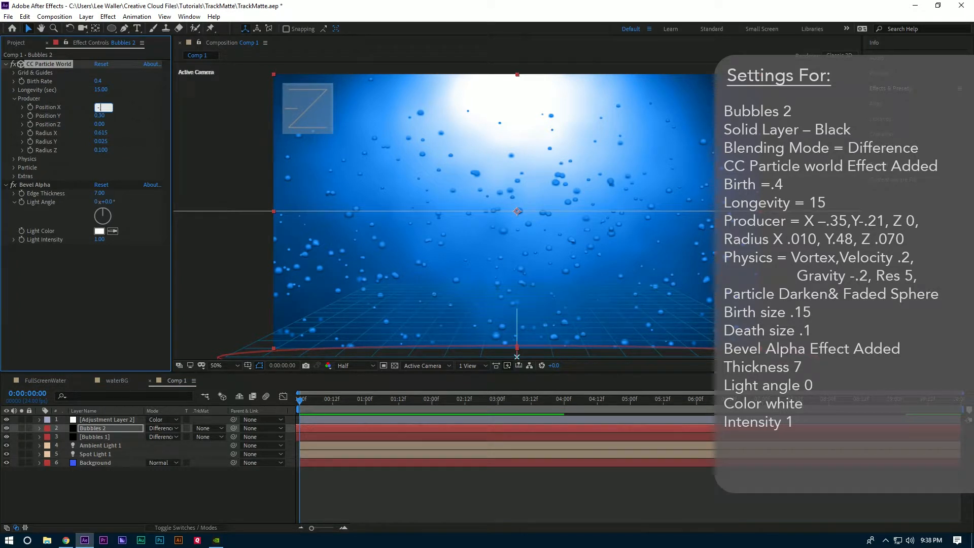
{"action": "type", "text": "35"}
{"action": "key", "text": "Tab"}
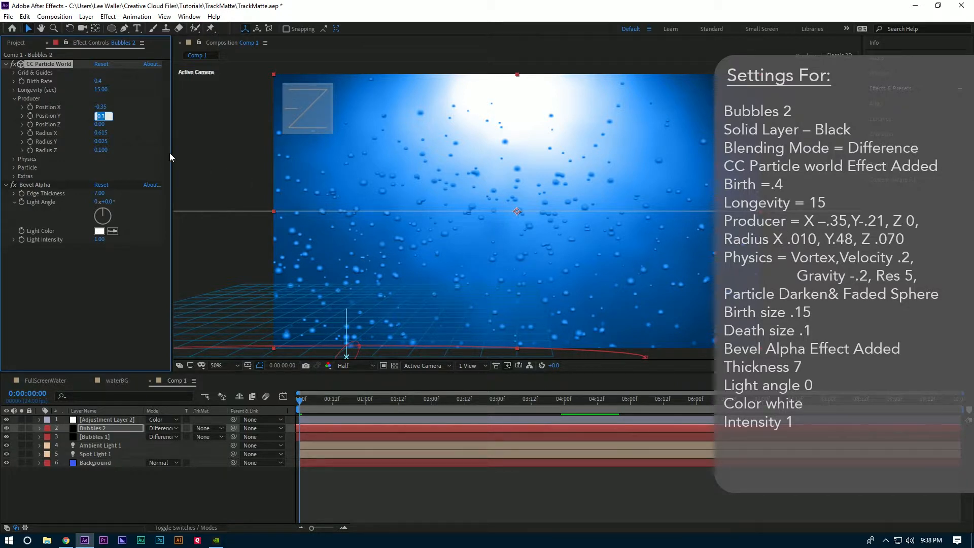
{"action": "type", "text": ".21"}
{"action": "key", "text": "Tab"}
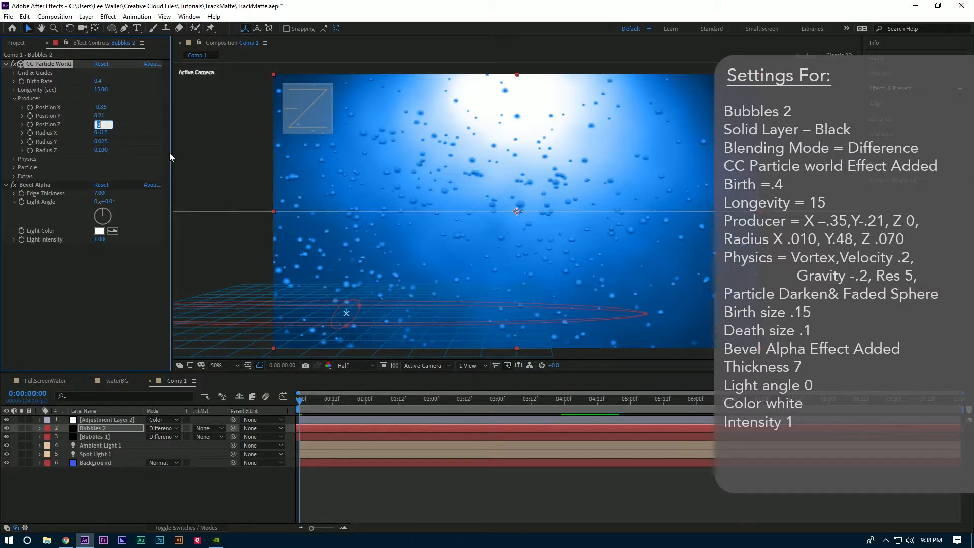
{"action": "key", "text": "Tab"}
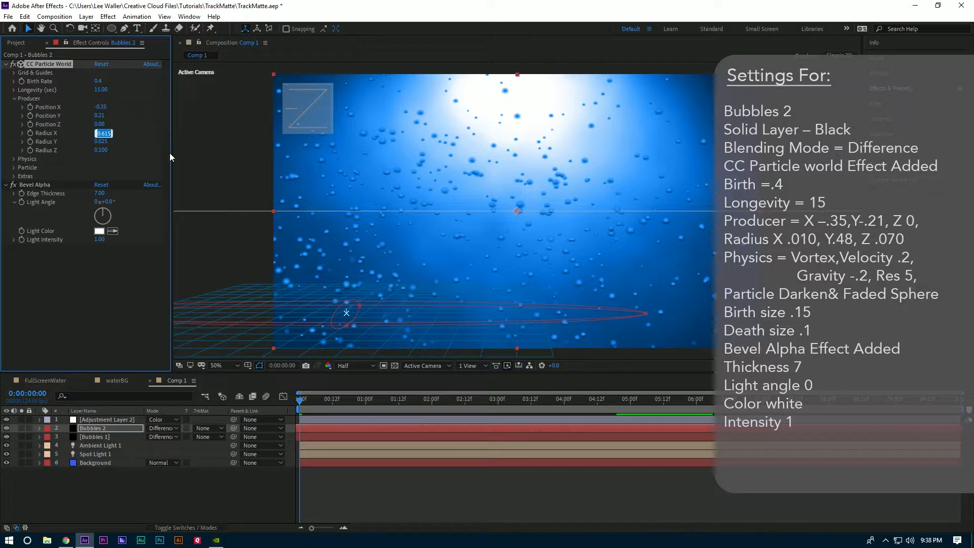
Step: Set the Bubbles 2 Producer's Radius X to 0.010, Radius Y to 0.480, and Radius Z to 0.070
{"action": "type", "text": ".01"}
{"action": "key", "text": "Return"}
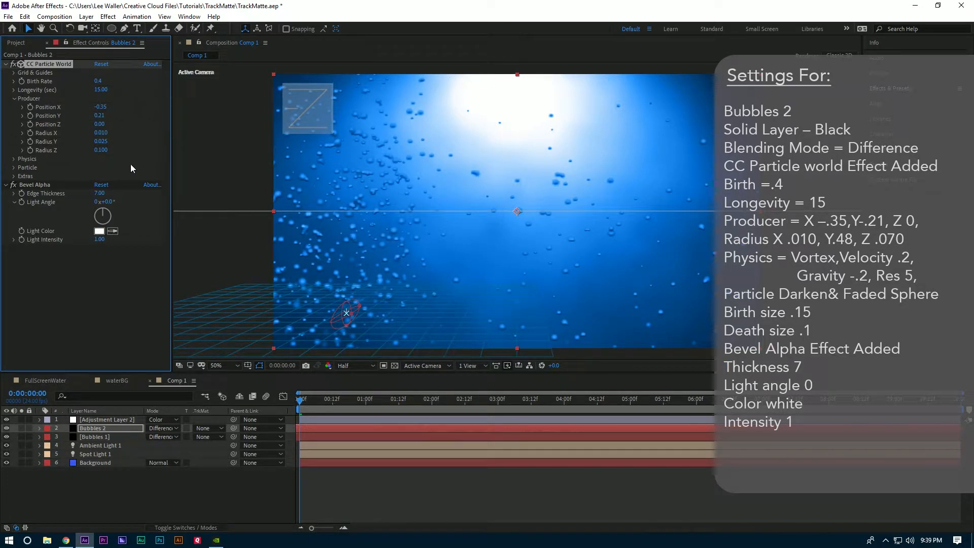
{"action": "left_click", "coordinate": [107, 141]}
{"action": "type", "text": ".48"}
{"action": "key", "text": "Return"}
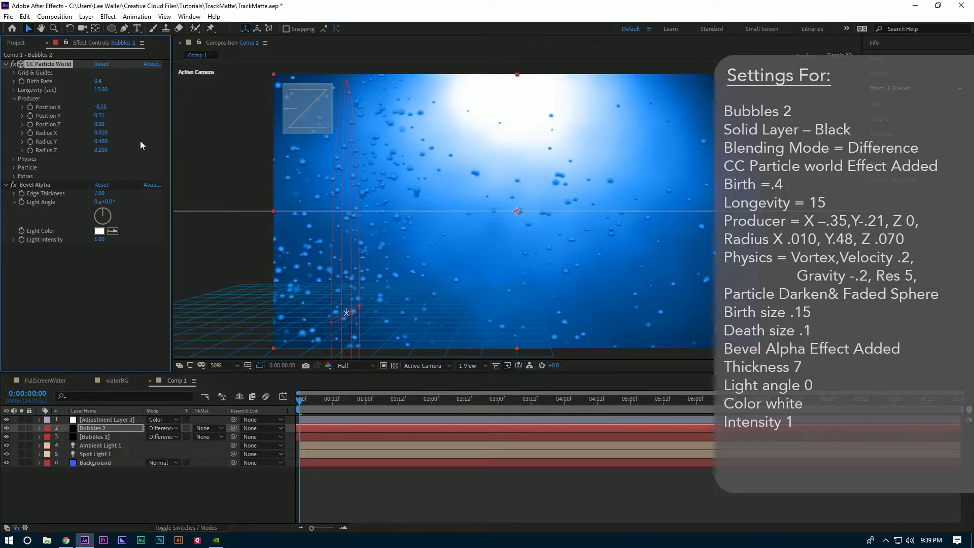
{"action": "left_click", "coordinate": [104, 152]}
{"action": "type", "text": ".070"}
{"action": "key", "text": "Return"}
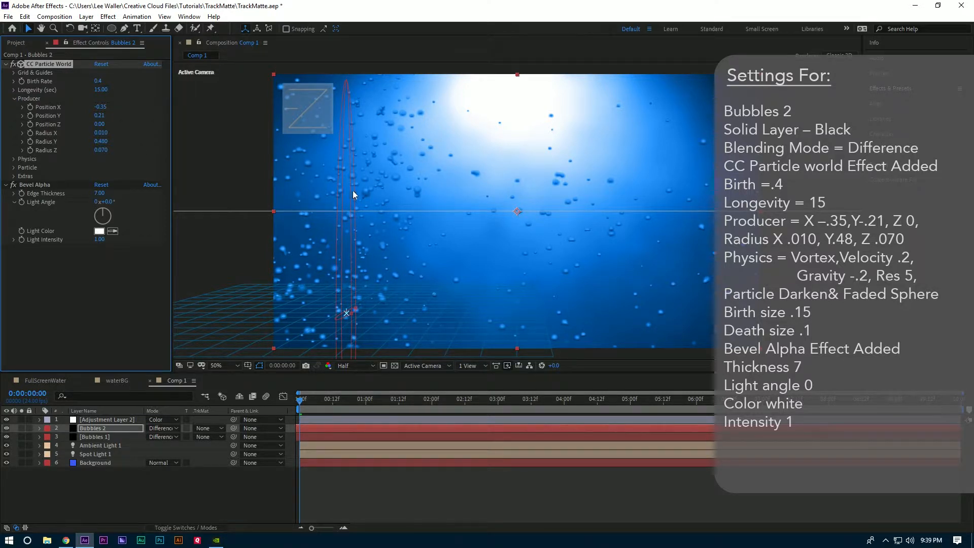
Step: Set the Bubbles 2 Physics animation to Vortex, with Velocity 0.2 and Gravity -0.2
{"action": "left_click", "coordinate": [15, 98]}
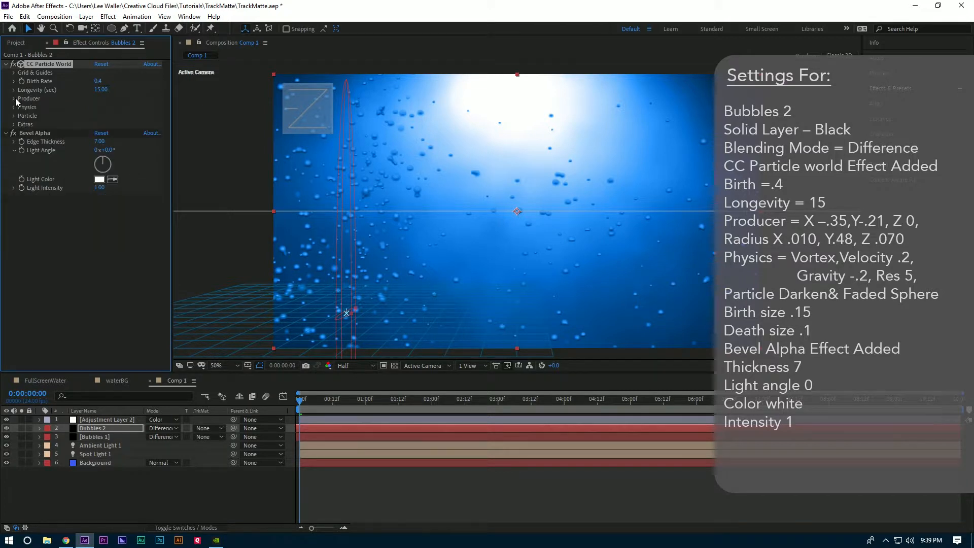
{"action": "left_click", "coordinate": [14, 107]}
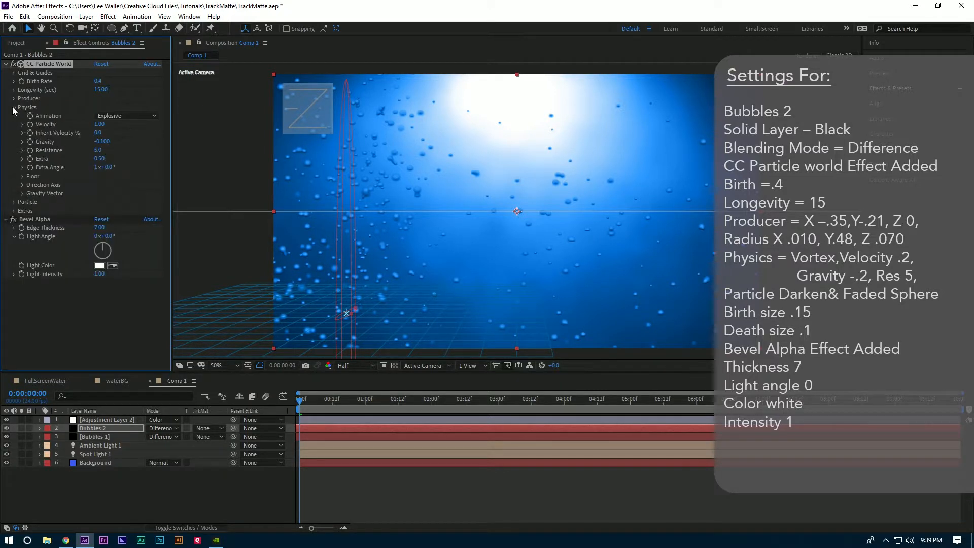
{"action": "left_click", "coordinate": [119, 118]}
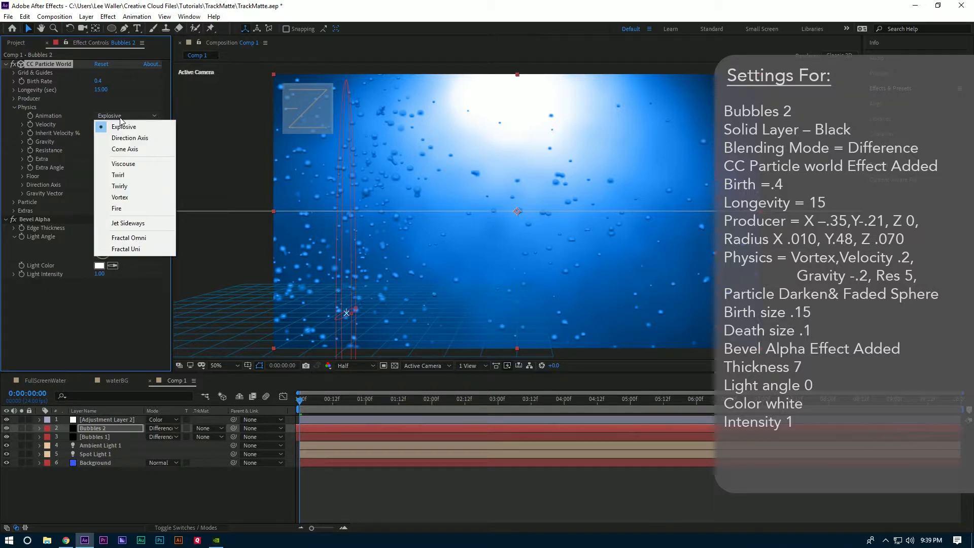
{"action": "left_click", "coordinate": [135, 197]}
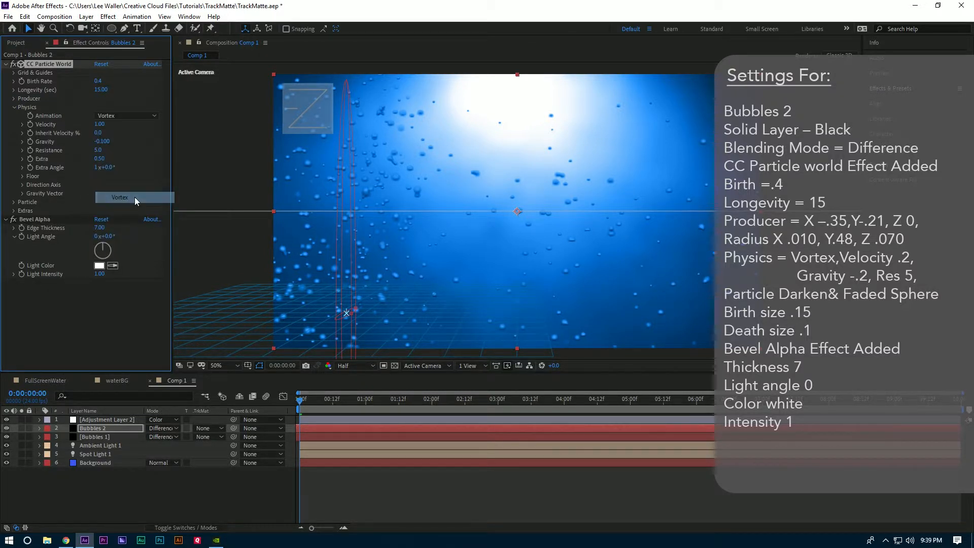
{"action": "left_click", "coordinate": [99, 124]}
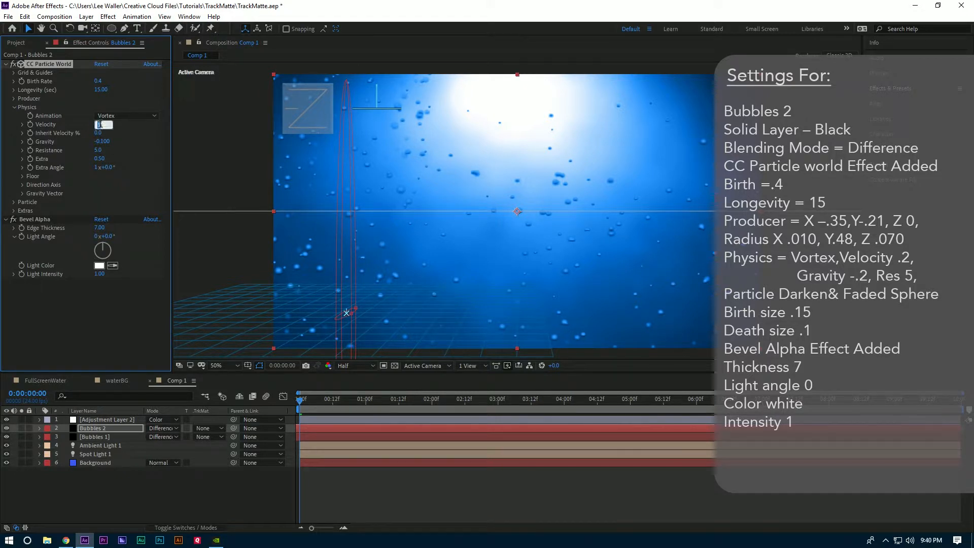
{"action": "type", "text": ".2"}
{"action": "key", "text": "Return"}
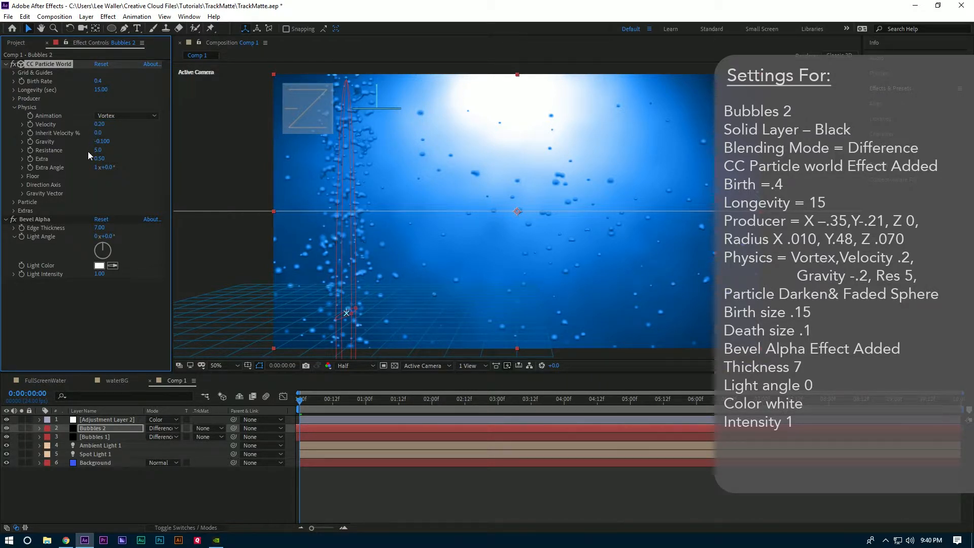
{"action": "left_click", "coordinate": [103, 142]}
{"action": "key", "text": "BackSpace"}
{"action": "type", "text": "-.2"}
{"action": "key", "text": "Return"}
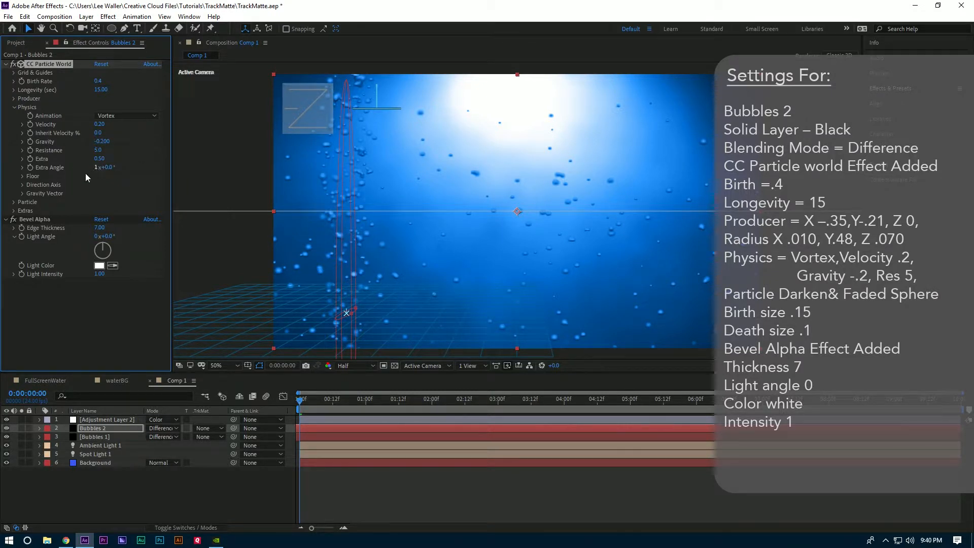
Step: Set the Bubbles 2 particle Birth Size to 0.15 and Death Size to 0.1
{"action": "left_click", "coordinate": [15, 107]}
{"action": "left_click", "coordinate": [14, 115]}
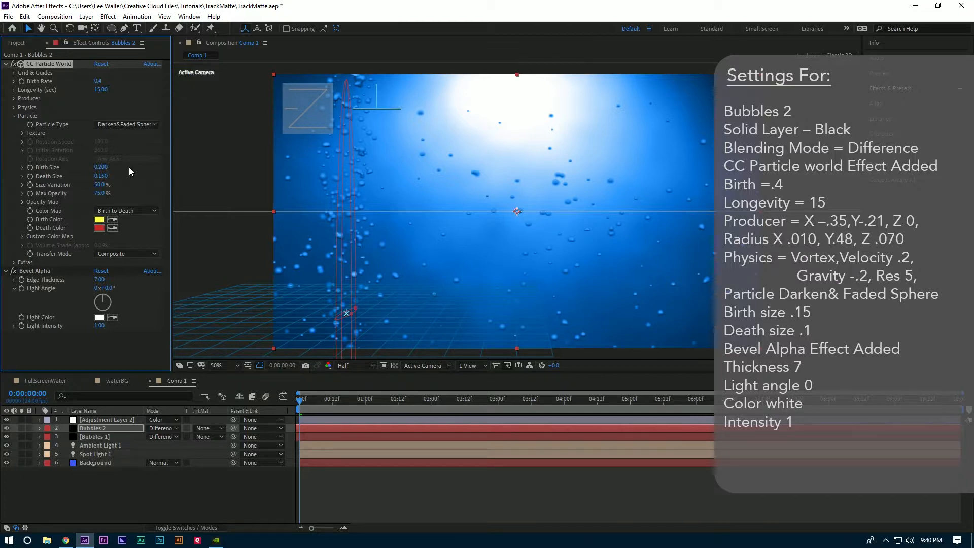
{"action": "left_click", "coordinate": [101, 167]}
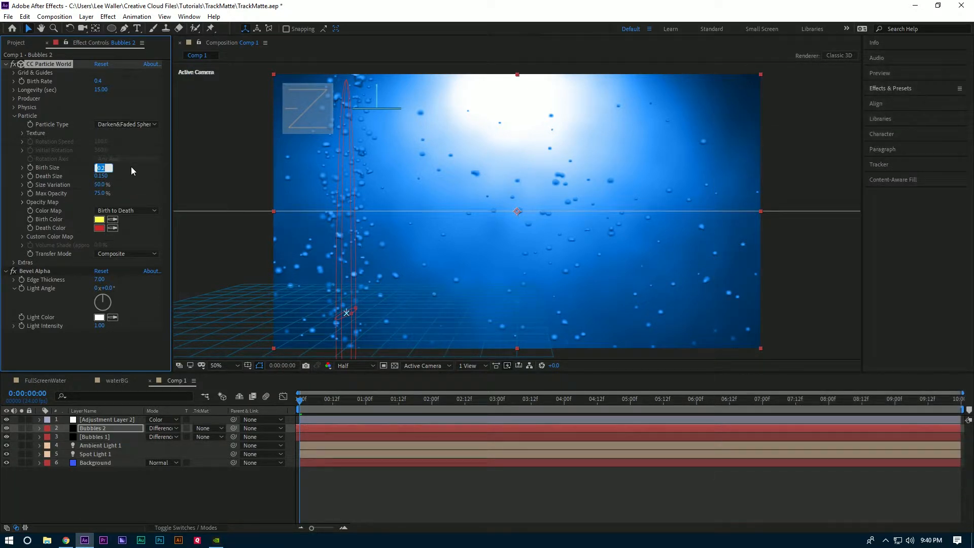
{"action": "type", "text": "0.15"}
{"action": "key", "text": "Return"}
{"action": "left_click", "coordinate": [101, 176]}
{"action": "type", "text": "1"}
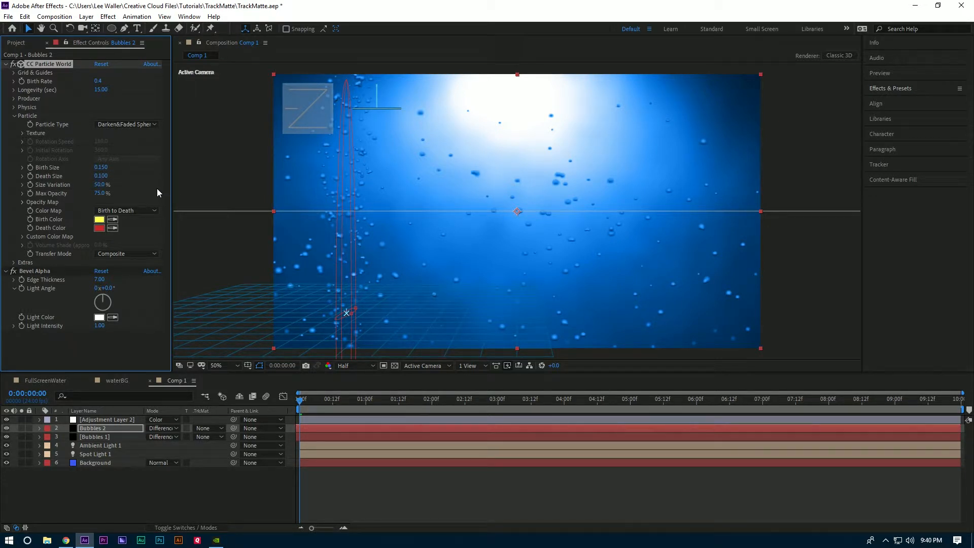
Step: Preview the first seconds of Comp 1 to check the Bubbles 2 column's motion
{"action": "left_click", "coordinate": [124, 351]}
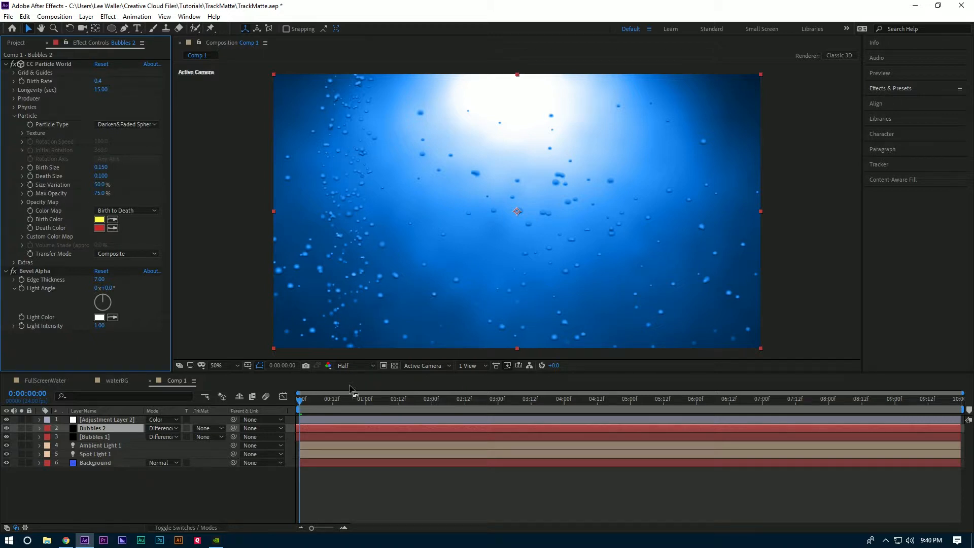
{"action": "key", "text": "space"}
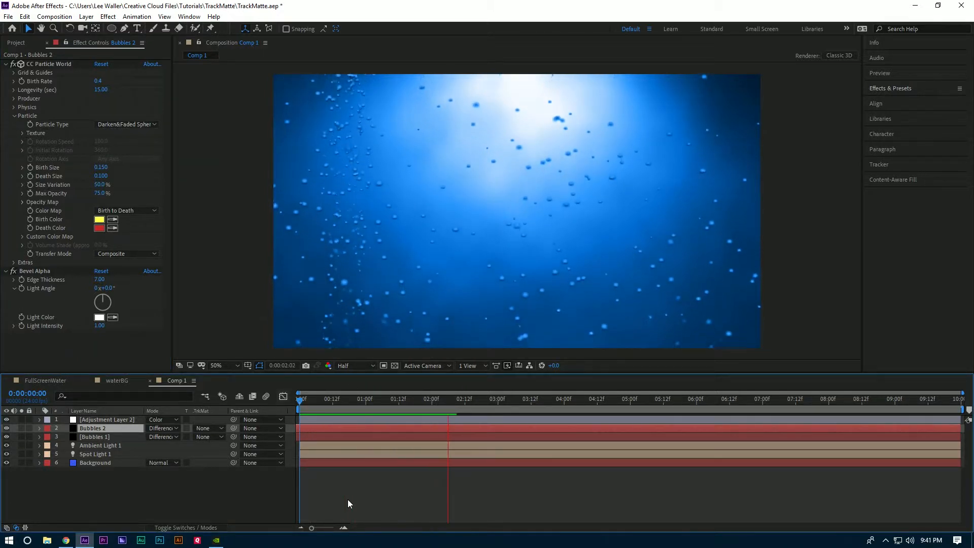
{"action": "key", "text": "space"}
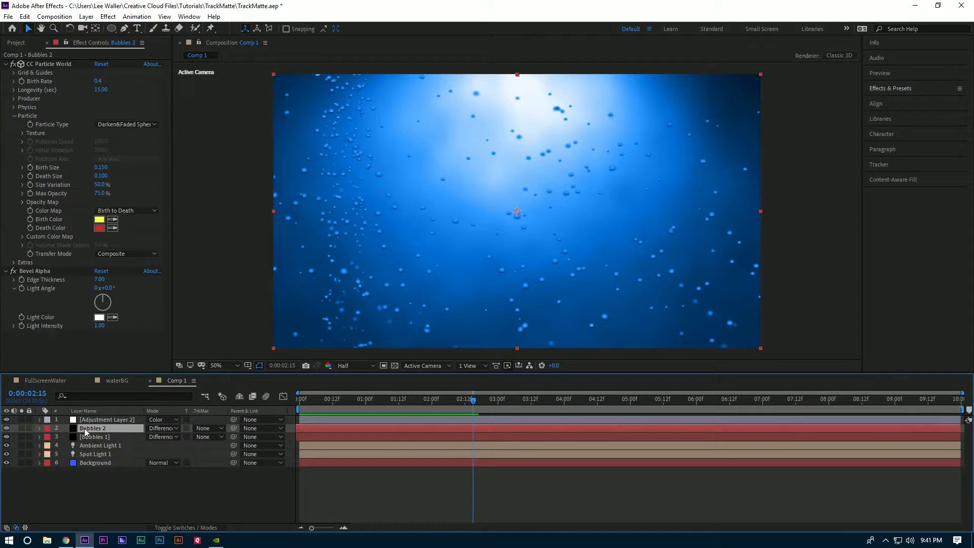
Step: Duplicate the Bubbles 2 layer and set the copy's Birth Rate to 0.2 and Longevity to 30 seconds
{"action": "key", "text": "ctrl+d"}
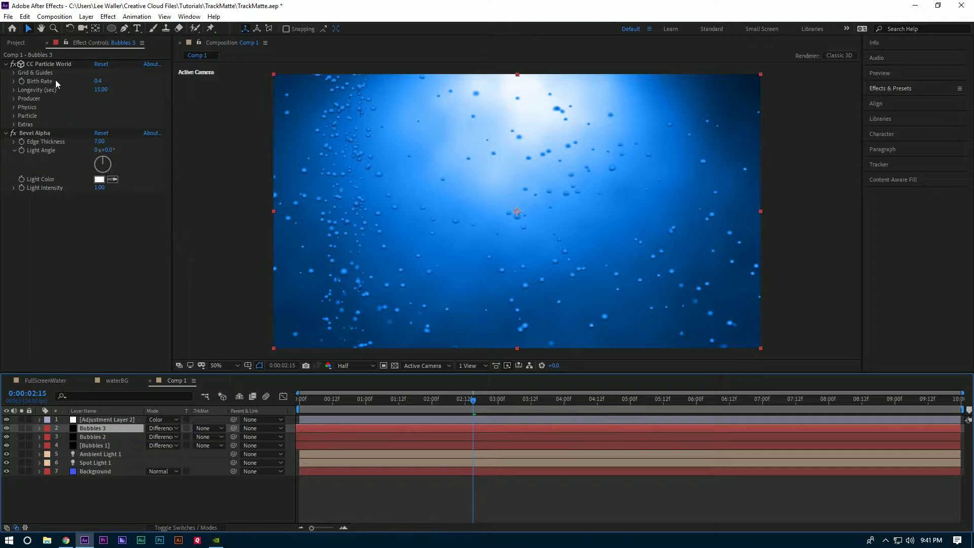
{"action": "left_click", "coordinate": [98, 83]}
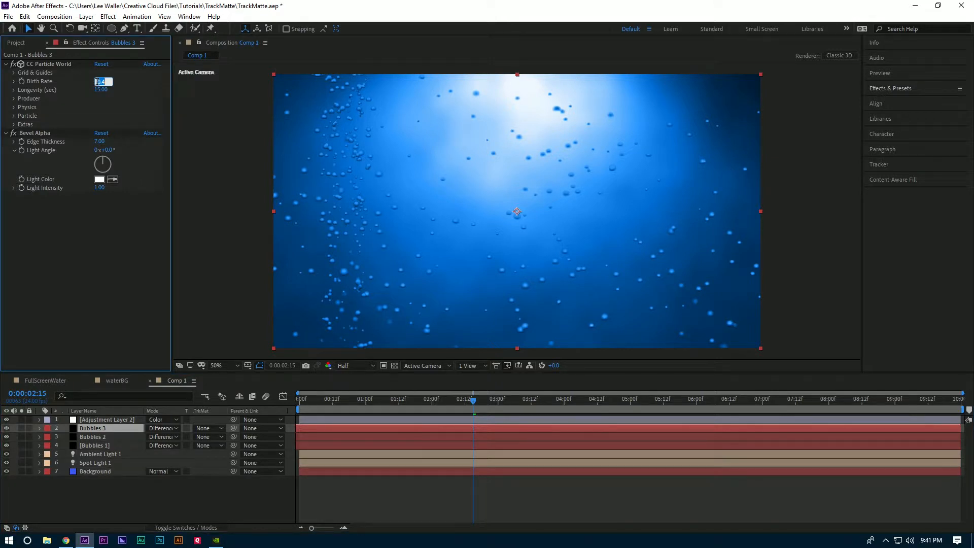
{"action": "type", "text": "0.2"}
{"action": "key", "text": "Return"}
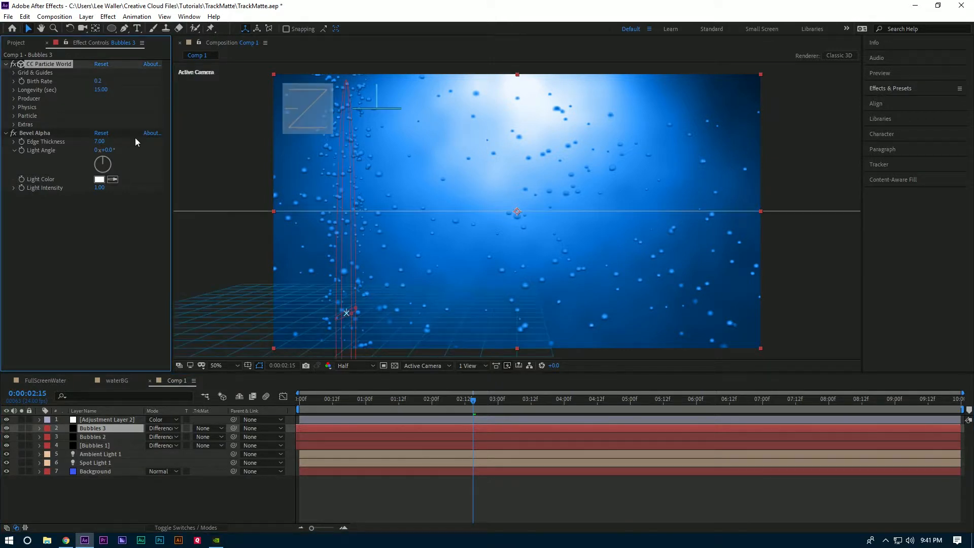
{"action": "left_click", "coordinate": [101, 90]}
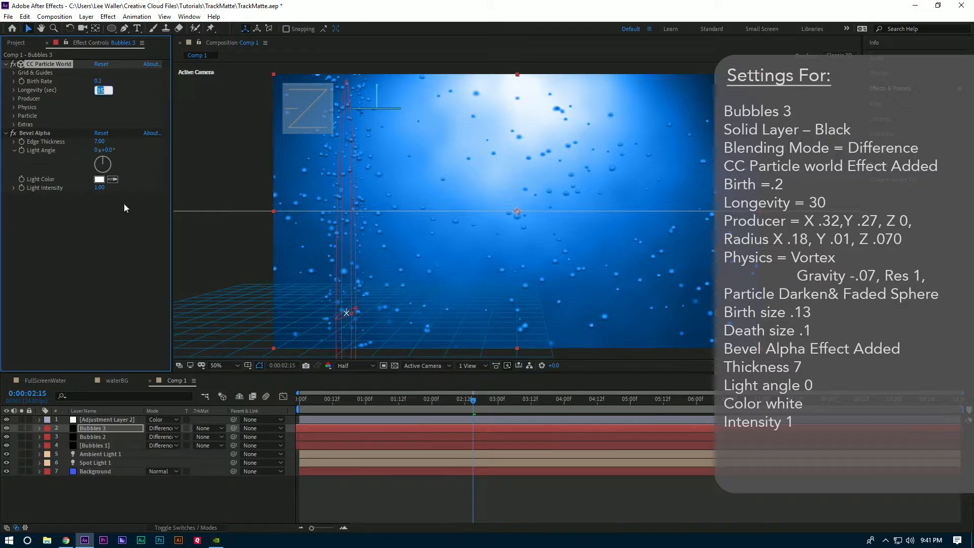
{"action": "type", "text": "30"}
{"action": "key", "text": "Return"}
Step: Set the Bubbles 3 Producer's Position X to 0.32 and Position Y to 0.27
{"action": "left_click", "coordinate": [14, 98]}
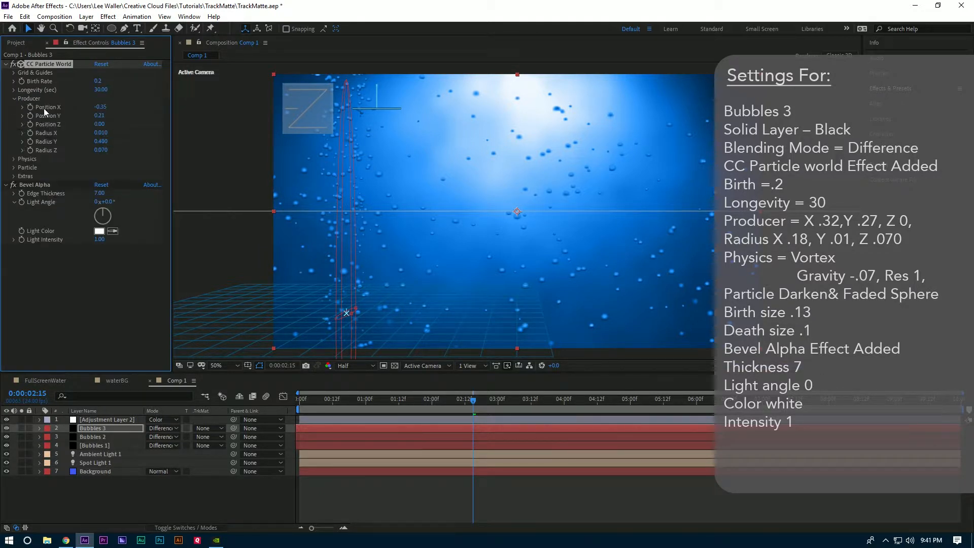
{"action": "left_click", "coordinate": [103, 107]}
{"action": "type", "text": ".32"}
{"action": "key", "text": "Return"}
{"action": "left_click", "coordinate": [102, 116]}
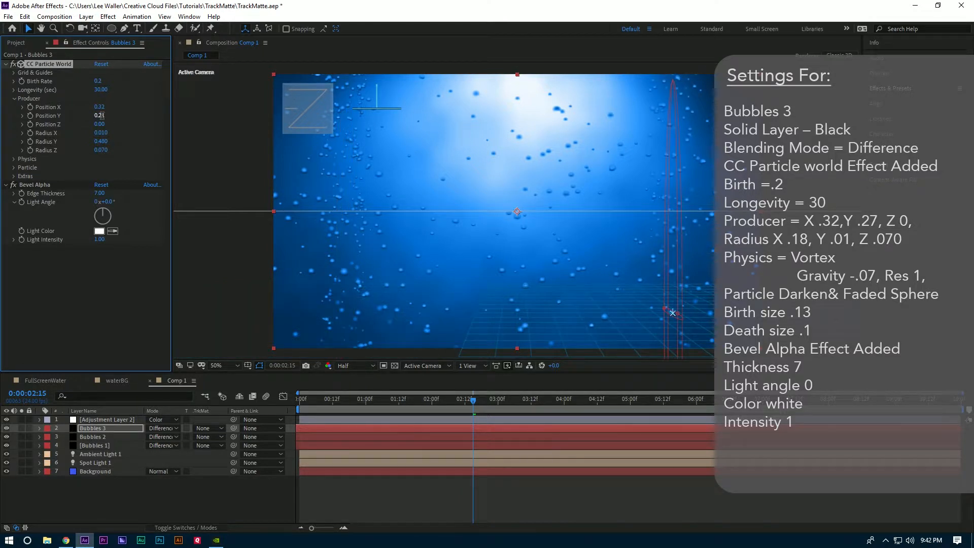
{"action": "left_click", "coordinate": [102, 115]}
{"action": "type", "text": ".27"}
{"action": "key", "text": "Return"}
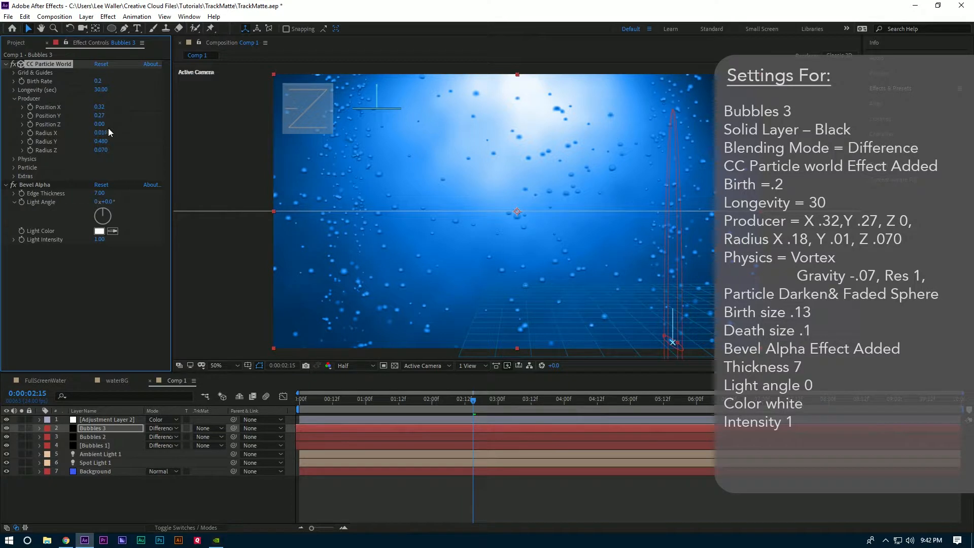
Step: Set the Bubbles 3 Producer's Radius X to 0.18 and Radius Y to 0.01
{"action": "left_click", "coordinate": [101, 132]}
{"action": "type", "text": ".18"}
{"action": "key", "text": "Return"}
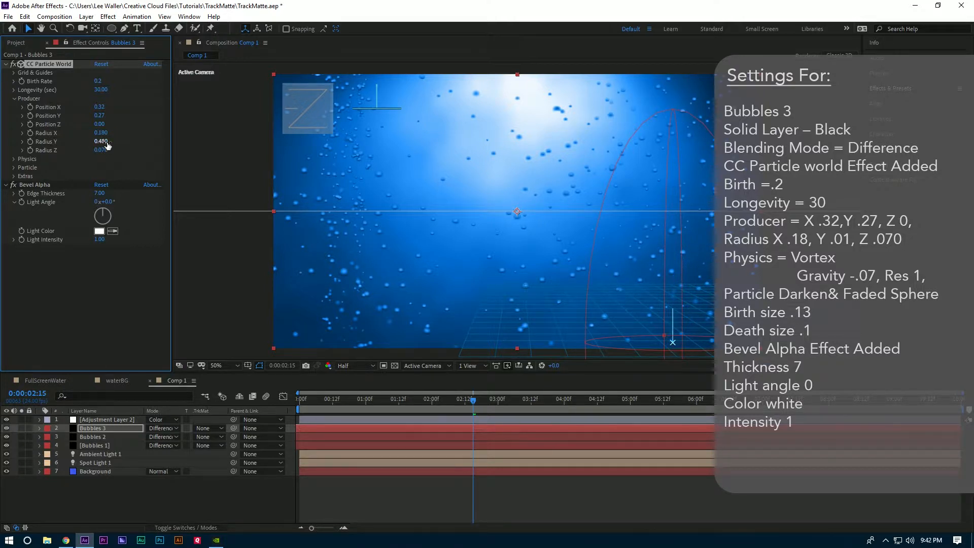
{"action": "left_click", "coordinate": [106, 142]}
{"action": "type", "text": ".01"}
{"action": "key", "text": "Return"}
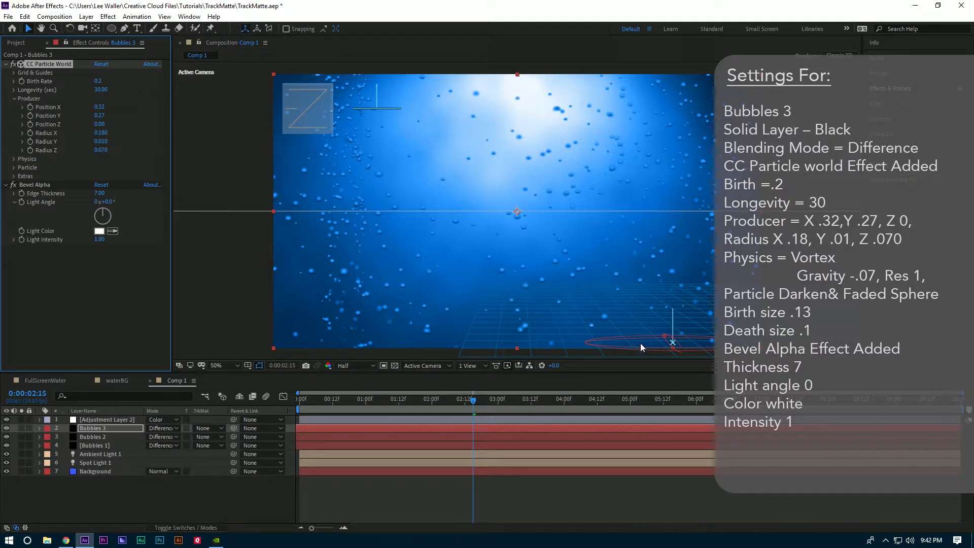
Step: Set the Bubbles 3 Physics animation to Cone Axis with a Velocity of 0.01
{"action": "left_click", "coordinate": [14, 98]}
{"action": "left_click", "coordinate": [14, 107]}
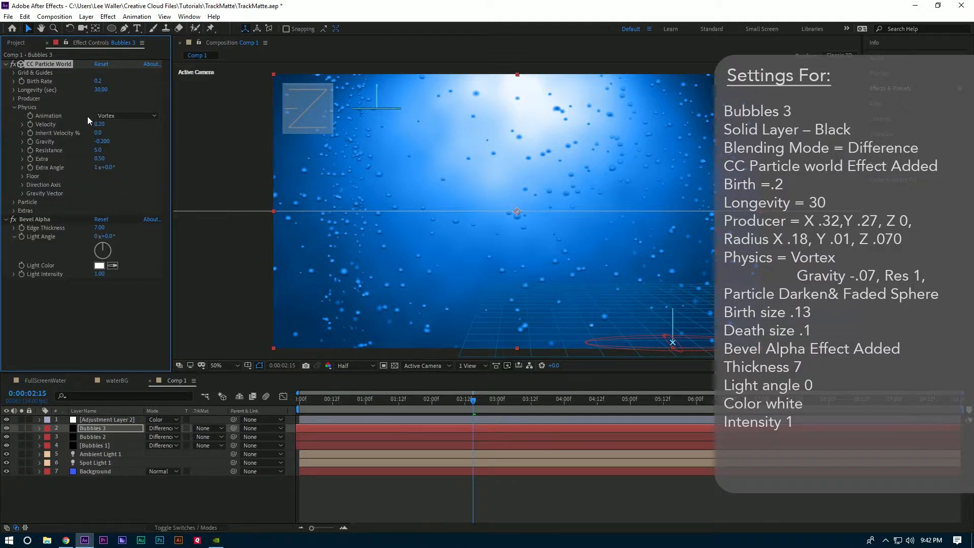
{"action": "left_click", "coordinate": [121, 117]}
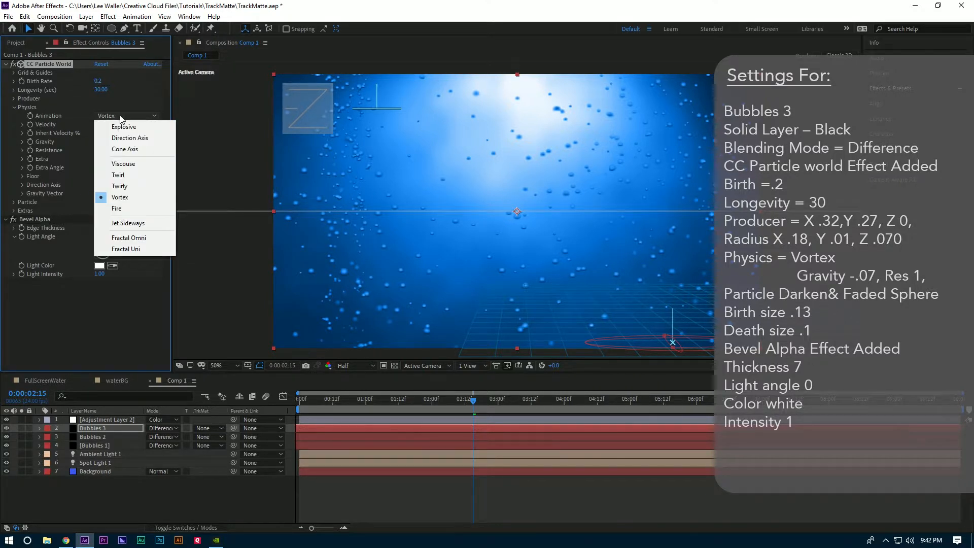
{"action": "left_click", "coordinate": [137, 149]}
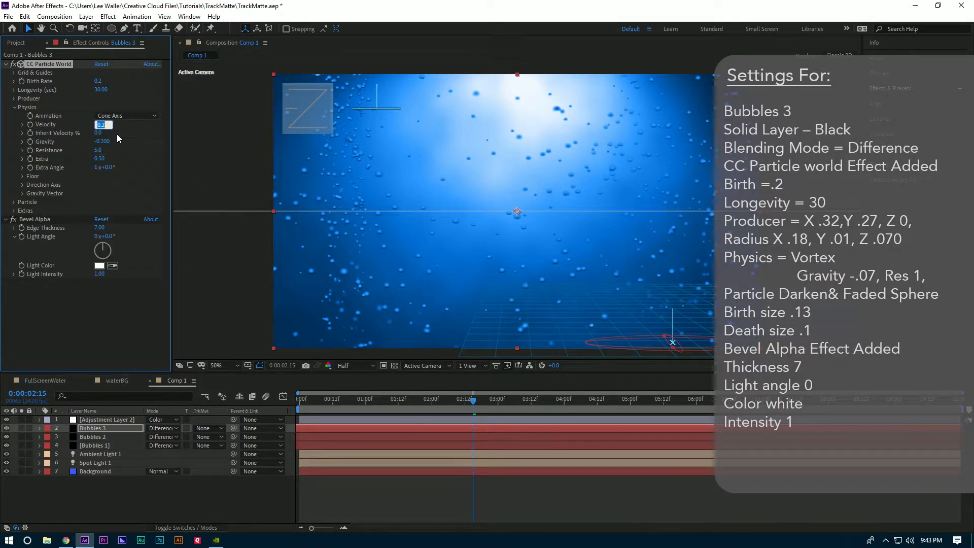
{"action": "type", "text": ".01"}
{"action": "key", "text": "Return"}
Step: Set the Bubbles 3 Gravity to -0.07 and Resistance to 1
{"action": "left_click", "coordinate": [99, 141]}
{"action": "type", "text": "-.07"}
{"action": "key", "text": "Return"}
{"action": "left_click", "coordinate": [99, 150]}
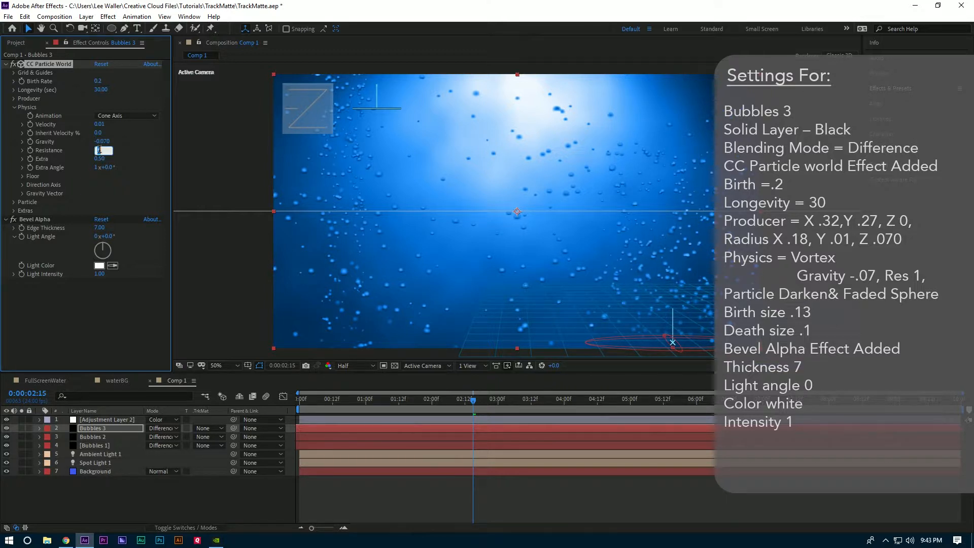
{"action": "type", "text": "1"}
{"action": "key", "text": "Return"}
Step: Set the Bubbles 3 particle Birth Size to 0.13 and move the playhead back to the start of Comp 1
{"action": "left_click", "coordinate": [14, 107]}
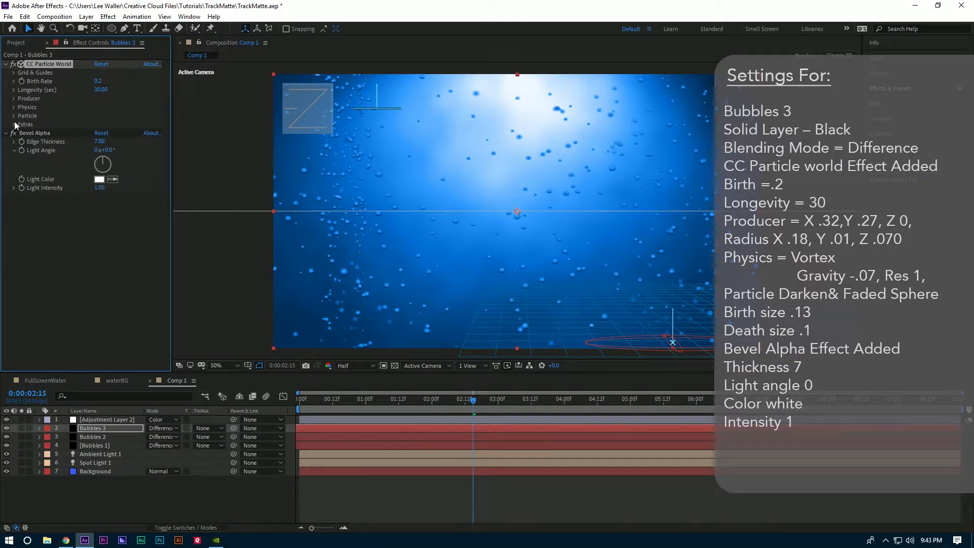
{"action": "left_click", "coordinate": [14, 115]}
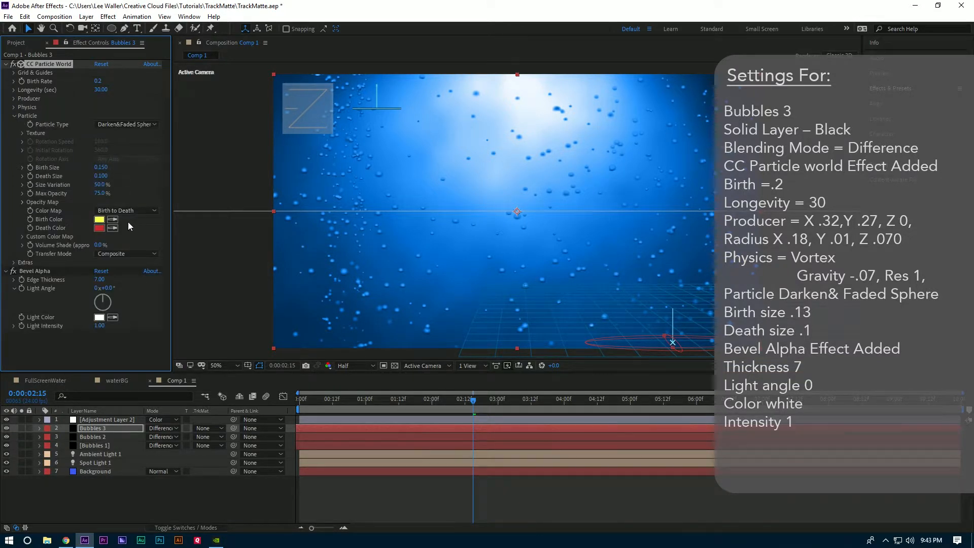
{"action": "left_click", "coordinate": [101, 167]}
{"action": "type", "text": ".13"}
{"action": "left_click_drag", "start_coordinate": [316, 400], "coordinate": [285, 400]}
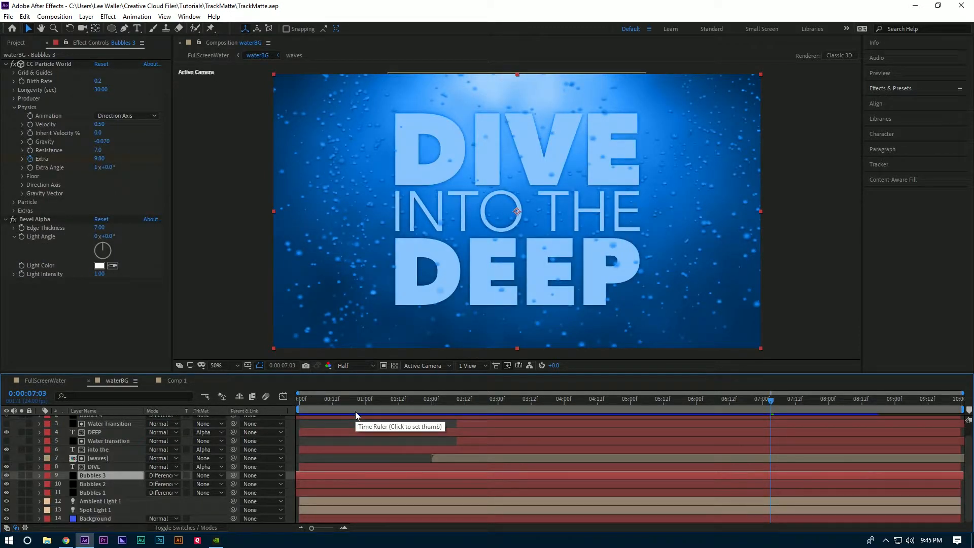
Step: Play and scrub through the waterBG composition from its start, and return to Comp 1
{"action": "left_click_drag", "start_coordinate": [309, 403], "coordinate": [291, 402]}
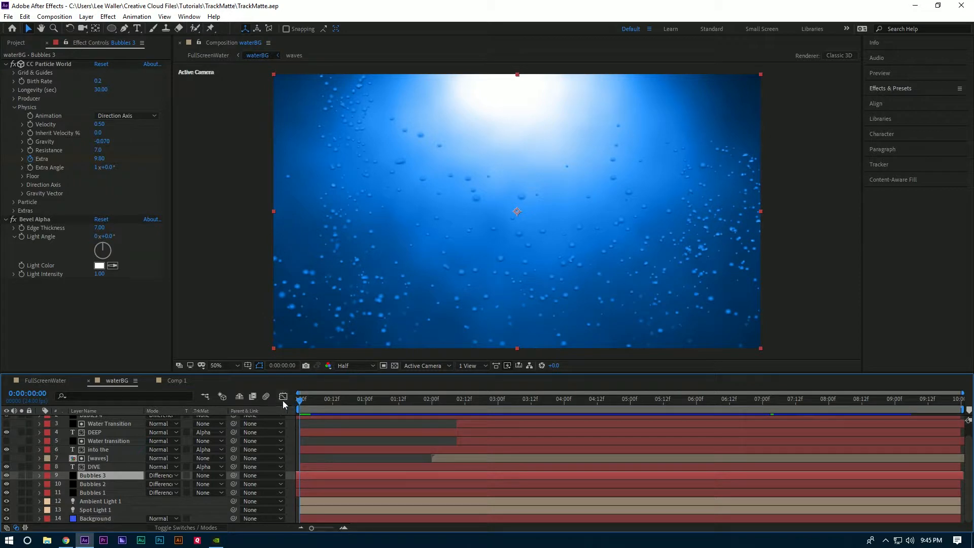
{"action": "key", "text": "space"}
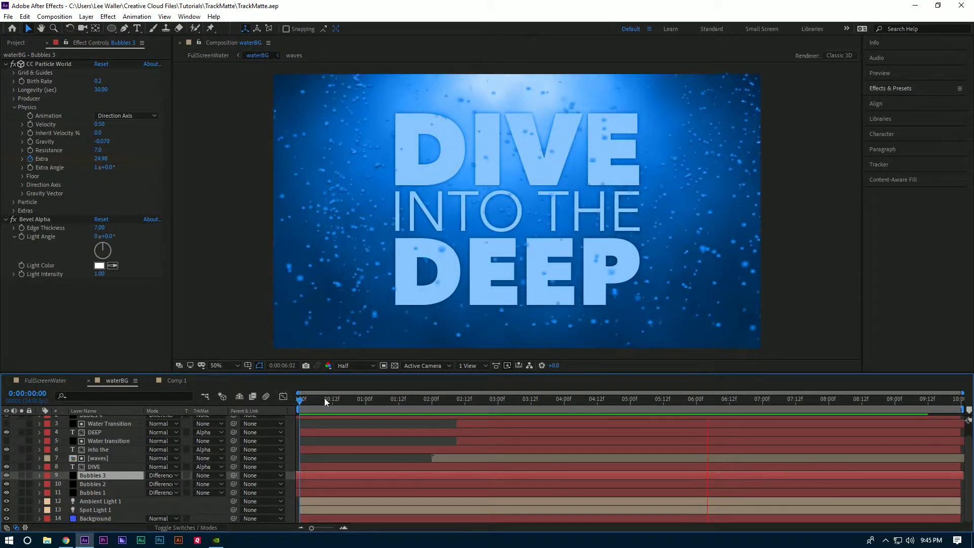
{"action": "left_click_drag", "start_coordinate": [313, 402], "coordinate": [476, 406]}
{"action": "left_click", "coordinate": [175, 380]}
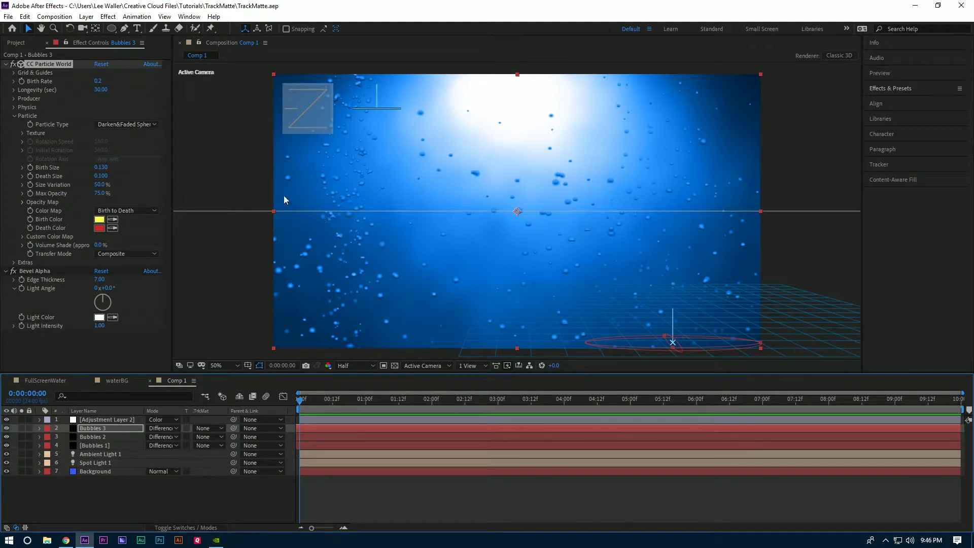
Step: Create a new HDTV 1080 24 composition named Transition for Dive
{"action": "left_click", "coordinate": [54, 17]}
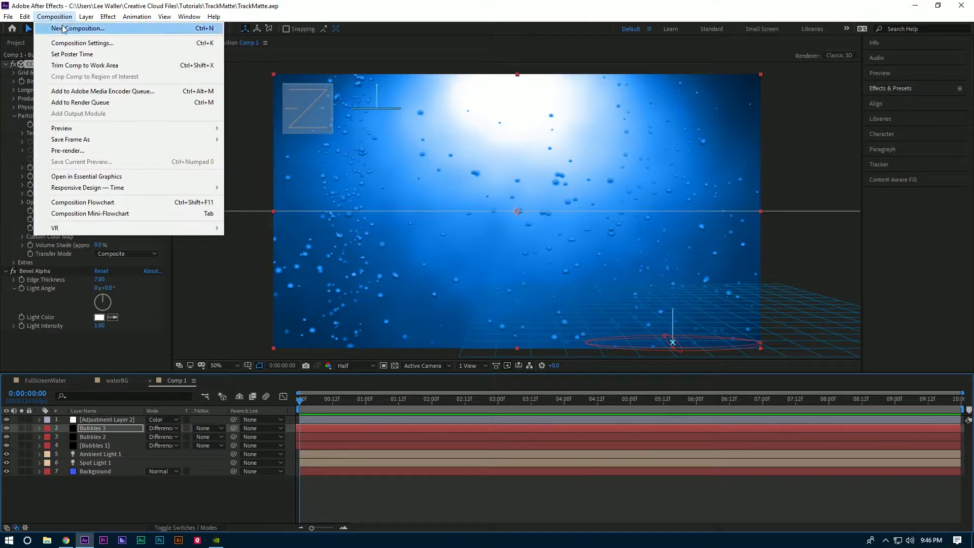
{"action": "left_click", "coordinate": [62, 28]}
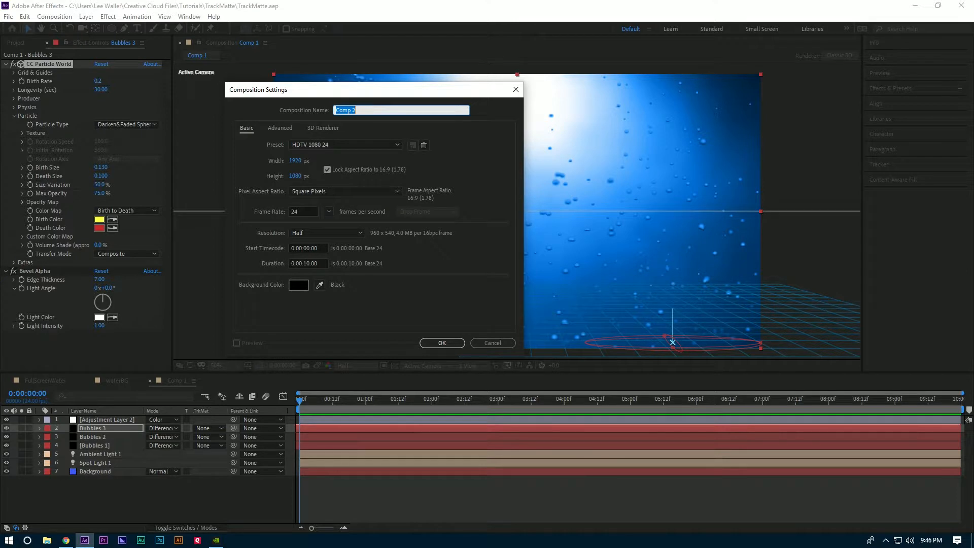
{"action": "type", "text": "Ta"}
{"action": "type", "text": "a"}
{"action": "type", "text": "nsition for "}
{"action": "type", "text": "Dive"}
{"action": "left_click", "coordinate": [447, 340]}
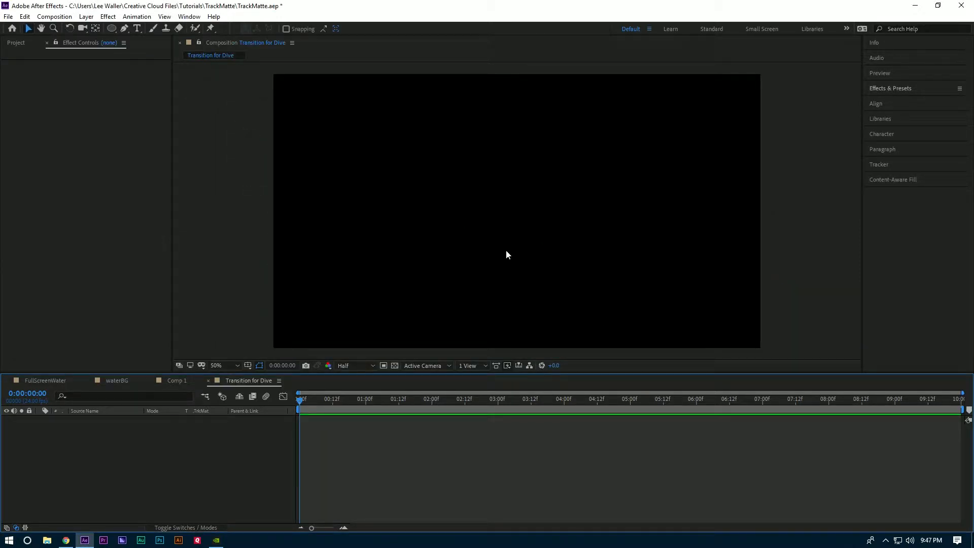
Step: Add a black solid layer named Radio Waves to the Transition for Dive composition
{"action": "left_click", "coordinate": [87, 18]}
{"action": "mouse_move", "coordinate": [127, 29]}
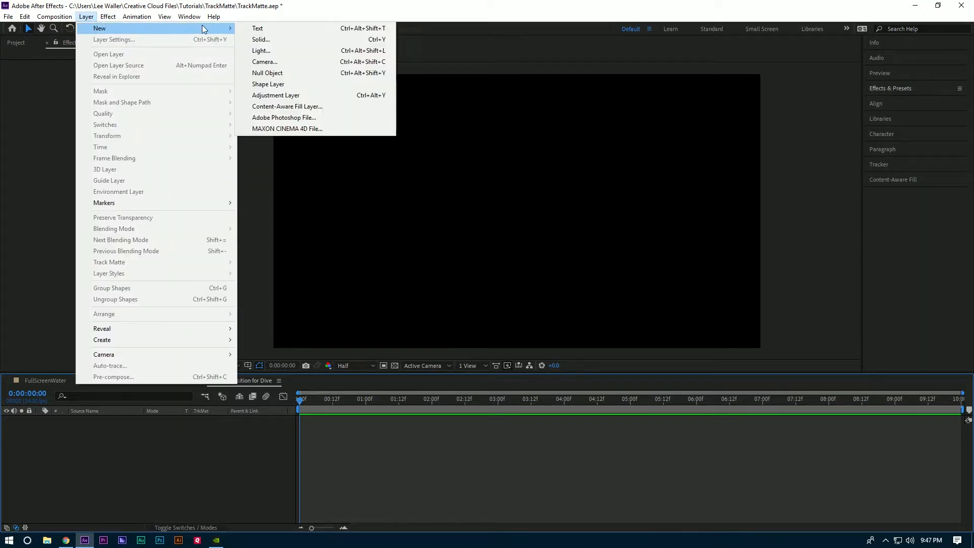
{"action": "left_click", "coordinate": [266, 39]}
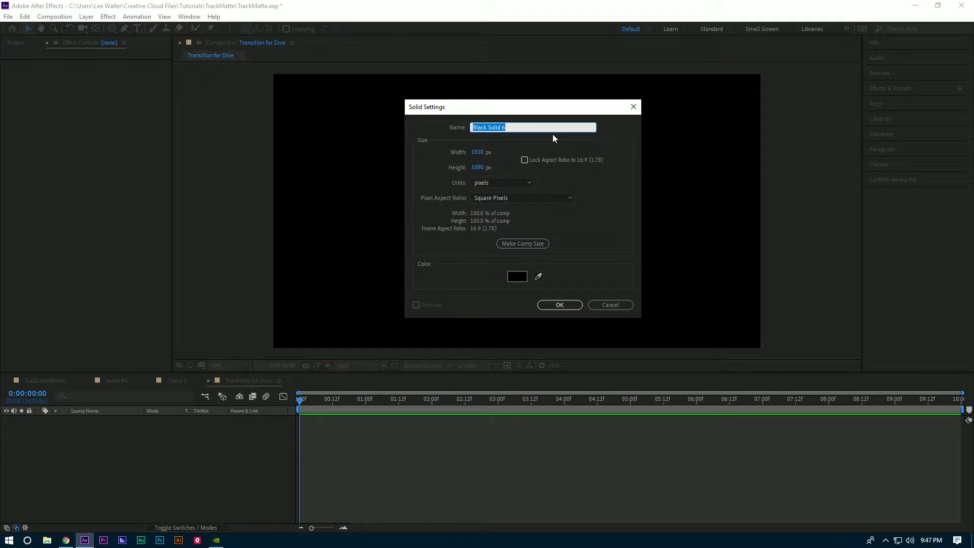
{"action": "type", "text": "Radio Waves"}
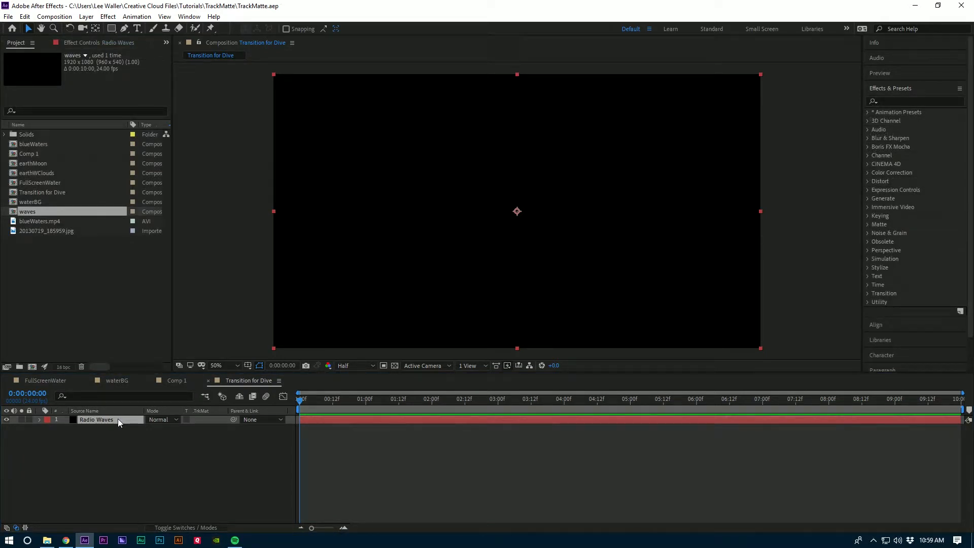
Step: Find the Radio Waves effect and apply it to the Radio Waves layer
{"action": "left_click", "coordinate": [118, 419]}
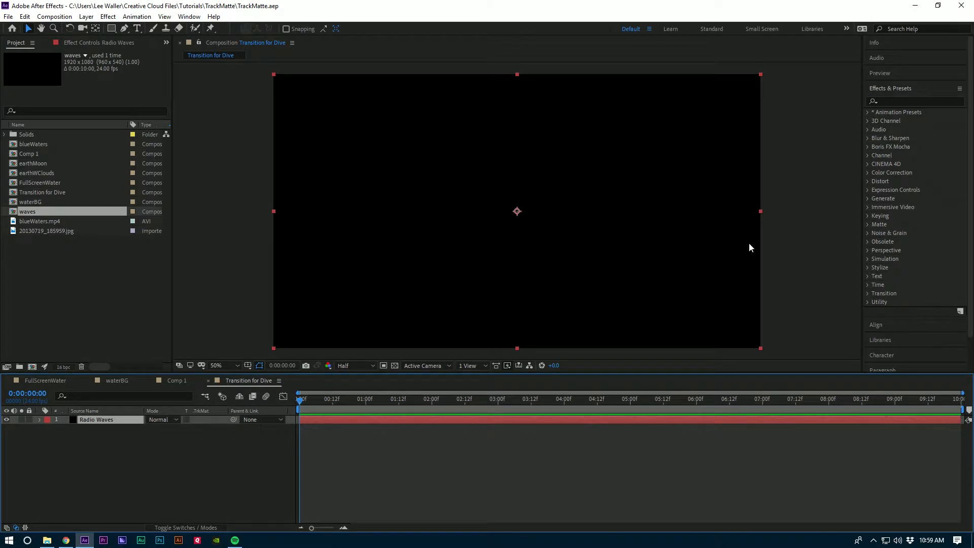
{"action": "left_click", "coordinate": [893, 102]}
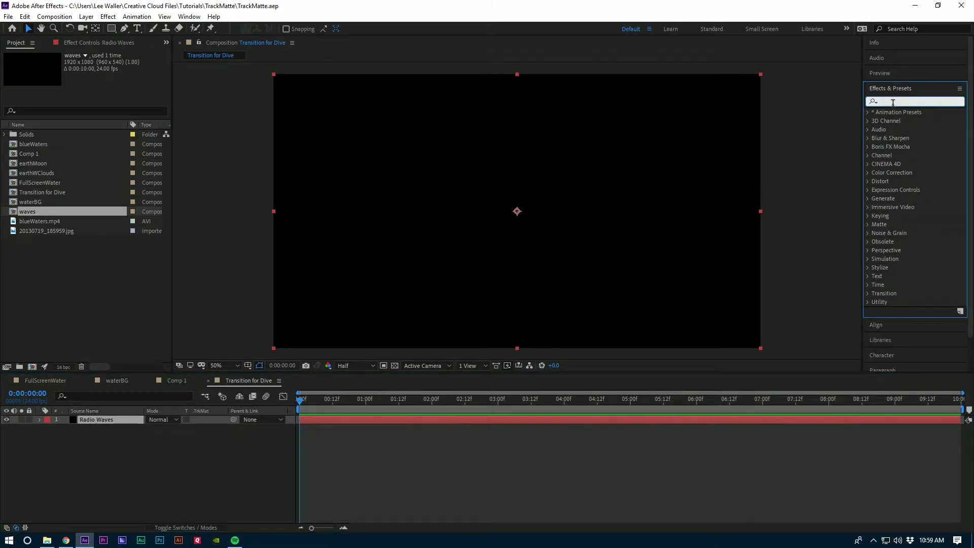
{"action": "type", "text": "radio"}
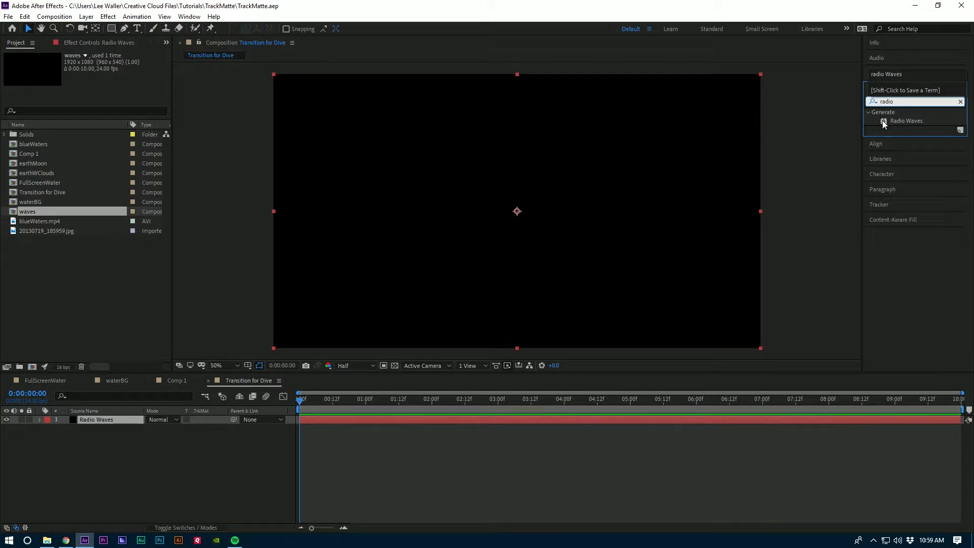
{"action": "left_click_drag", "start_coordinate": [884, 120], "coordinate": [318, 418]}
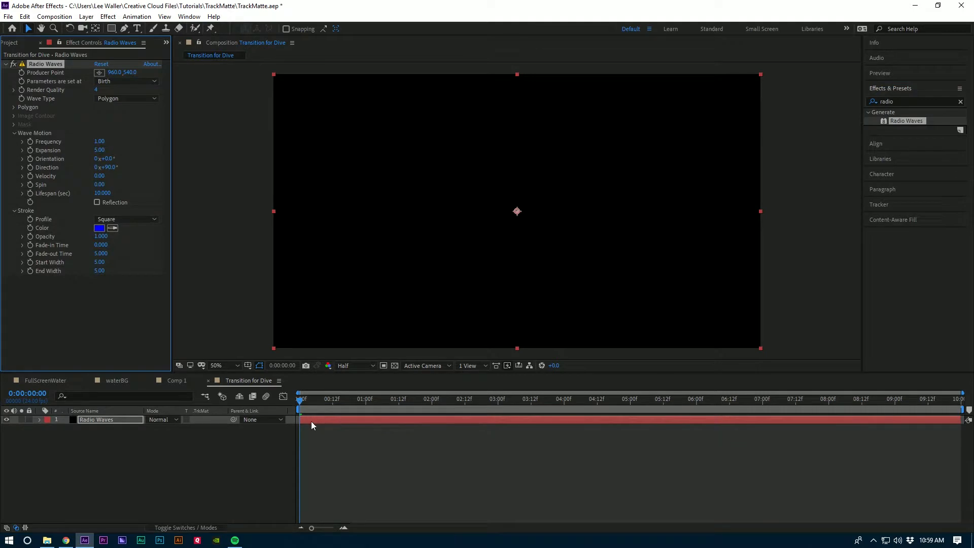
Step: Preview the waves at a later time, return to the first frame and keyframe the Radio Waves Frequency at 0
{"action": "left_click", "coordinate": [490, 397]}
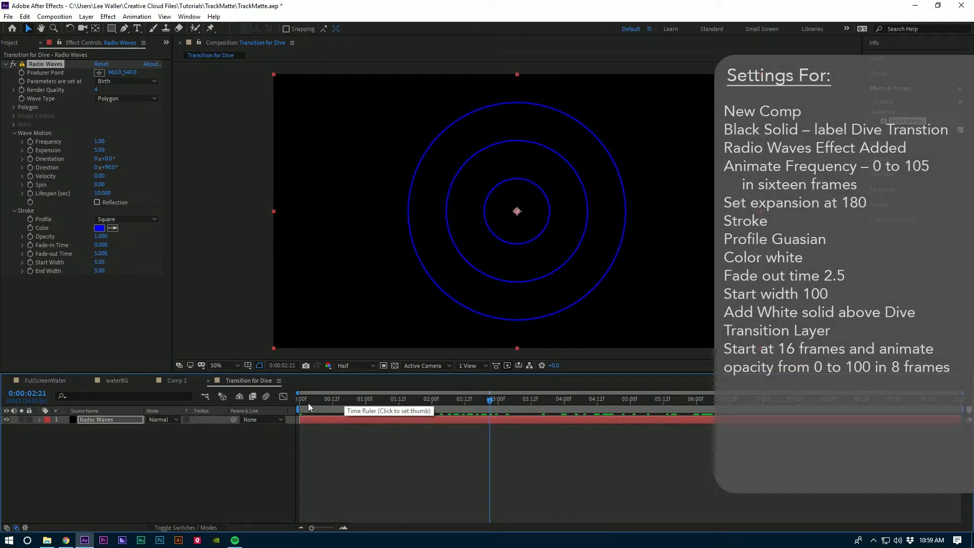
{"action": "left_click_drag", "start_coordinate": [308, 406], "coordinate": [290, 406]}
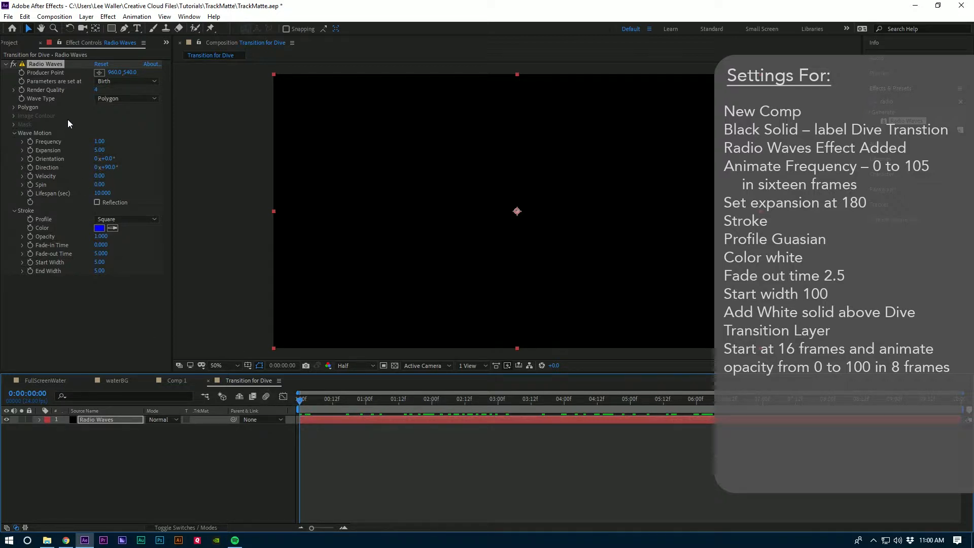
{"action": "left_click", "coordinate": [30, 142]}
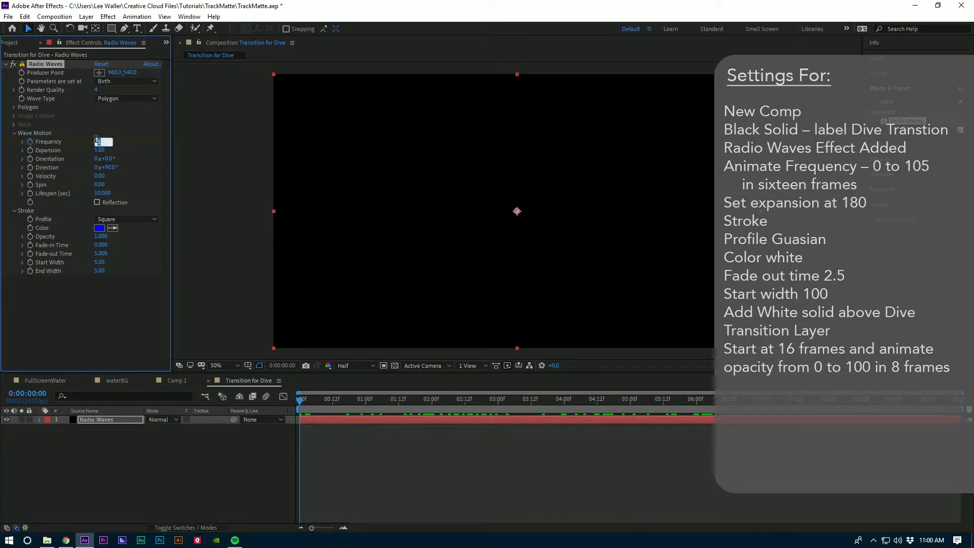
{"action": "left_click_drag", "start_coordinate": [96, 142], "coordinate": [95, 142]}
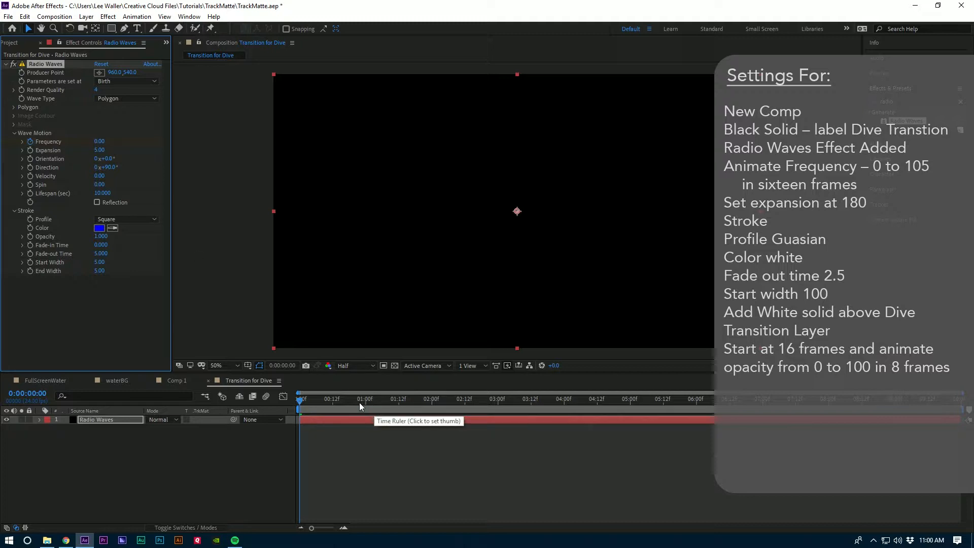
Step: Keyframe the Radio Waves Frequency at 105 on frame 16
{"action": "left_click_drag", "start_coordinate": [359, 403], "coordinate": [345, 402]}
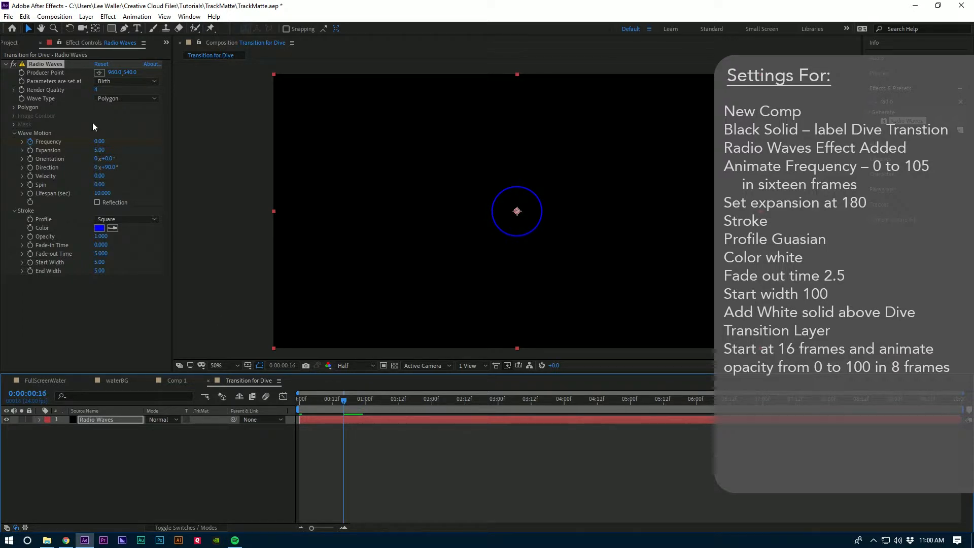
{"action": "left_click", "coordinate": [100, 141]}
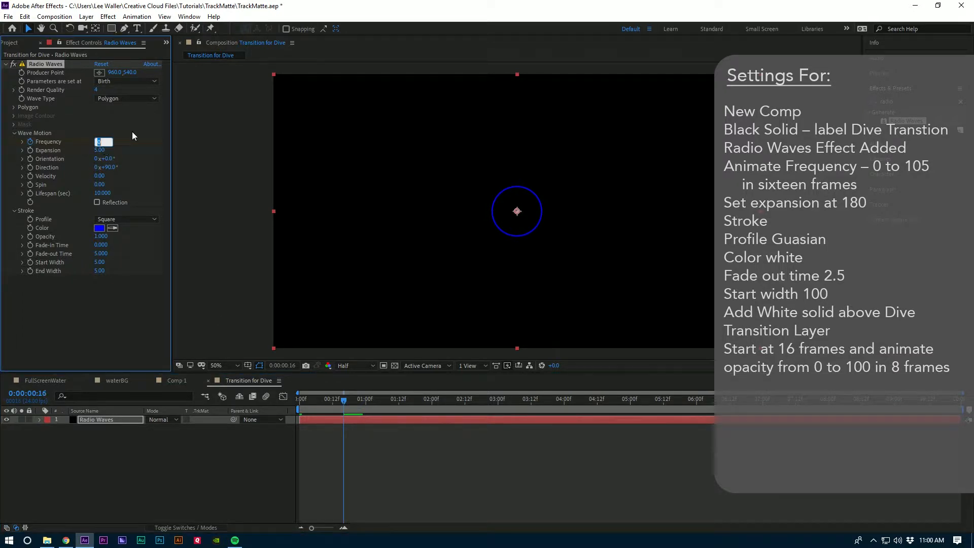
{"action": "type", "text": "105"}
{"action": "key", "text": "Return"}
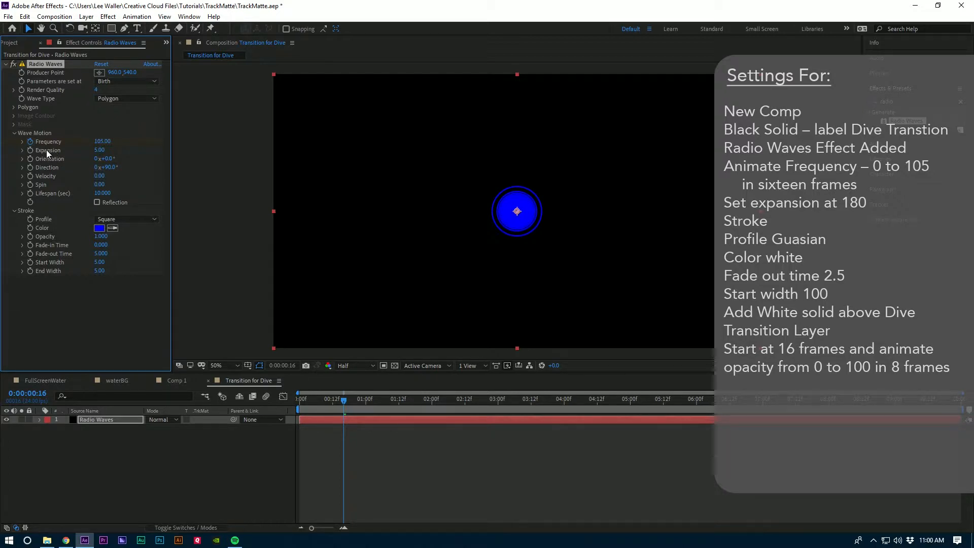
Step: Set the Radio Waves Expansion to 180 and deselect the layer
{"action": "left_click", "coordinate": [99, 150]}
{"action": "type", "text": "180"}
{"action": "key", "text": "Return"}
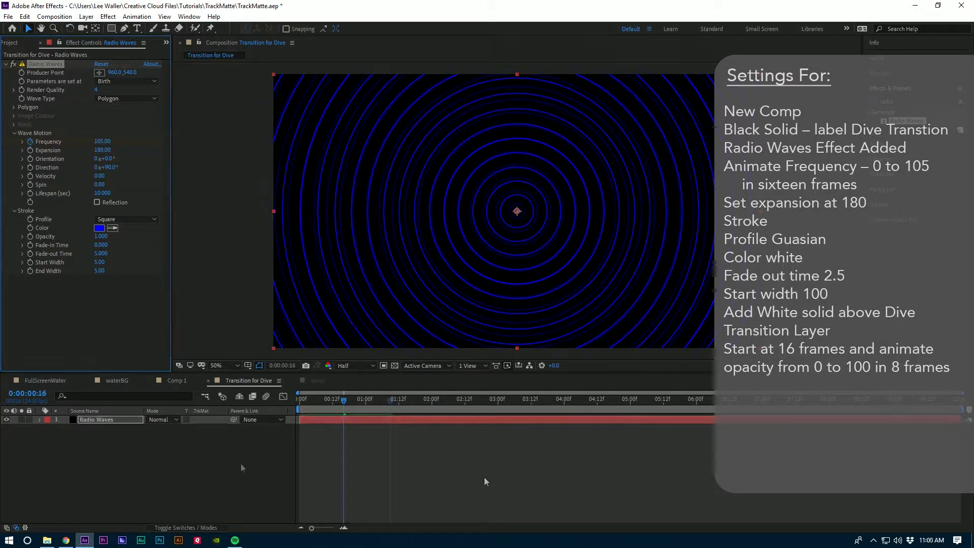
{"action": "left_click", "coordinate": [240, 464]}
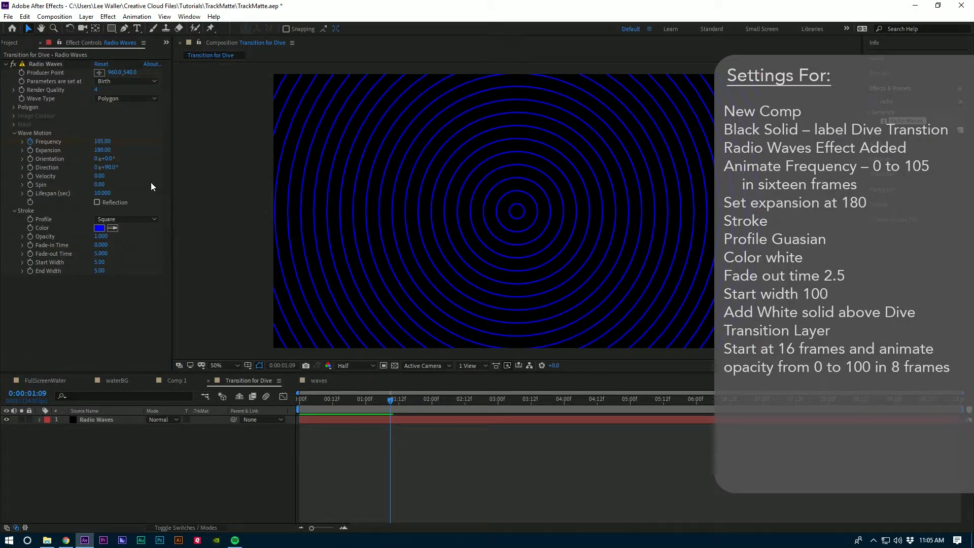
Step: Set the Radio Waves Stroke Profile to Gaussian and its Color to white
{"action": "left_click", "coordinate": [22, 209]}
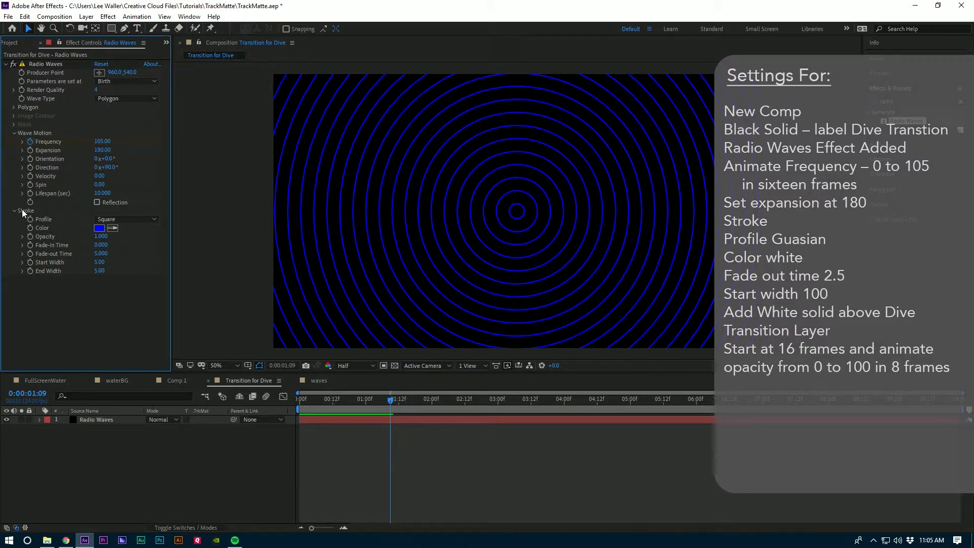
{"action": "left_click", "coordinate": [114, 221]}
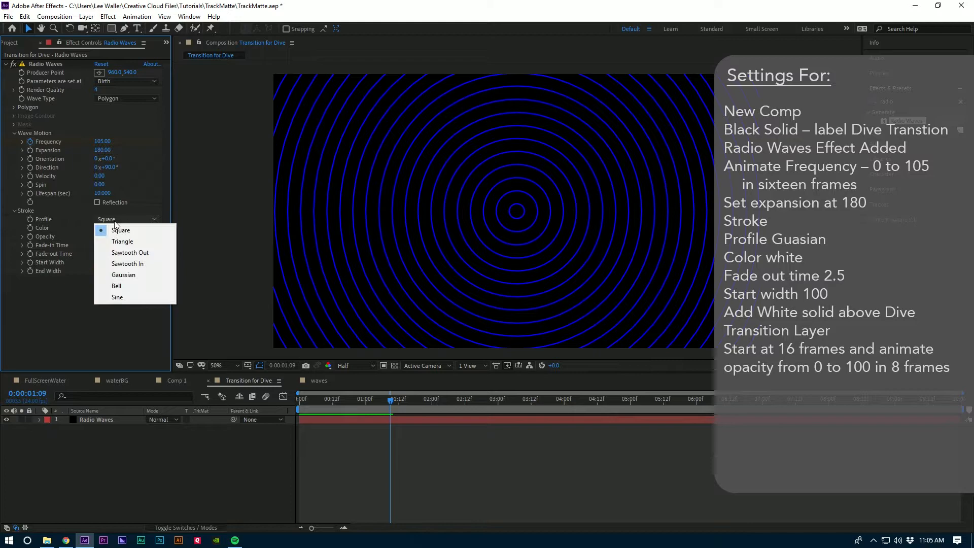
{"action": "left_click", "coordinate": [123, 275]}
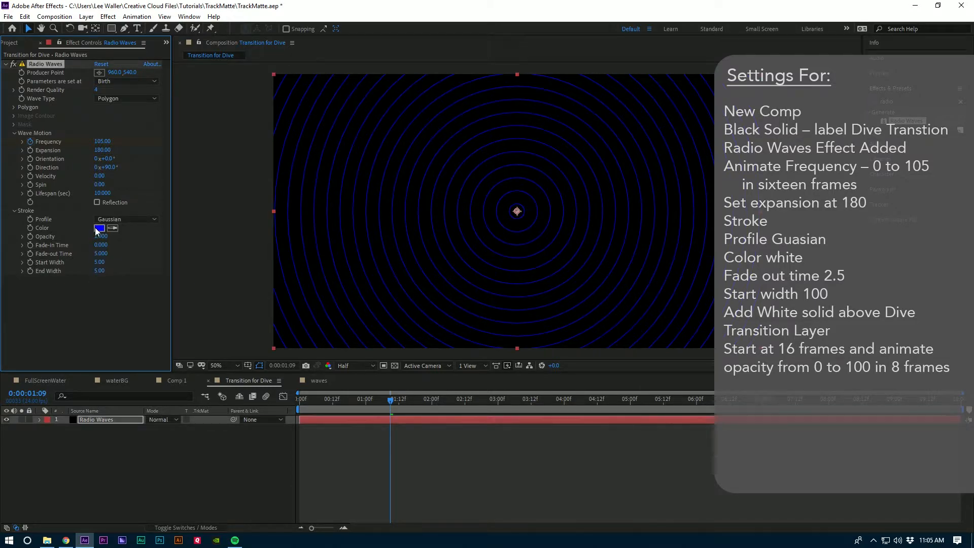
{"action": "left_click", "coordinate": [99, 228]}
{"action": "left_click", "coordinate": [280, 124]}
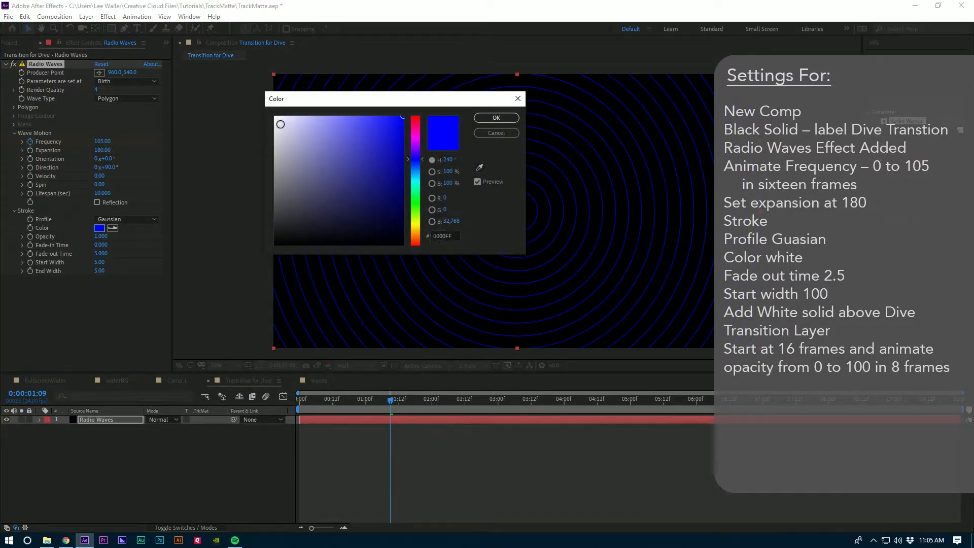
{"action": "left_click", "coordinate": [496, 118]}
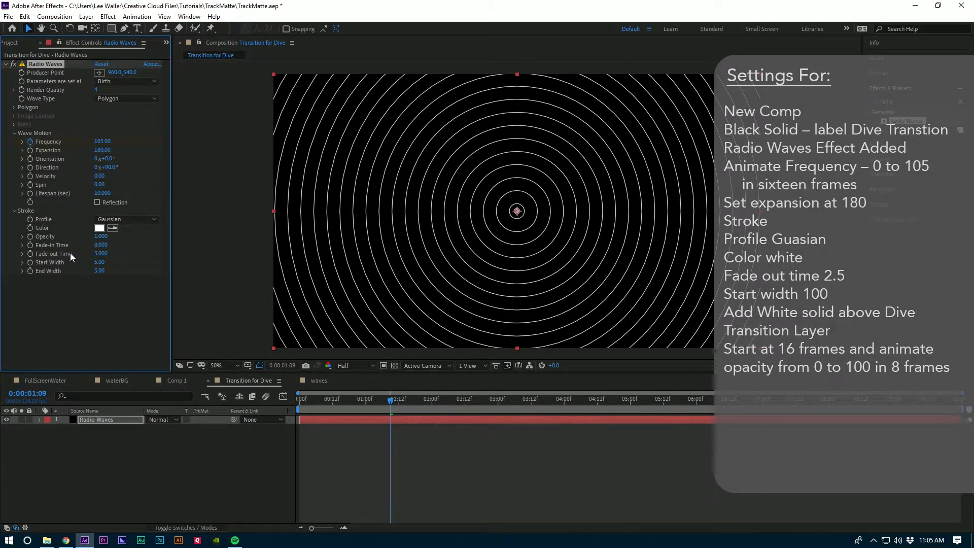
Step: Set the Radio Waves stroke Fade-out Time to 2.5 and Start Width to 100
{"action": "left_click", "coordinate": [100, 254]}
{"action": "type", "text": "2.5"}
{"action": "left_click", "coordinate": [100, 262]}
{"action": "type", "text": "100"}
{"action": "key", "text": "Return"}
Step: Play the Transition for Dive composition from its start to check the expanding waves, and stop playback
{"action": "left_click_drag", "start_coordinate": [308, 399], "coordinate": [287, 400]}
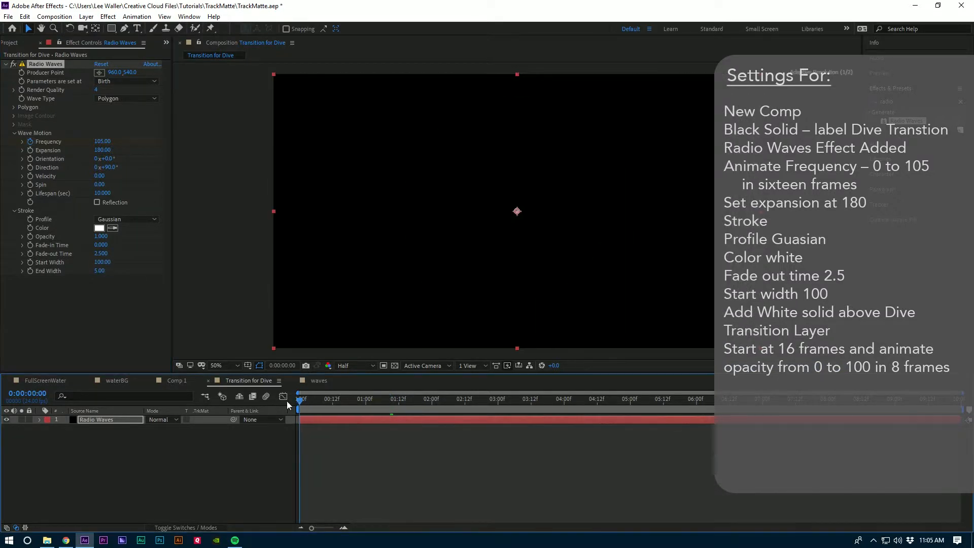
{"action": "key", "text": "space"}
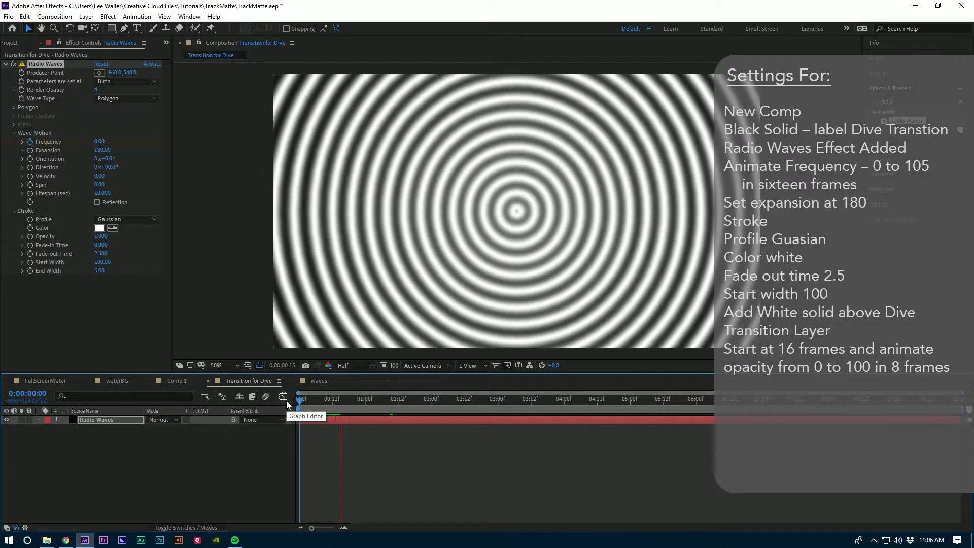
{"action": "key", "text": "space"}
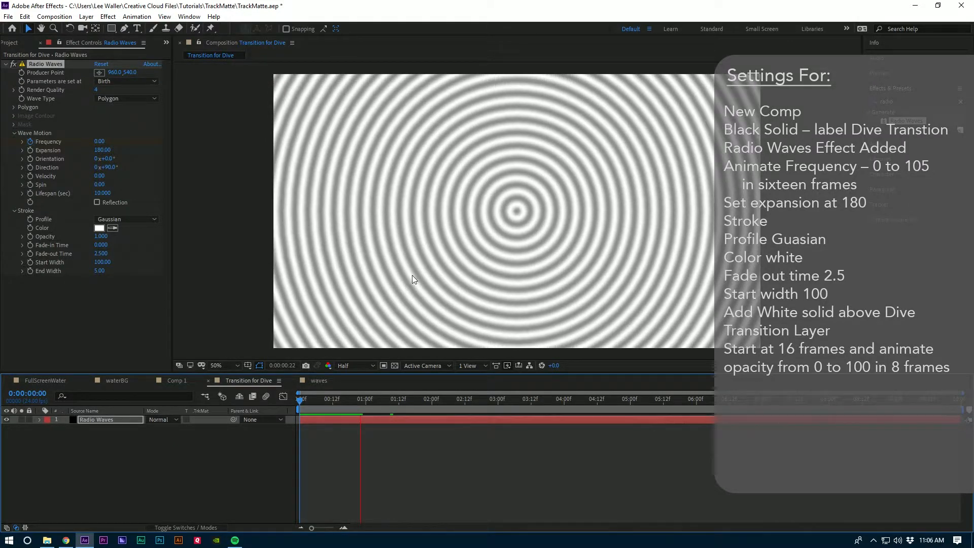
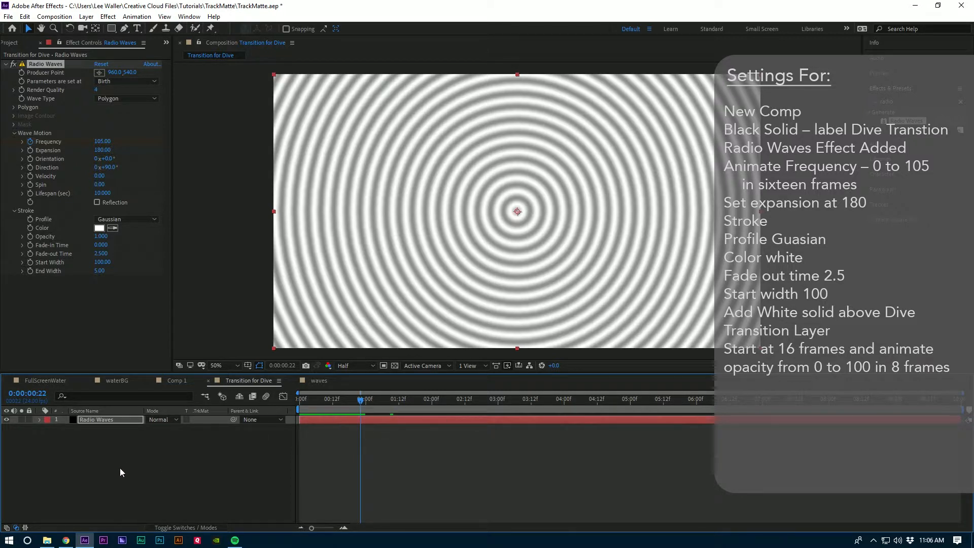
Step: Add a white (FFFFFF) solid layer above the Radio Waves layer
{"action": "left_click", "coordinate": [88, 17]}
{"action": "mouse_move", "coordinate": [101, 23]}
{"action": "left_click", "coordinate": [272, 39]}
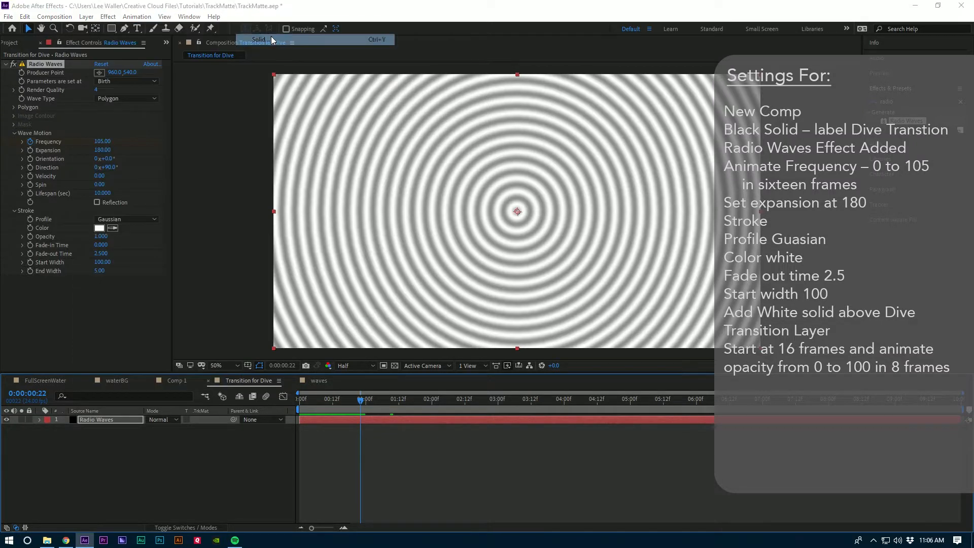
{"action": "left_click", "coordinate": [516, 276]}
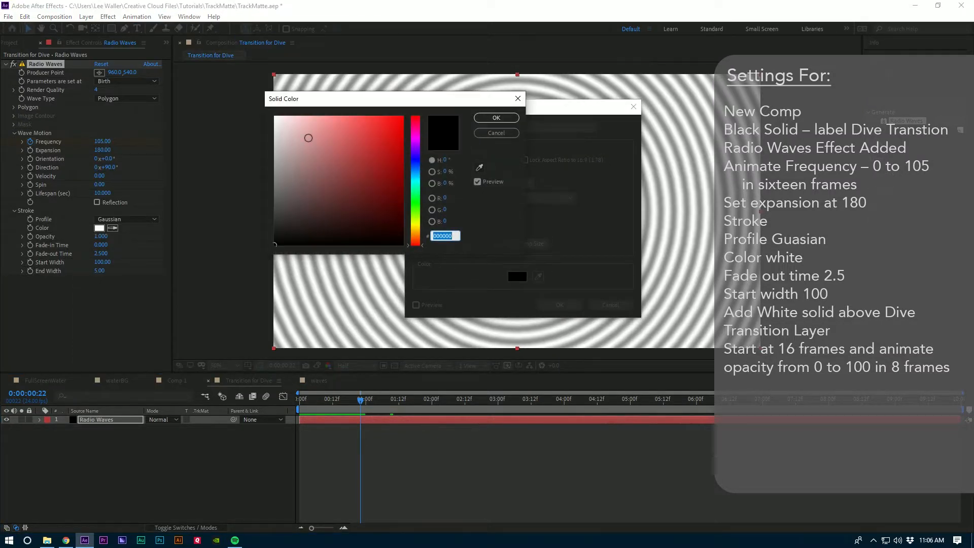
{"action": "type", "text": "ffffff"}
{"action": "left_click", "coordinate": [496, 118]}
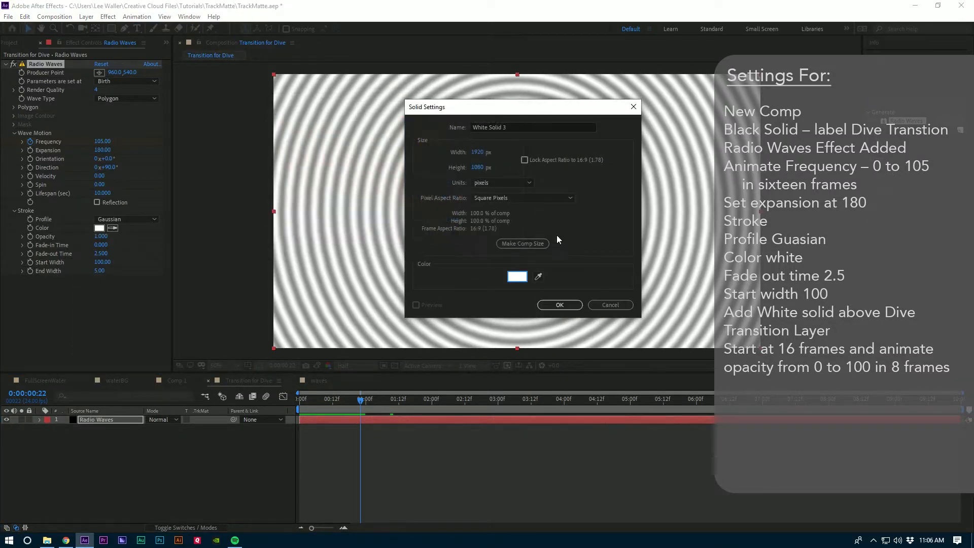
{"action": "left_click", "coordinate": [565, 303]}
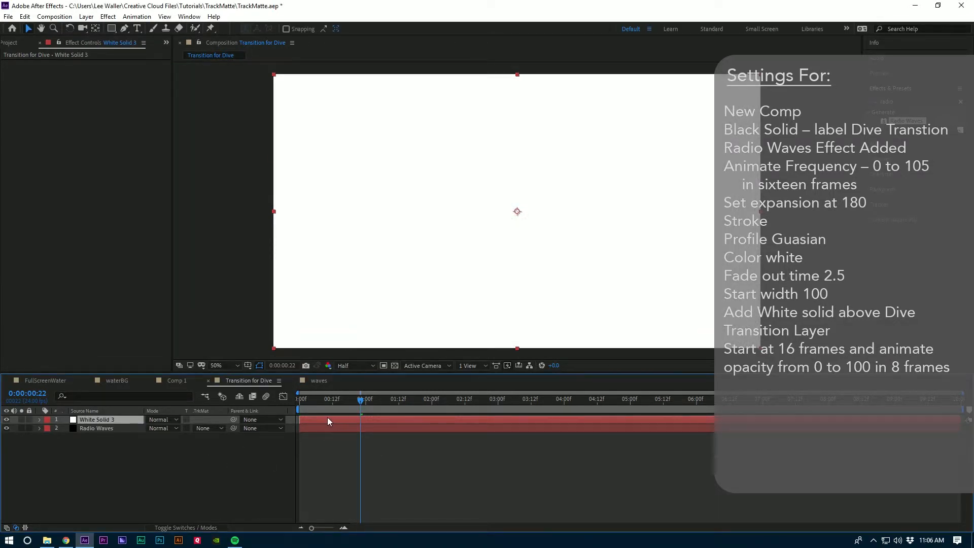
Step: Trim the white solid layer to start at frame 16 and keyframe its Opacity at 0% there
{"action": "left_click_drag", "start_coordinate": [327, 417], "coordinate": [343, 400]}
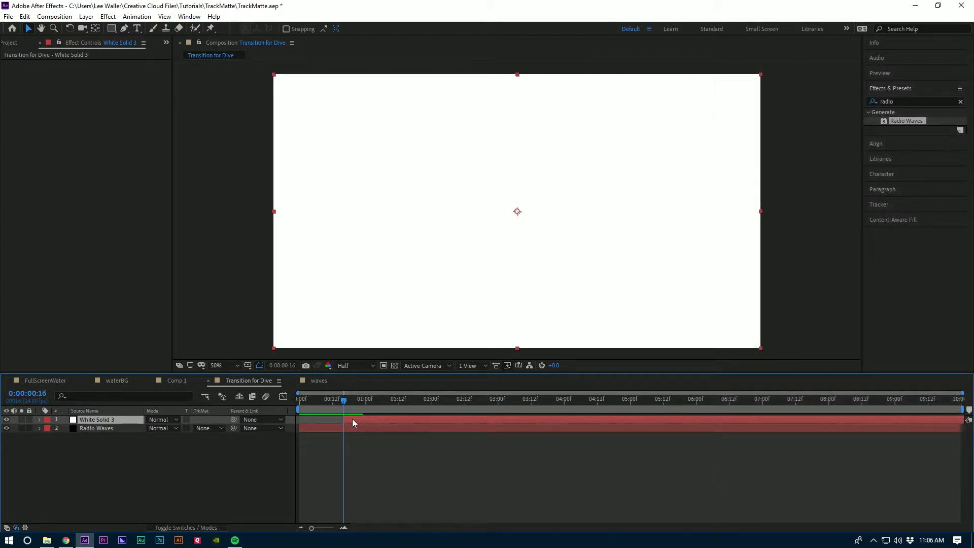
{"action": "left_click_drag", "start_coordinate": [352, 418], "coordinate": [363, 419]}
{"action": "key", "text": "t"}
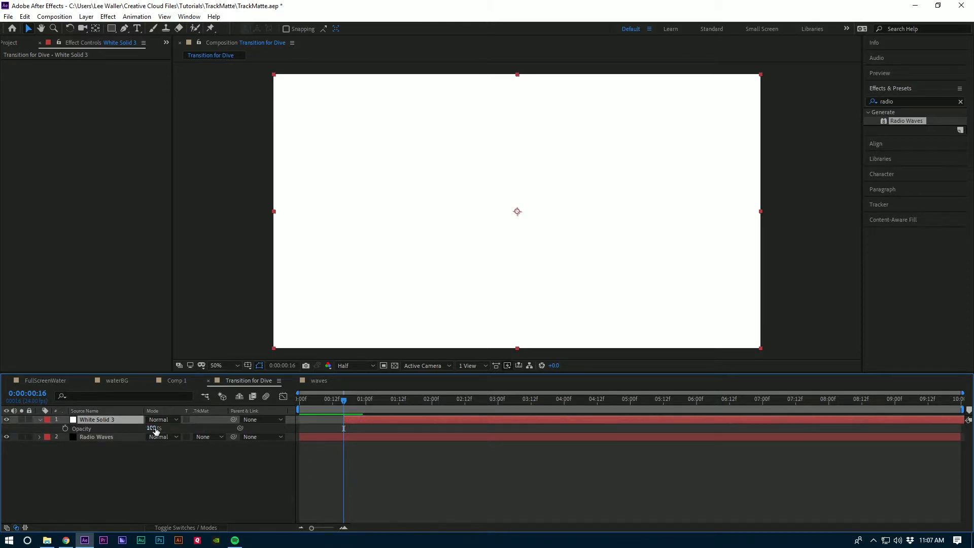
{"action": "left_click", "coordinate": [64, 428]}
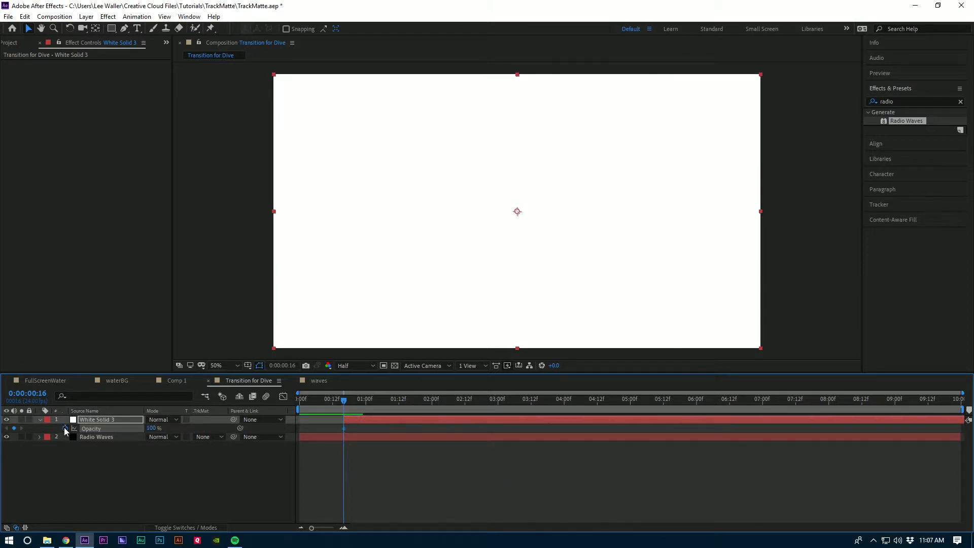
{"action": "left_click", "coordinate": [148, 430]}
{"action": "type", "text": "0"}
{"action": "key", "text": "Return"}
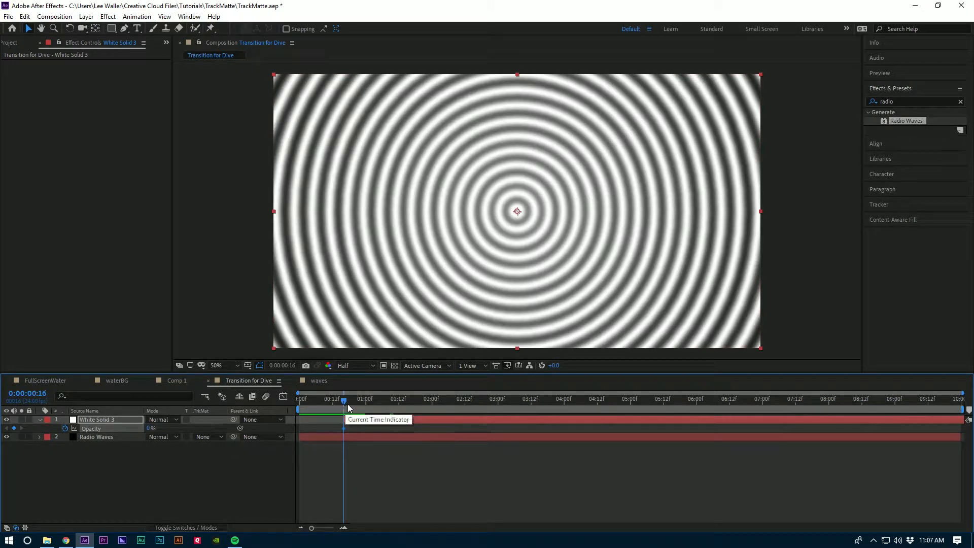
Step: Keyframe the white solid's Opacity at 100% at 0:00:01:00 and play the transition from the start
{"action": "left_click_drag", "start_coordinate": [346, 401], "coordinate": [366, 403]}
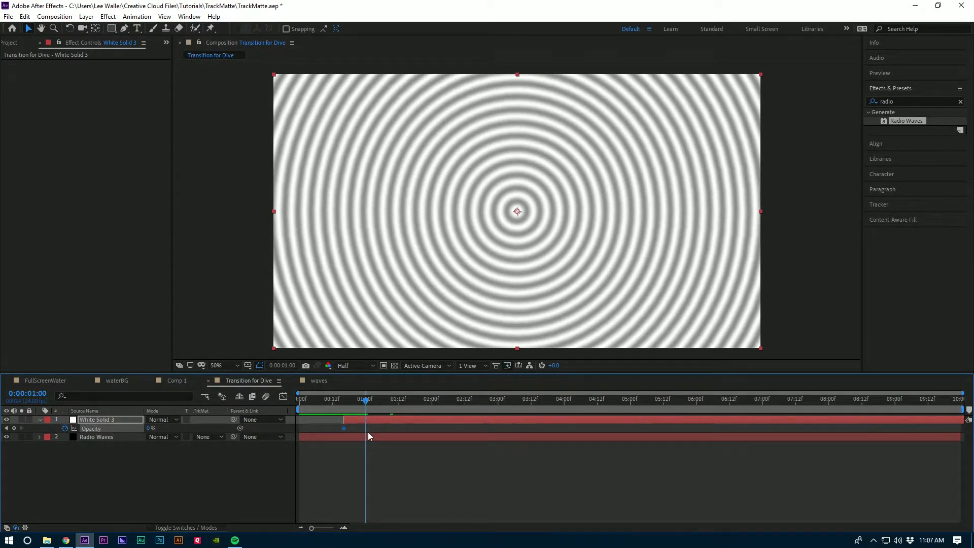
{"action": "left_click", "coordinate": [149, 428]}
{"action": "type", "text": "100"}
{"action": "key", "text": "Return"}
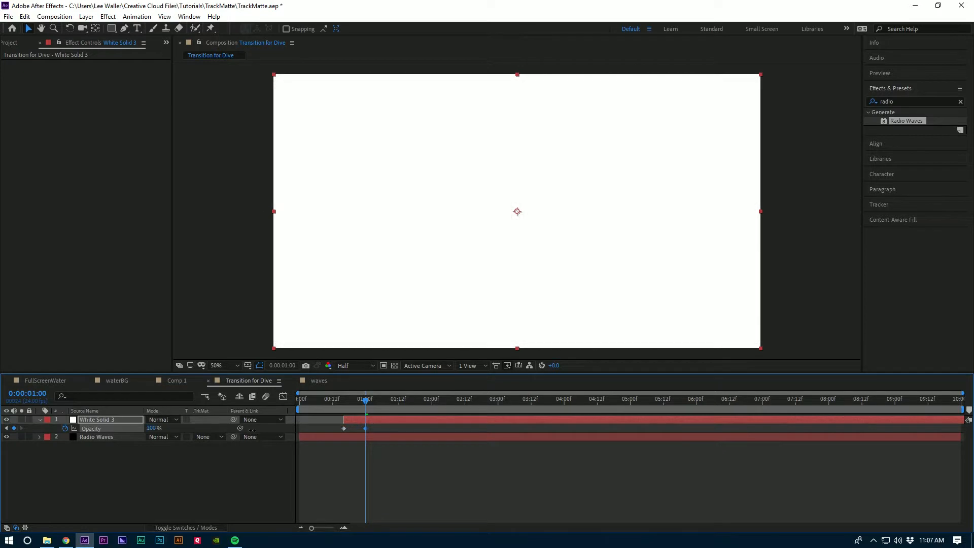
{"action": "key", "text": "space"}
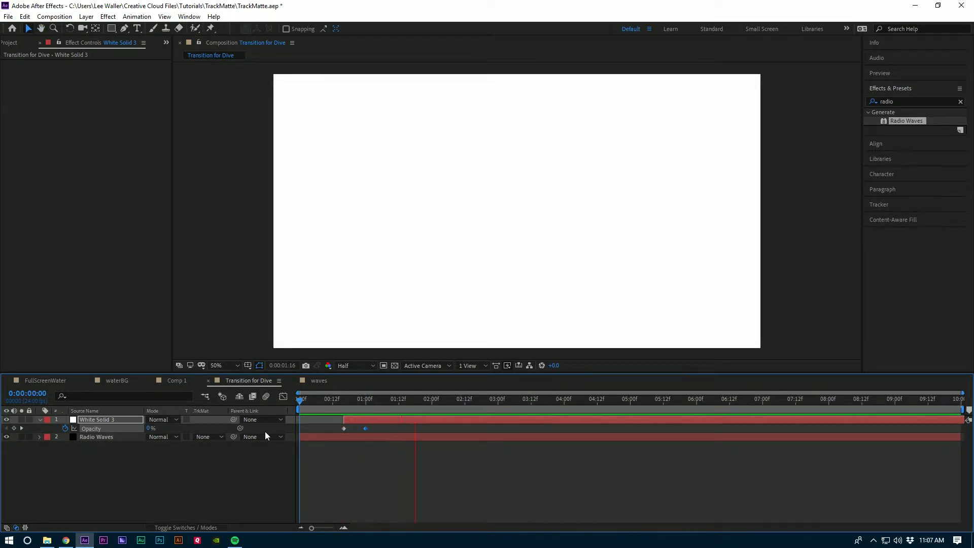
{"action": "key", "text": "space"}
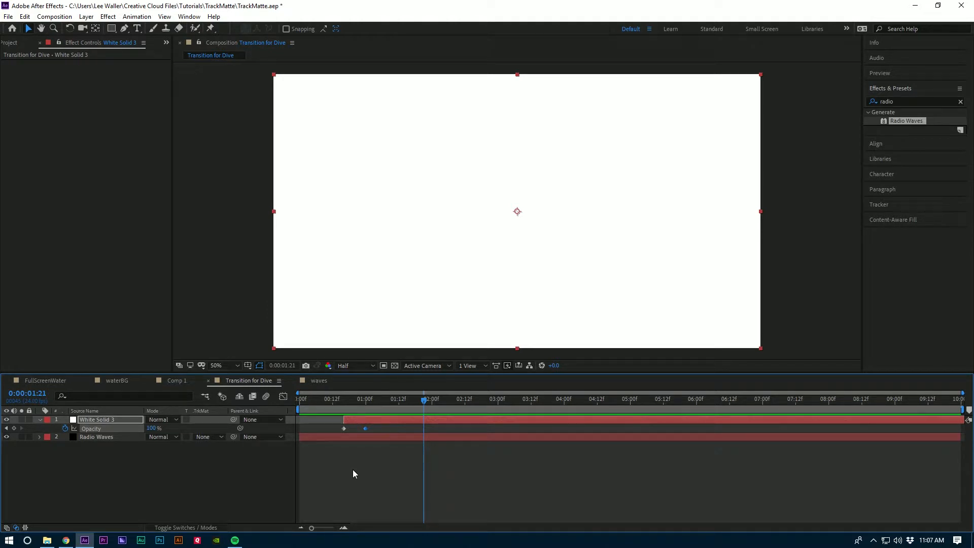
Step: Close the waves timeline and add the Transition for Dive composition to Comp 1, directly below Adjustment Layer 2
{"action": "left_click", "coordinate": [292, 380]}
{"action": "left_click", "coordinate": [175, 382]}
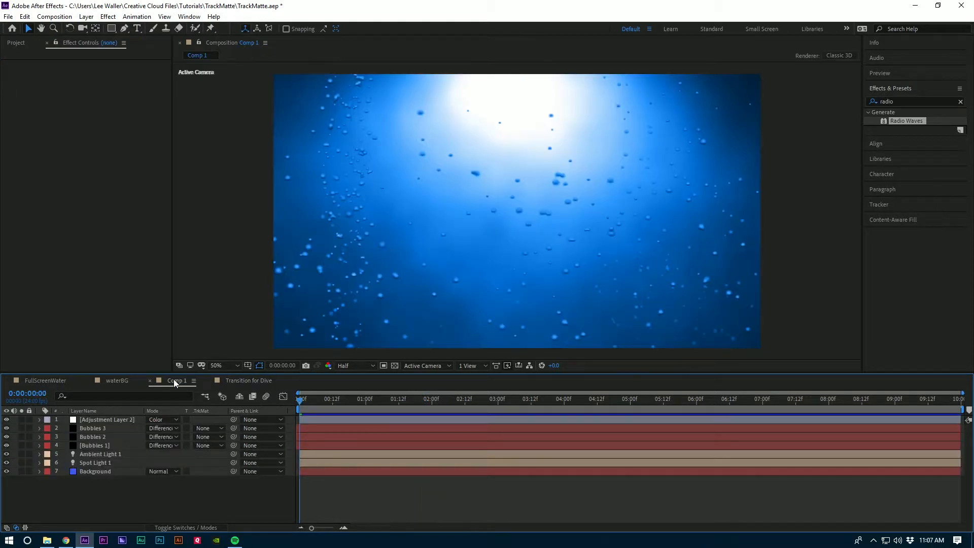
{"action": "left_click", "coordinate": [16, 43]}
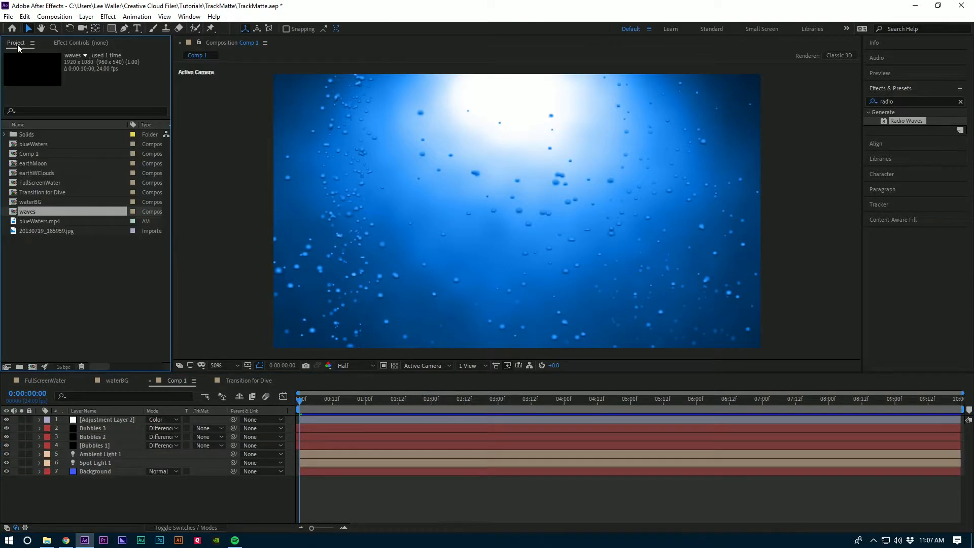
{"action": "left_click", "coordinate": [25, 193]}
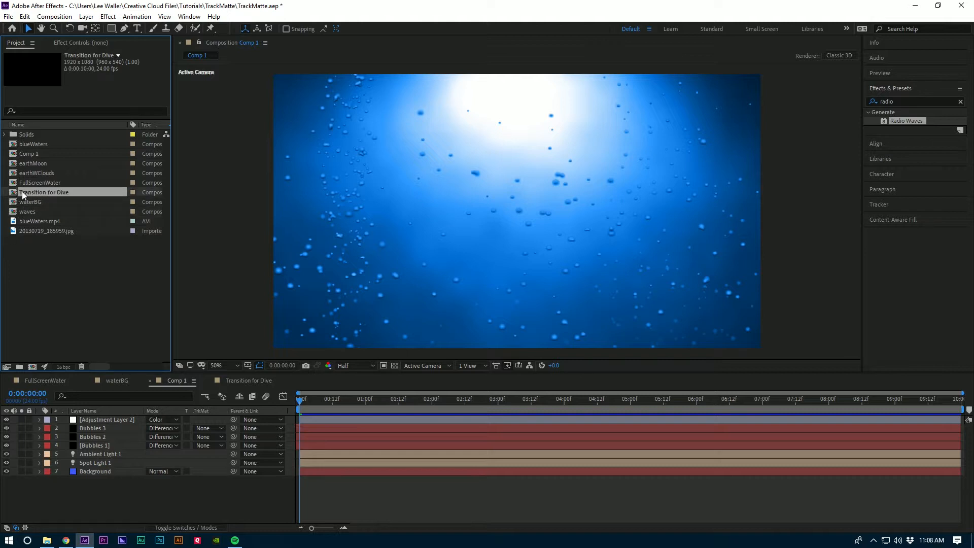
{"action": "left_click_drag", "start_coordinate": [14, 194], "coordinate": [87, 427]}
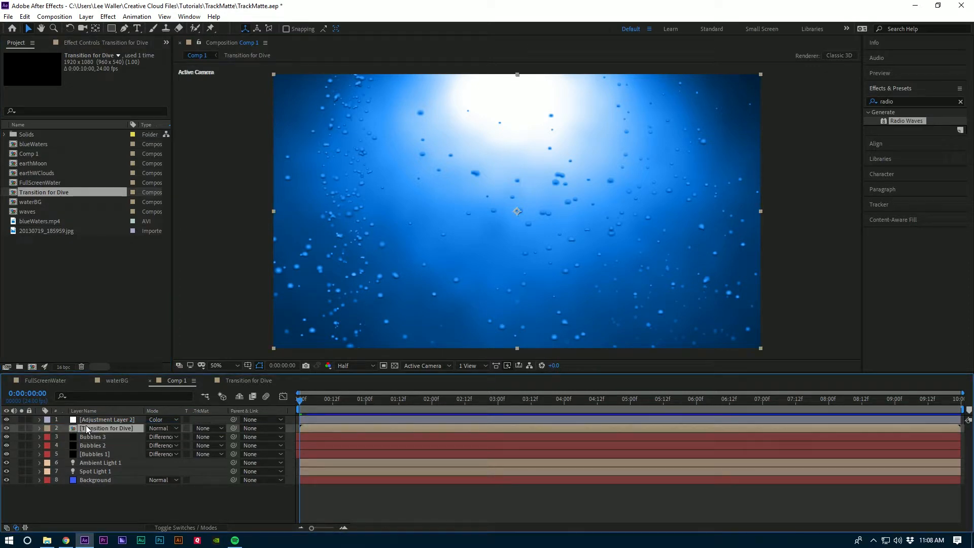
{"action": "left_click_drag", "start_coordinate": [300, 399], "coordinate": [279, 417]}
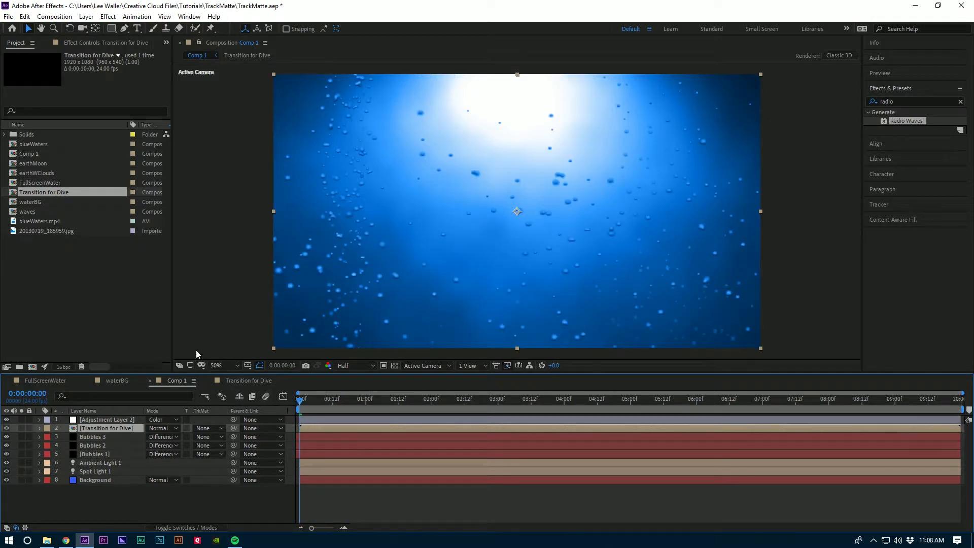
Step: Add the text DIVE over the upper part of the Comp 1 frame
{"action": "left_click", "coordinate": [137, 29]}
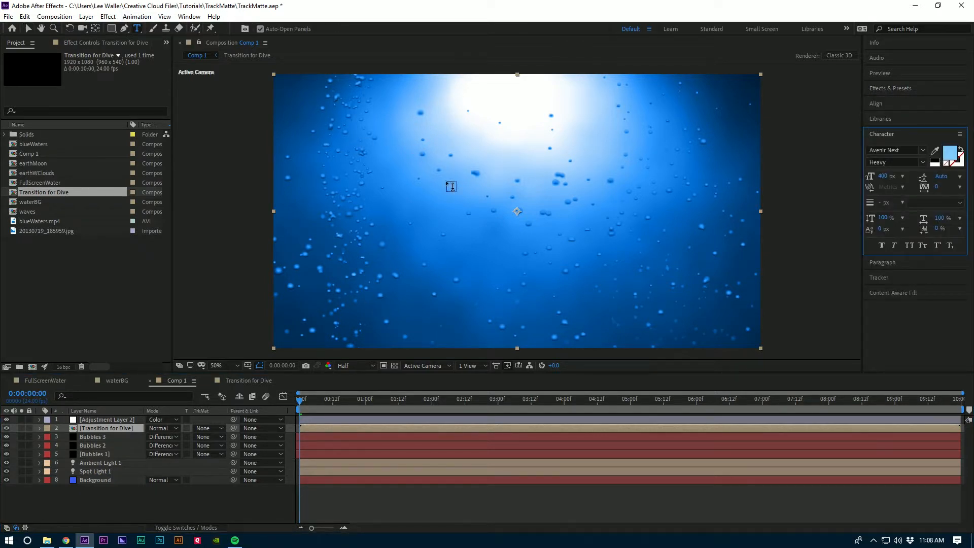
{"action": "left_click", "coordinate": [426, 186]}
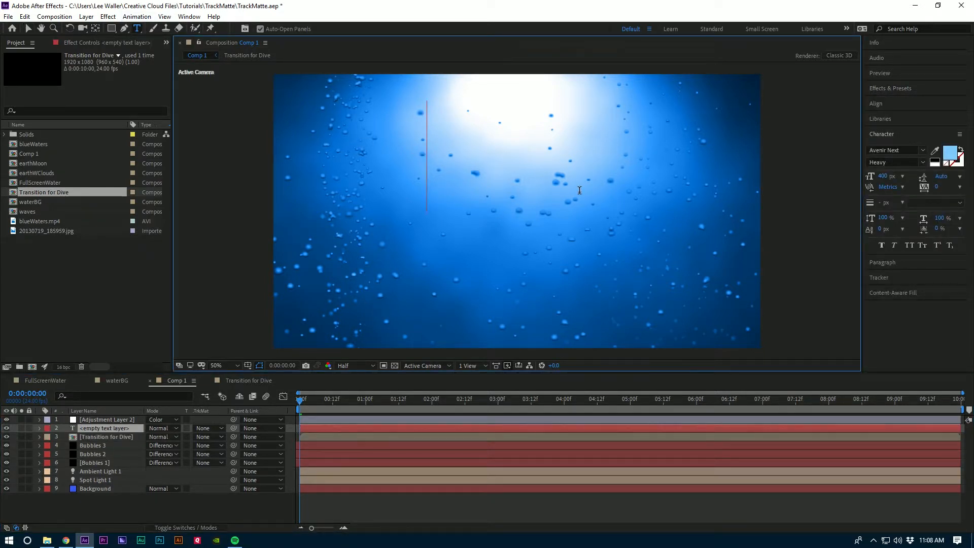
{"action": "type", "text": "DIVE"}
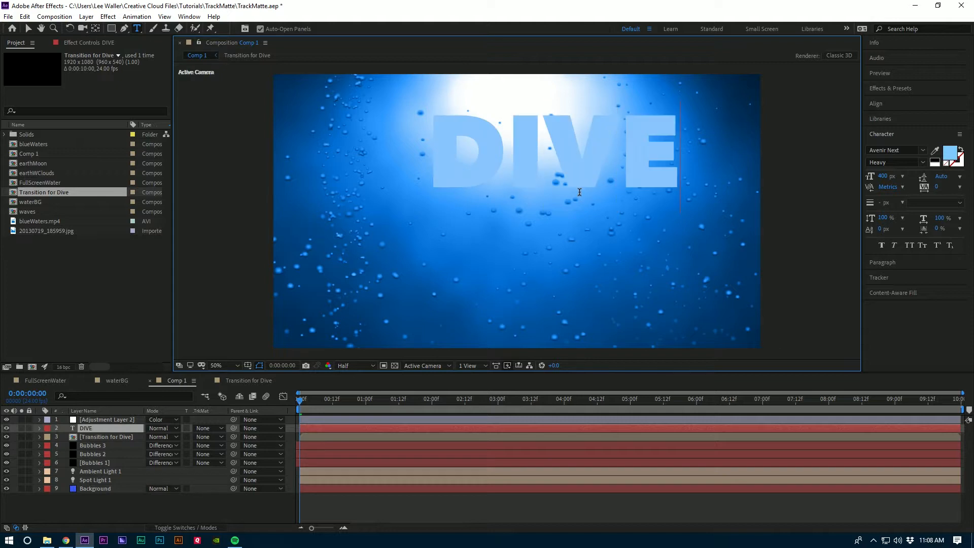
{"action": "key", "text": "KP_Enter"}
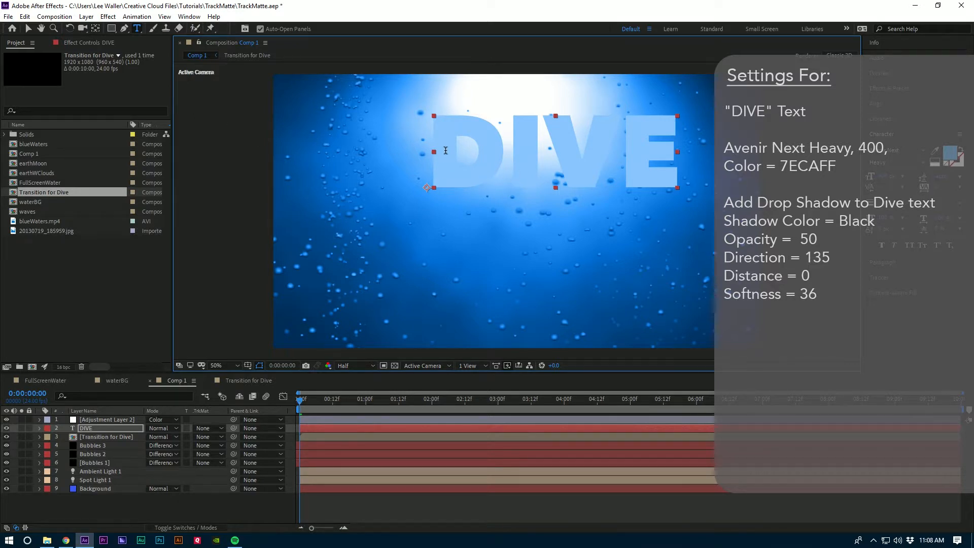
Step: Centre the DIVE text horizontally against the upper title-safe line, using temporary Title/Action Safe guides, and hide the guides
{"action": "left_click", "coordinate": [28, 28]}
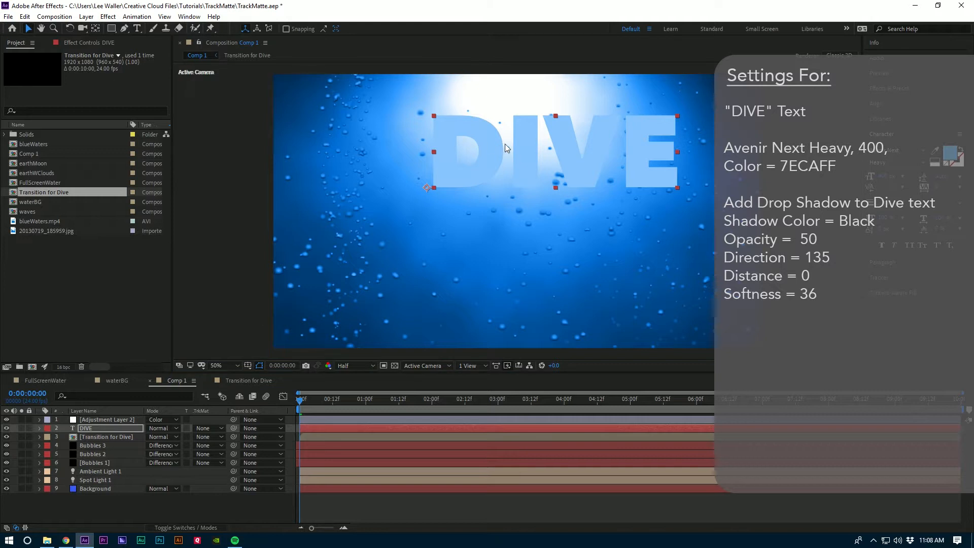
{"action": "left_click_drag", "start_coordinate": [535, 149], "coordinate": [488, 148]}
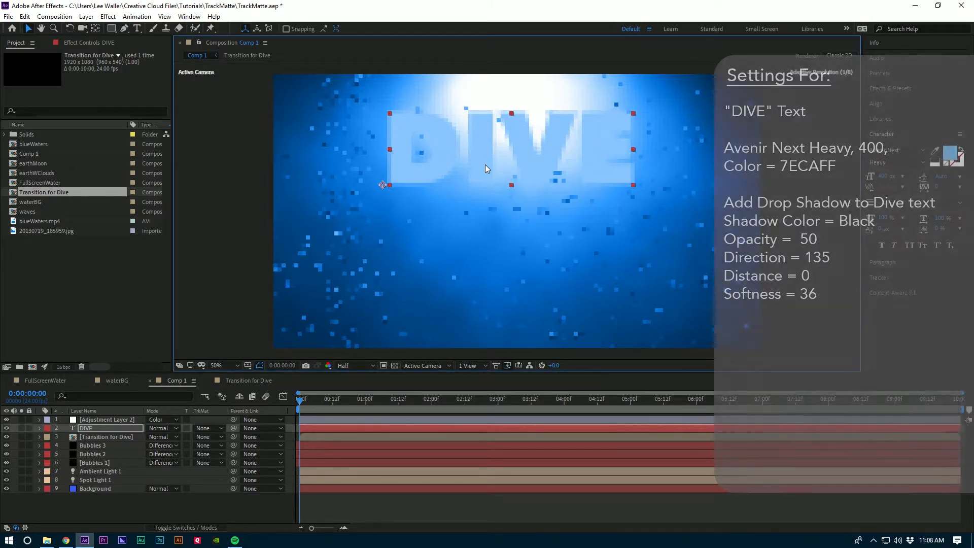
{"action": "left_click", "coordinate": [247, 364]}
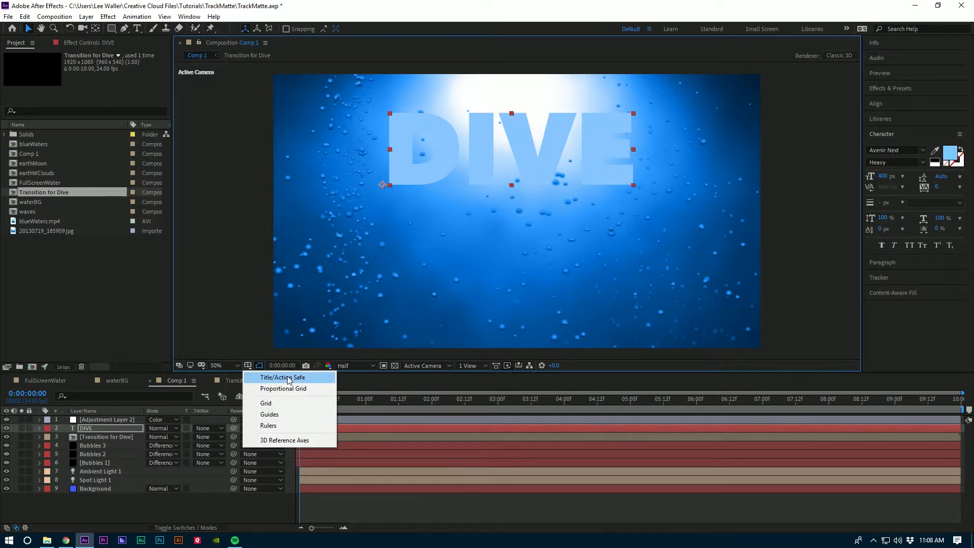
{"action": "left_click", "coordinate": [303, 378]}
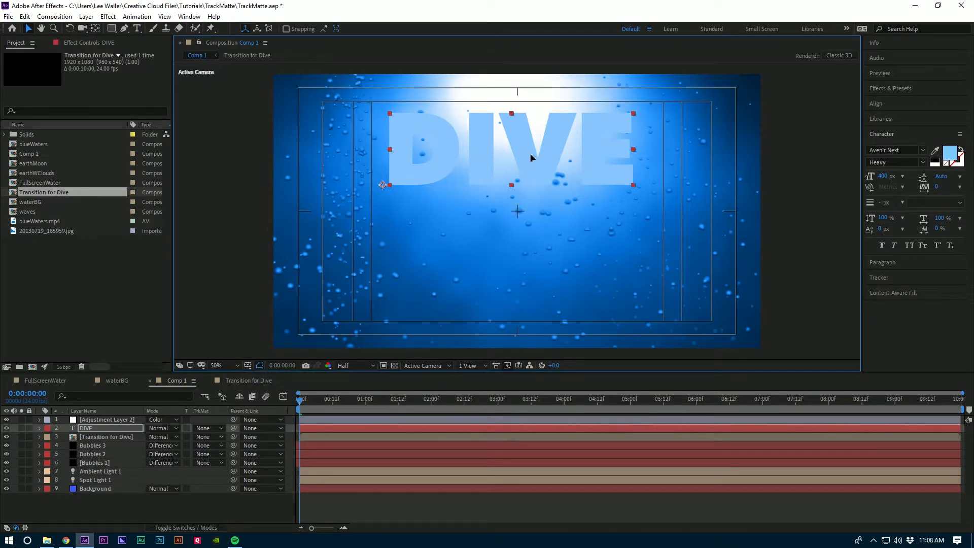
{"action": "left_click_drag", "start_coordinate": [530, 157], "coordinate": [535, 146]}
{"action": "left_click", "coordinate": [248, 366]}
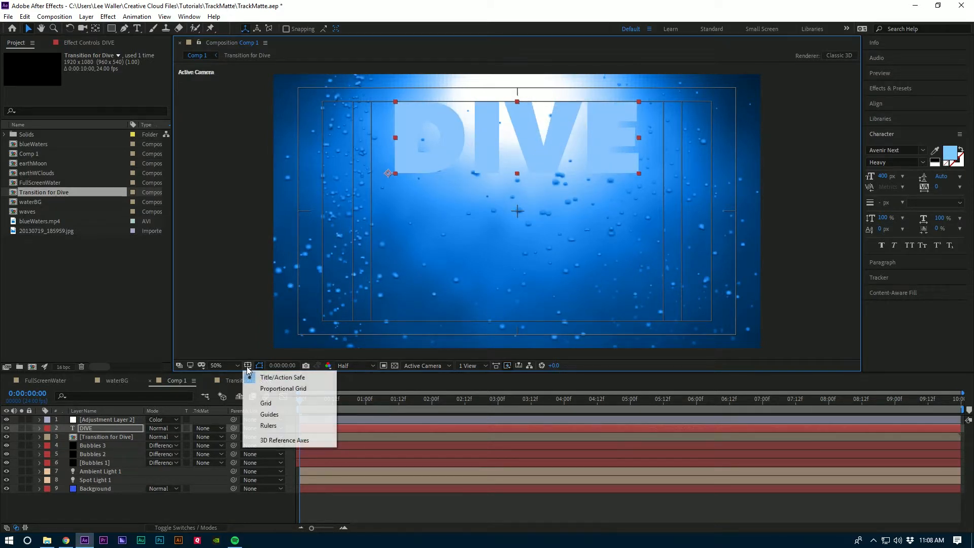
{"action": "left_click", "coordinate": [261, 376]}
{"action": "left_click", "coordinate": [230, 276]}
Step: Move the Transition for Dive layer above DIVE and make it the Luma Matte of the DIVE text
{"action": "left_click", "coordinate": [102, 438]}
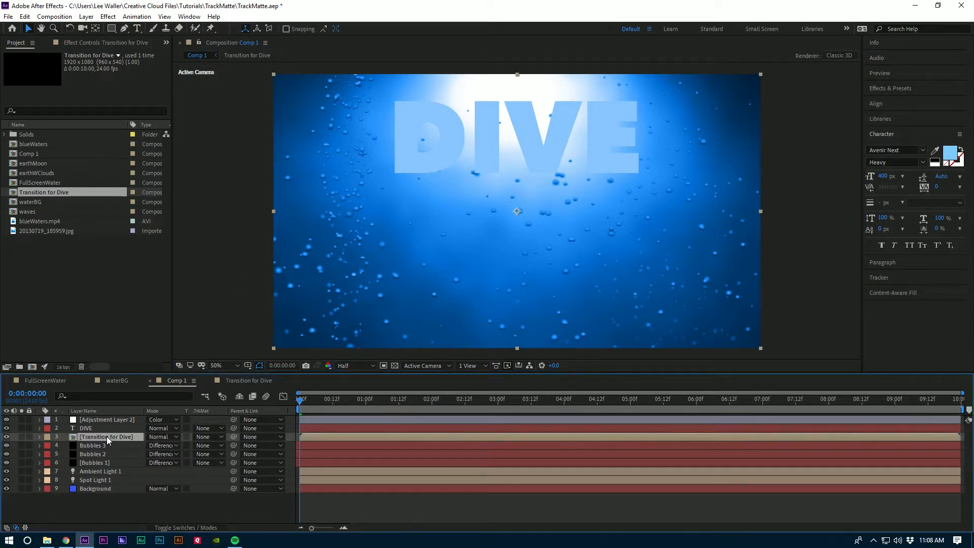
{"action": "left_click_drag", "start_coordinate": [114, 436], "coordinate": [111, 424]}
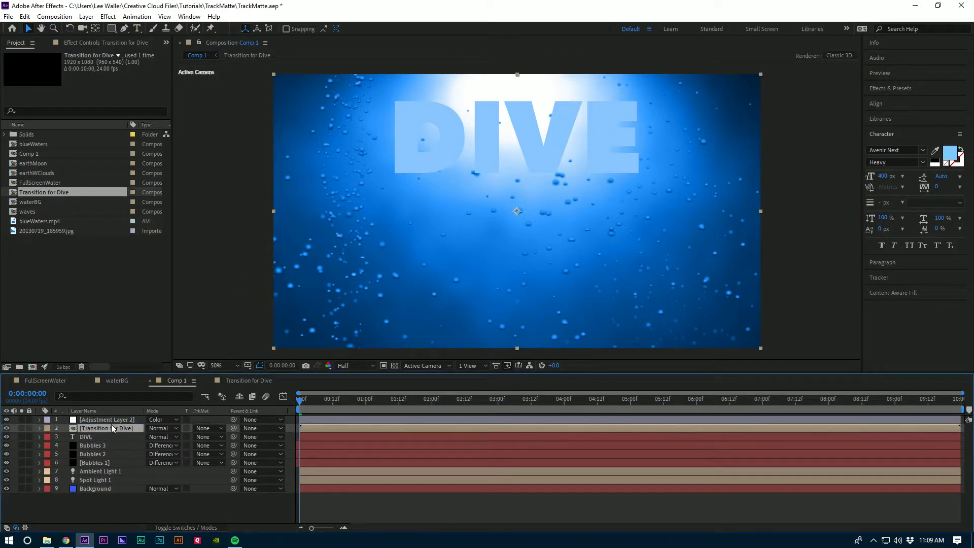
{"action": "left_click", "coordinate": [90, 438]}
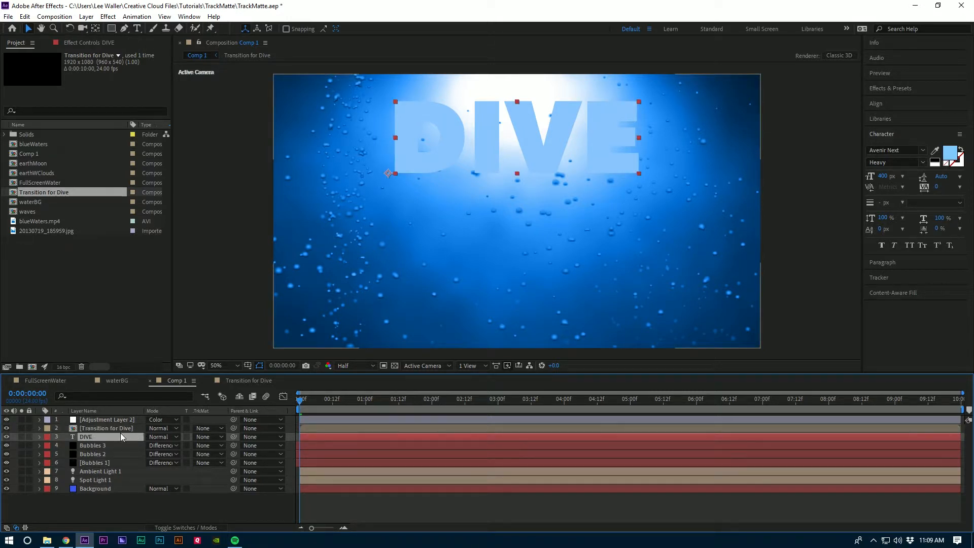
{"action": "left_click", "coordinate": [208, 437]}
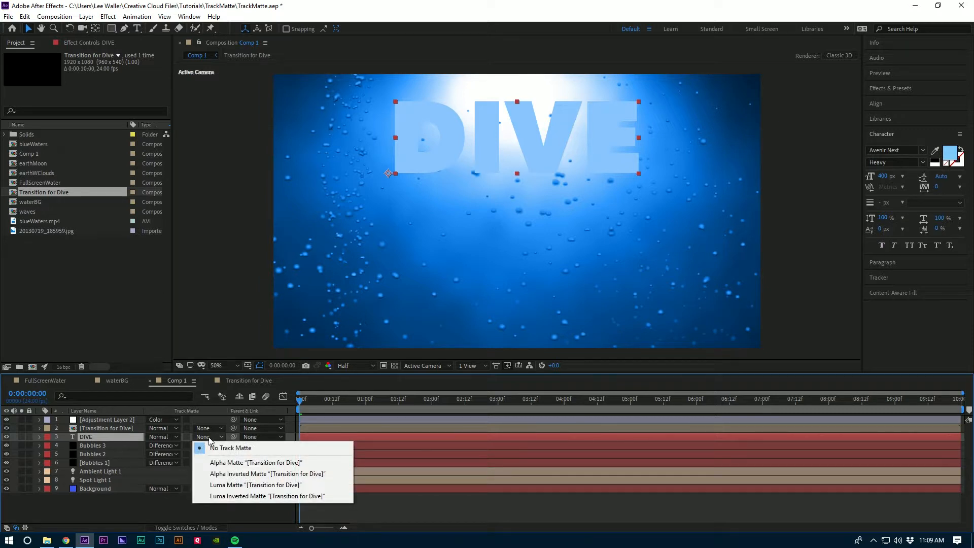
{"action": "left_click", "coordinate": [229, 485]}
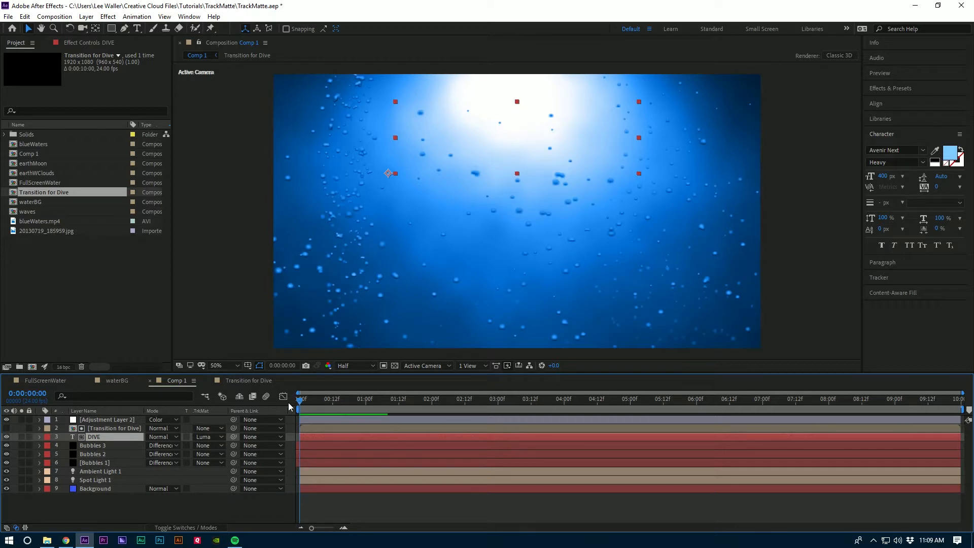
Step: Preview the wave reveal of the DIVE text and scrub back to frame 13 to inspect the waves
{"action": "key", "text": "space"}
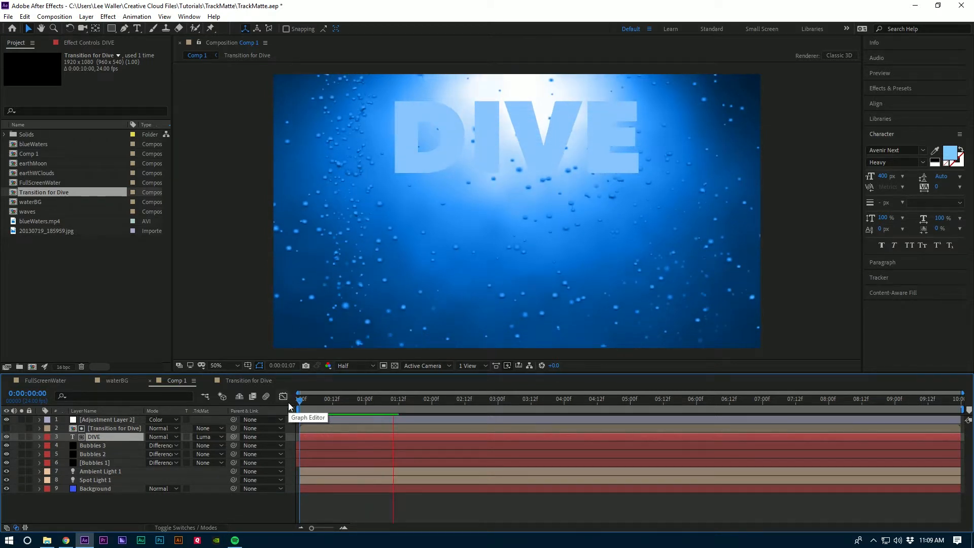
{"action": "left_click", "coordinate": [400, 400]}
{"action": "left_click_drag", "start_coordinate": [400, 401], "coordinate": [336, 404]}
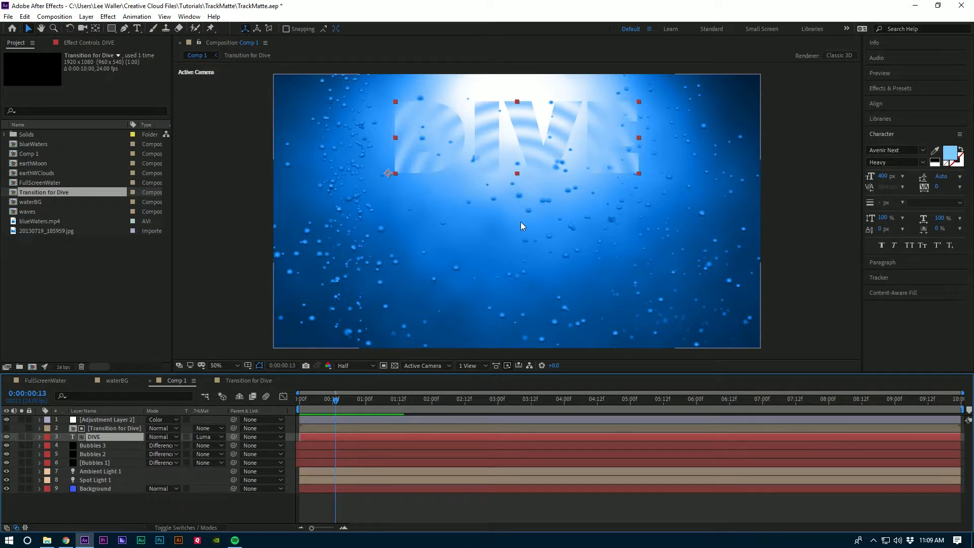
Step: Set the Transition for Dive layer's Position to 960, 250 so the waves start behind the DIVE text
{"action": "left_click", "coordinate": [121, 428]}
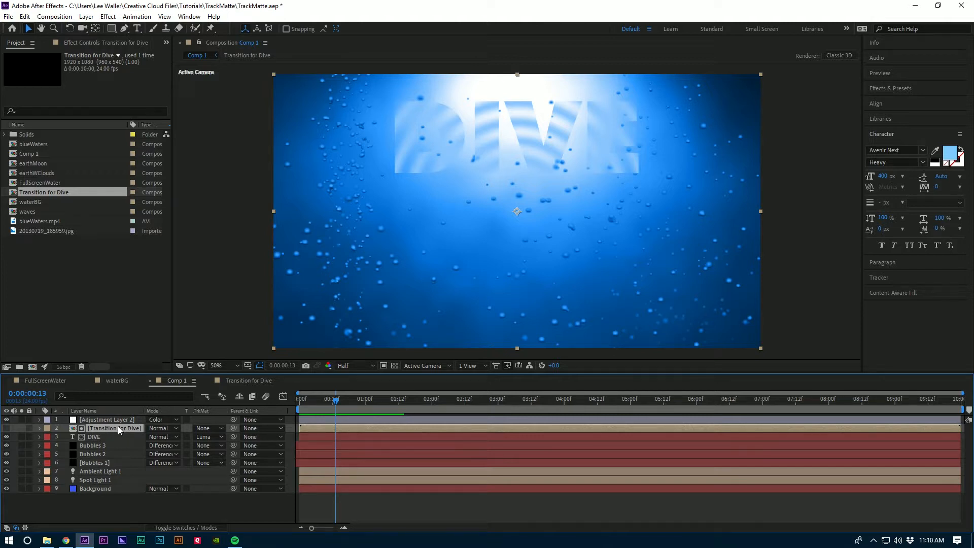
{"action": "key", "text": "p"}
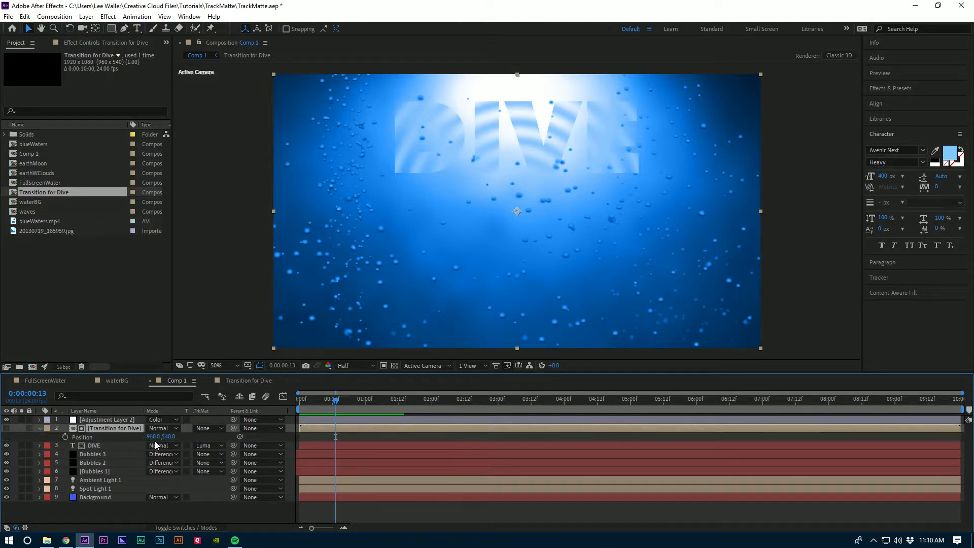
{"action": "left_click_drag", "start_coordinate": [168, 436], "coordinate": [31, 432]}
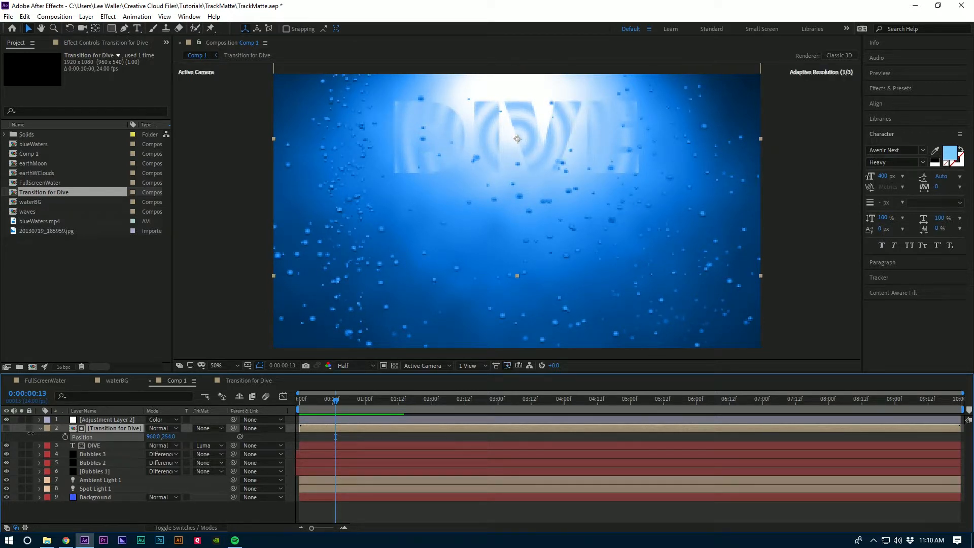
{"action": "left_click_drag", "start_coordinate": [31, 433], "coordinate": [29, 433]}
Step: Play Comp 1 from its start to check the DIVE reveal with the repositioned waves, and stop playback
{"action": "left_click_drag", "start_coordinate": [308, 401], "coordinate": [273, 405]}
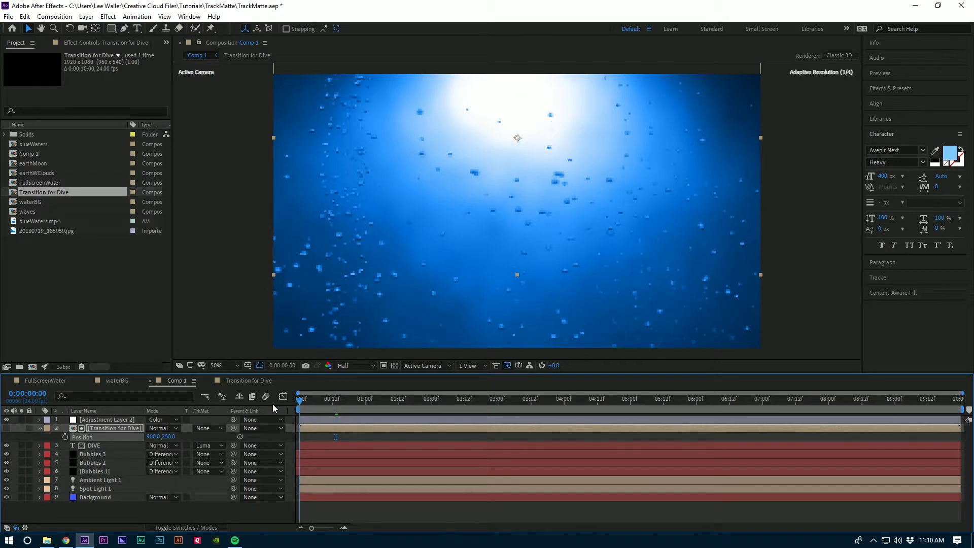
{"action": "key", "text": "space"}
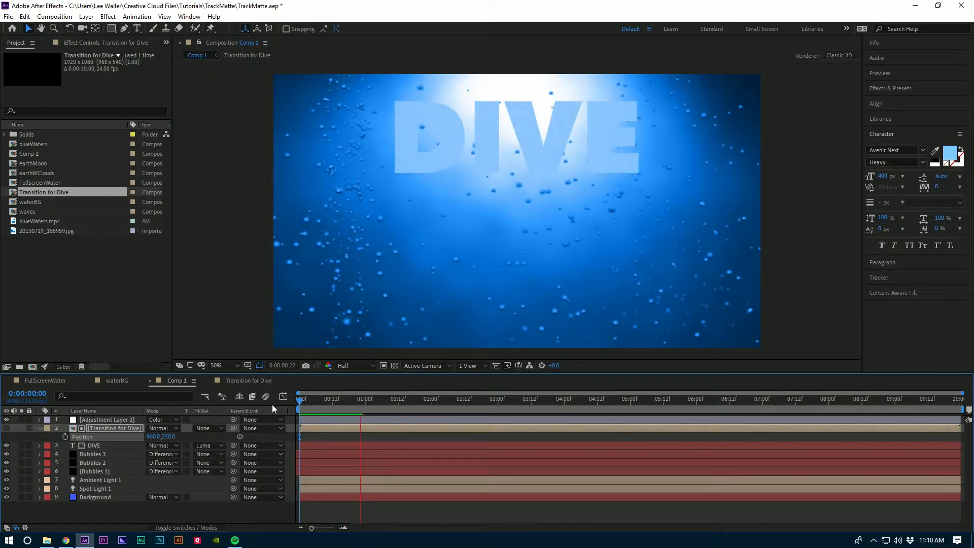
{"action": "key", "text": "space"}
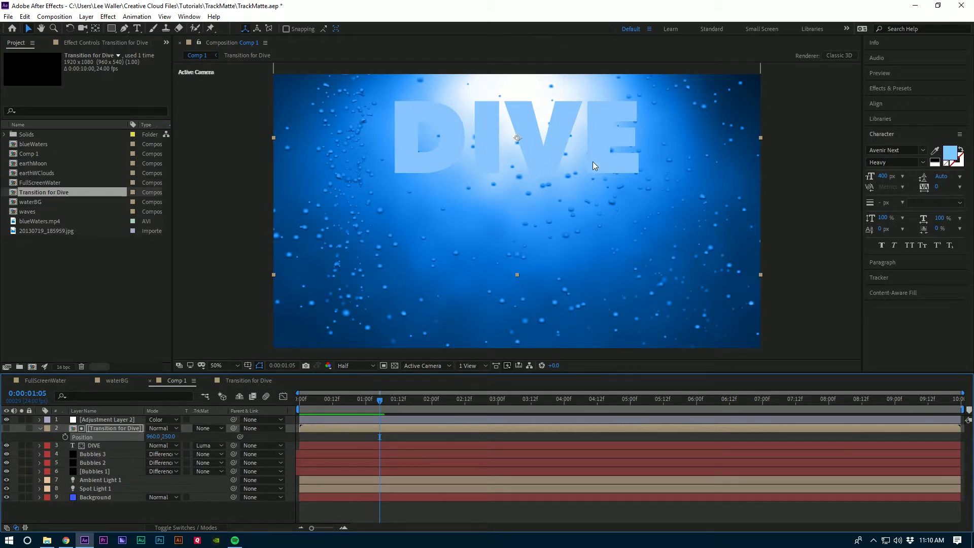
Step: Add a Drop Shadow effect to the DIVE text layer and keep its shadow colour black
{"action": "left_click", "coordinate": [94, 447]}
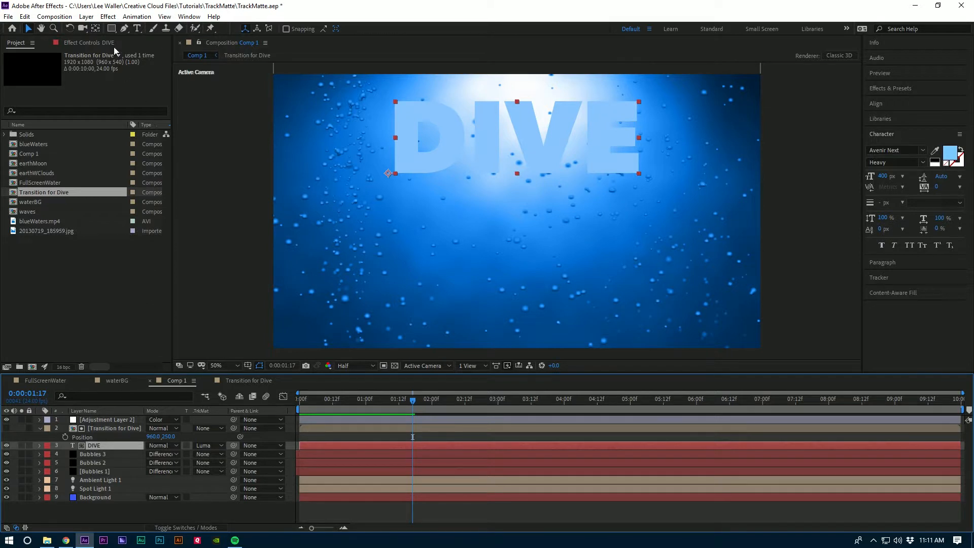
{"action": "left_click", "coordinate": [108, 16]}
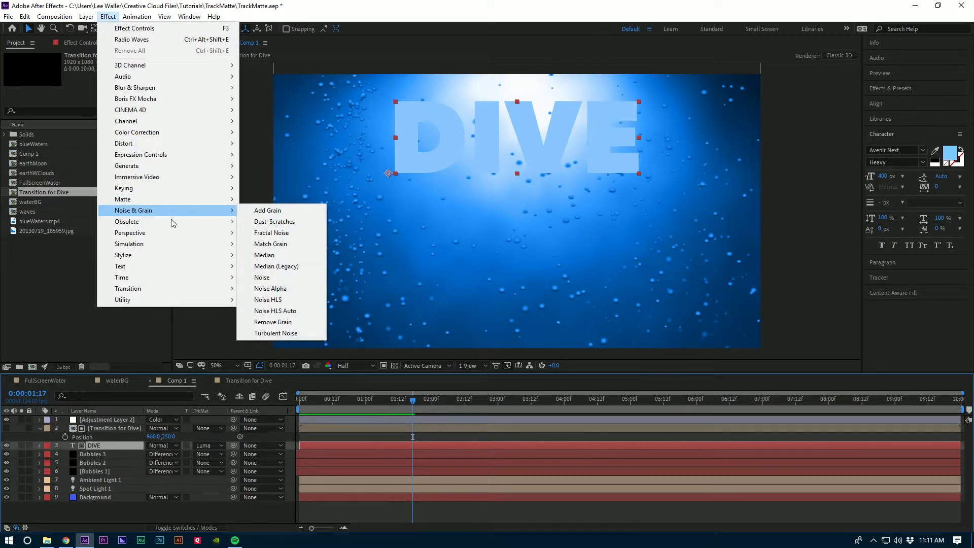
{"action": "mouse_move", "coordinate": [221, 234]}
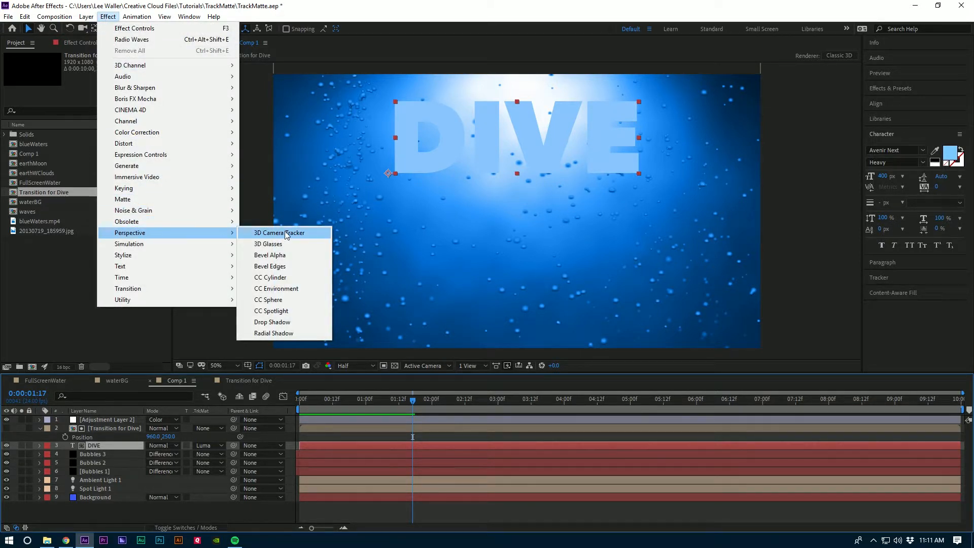
{"action": "left_click", "coordinate": [298, 323]}
{"action": "left_click", "coordinate": [99, 73]}
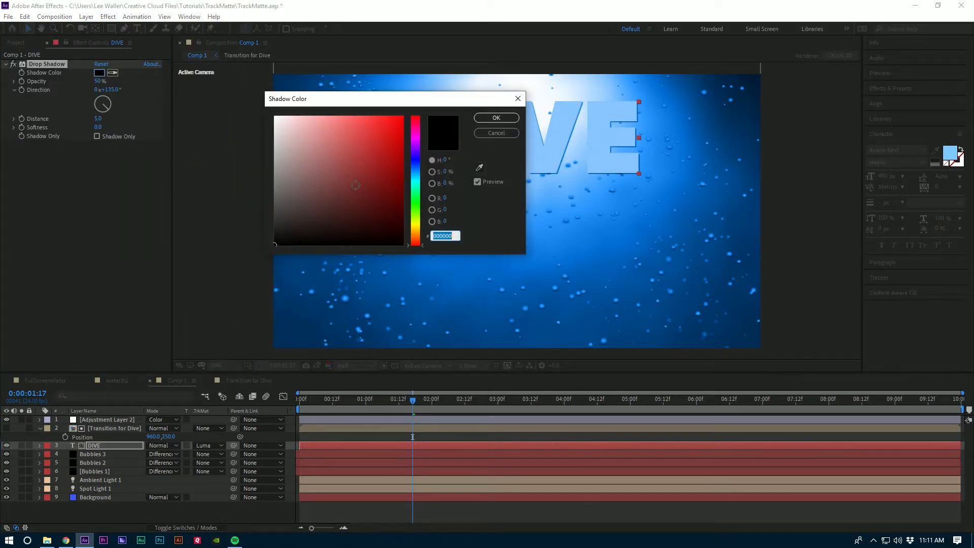
{"action": "left_click", "coordinate": [496, 118]}
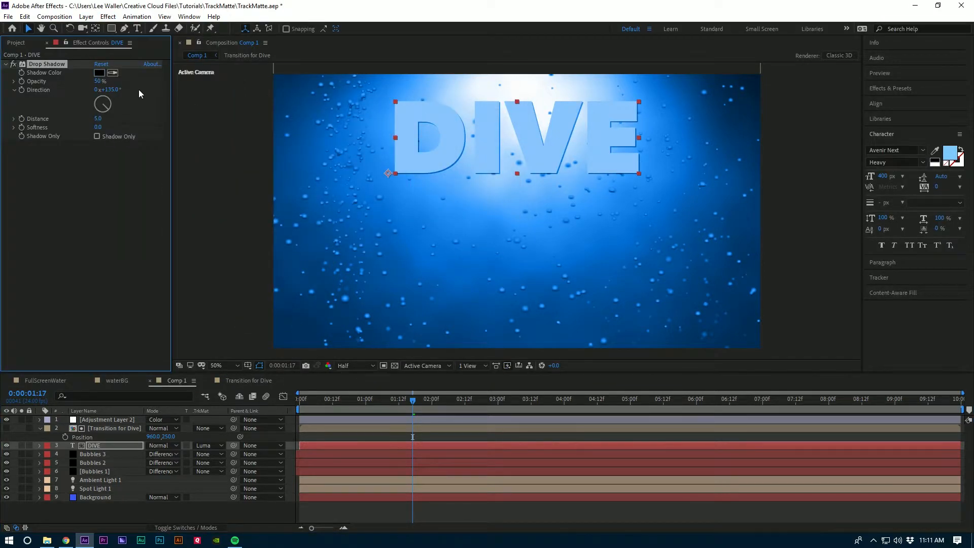
Step: Set the DIVE drop shadow's Distance to 0 and increase its Softness so the shadow spreads evenly around the letters
{"action": "left_click", "coordinate": [99, 119]}
{"action": "type", "text": "0"}
{"action": "key", "text": "Return"}
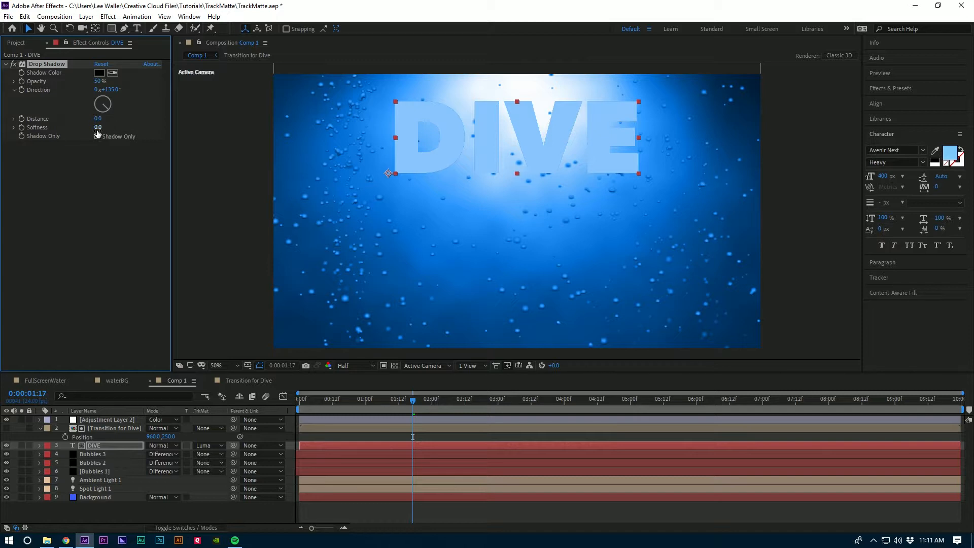
{"action": "left_click_drag", "start_coordinate": [98, 130], "coordinate": [113, 130]}
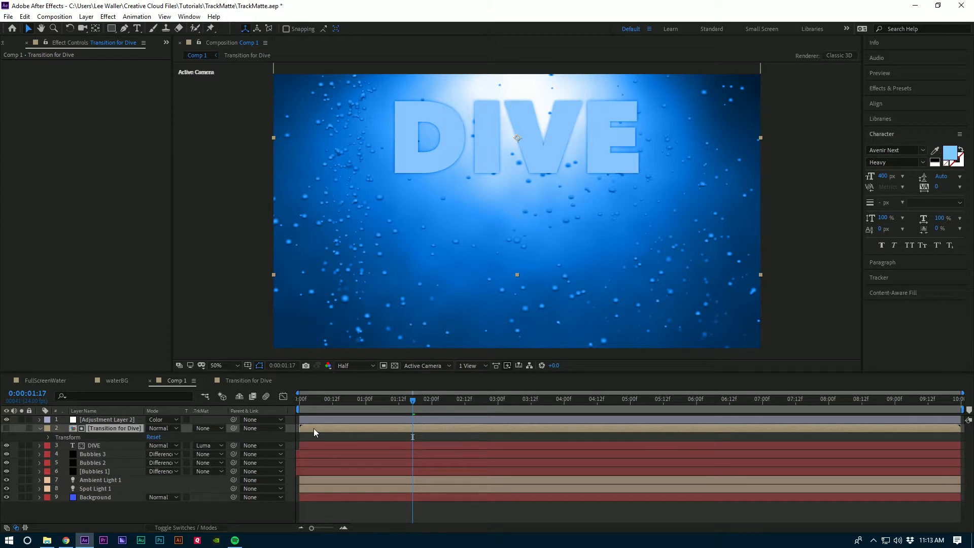
Step: Shift the Transition for Dive layer in time to start at 2 seconds, check the start of the reveal, and collapse the layer's properties
{"action": "left_click_drag", "start_coordinate": [314, 428], "coordinate": [443, 427]}
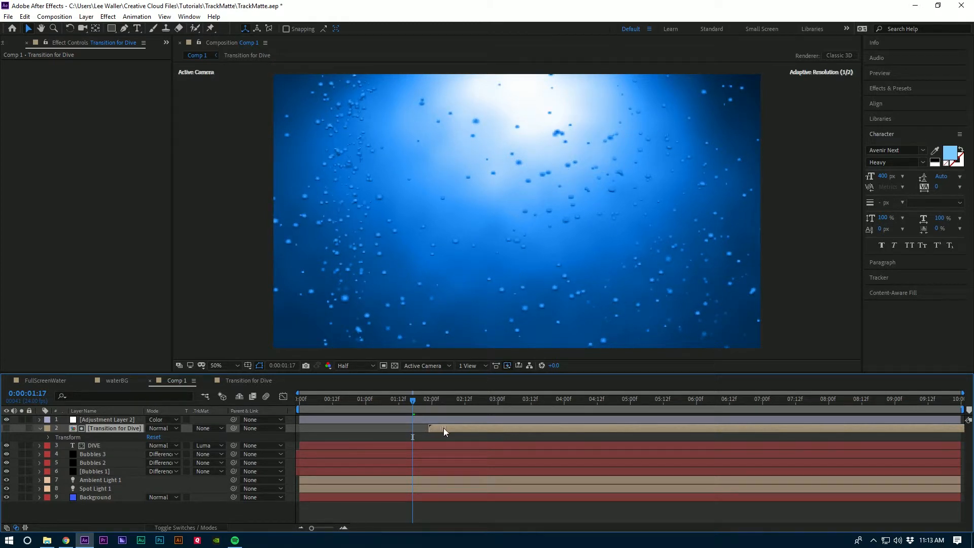
{"action": "left_click", "coordinate": [432, 401]}
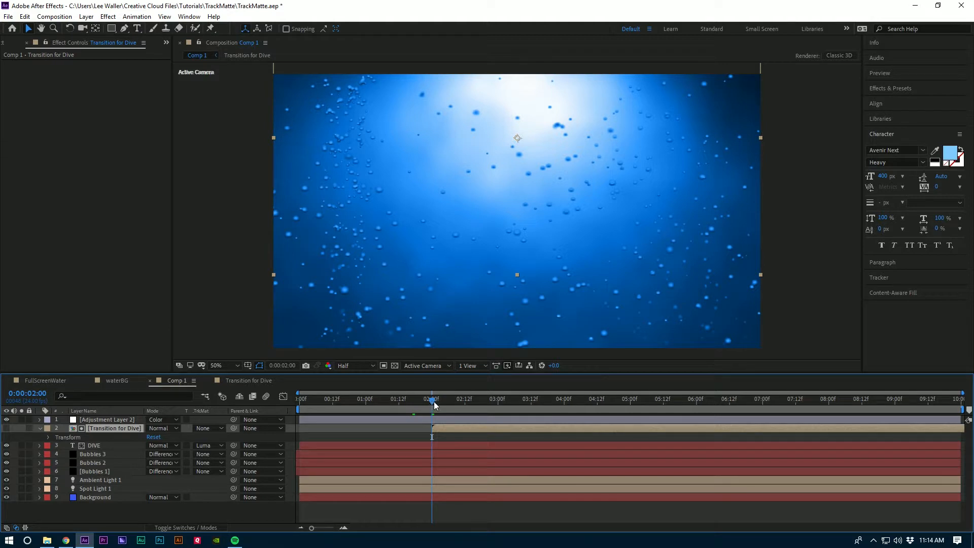
{"action": "mouse_move", "coordinate": [430, 400]}
{"action": "left_mouse_down"}
{"action": "mouse_move", "coordinate": [511, 405]}
{"action": "mouse_move", "coordinate": [444, 409]}
{"action": "left_mouse_up"}
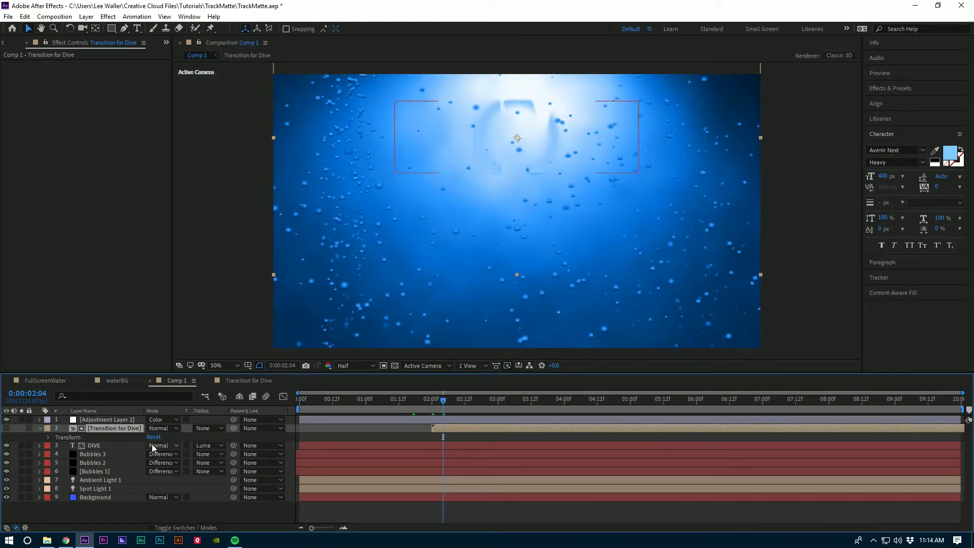
{"action": "left_click", "coordinate": [39, 428]}
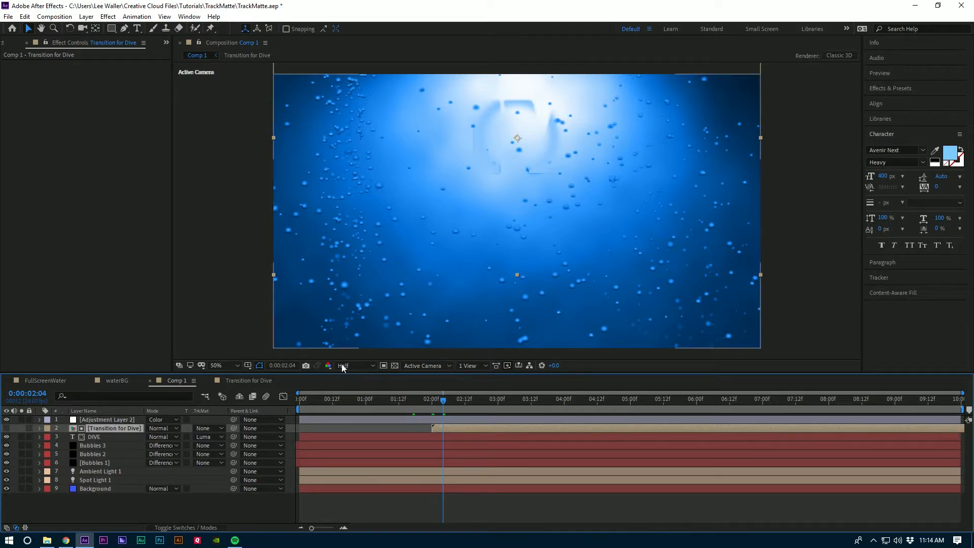
Step: Scrub through the opening of the waterBG composition to examine how the finished titles appear
{"action": "left_click", "coordinate": [117, 382]}
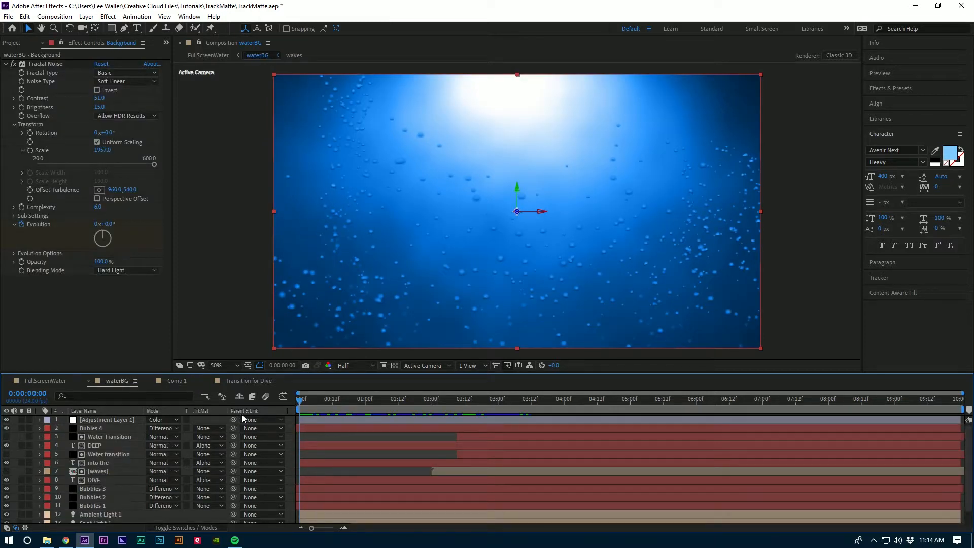
{"action": "left_click", "coordinate": [306, 400]}
{"action": "left_click_drag", "start_coordinate": [306, 402], "coordinate": [397, 411]}
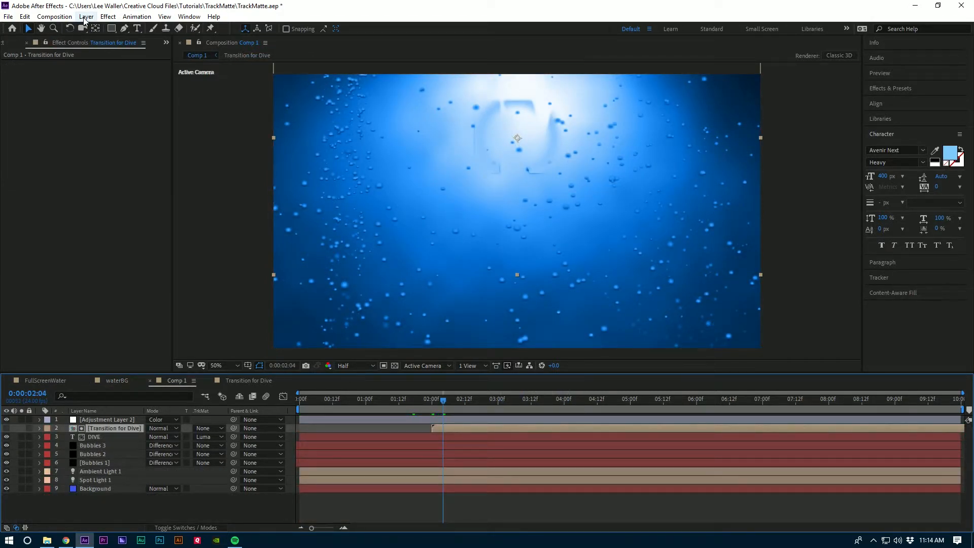
Step: Create a black (000000) solid named "transition for into deep" in Comp 1
{"action": "left_click", "coordinate": [85, 18]}
{"action": "mouse_move", "coordinate": [144, 29]}
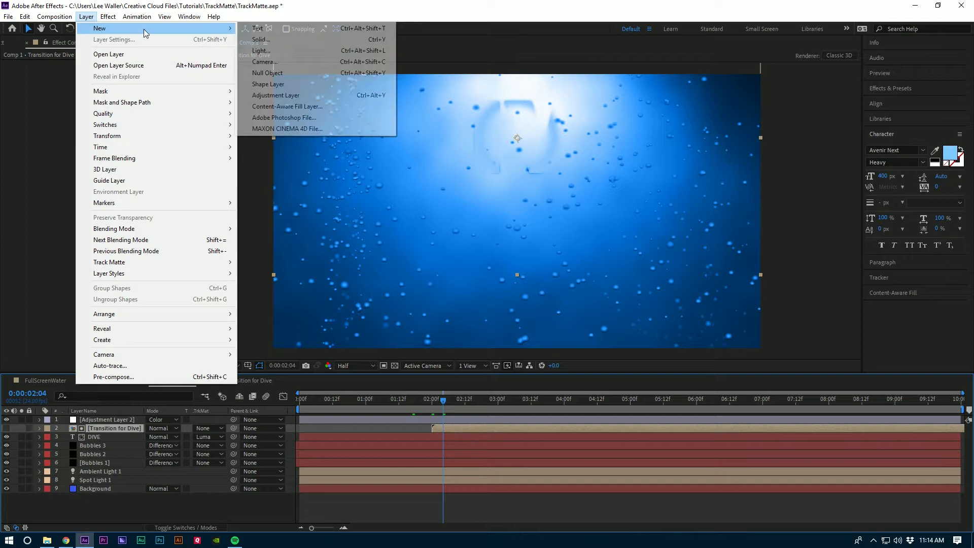
{"action": "left_click", "coordinate": [285, 39]}
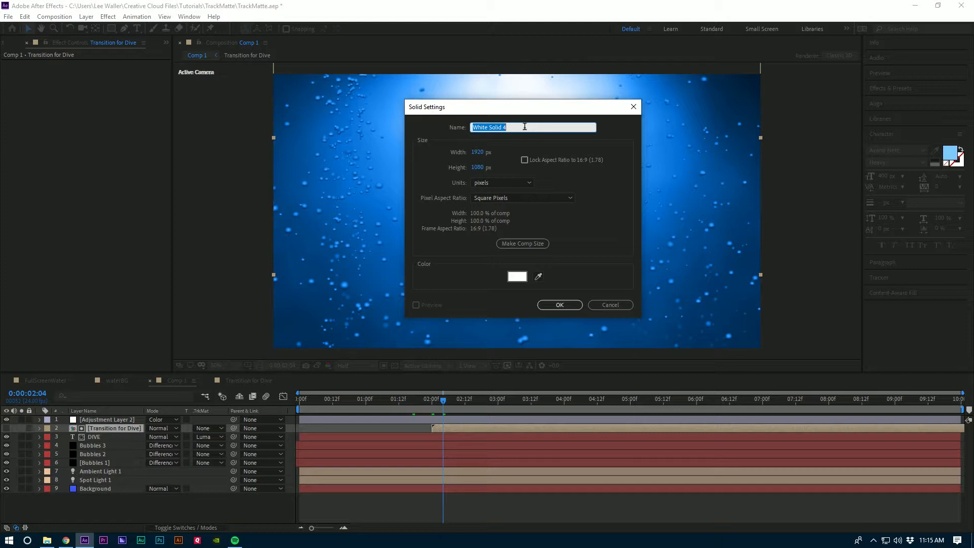
{"action": "type", "text": "transition for into deep"}
{"action": "left_click", "coordinate": [516, 276]}
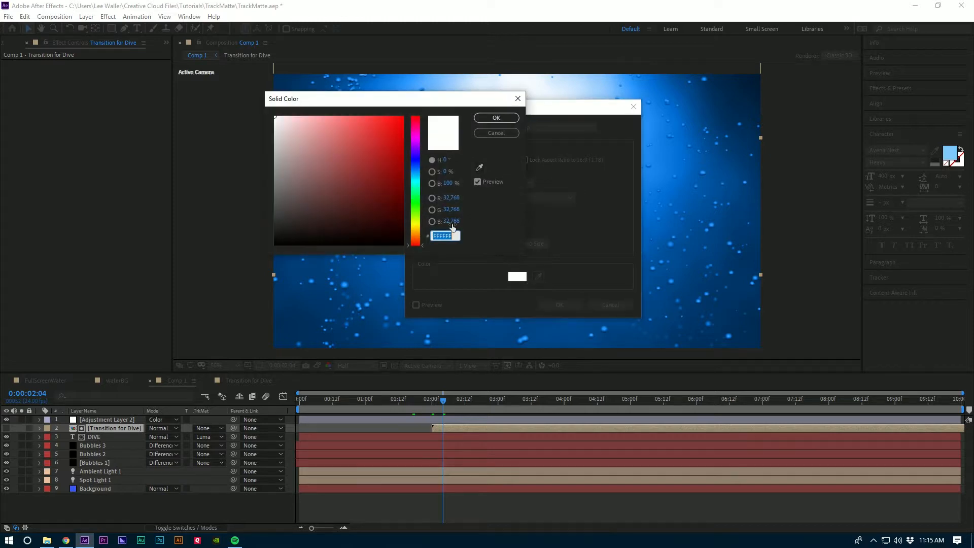
{"action": "type", "text": "000000"}
{"action": "left_click", "coordinate": [500, 118]}
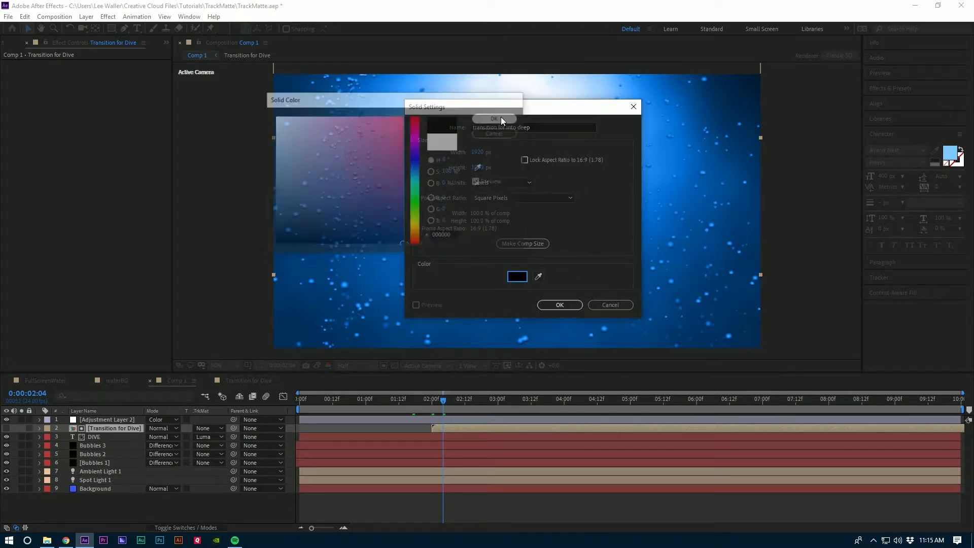
{"action": "left_click", "coordinate": [560, 305]}
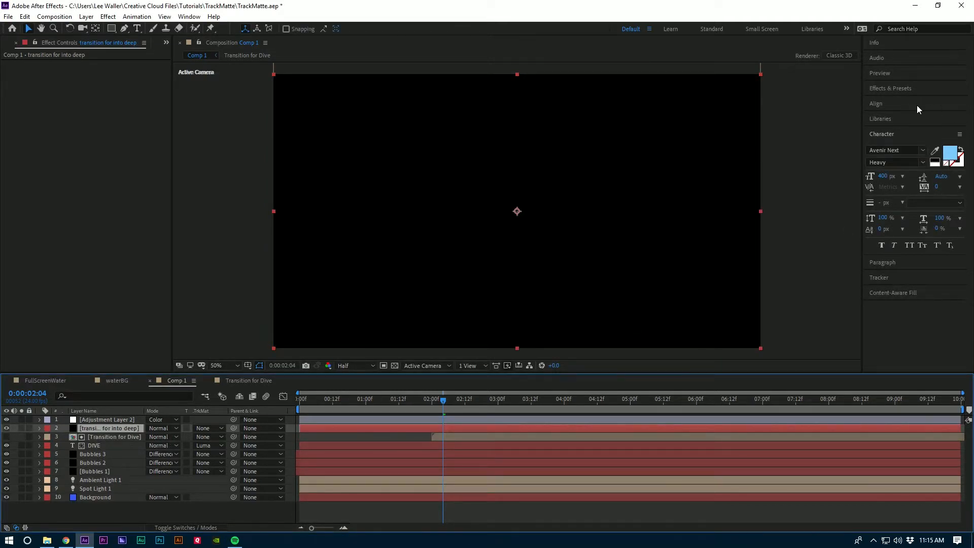
Step: Find the CC Mr. Mercury effect and apply it to the "transition for into deep" solid
{"action": "left_click", "coordinate": [899, 87]}
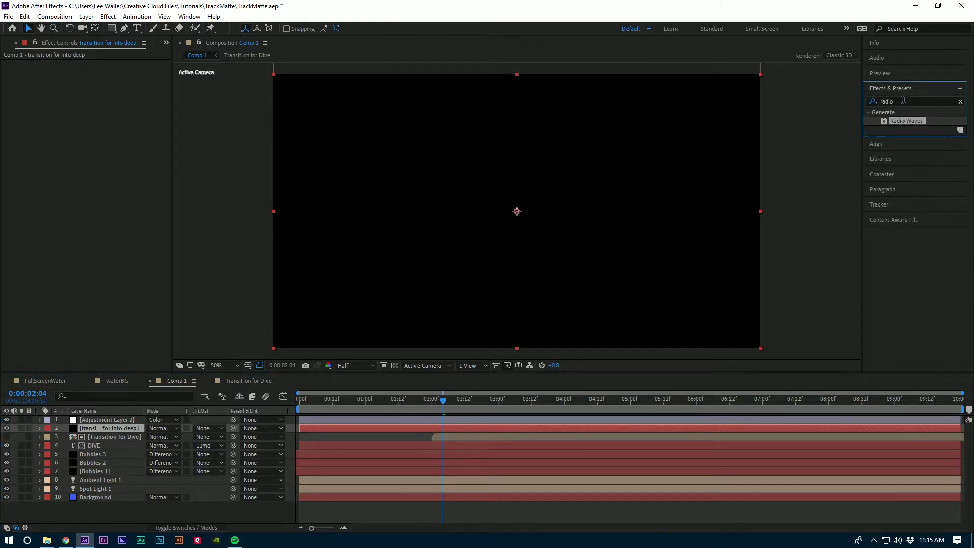
{"action": "double_click", "coordinate": [893, 102]}
{"action": "type", "text": "mr"}
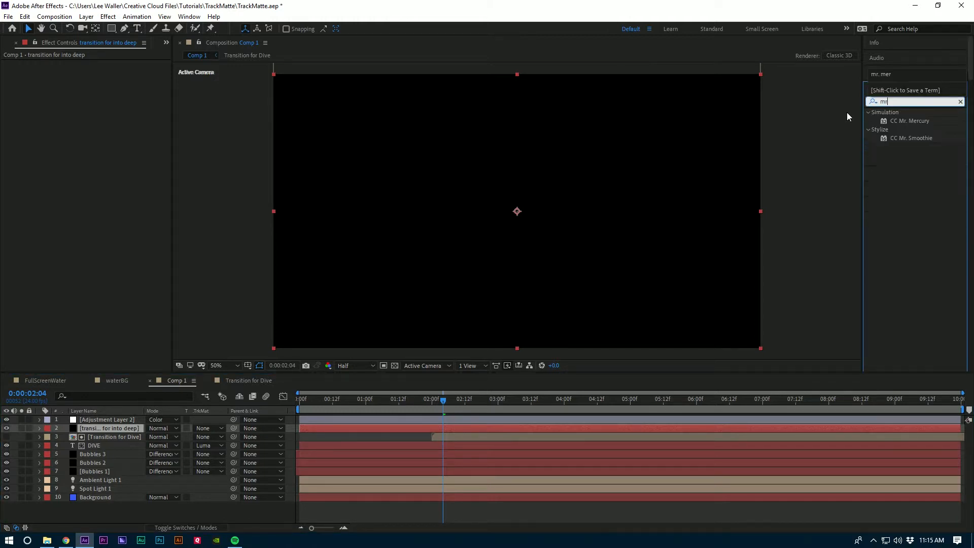
{"action": "left_click", "coordinate": [907, 121]}
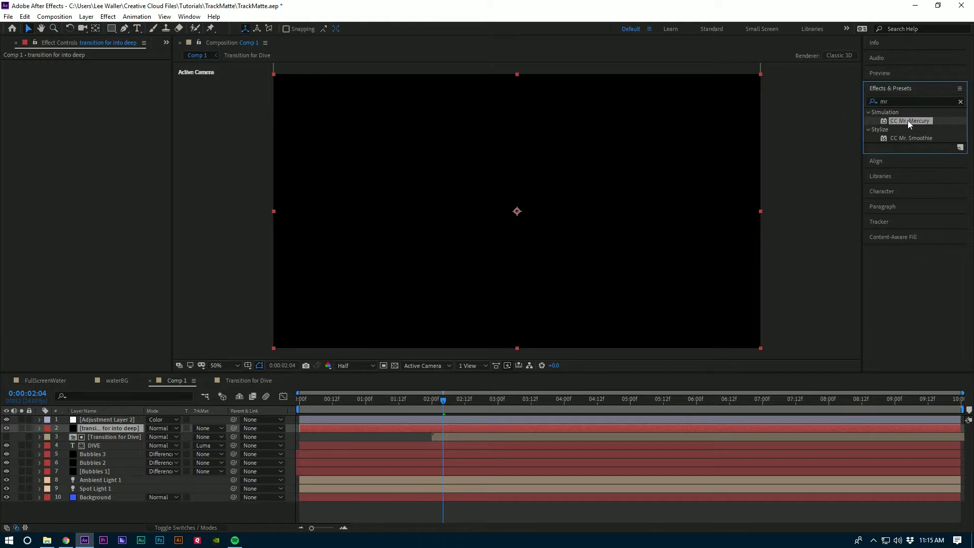
{"action": "left_click_drag", "start_coordinate": [900, 122], "coordinate": [438, 428]}
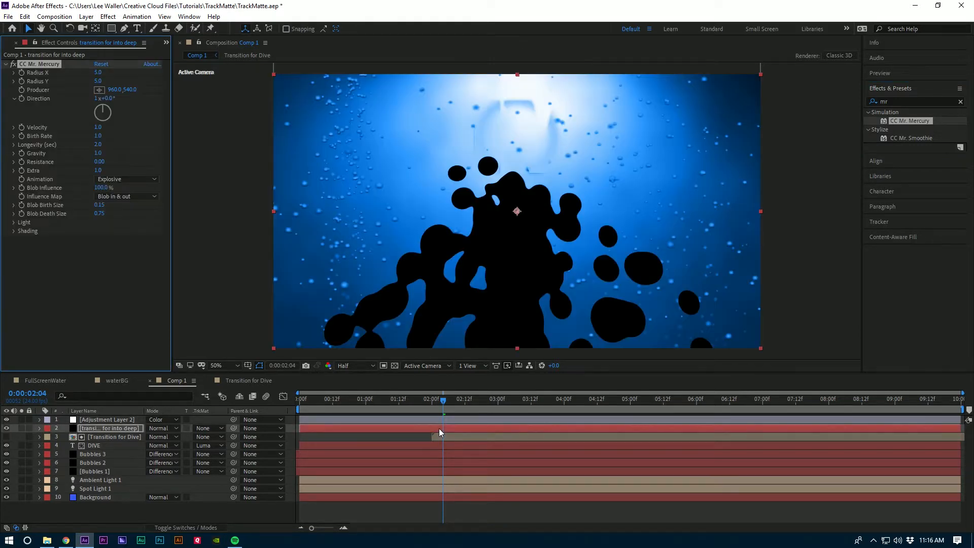
Step: Play Comp 1 from the start to examine the default CC Mr. Mercury motion, and stop playback
{"action": "left_click", "coordinate": [303, 400]}
{"action": "key", "text": "space"}
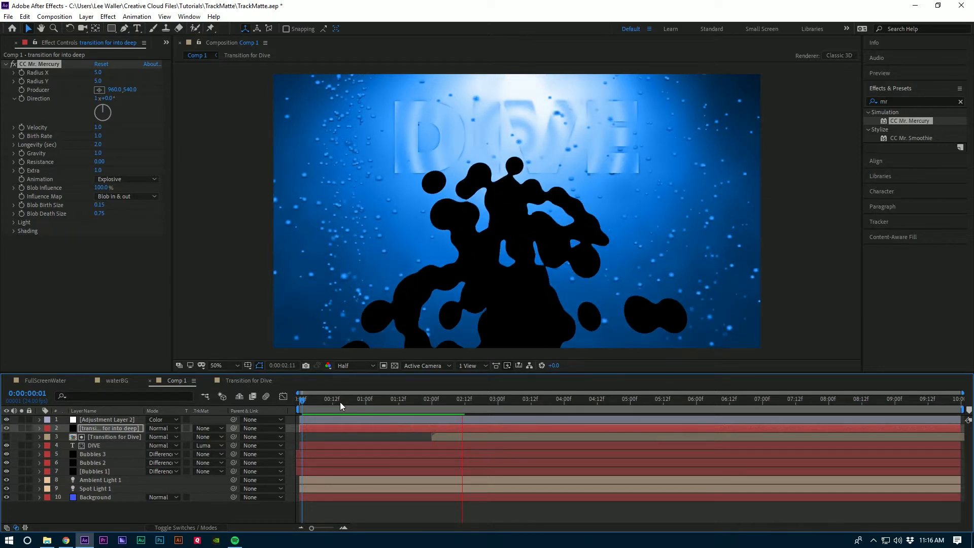
{"action": "key", "text": "space"}
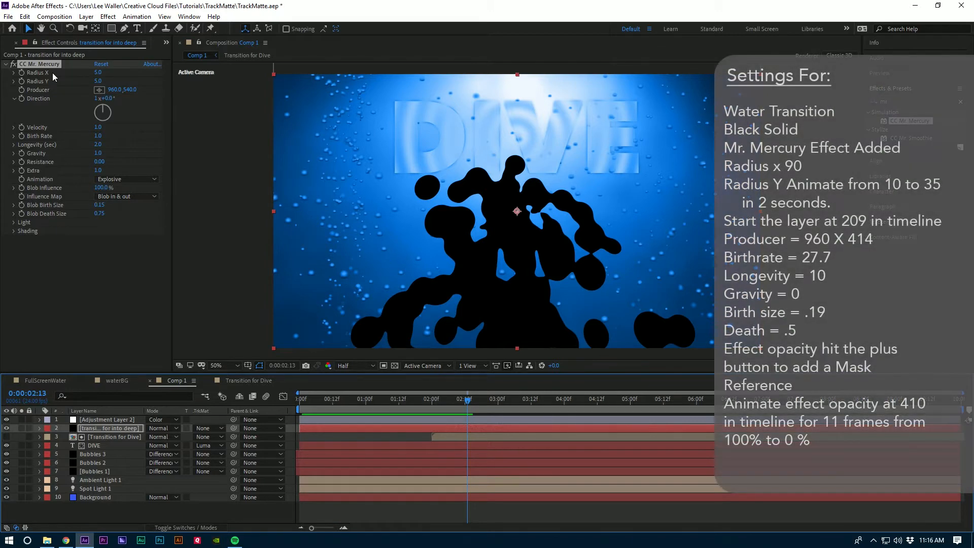
Step: Set the CC Mr. Mercury Radius X to 90
{"action": "left_click", "coordinate": [43, 75]}
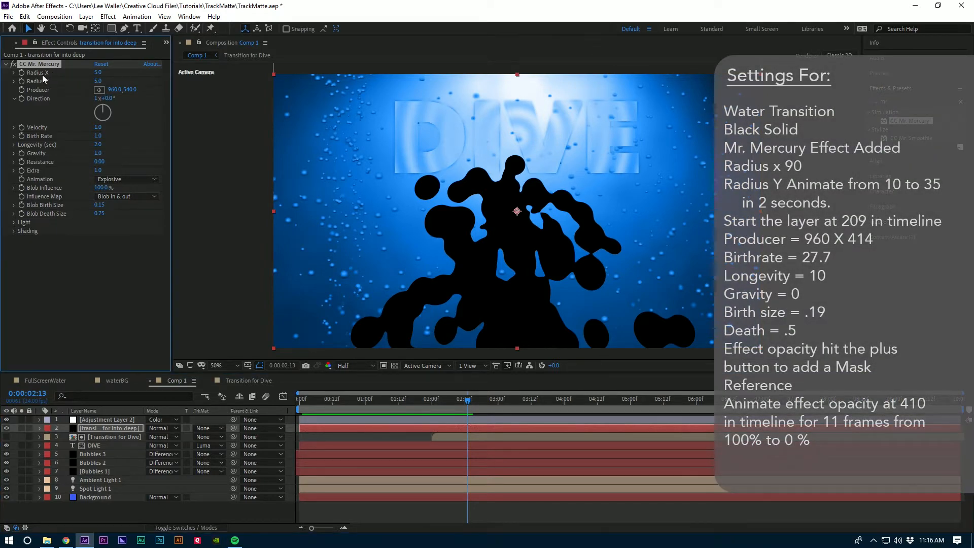
{"action": "left_click", "coordinate": [98, 72]}
{"action": "type", "text": "90"}
{"action": "key", "text": "Return"}
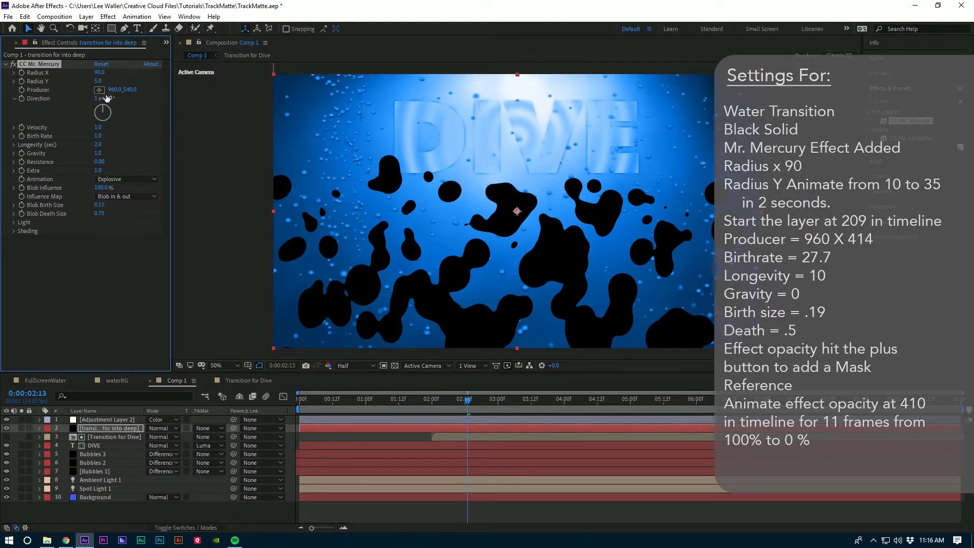
Step: Start keyframing Radius Y of CC Mr. Mercury at 0 seconds with a value of 10
{"action": "left_click", "coordinate": [306, 400]}
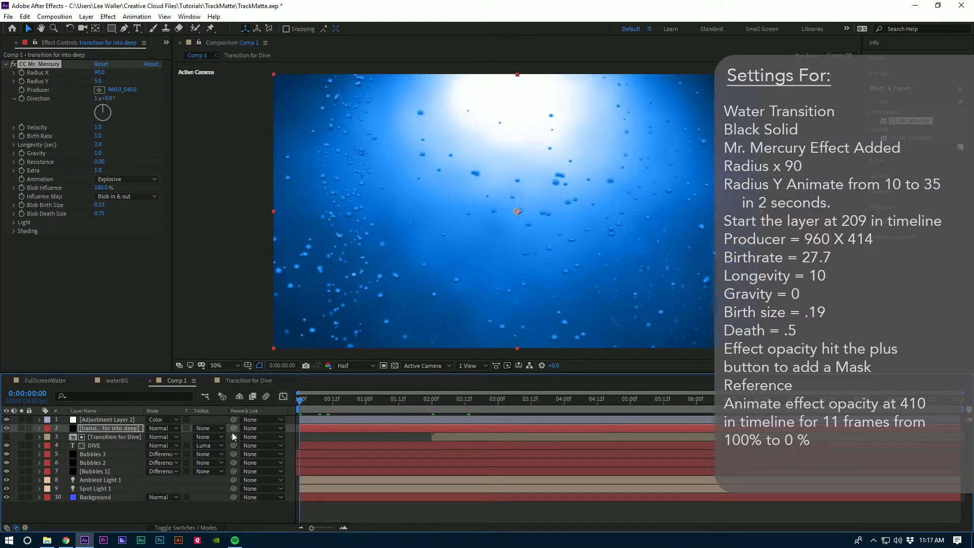
{"action": "left_click", "coordinate": [118, 428]}
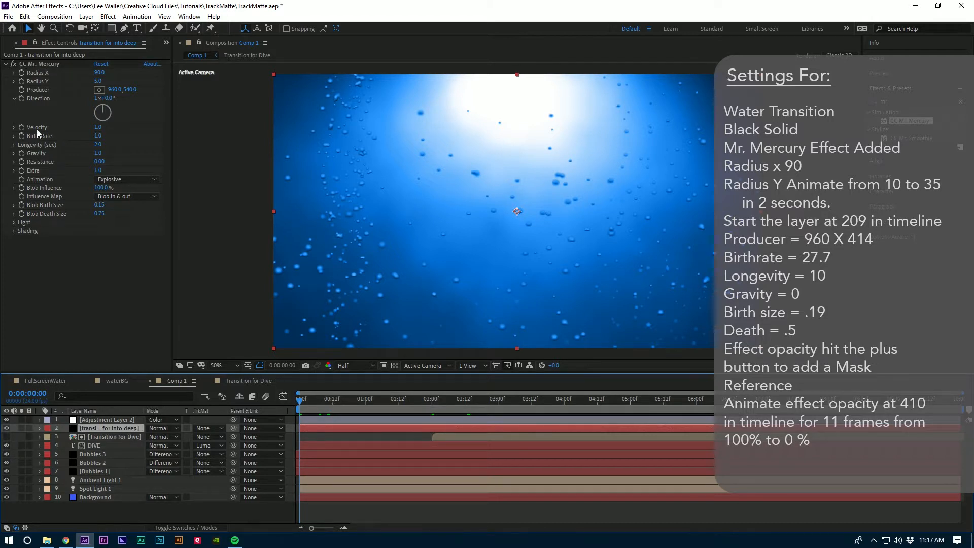
{"action": "left_click", "coordinate": [21, 81]}
{"action": "left_click", "coordinate": [98, 81]}
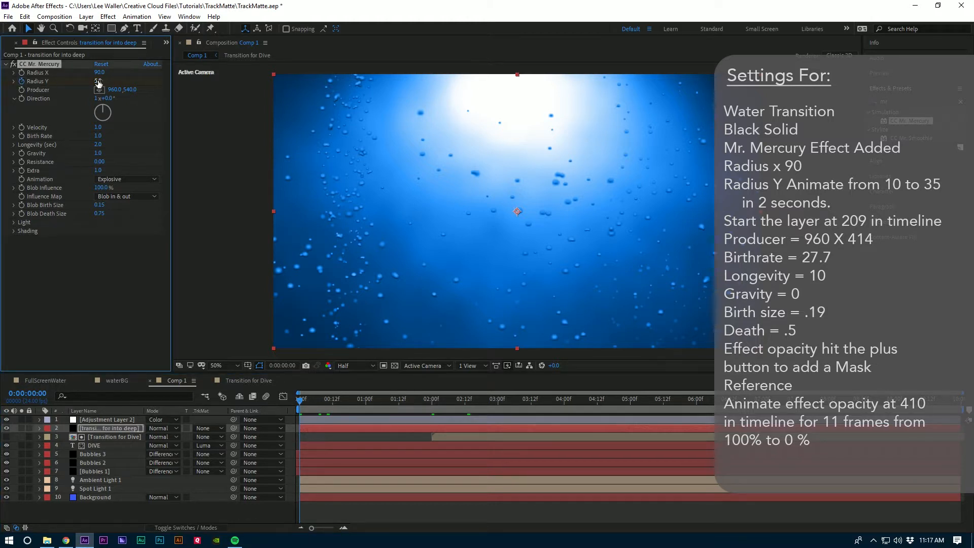
{"action": "type", "text": "10"}
{"action": "key", "text": "Return"}
Step: Add a Radius Y keyframe of 35 at 2 seconds and reveal the solid's keyframes in the timeline
{"action": "left_click", "coordinate": [431, 400]}
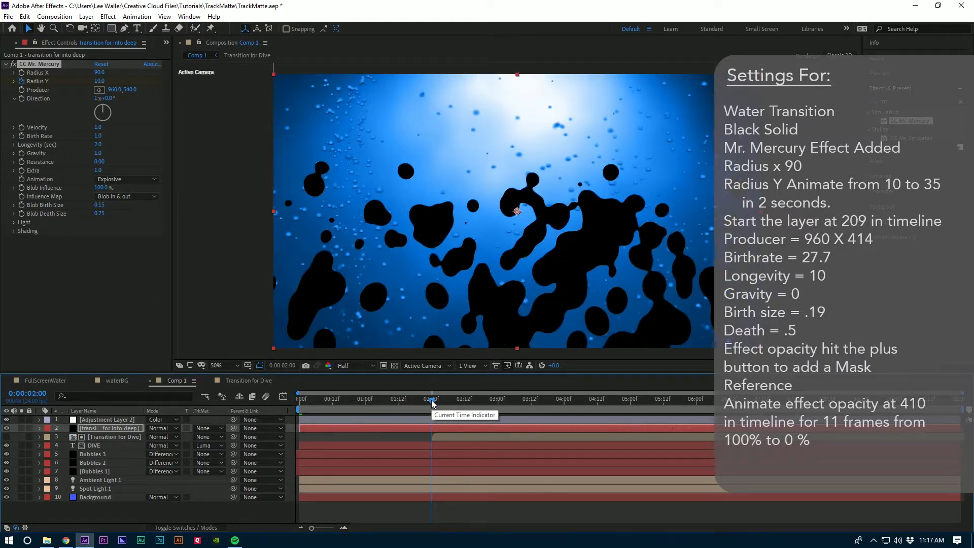
{"action": "left_click", "coordinate": [99, 81]}
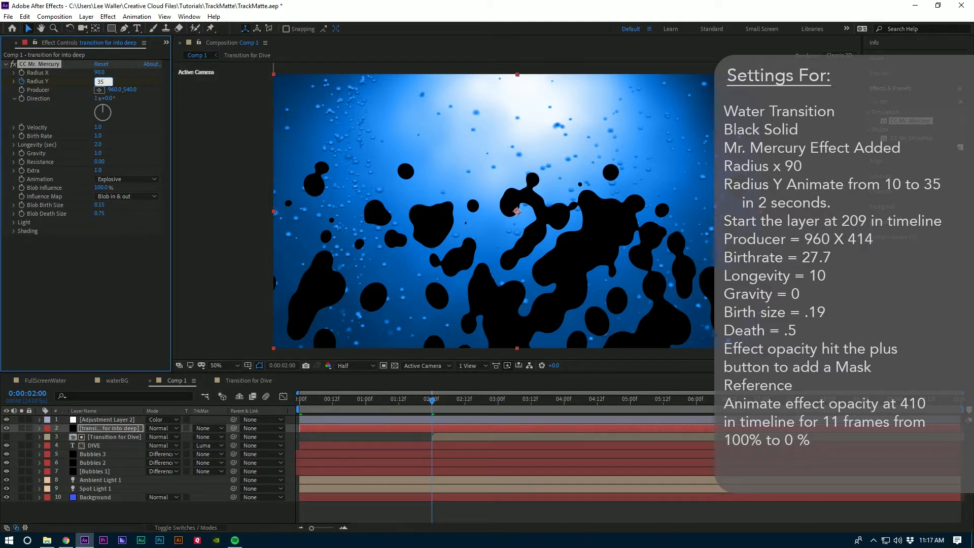
{"action": "key", "text": "Return"}
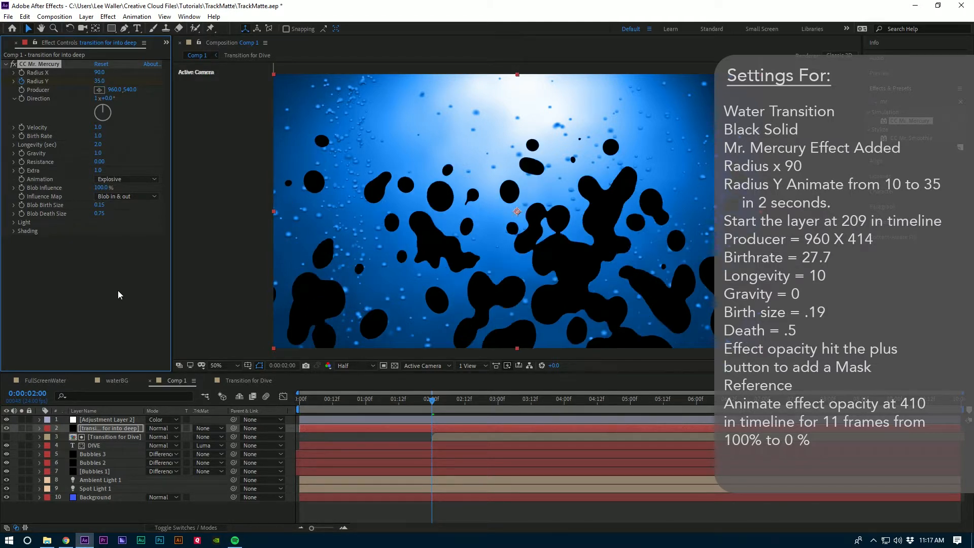
{"action": "left_click", "coordinate": [348, 431]}
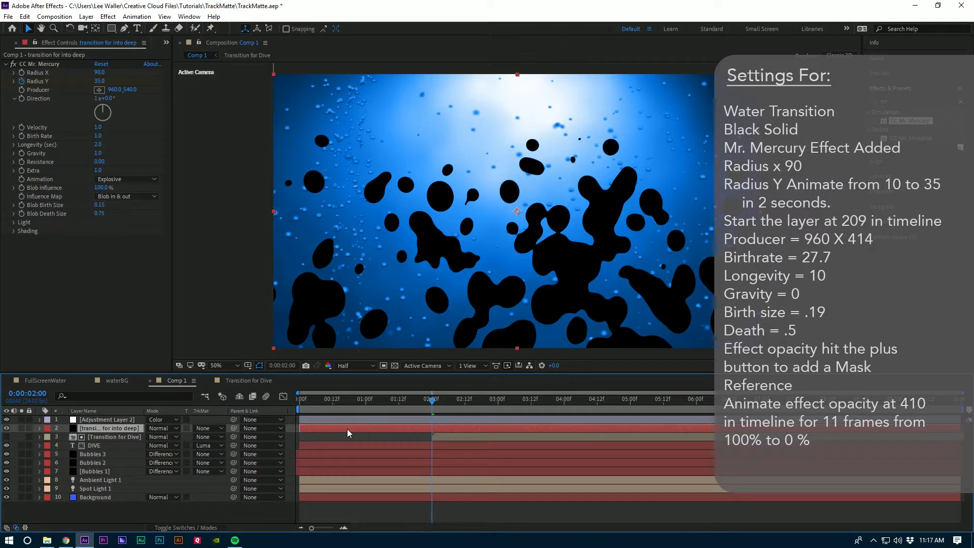
{"action": "key", "text": "u"}
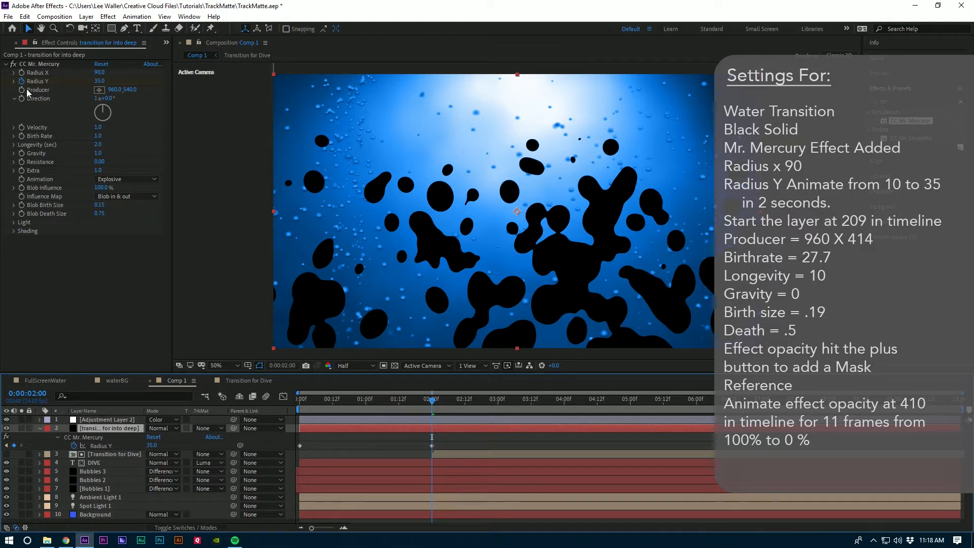
Step: Set the CC Mr. Mercury Producer's vertical position to 414 and the Birth Rate to 27.7
{"action": "left_click", "coordinate": [130, 90]}
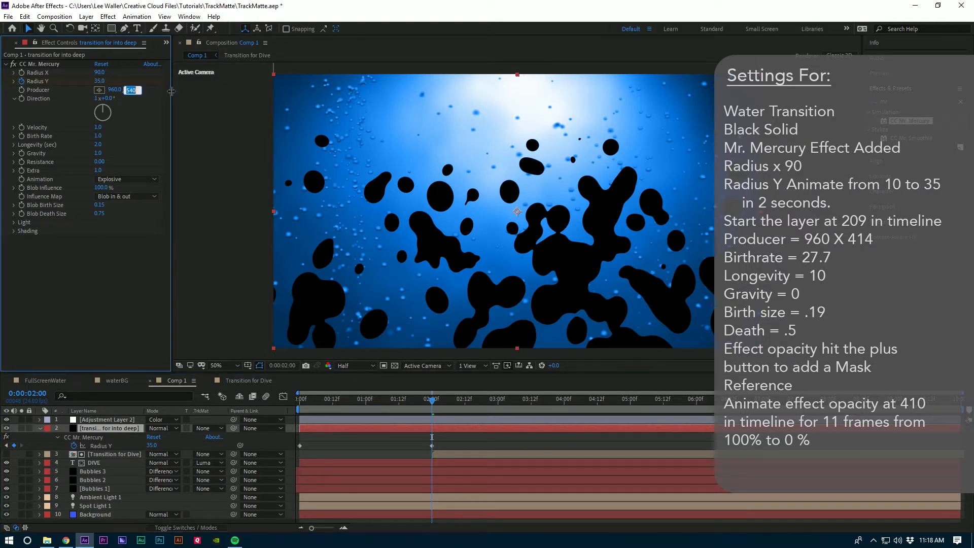
{"action": "type", "text": "414"}
{"action": "key", "text": "Return"}
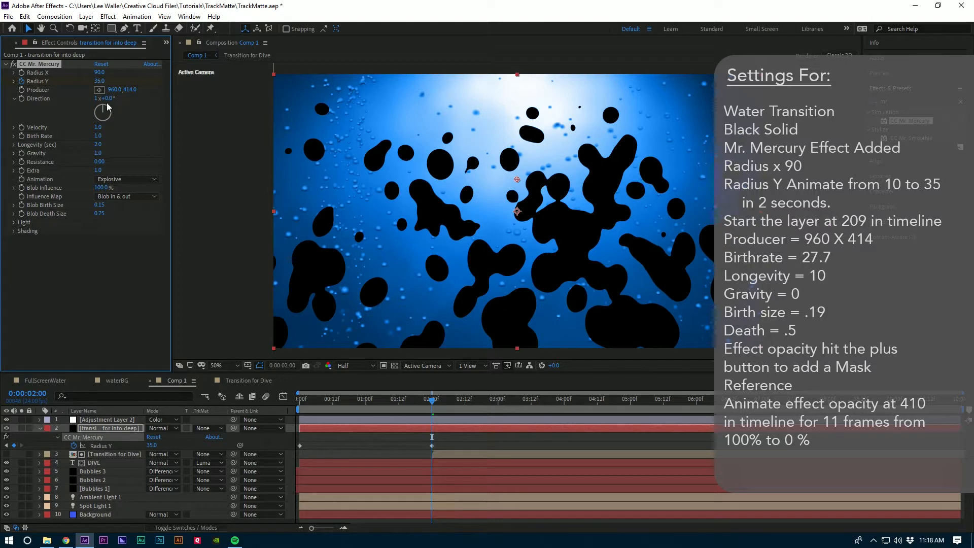
{"action": "left_click", "coordinate": [97, 136]}
{"action": "type", "text": "27.7"}
{"action": "key", "text": "Return"}
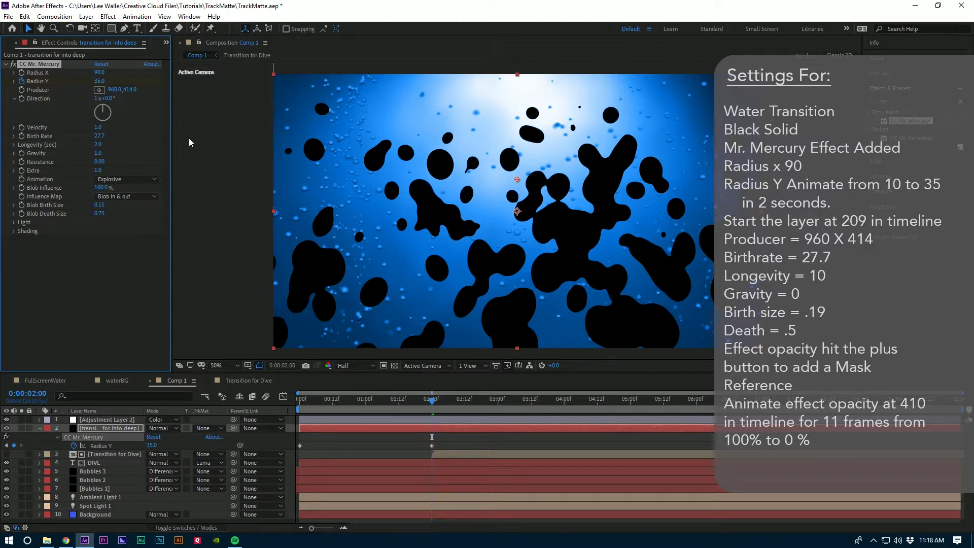
Step: Set the CC Mr. Mercury Longevity to 10 seconds and Gravity to 0
{"action": "left_click", "coordinate": [98, 144]}
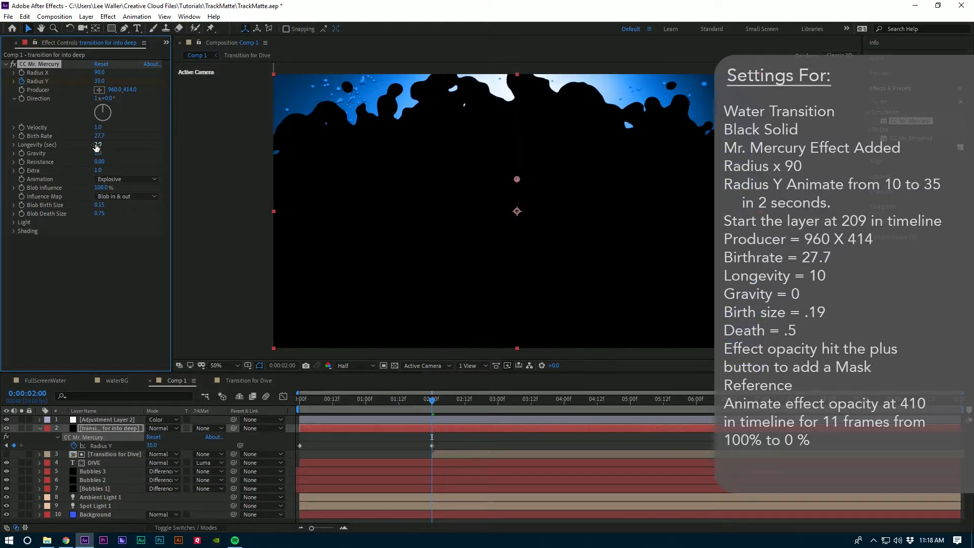
{"action": "type", "text": "10"}
{"action": "key", "text": "Return"}
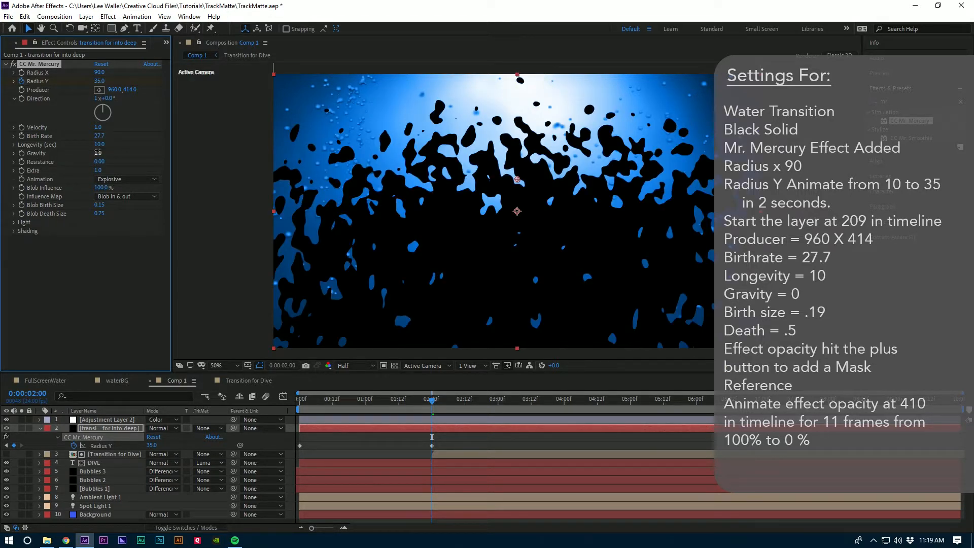
{"action": "left_click", "coordinate": [98, 152]}
{"action": "type", "text": "0"}
{"action": "key", "text": "Return"}
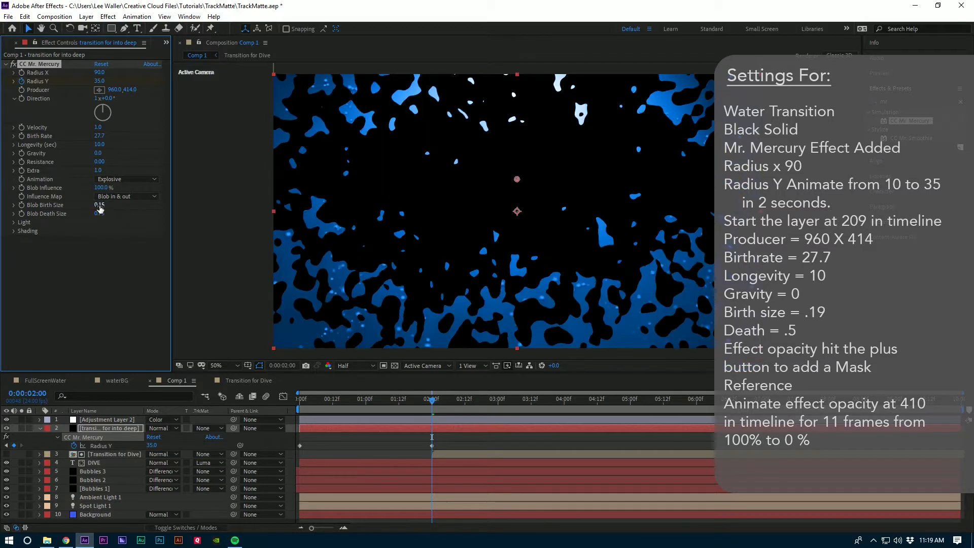
Step: Set the CC Mr. Mercury Blob Birth Size to 0.19 and Blob Death Size to 0.5
{"action": "left_click", "coordinate": [99, 206]}
{"action": "key", "text": "BackSpace"}
{"action": "type", "text": ".19"}
{"action": "key", "text": "Return"}
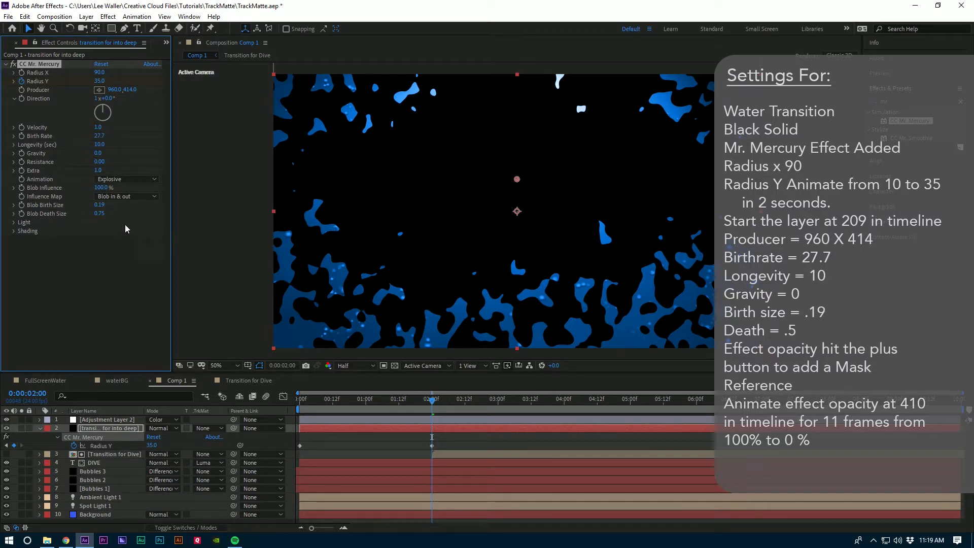
{"action": "left_click", "coordinate": [99, 214]}
{"action": "type", "text": ".5"}
{"action": "key", "text": "Return"}
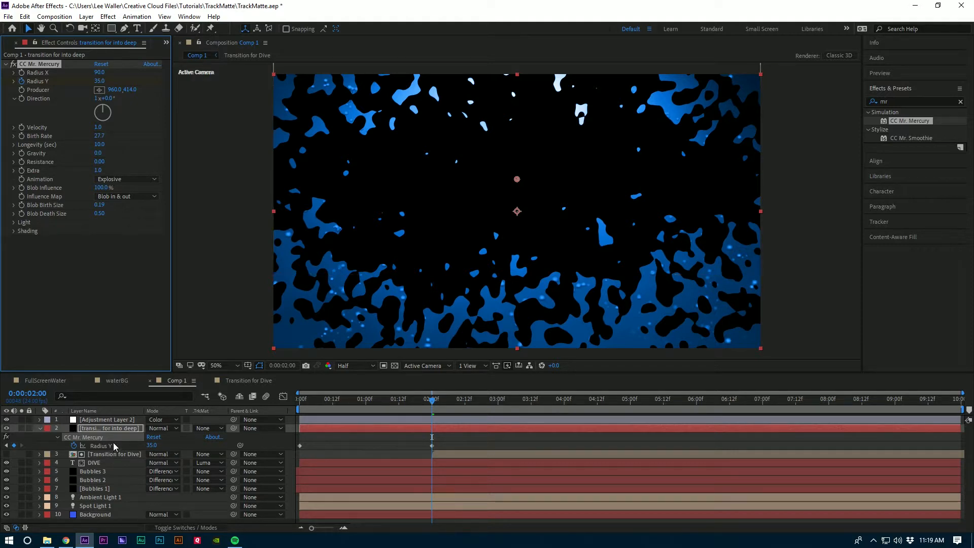
Step: Shift the "transition for into deep" solid in time so it starts at 0:00:02:09
{"action": "left_click_drag", "start_coordinate": [306, 429], "coordinate": [477, 427]}
{"action": "left_click", "coordinate": [451, 400]}
{"action": "left_click", "coordinate": [390, 400]}
{"action": "left_click_drag", "start_coordinate": [376, 405], "coordinate": [456, 413]}
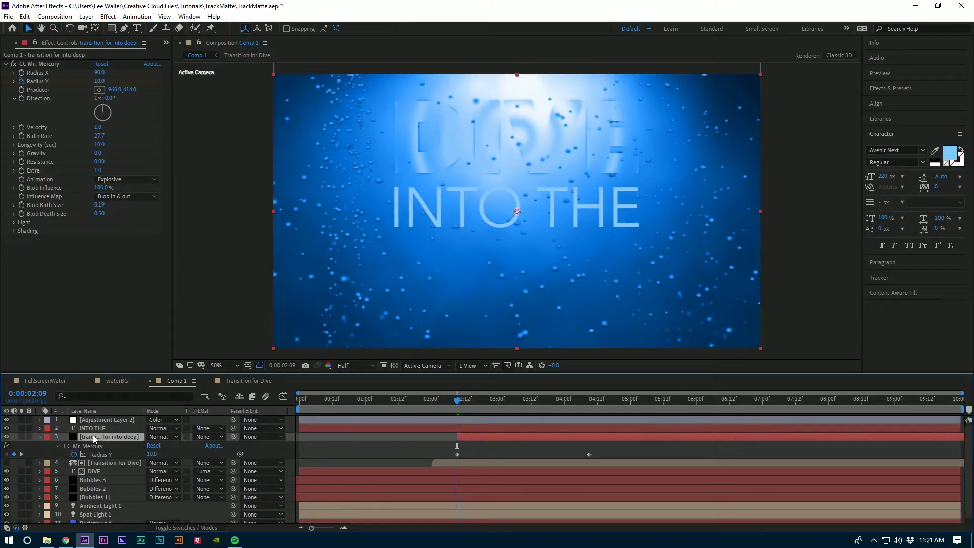
Step: Place the transition solid directly above INTO THE, set it as that text's Alpha Matte, and scrub through the reveal
{"action": "left_click_drag", "start_coordinate": [93, 436], "coordinate": [93, 423]}
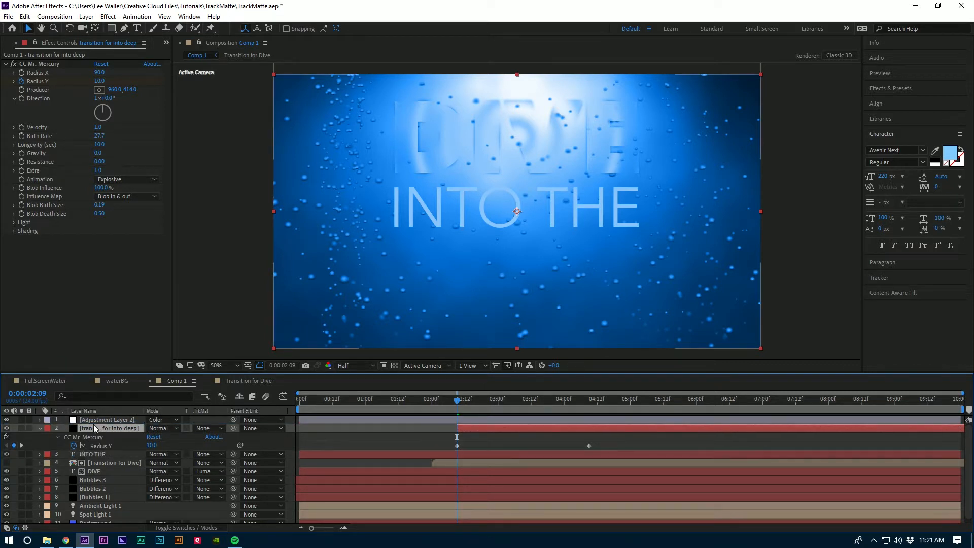
{"action": "left_click", "coordinate": [40, 428]}
{"action": "left_click", "coordinate": [81, 437]}
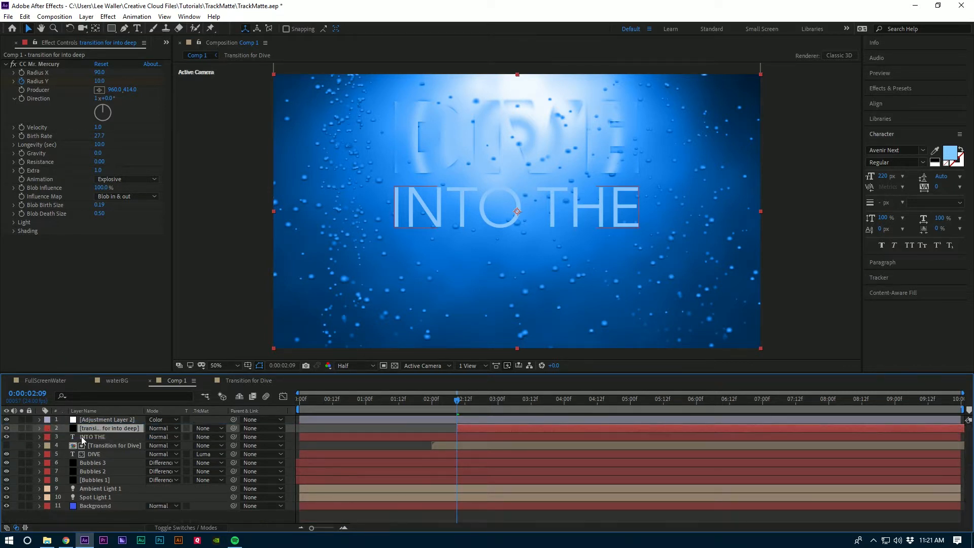
{"action": "left_click", "coordinate": [207, 436]}
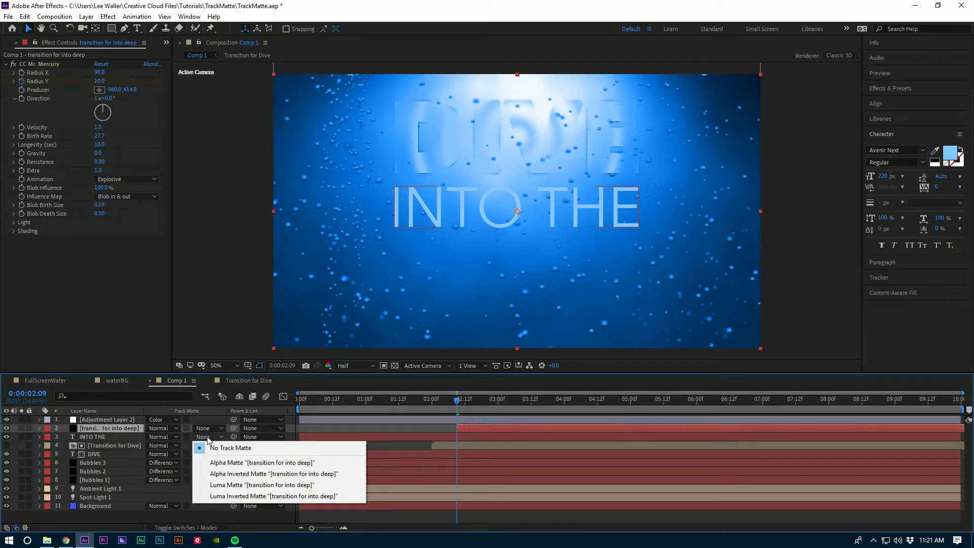
{"action": "left_click", "coordinate": [219, 462]}
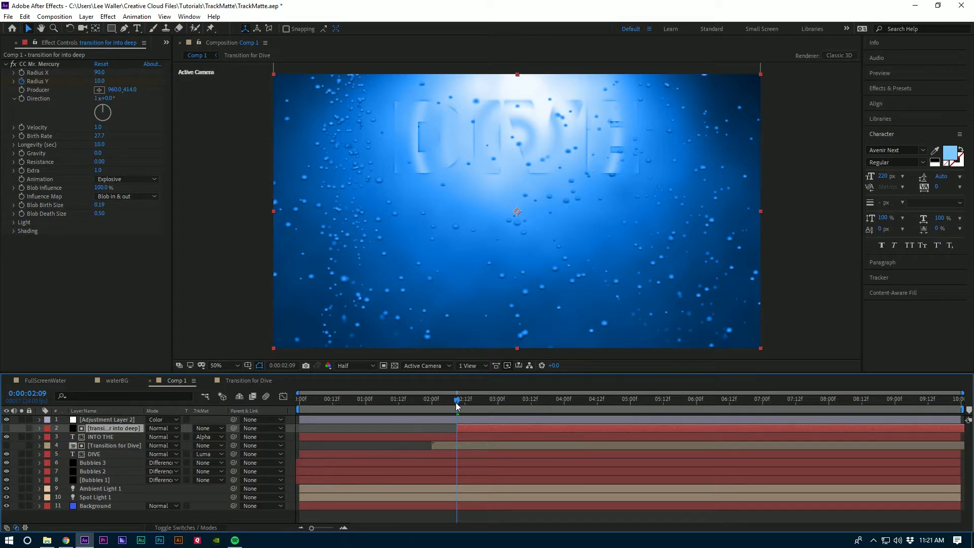
{"action": "left_click_drag", "start_coordinate": [459, 404], "coordinate": [530, 412]}
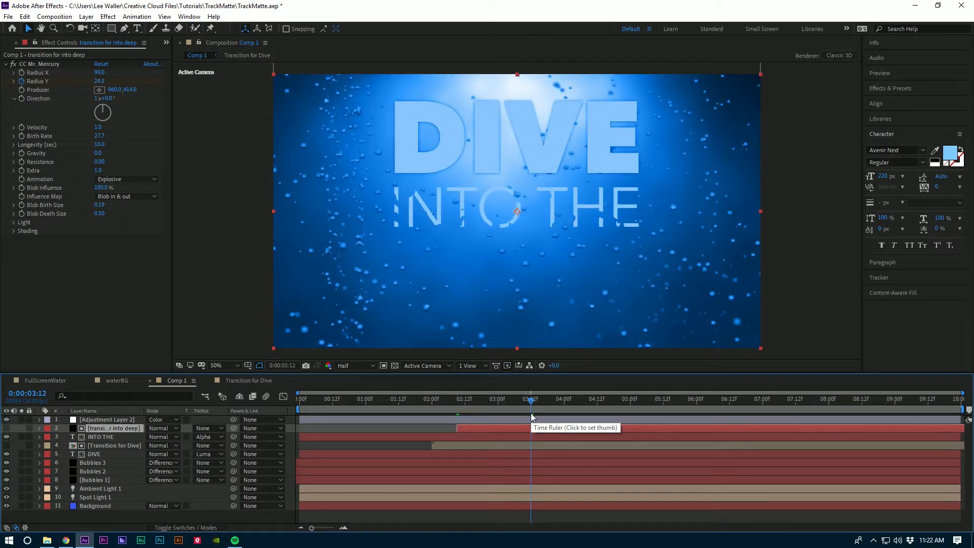
{"action": "left_click_drag", "start_coordinate": [527, 404], "coordinate": [453, 406]}
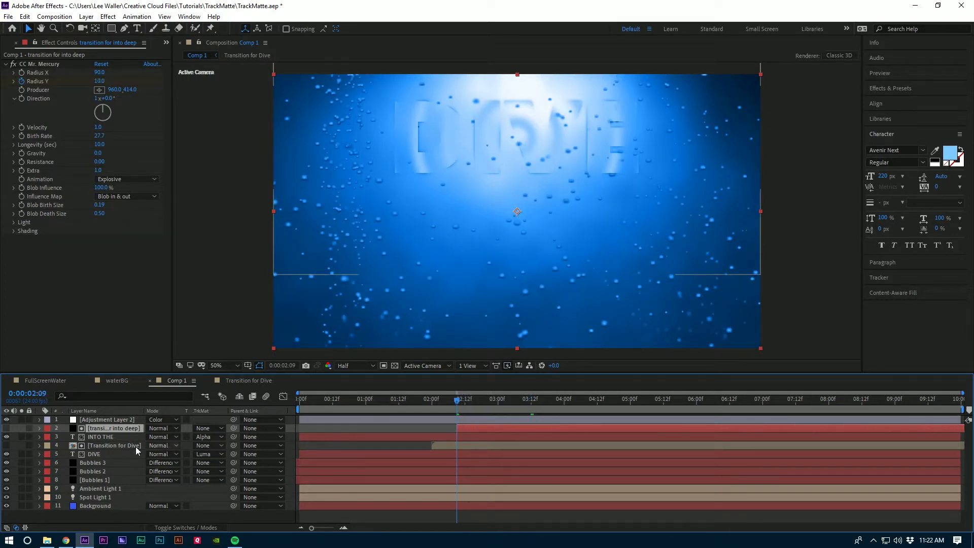
Step: Duplicate the DIVE text layer and place the copy directly below Adjustment Layer 2 in the layer stack
{"action": "left_click", "coordinate": [96, 454]}
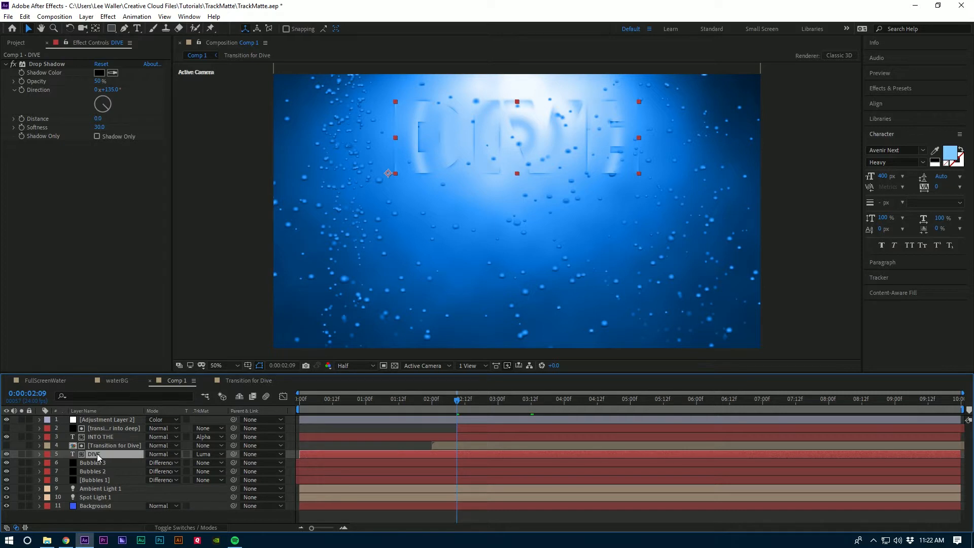
{"action": "key", "text": "ctrl+d"}
{"action": "key", "text": "ctrl+bracketright"}
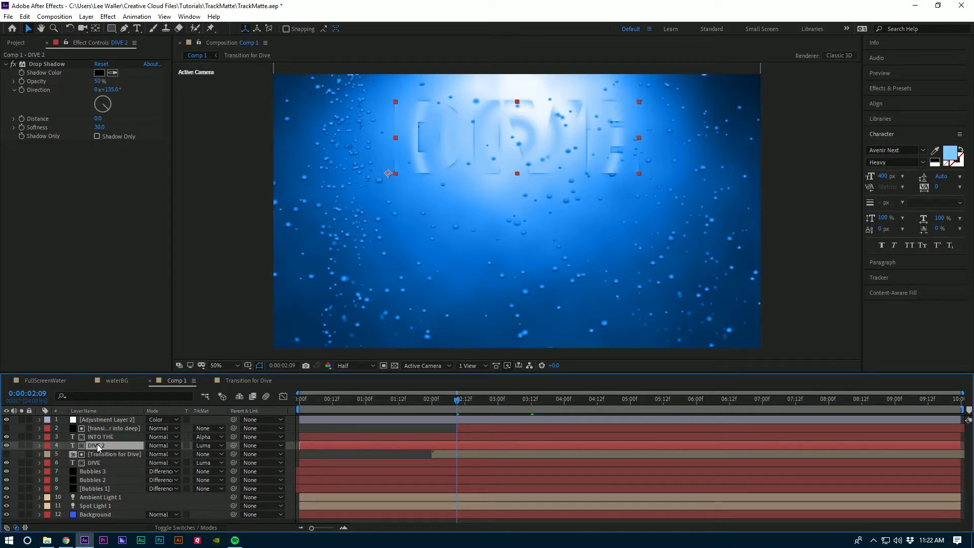
{"action": "left_click_drag", "start_coordinate": [98, 432], "coordinate": [96, 427]}
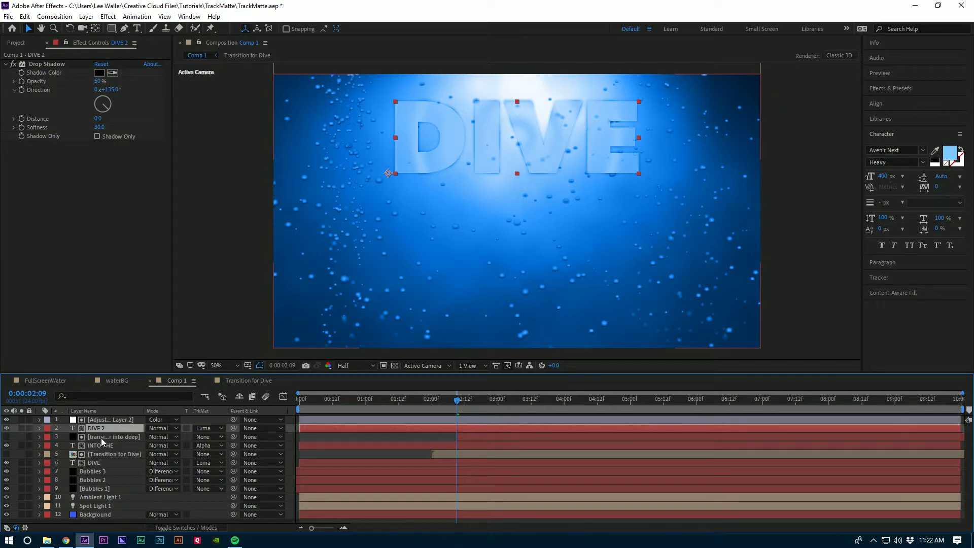
Step: Duplicate the "transition for into deep" solid and place the copy directly above the DIVE 2 layer
{"action": "left_click", "coordinate": [101, 438]}
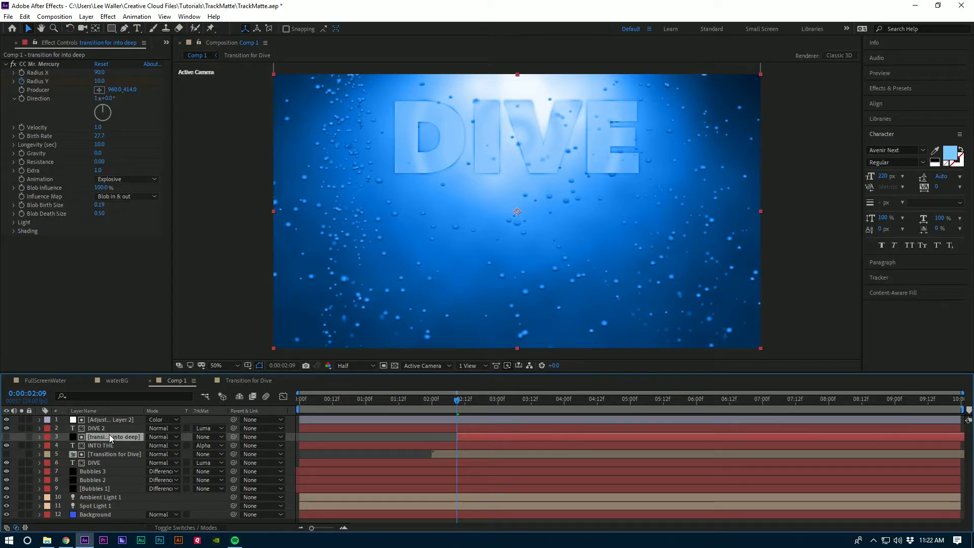
{"action": "key", "text": "ctrl+d"}
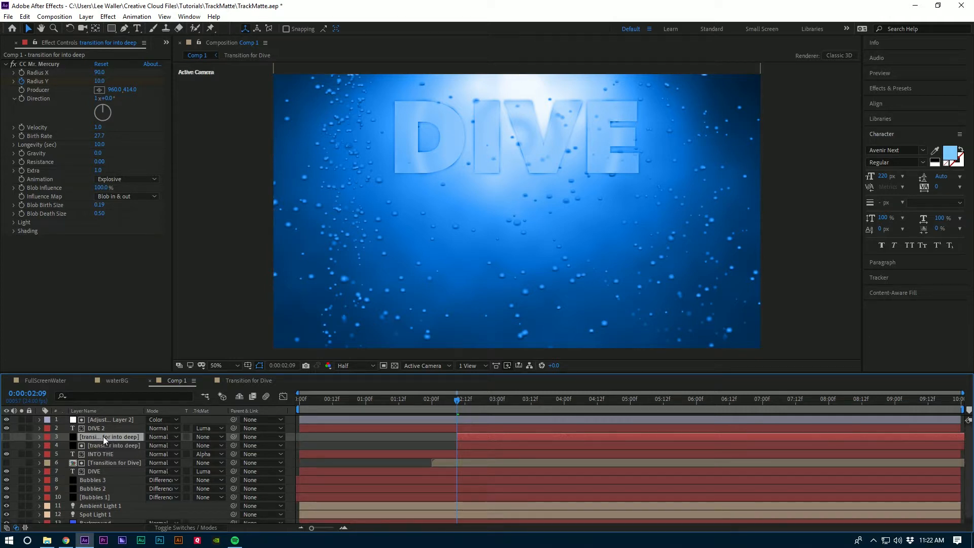
{"action": "left_click_drag", "start_coordinate": [102, 437], "coordinate": [105, 426]}
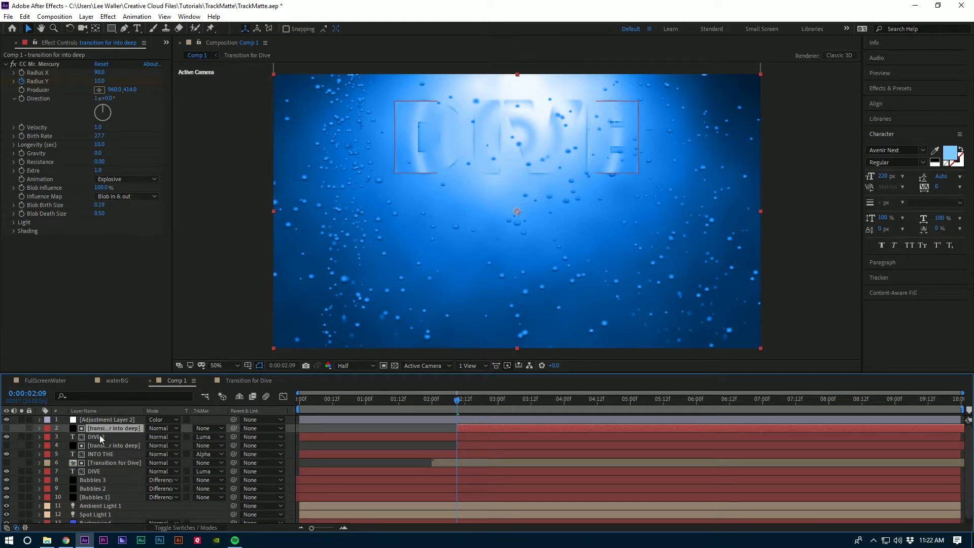
Step: Change the text of the duplicated DIVE 2 layer to DEEP and return to the Selection tool
{"action": "left_click", "coordinate": [100, 437]}
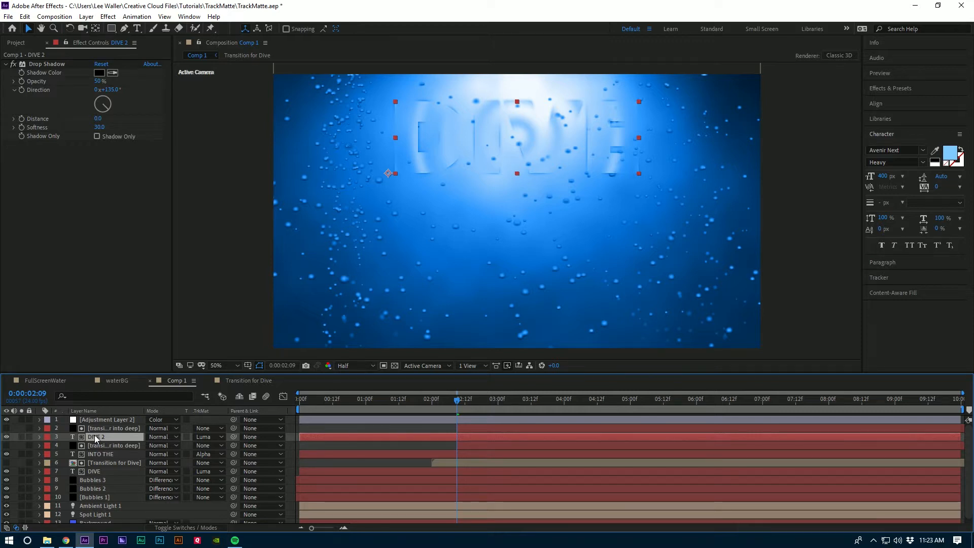
{"action": "double_click", "coordinate": [95, 436]}
{"action": "type", "text": "DEE"}
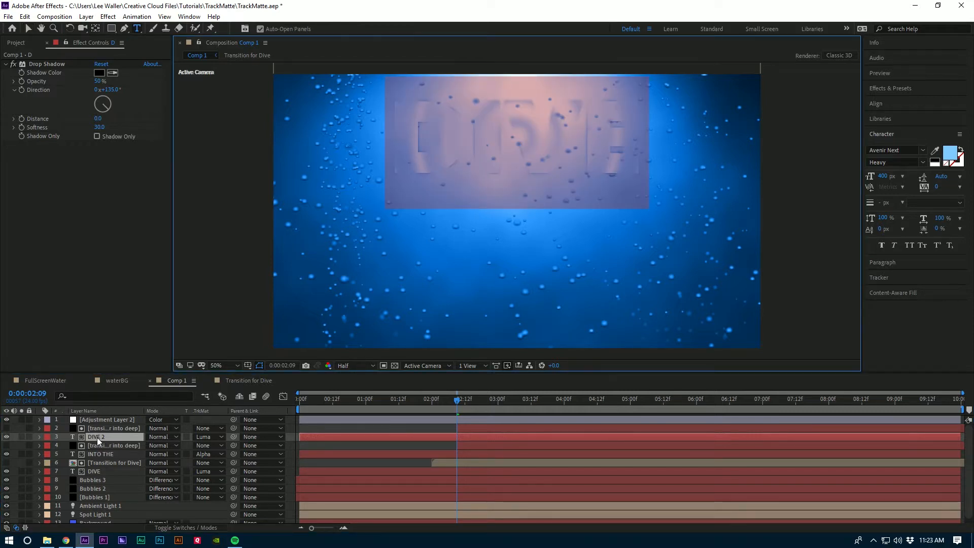
{"action": "type", "text": "P"}
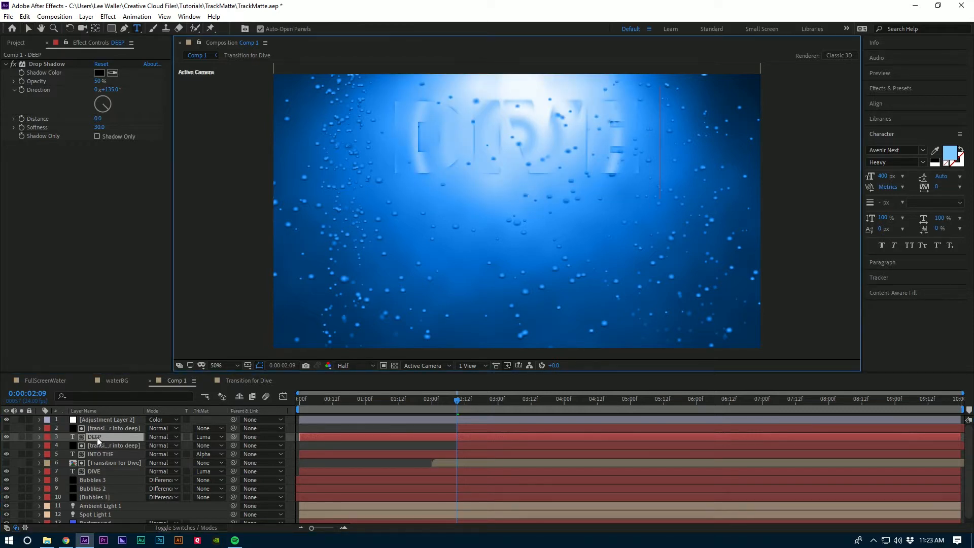
{"action": "key", "text": "KP_Enter"}
{"action": "key", "text": "v"}
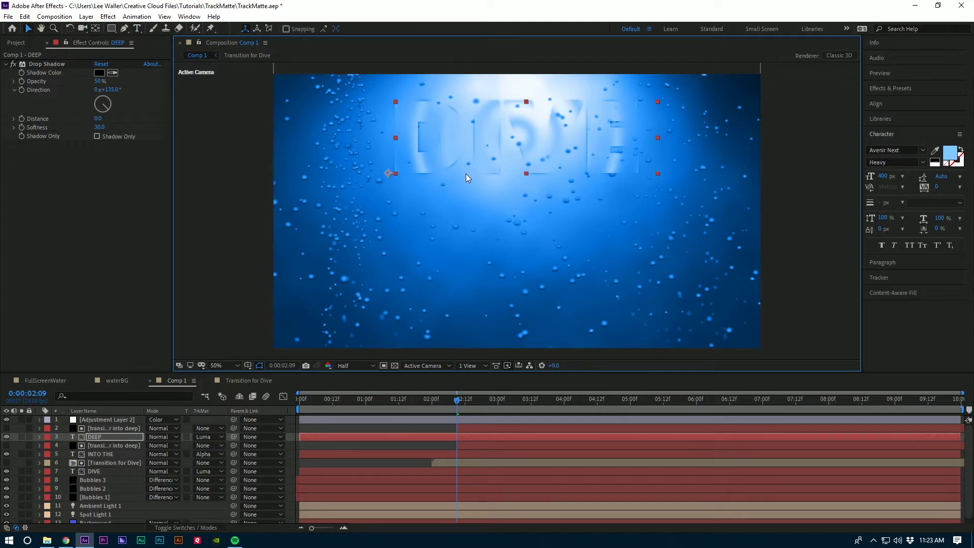
Step: Move the DEEP text straight down about 520 px, into the space beneath the INTO THE line
{"action": "key", "text": "shift+Down"}
{"action": "key", "text": "shift+Down"}
{"action": "key", "text": "shift+Down"}
{"action": "key", "text": "shift+Down"}
{"action": "key", "text": "shift+Down"}
{"action": "key", "text": "shift+Down"}
{"action": "key", "text": "shift+Down"}
{"action": "key", "text": "shift+Down"}
{"action": "key", "text": "shift+Down"}
{"action": "key", "text": "shift+Down"}
{"action": "key", "text": "shift+Down"}
{"action": "key", "text": "shift+Down"}
{"action": "key", "text": "shift+Down"}
{"action": "key", "text": "shift+Down"}
{"action": "key", "text": "shift+Down"}
{"action": "key", "text": "shift+Down"}
{"action": "key", "text": "shift+Down"}
{"action": "key", "text": "shift+Down"}
{"action": "key", "text": "shift+Down"}
{"action": "key", "text": "shift+Down"}
{"action": "key", "text": "shift+Down"}
{"action": "key", "text": "shift+Down"}
{"action": "key", "text": "shift+Down"}
{"action": "key", "text": "shift+Down"}
{"action": "key", "text": "shift+Down"}
{"action": "key", "text": "shift+Down"}
{"action": "key", "text": "shift+Down"}
{"action": "key", "text": "shift+Down"}
{"action": "key", "text": "shift+Down"}
{"action": "key", "text": "shift+Down"}
{"action": "key", "text": "shift+Down"}
{"action": "key", "text": "shift+Down"}
{"action": "key", "text": "shift+Down"}
{"action": "key", "text": "shift+Down"}
{"action": "key", "text": "shift+Down"}
{"action": "key", "text": "shift+Down"}
{"action": "key", "text": "shift+Down"}
{"action": "key", "text": "shift+Down"}
{"action": "key", "text": "shift+Down"}
{"action": "key", "text": "shift+Down"}
{"action": "key", "text": "shift+Down"}
{"action": "key", "text": "shift+Down"}
{"action": "key", "text": "shift+Down"}
{"action": "key", "text": "shift+Down"}
{"action": "key", "text": "shift+Down"}
{"action": "key", "text": "shift+Down"}
{"action": "key", "text": "shift+Down"}
{"action": "key", "text": "shift+Down"}
{"action": "key", "text": "shift+Down"}
{"action": "key", "text": "shift+Down"}
{"action": "key", "text": "shift+Down"}
{"action": "key", "text": "shift+Down"}
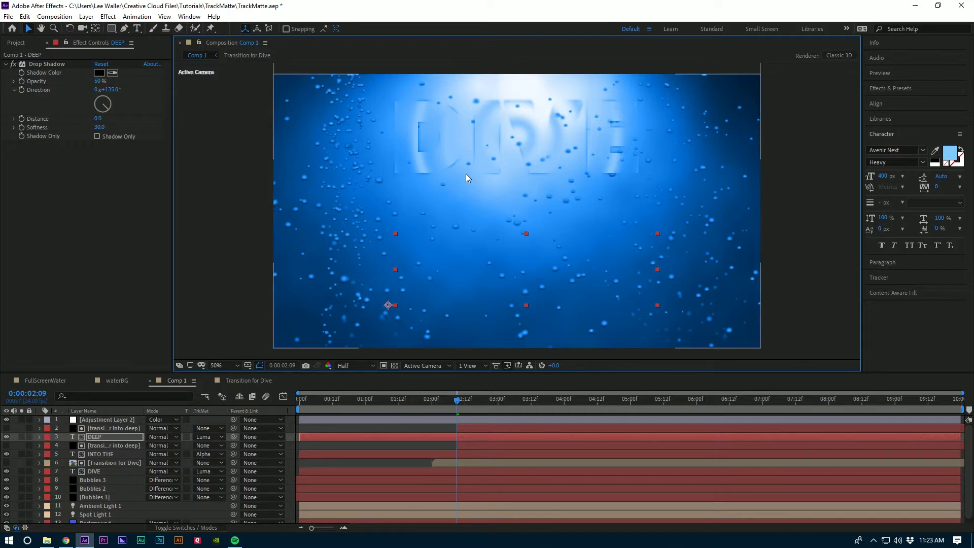
Step: Turn off the DEEP layer's track matte and set its font size to 372 px
{"action": "left_click", "coordinate": [208, 437]}
{"action": "left_click", "coordinate": [211, 442]}
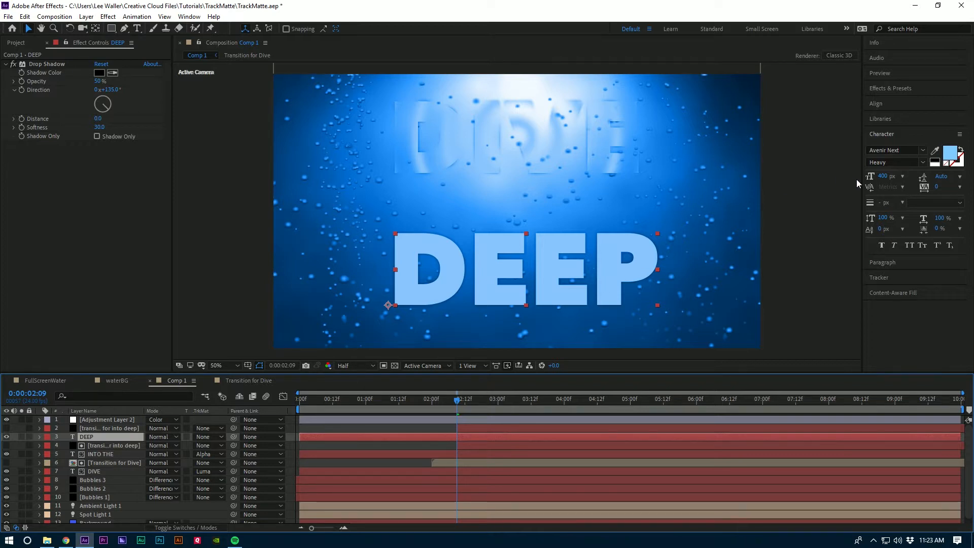
{"action": "left_click", "coordinate": [883, 176]}
{"action": "type", "text": "300"}
{"action": "key", "text": "Return"}
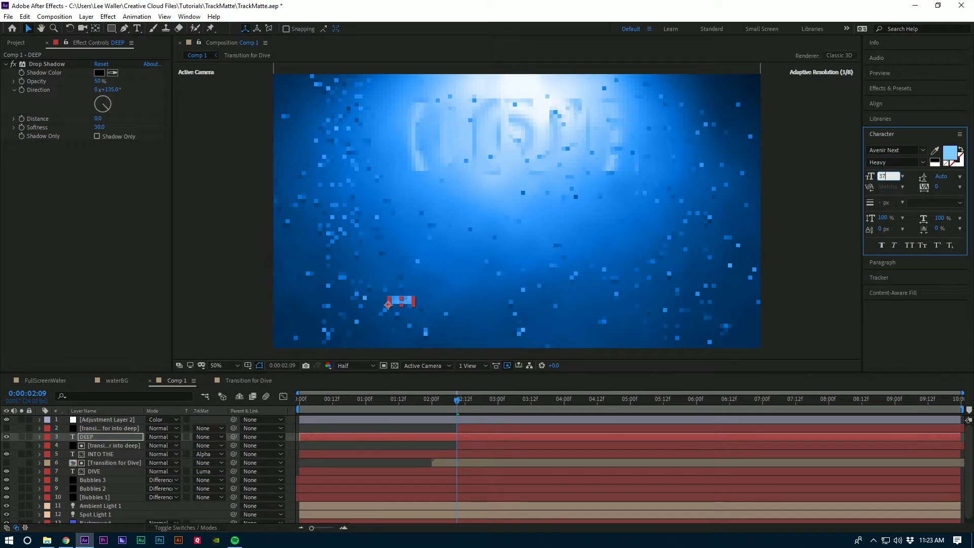
Step: Set the DEEP layer's track matte to Alpha Matte using the "transition for into deep" solid above it
{"action": "left_click", "coordinate": [115, 437]}
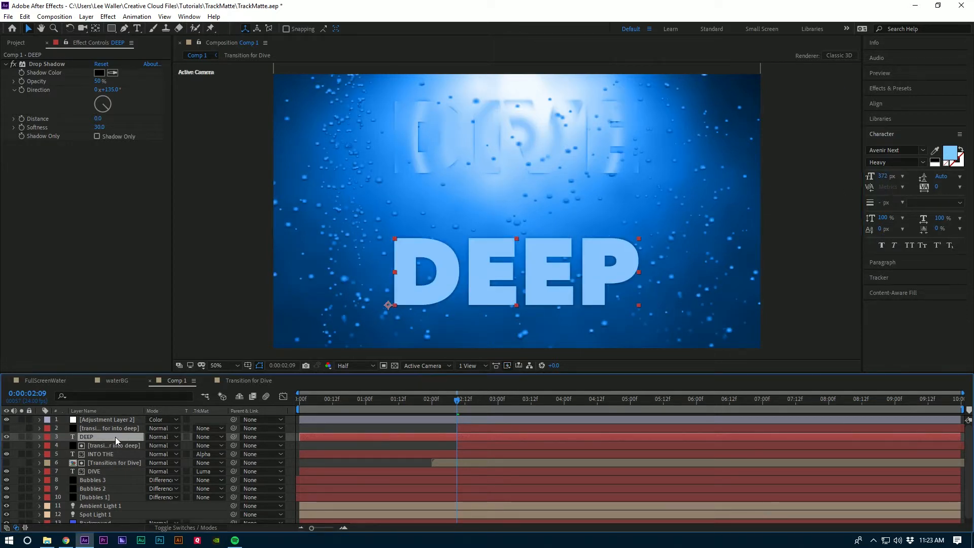
{"action": "left_click", "coordinate": [211, 436]}
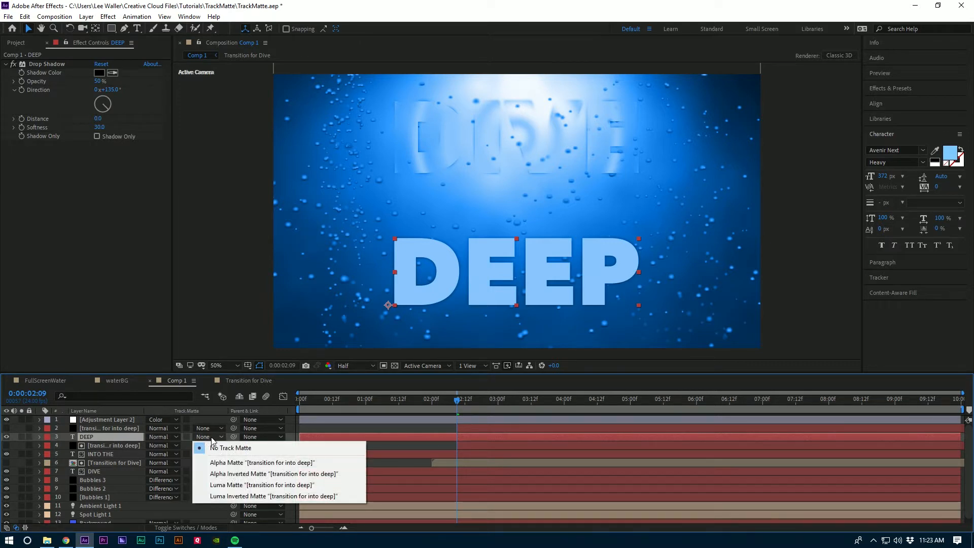
{"action": "left_click", "coordinate": [221, 459]}
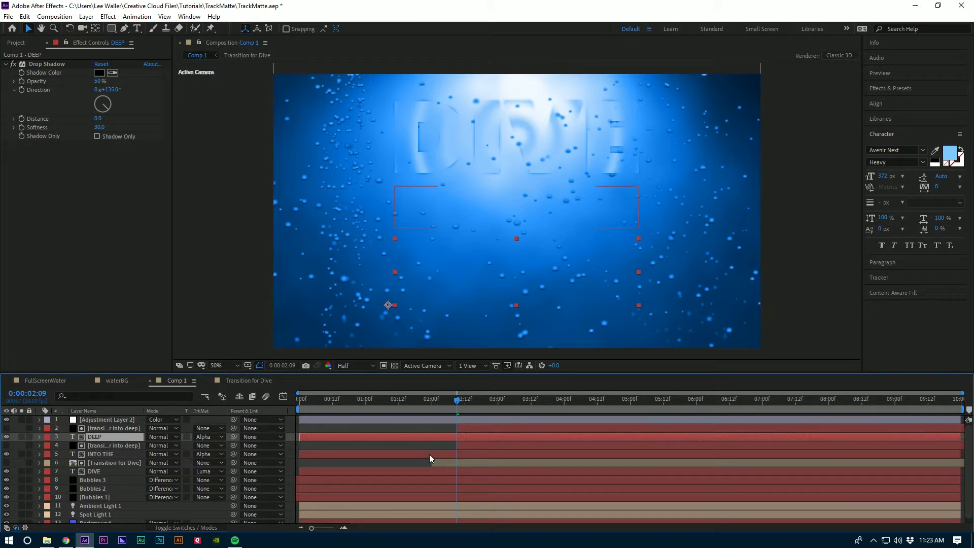
{"action": "left_click", "coordinate": [108, 453]}
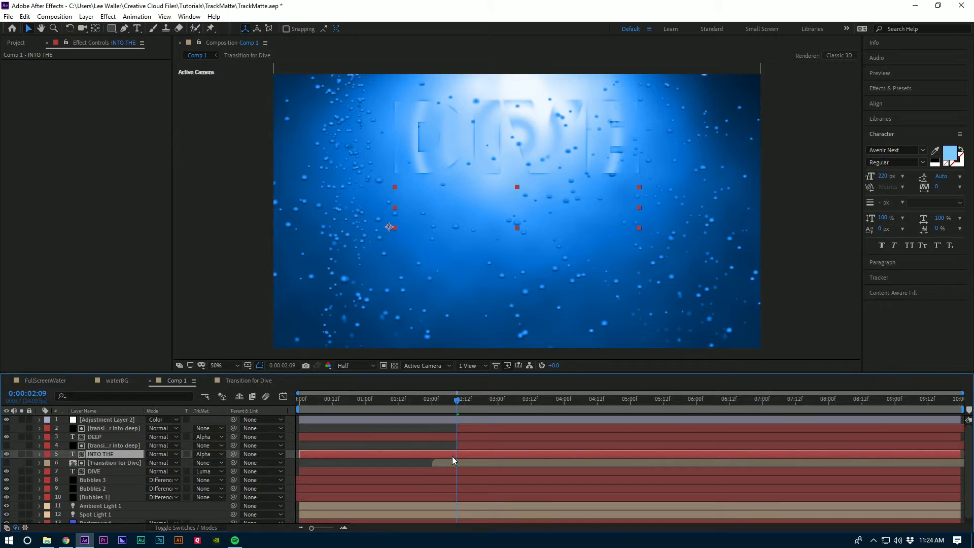
{"action": "left_click", "coordinate": [111, 445]}
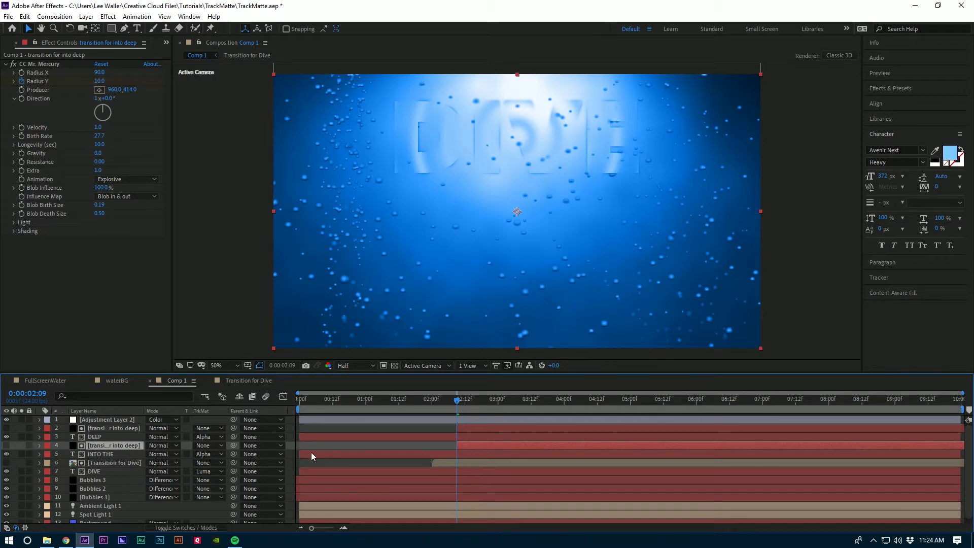
{"action": "left_click", "coordinate": [94, 437]}
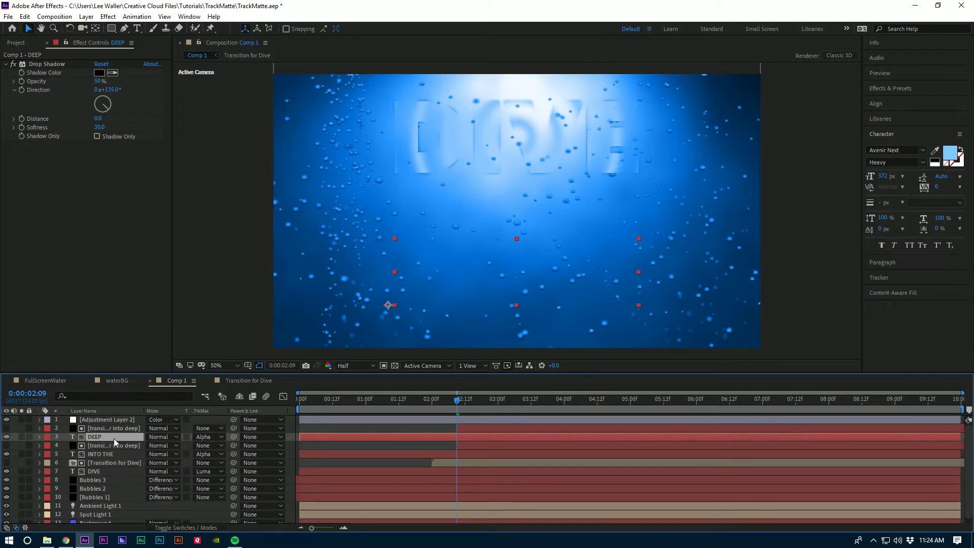
{"action": "left_click", "coordinate": [114, 445]}
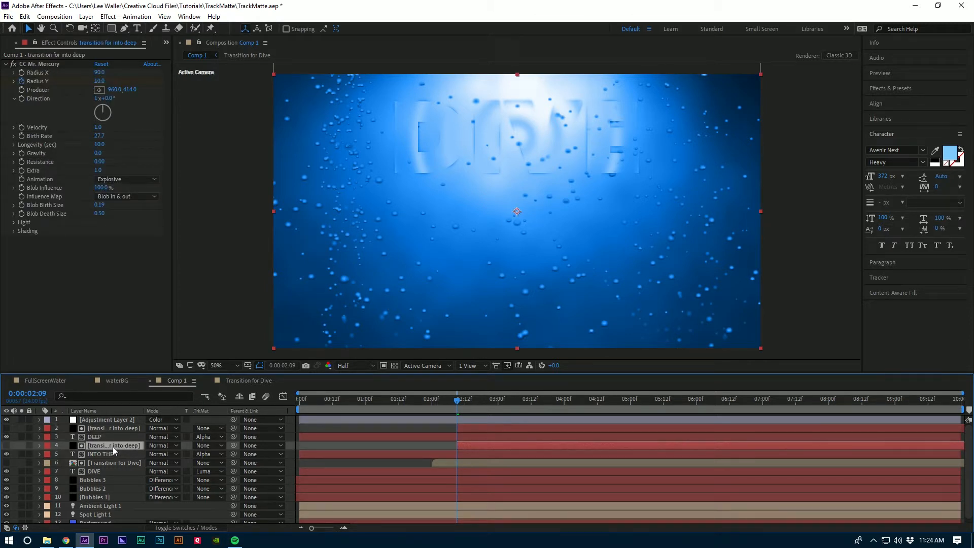
Step: Examine the text layers with their transition solids in the layer stack, and scrub through the INTO THE and DEEP reveal to 0:00:04:10
{"action": "left_click", "coordinate": [111, 427]}
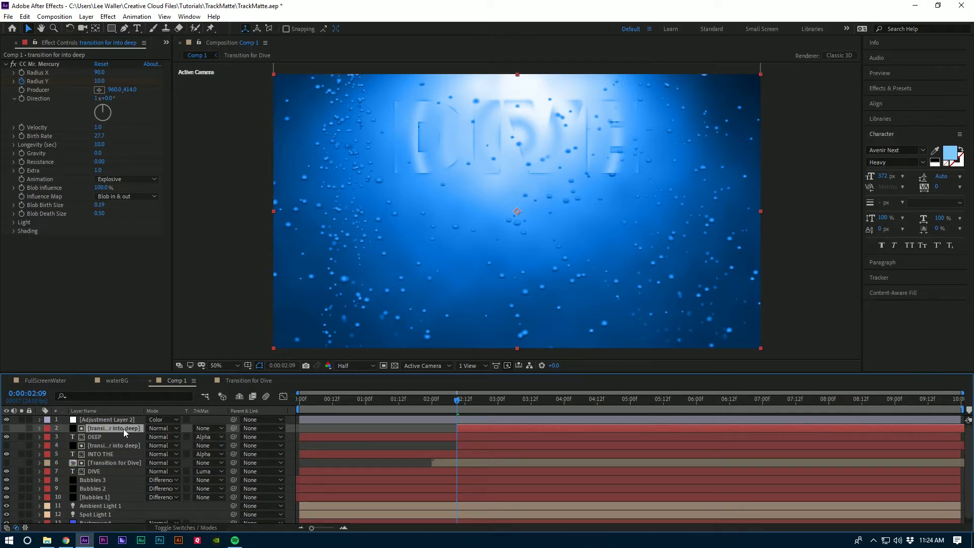
{"action": "left_click", "coordinate": [97, 436]}
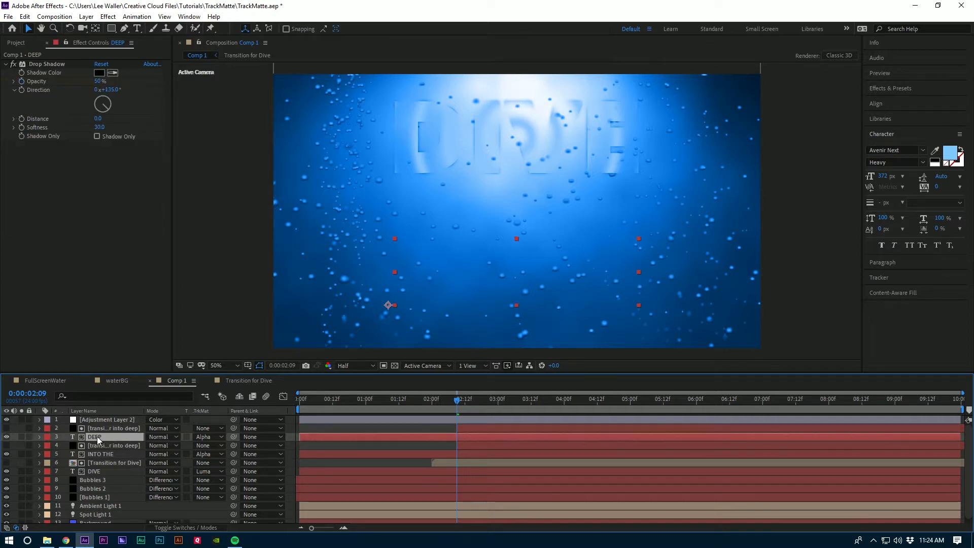
{"action": "left_click", "coordinate": [104, 454]}
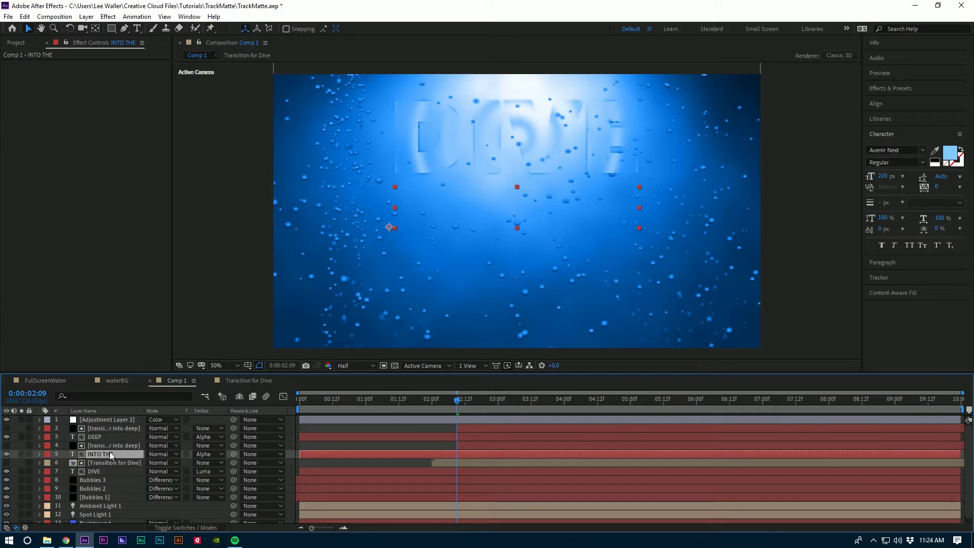
{"action": "left_click", "coordinate": [110, 445]}
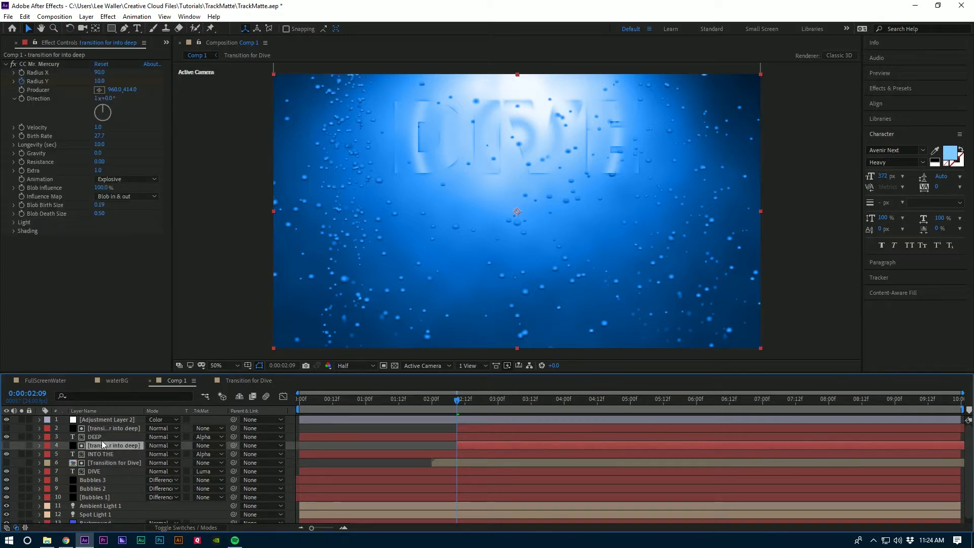
{"action": "left_click", "coordinate": [97, 437]}
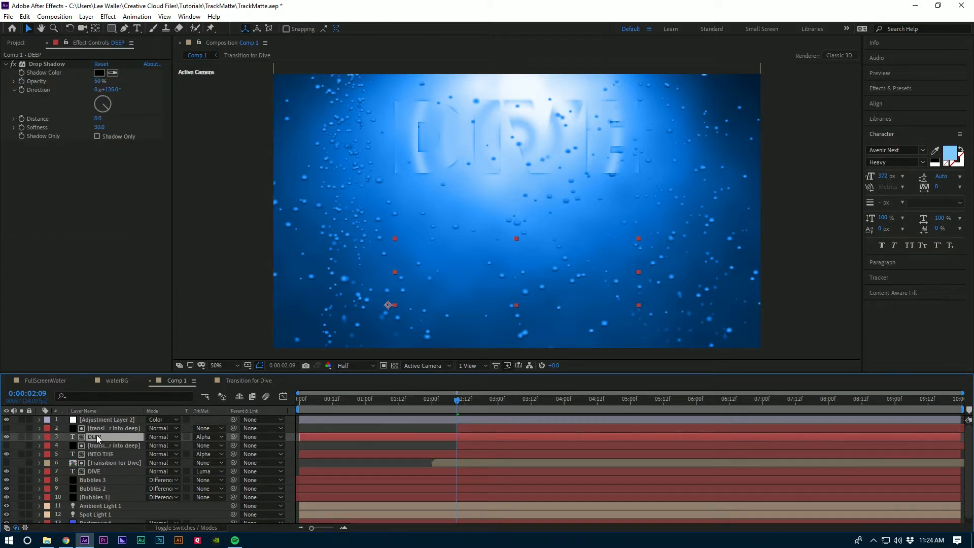
{"action": "left_click", "coordinate": [120, 429]}
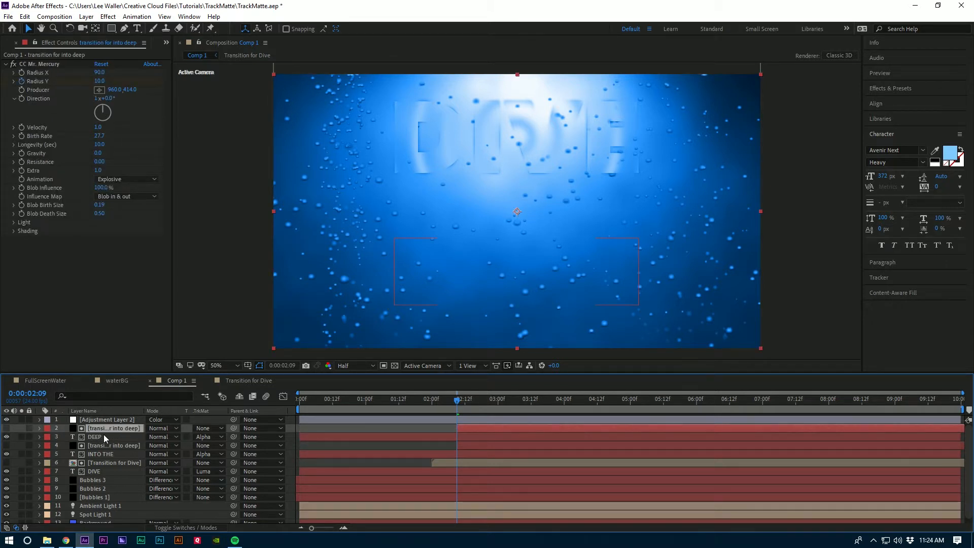
{"action": "left_click", "coordinate": [417, 402]}
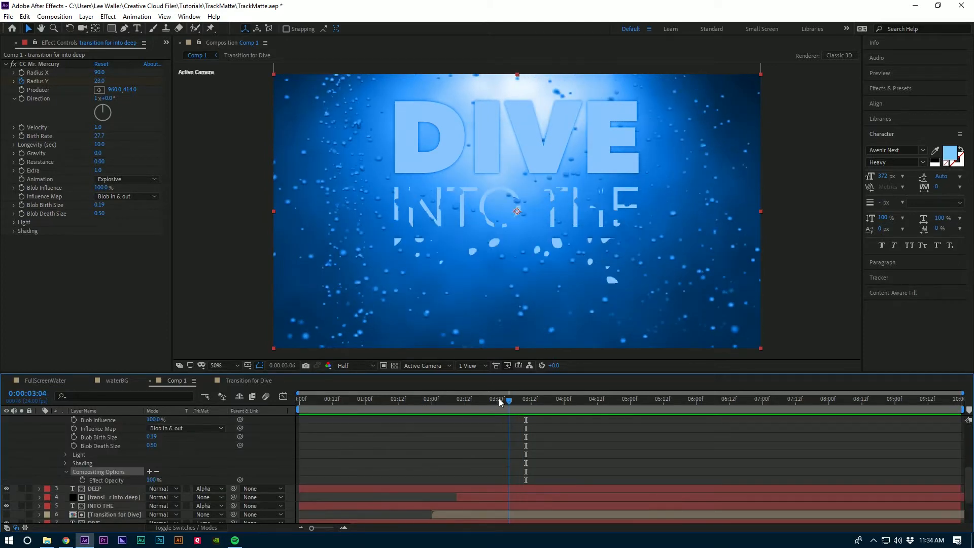
{"action": "left_click_drag", "start_coordinate": [498, 397], "coordinate": [594, 401]}
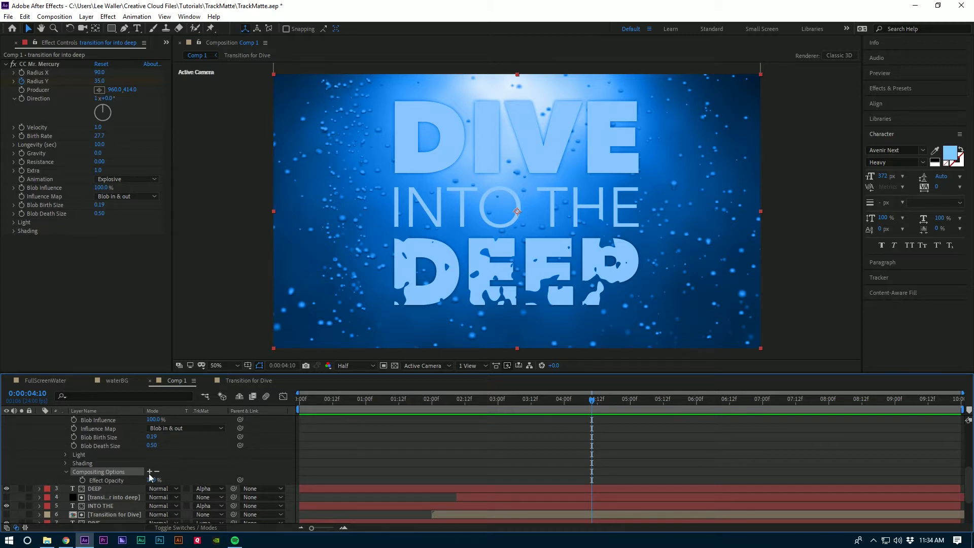
Step: Add a mask reference to the Compositing Options of CC Mr. Mercury on the transition solid above DEEP
{"action": "left_click", "coordinate": [106, 488]}
{"action": "scroll", "coordinate": [115, 446], "scroll_direction": "up", "scroll_amount": 5}
{"action": "left_click", "coordinate": [108, 427]}
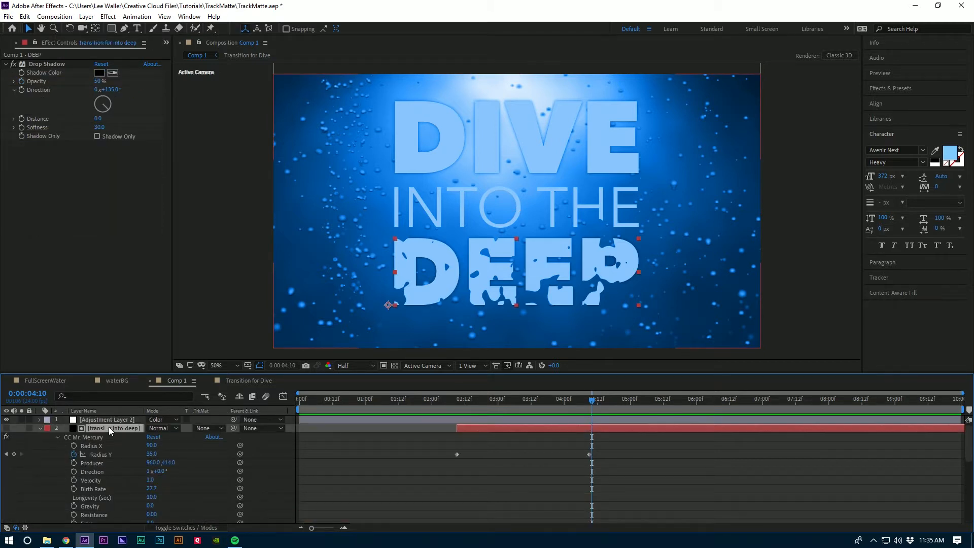
{"action": "scroll", "coordinate": [120, 462], "scroll_direction": "down", "scroll_amount": 5}
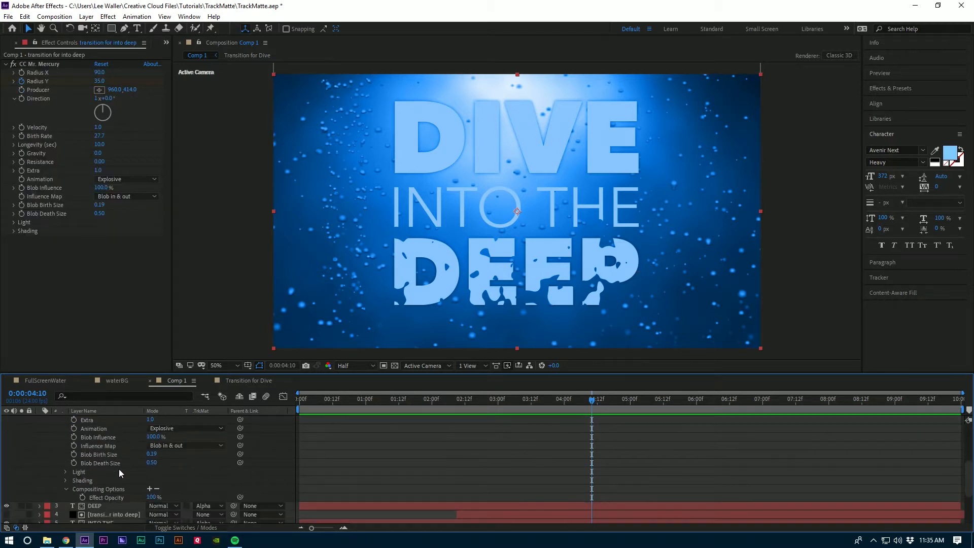
{"action": "left_click", "coordinate": [102, 479]}
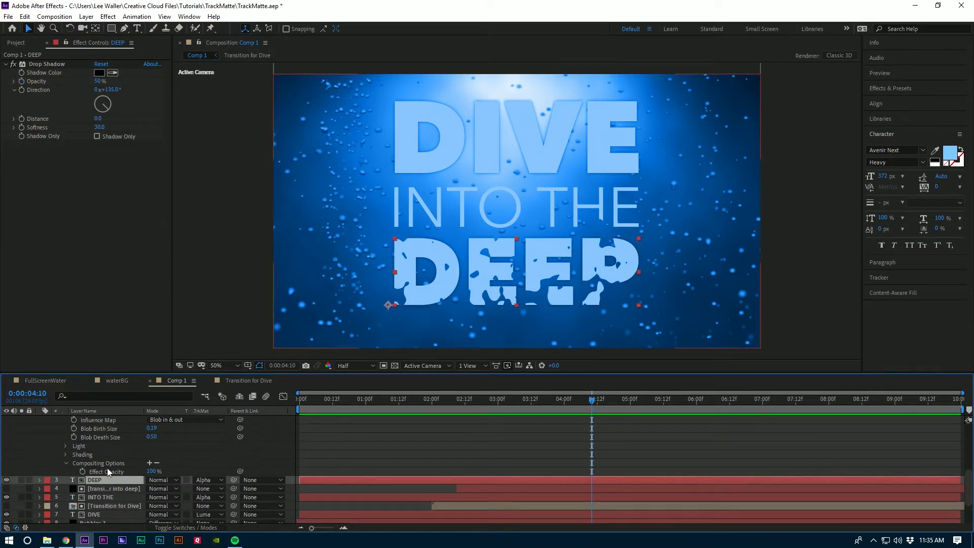
{"action": "scroll", "coordinate": [108, 468], "scroll_direction": "up", "scroll_amount": 2}
{"action": "scroll", "coordinate": [107, 468], "scroll_direction": "down", "scroll_amount": 1}
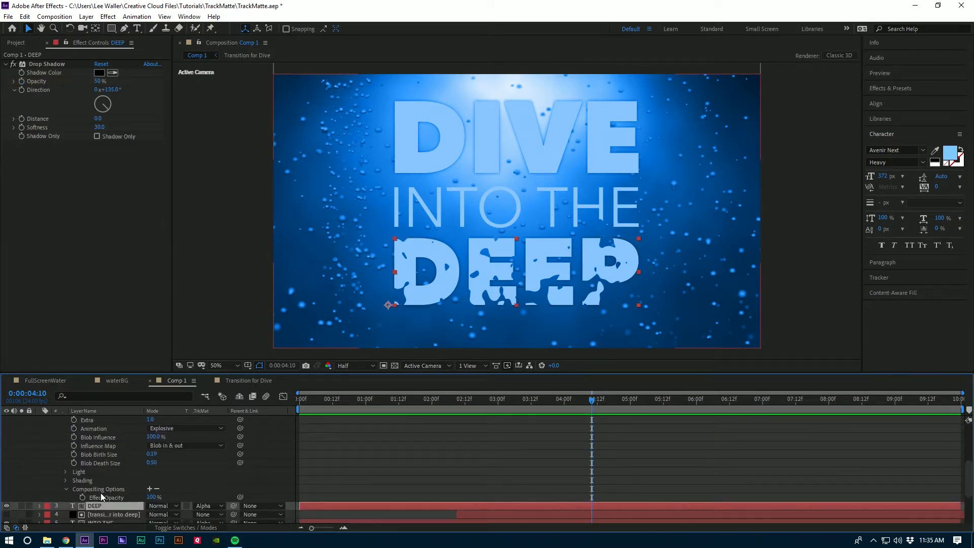
{"action": "left_click", "coordinate": [99, 489]}
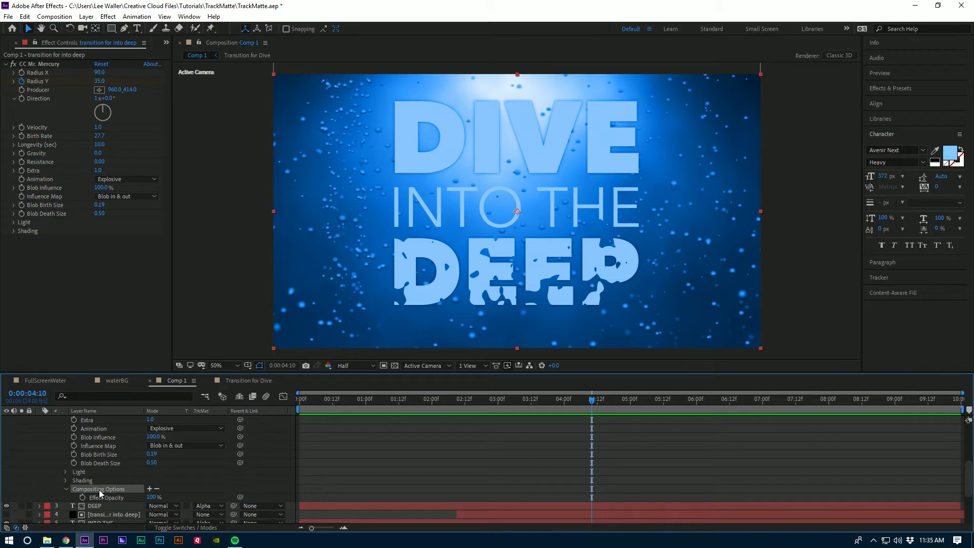
{"action": "left_click", "coordinate": [151, 490]}
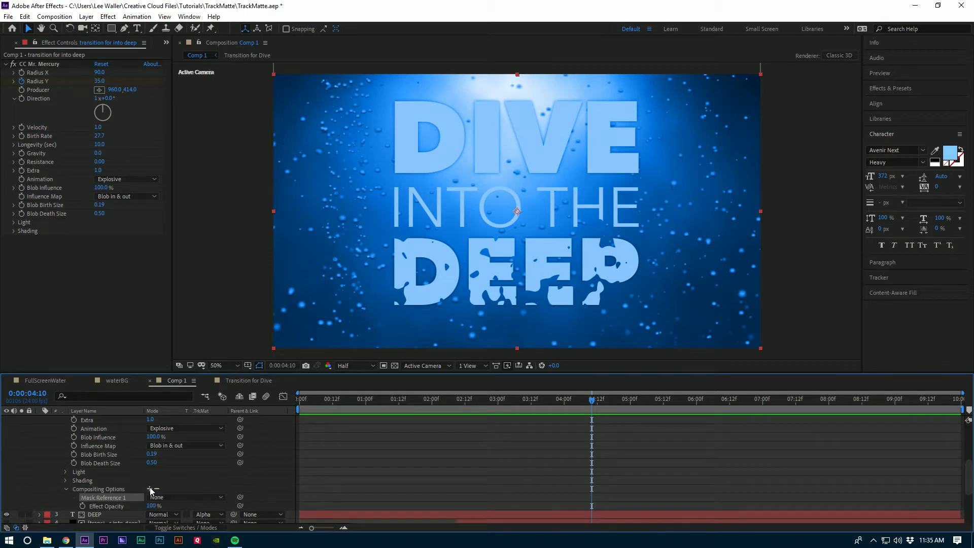
Step: Keyframe that CC Mr. Mercury effect's Effect Opacity from 100% at 0:00:04:10 to 0% at 0:00:04:20
{"action": "scroll", "coordinate": [122, 479], "scroll_direction": "down", "scroll_amount": 1}
{"action": "scroll", "coordinate": [124, 477], "scroll_direction": "down", "scroll_amount": 1}
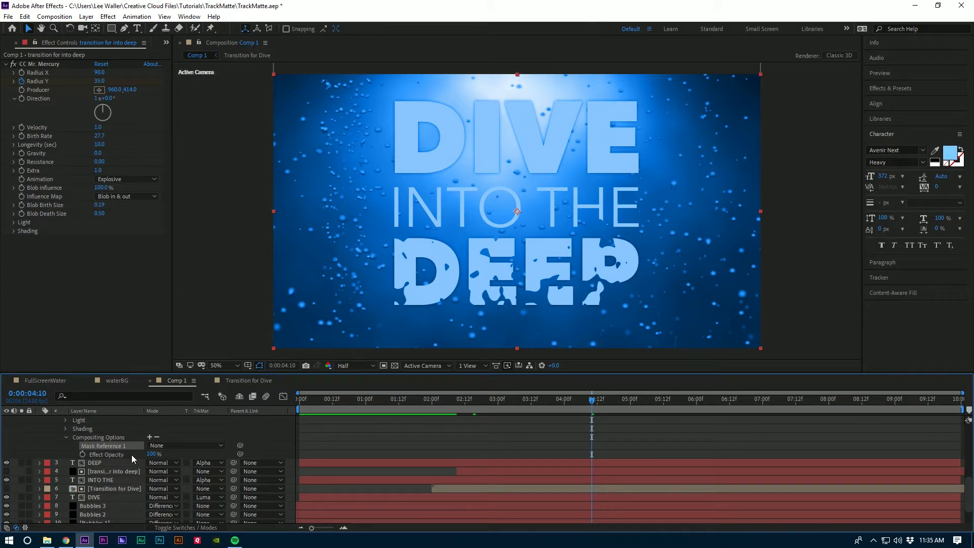
{"action": "left_click", "coordinate": [82, 453]}
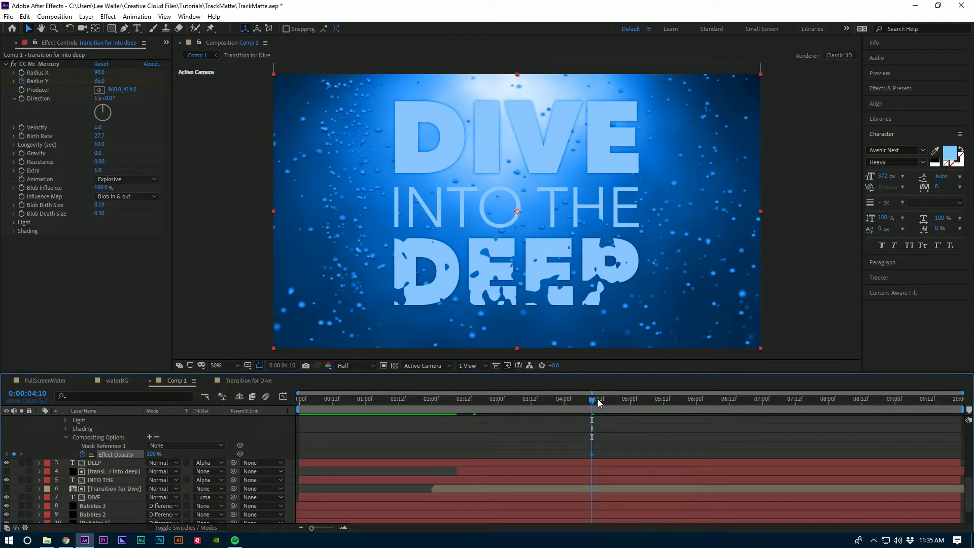
{"action": "left_click_drag", "start_coordinate": [599, 403], "coordinate": [616, 405]}
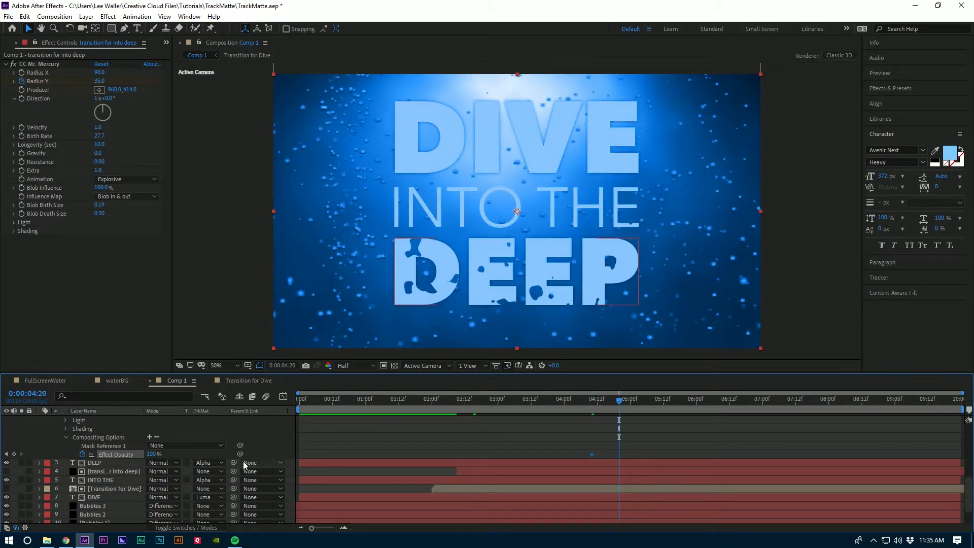
{"action": "left_click", "coordinate": [152, 454]}
{"action": "type", "text": "0"}
{"action": "key", "text": "Return"}
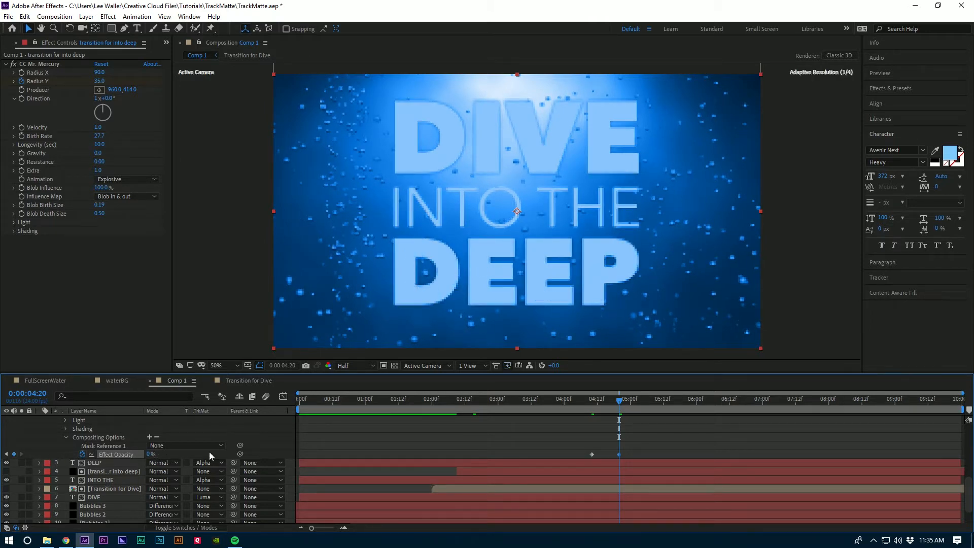
Step: Preview the Comp 1 title animation and scrub through the DEEP reveal to 0:00:04:08
{"action": "left_click", "coordinate": [530, 400]}
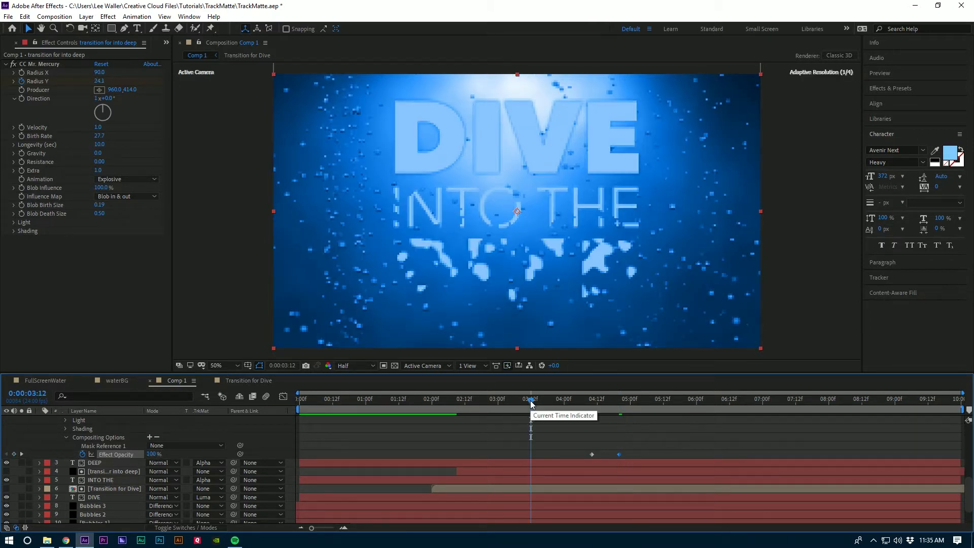
{"action": "key", "text": "space"}
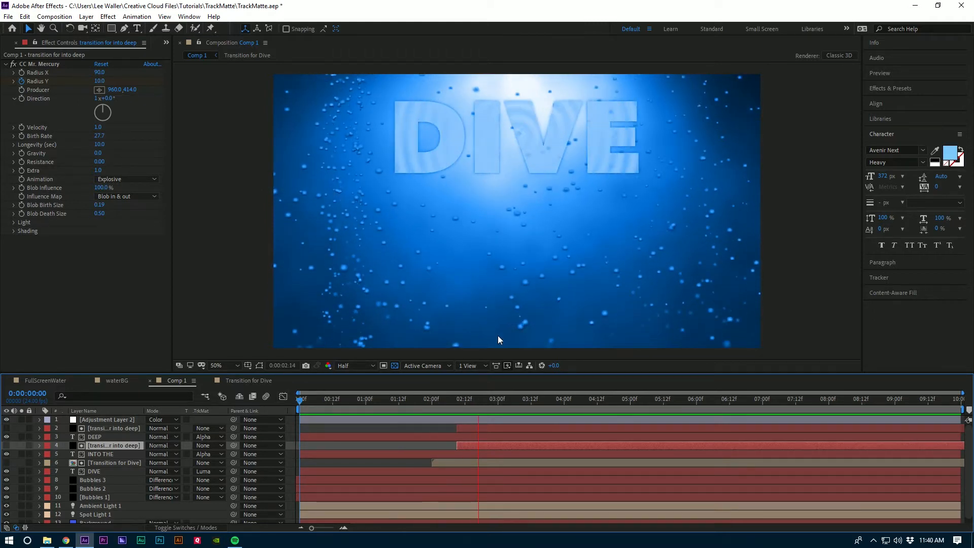
{"action": "left_click_drag", "start_coordinate": [540, 401], "coordinate": [586, 400]}
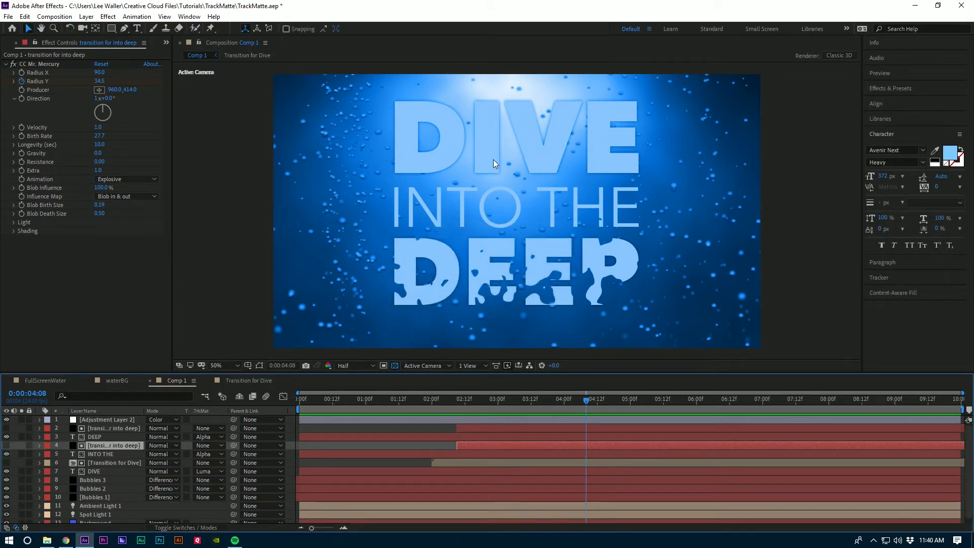
Step: Duplicate the Bubbles 1 layer and place the copy directly below Adjustment Layer 2
{"action": "left_click", "coordinate": [96, 497]}
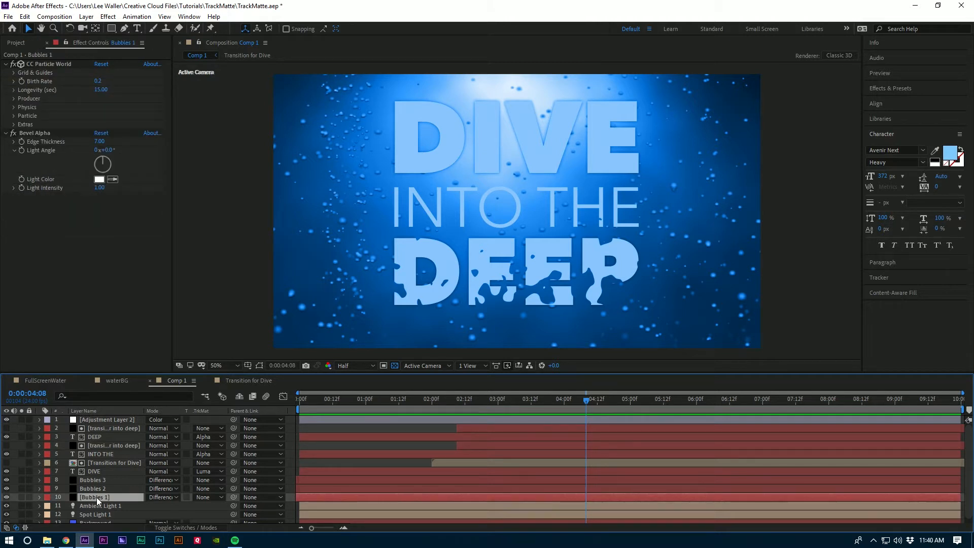
{"action": "key", "text": "ctrl+d"}
{"action": "left_click_drag", "start_coordinate": [99, 498], "coordinate": [100, 425]}
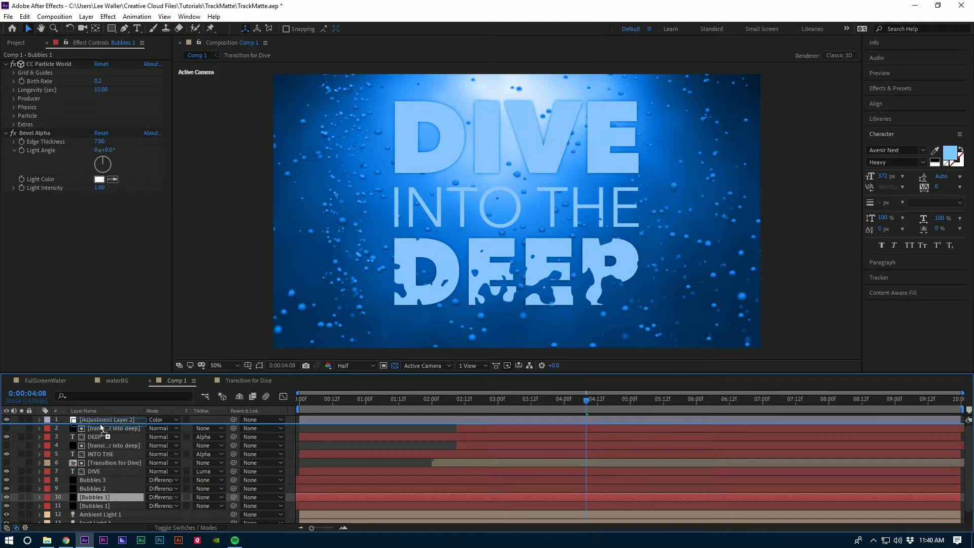
{"action": "left_click_drag", "start_coordinate": [99, 424], "coordinate": [99, 424]}
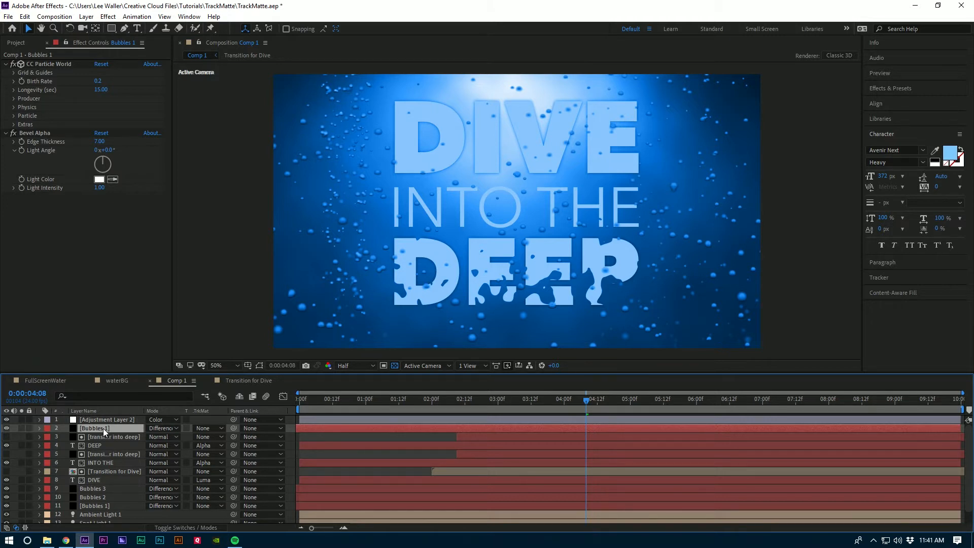
Step: Rename the duplicated bubbles layer as Bubbles 4
{"action": "key", "text": "Return"}
{"action": "type", "text": "Bubble"}
{"action": "key", "text": "Return"}
Step: Set the Random Seed in the Extras of the Bubbles 4 layer's CC Particle World effect to 90
{"action": "left_click", "coordinate": [39, 428]}
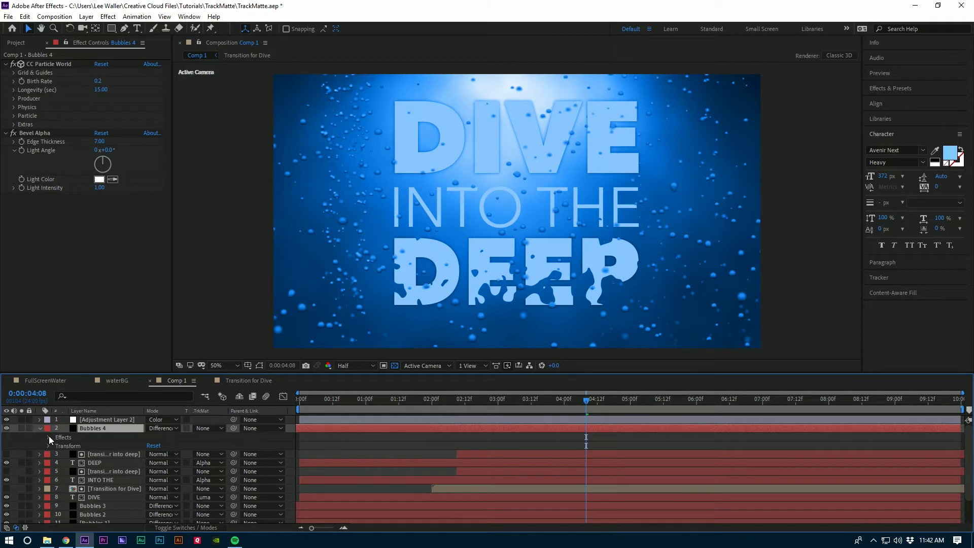
{"action": "left_click", "coordinate": [49, 436]}
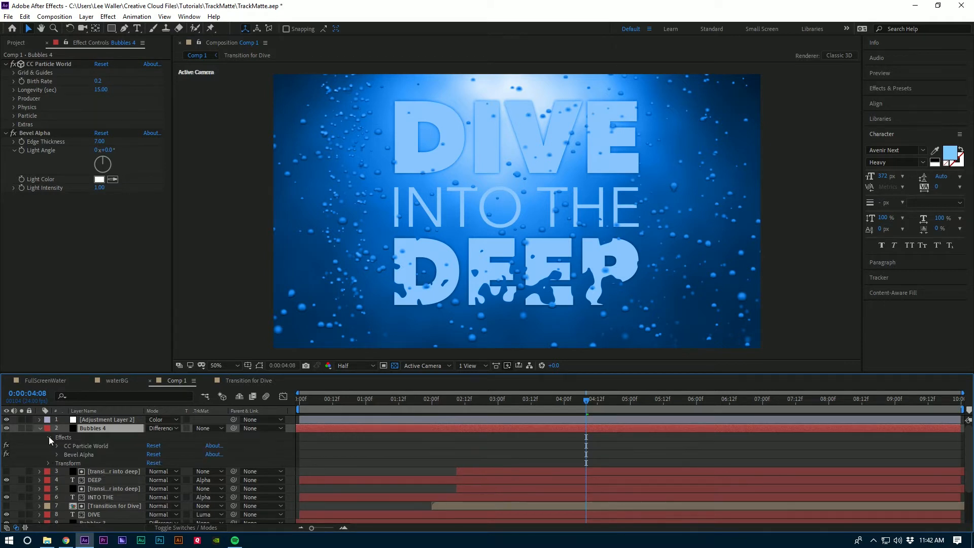
{"action": "left_click", "coordinate": [81, 446]}
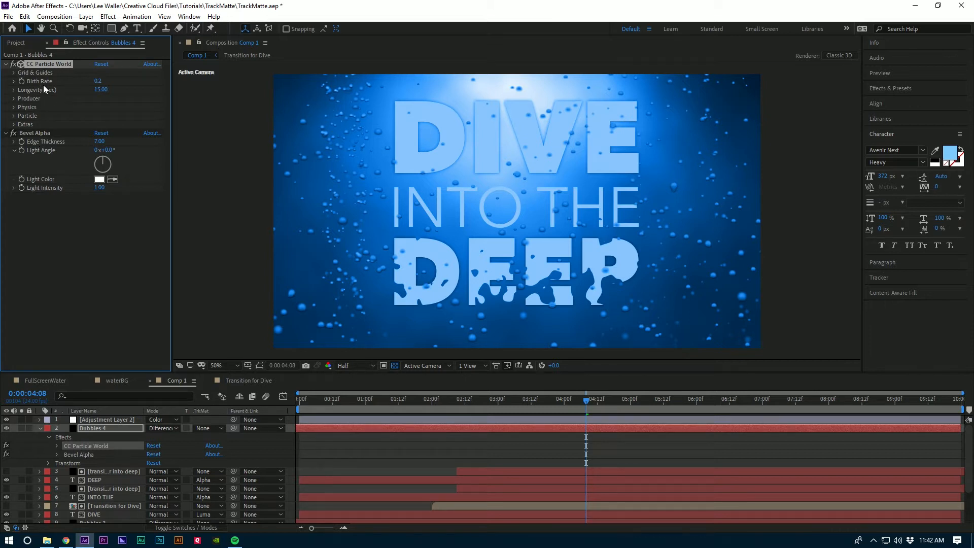
{"action": "left_click", "coordinate": [15, 125]}
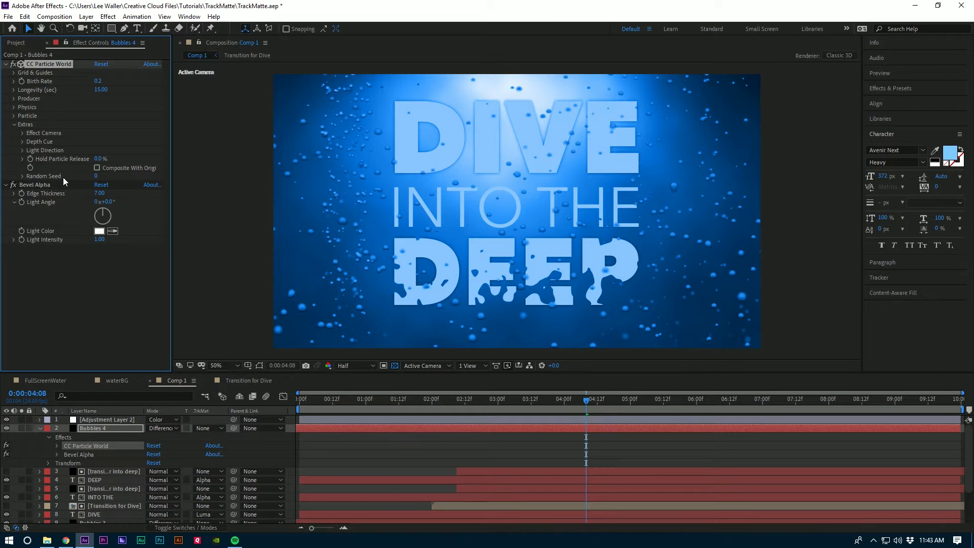
{"action": "left_click", "coordinate": [98, 176]}
{"action": "type", "text": "90"}
{"action": "key", "text": "Return"}
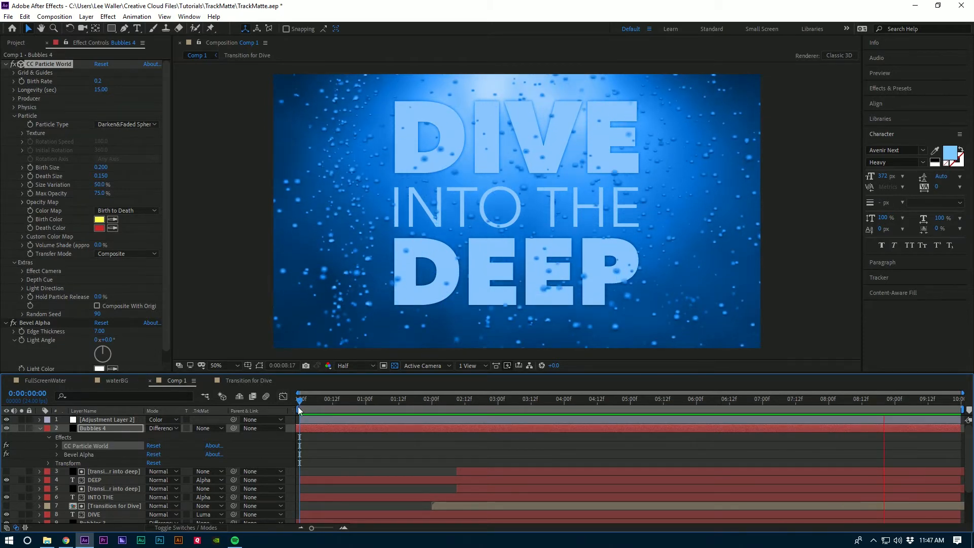
Step: Preview the FullScreenWater composition from its start, and collapse the Bubbles 4 layer's properties in Comp 1
{"action": "left_click", "coordinate": [43, 381]}
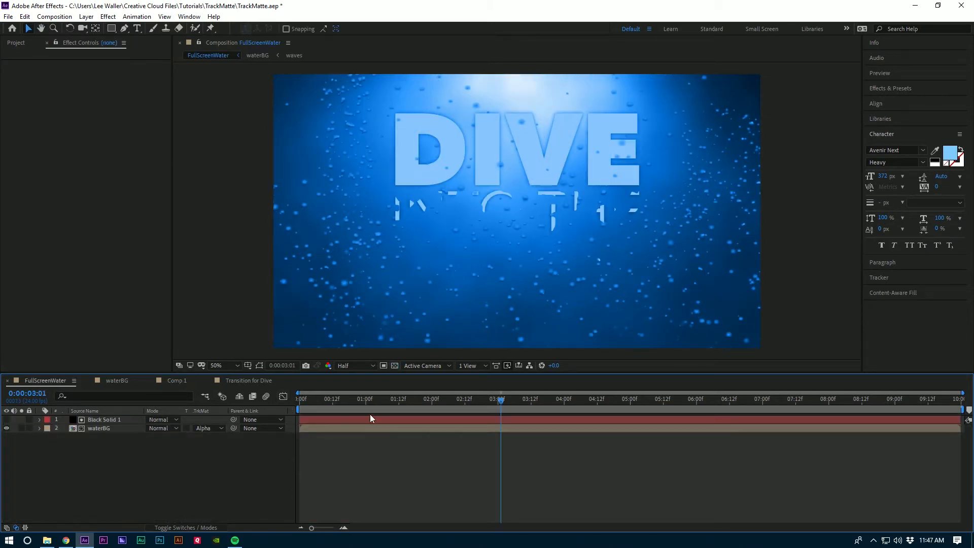
{"action": "left_click_drag", "start_coordinate": [306, 400], "coordinate": [286, 401]}
{"action": "key", "text": "space"}
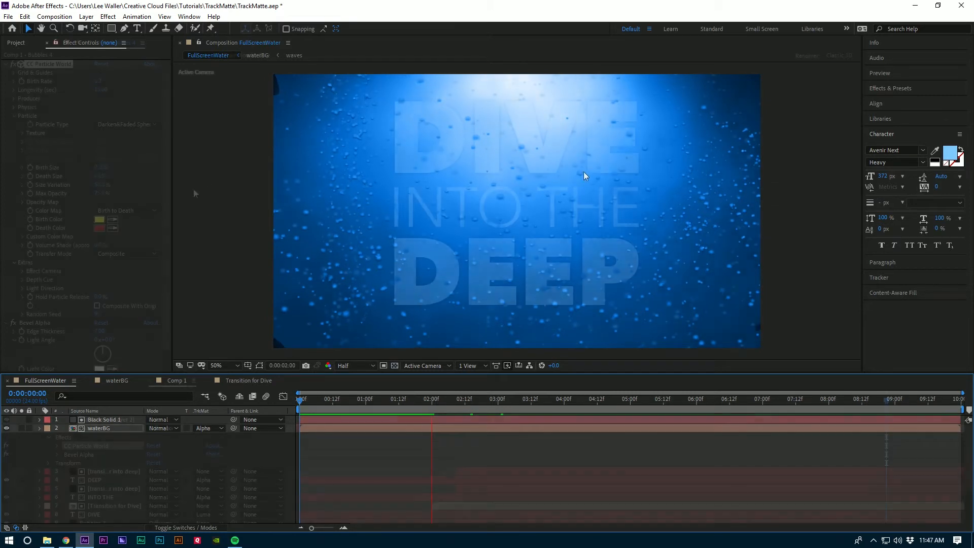
{"action": "left_click", "coordinate": [41, 428]}
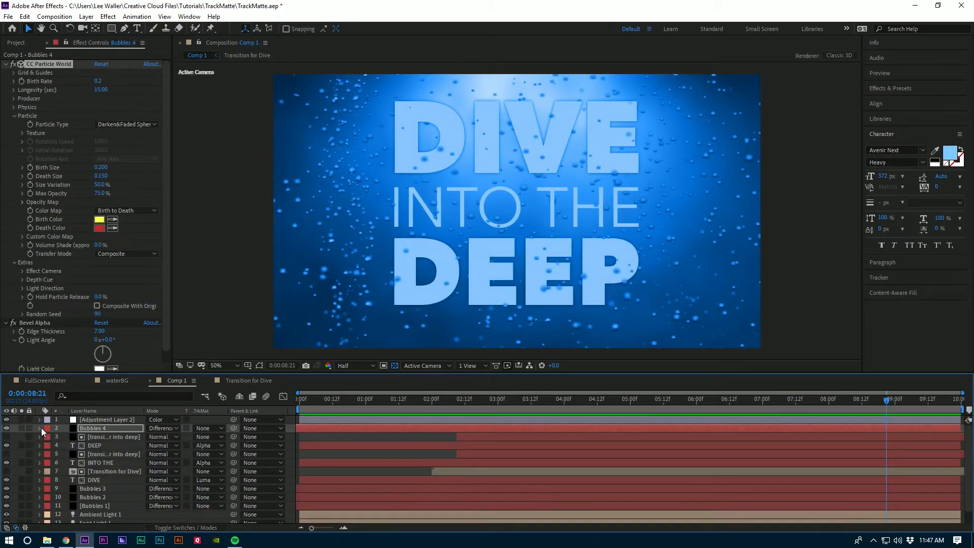
Step: Create a new 1920 x 1080, 24 fps, 10-second composition named Final Dive
{"action": "left_click", "coordinate": [64, 19]}
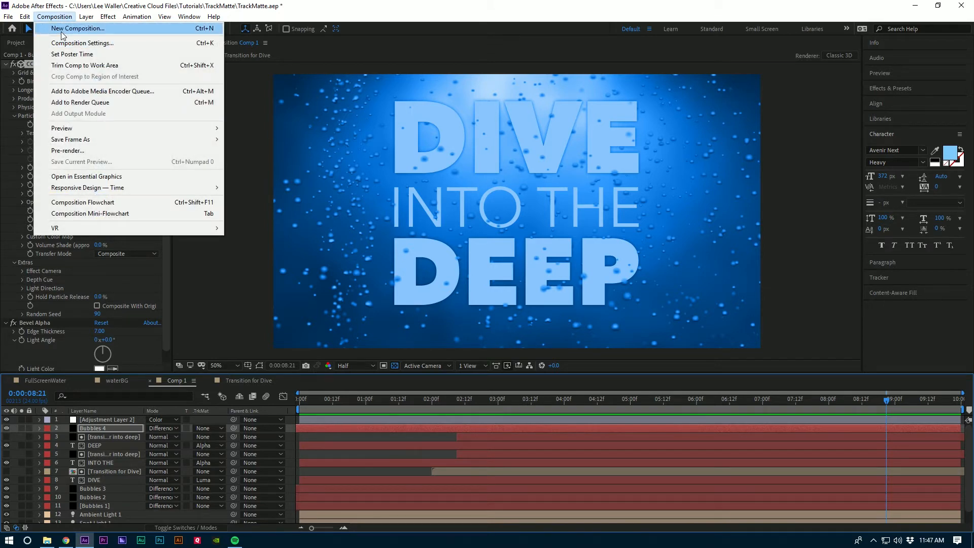
{"action": "left_click", "coordinate": [61, 32]}
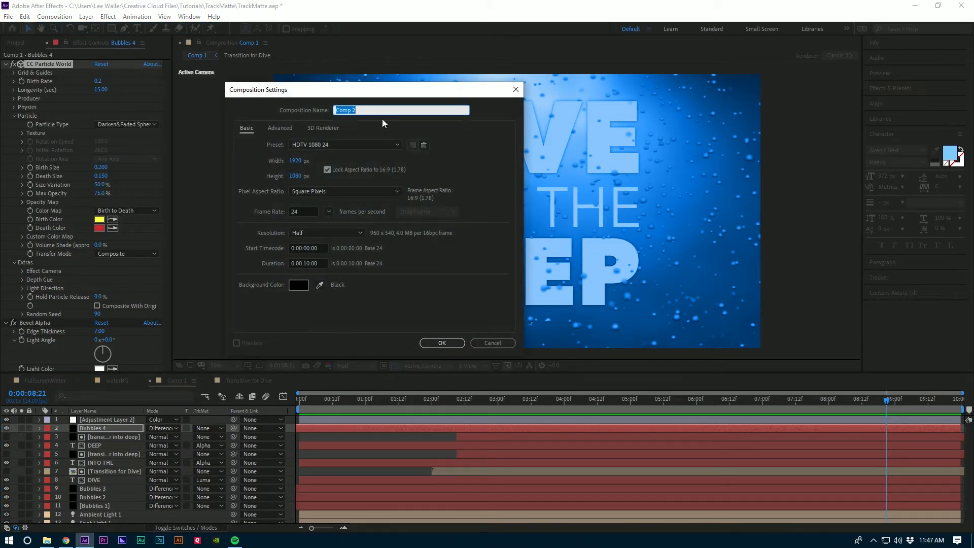
{"action": "type", "text": "Fia"}
{"action": "key", "text": "BackSpace"}
{"action": "type", "text": "nal Dive"}
{"action": "key", "text": "Return"}
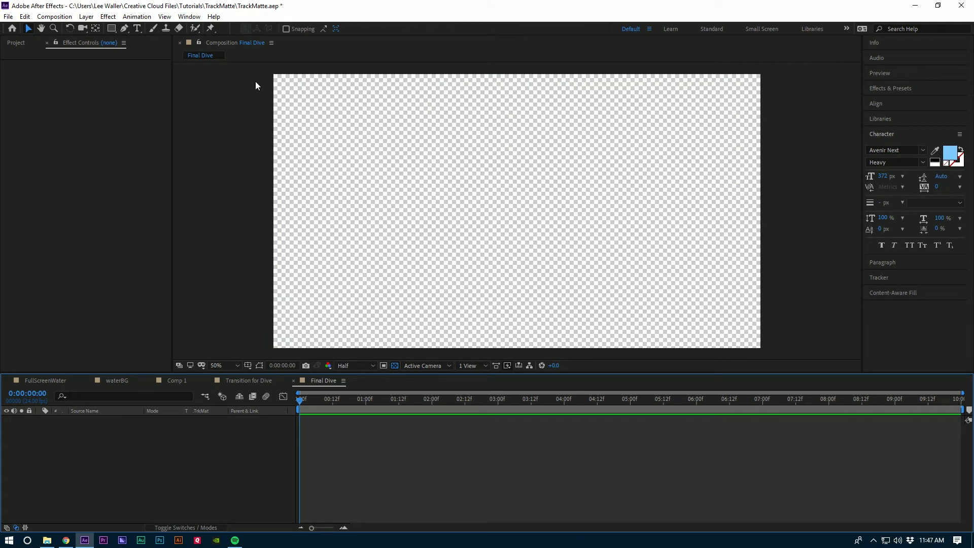
Step: Create a black 1920 x 1080 solid layer named Main Transiton in the Final Dive composition
{"action": "left_click", "coordinate": [86, 17]}
{"action": "mouse_move", "coordinate": [141, 29]}
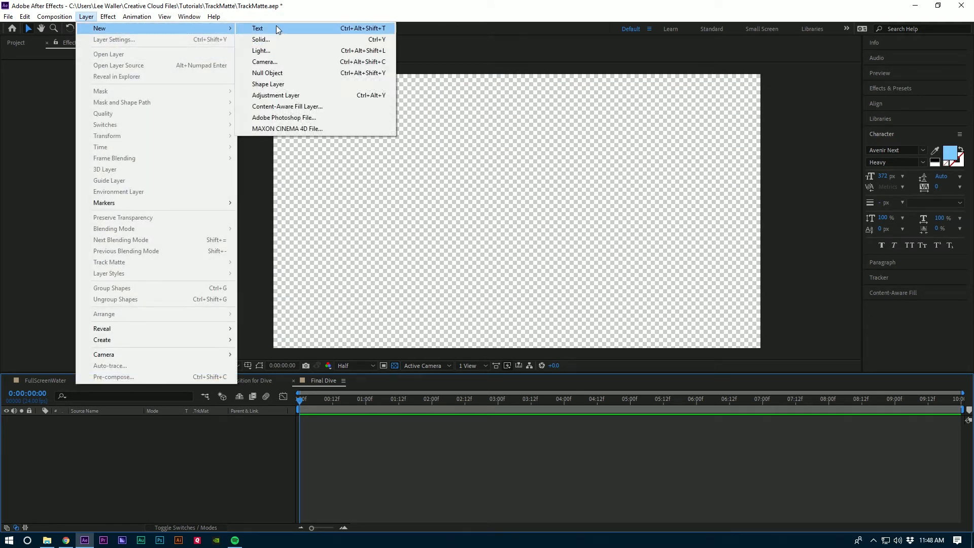
{"action": "left_click", "coordinate": [278, 39]}
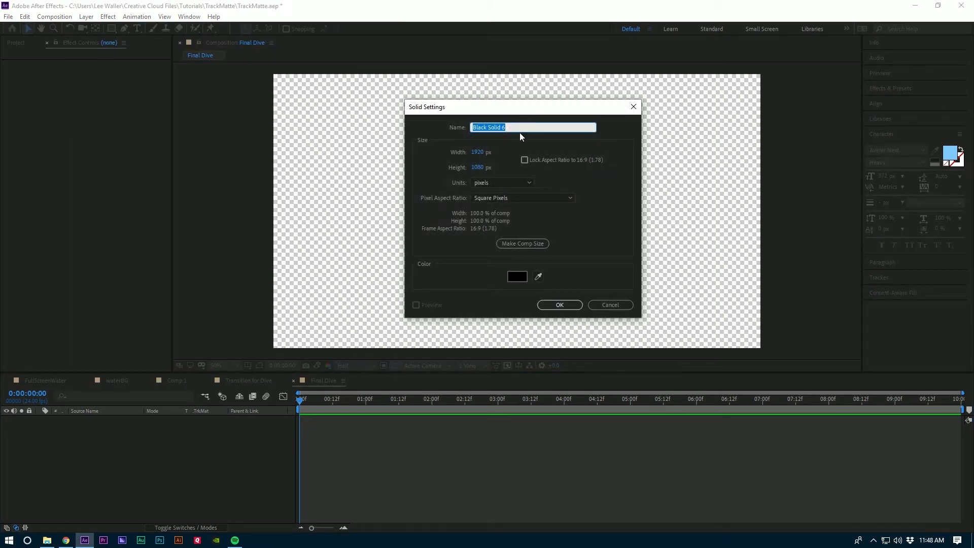
{"action": "type", "text": "Main Transiton"}
{"action": "key", "text": "Return"}
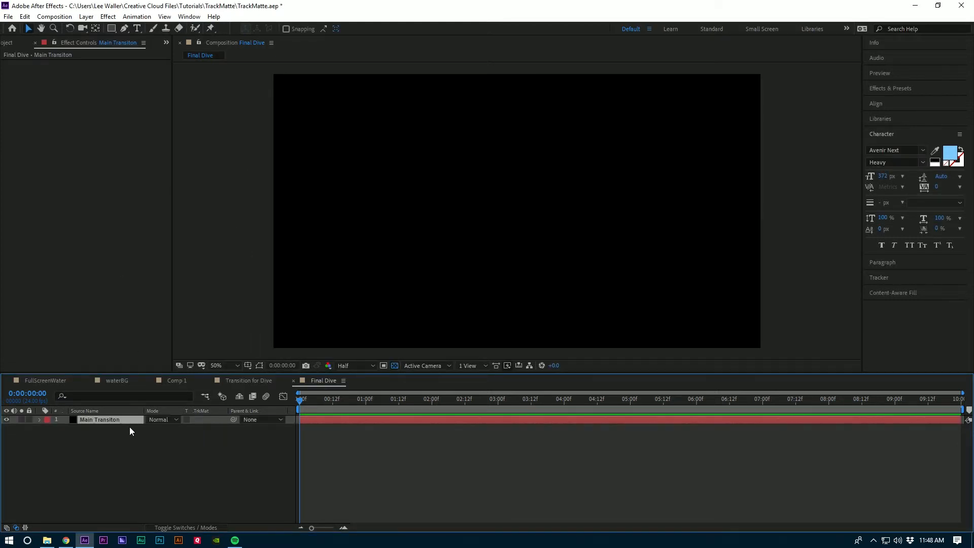
Step: Apply the CC Mr. Mercury effect to the Main Transiton layer and check it at 0:00:02:13
{"action": "left_click", "coordinate": [905, 89]}
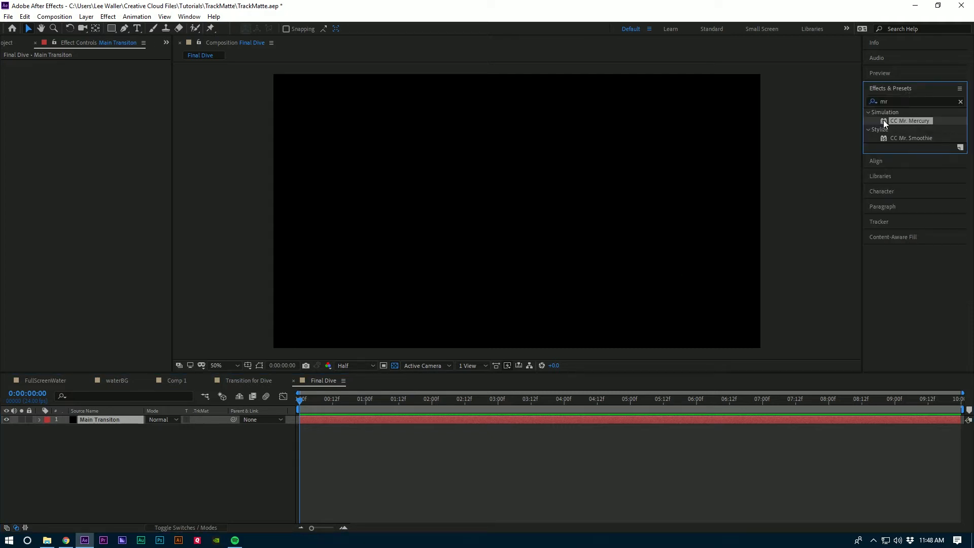
{"action": "left_click_drag", "start_coordinate": [885, 124], "coordinate": [356, 419]}
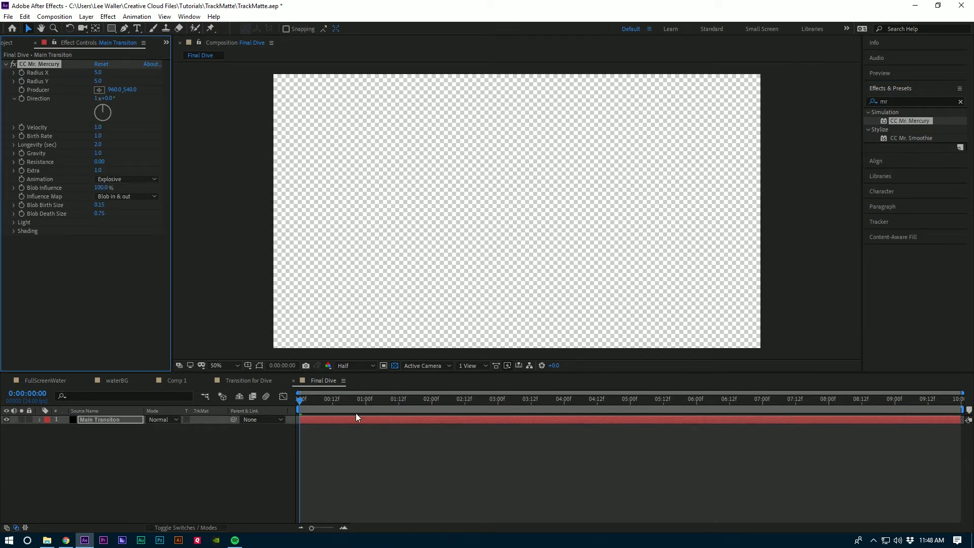
{"action": "left_click", "coordinate": [467, 400]}
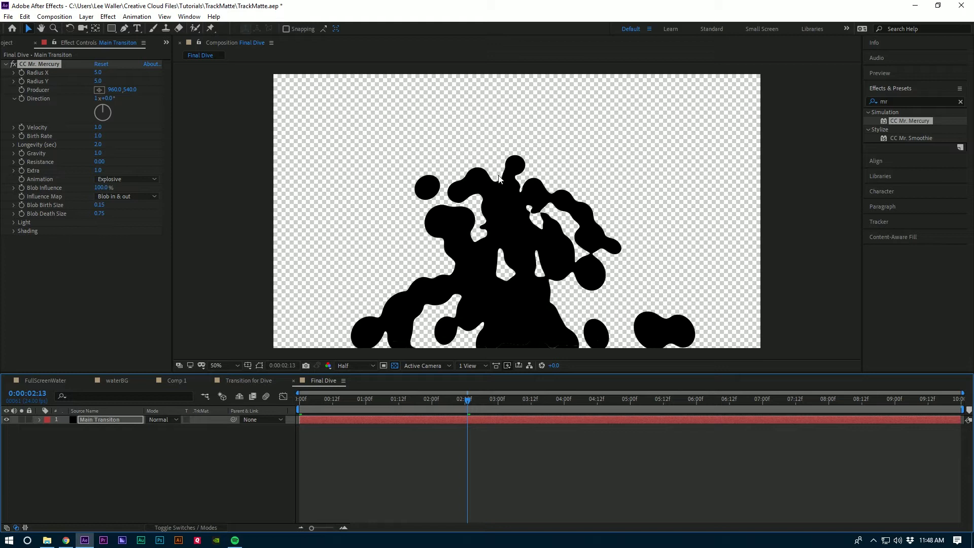
{"action": "left_click", "coordinate": [41, 72]}
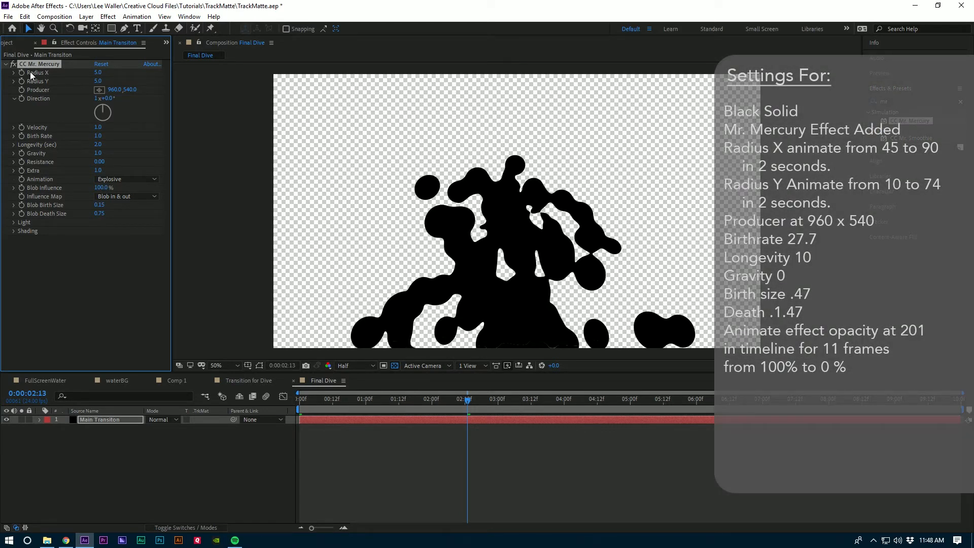
Step: Keyframe the CC Mr. Mercury Radius X from 45 at the composition's start to 920 at 2 seconds
{"action": "left_click_drag", "start_coordinate": [333, 407], "coordinate": [288, 410]}
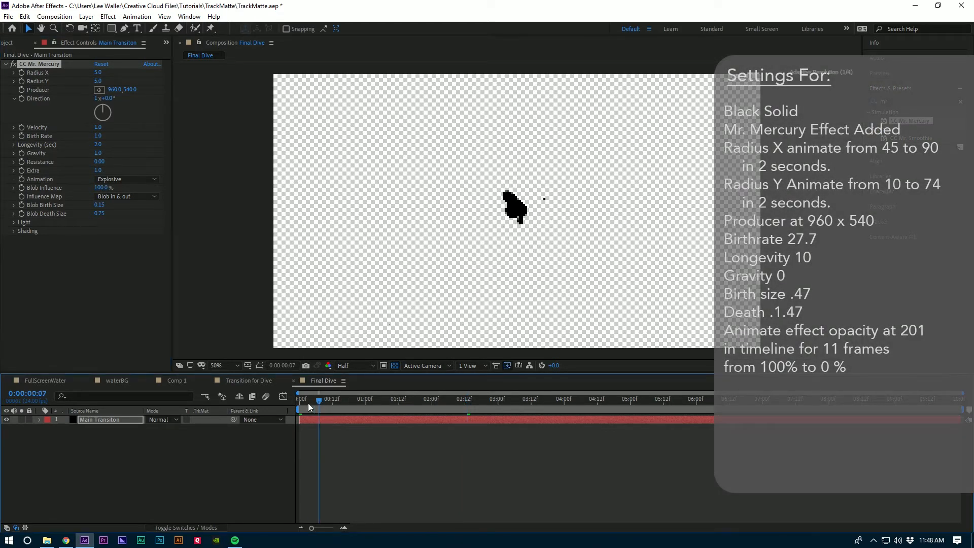
{"action": "left_click", "coordinate": [26, 75]}
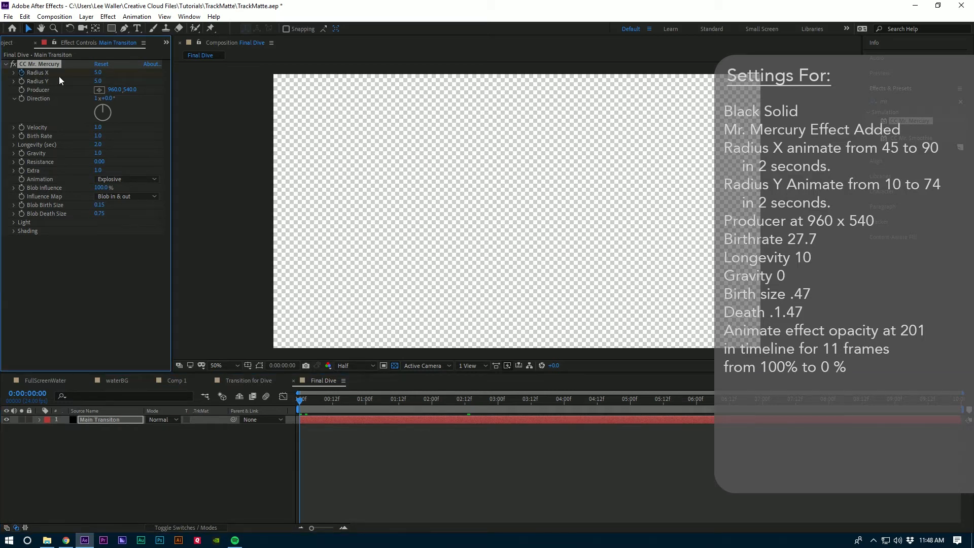
{"action": "left_click", "coordinate": [100, 74]}
{"action": "type", "text": "45"}
{"action": "key", "text": "Return"}
{"action": "left_click", "coordinate": [432, 400]}
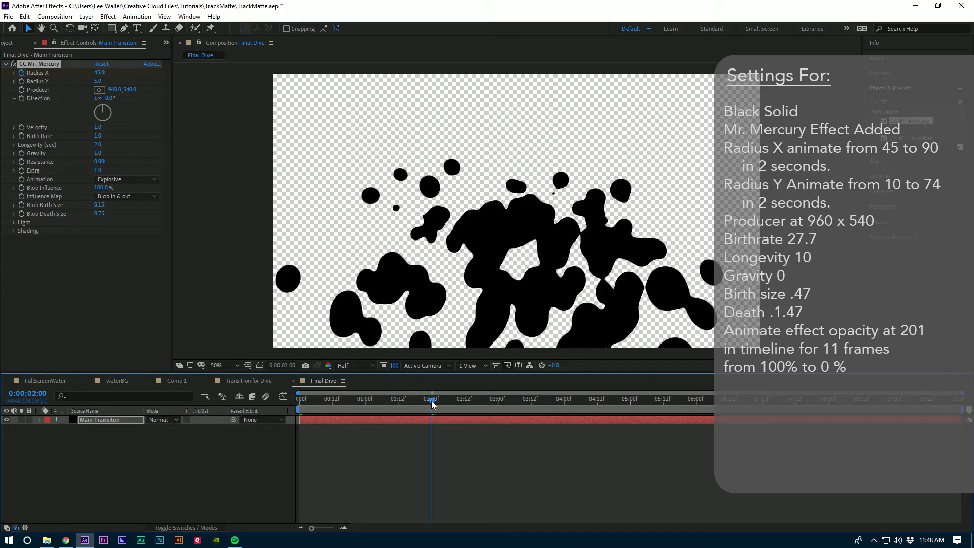
{"action": "left_click", "coordinate": [100, 73]}
{"action": "type", "text": "920"}
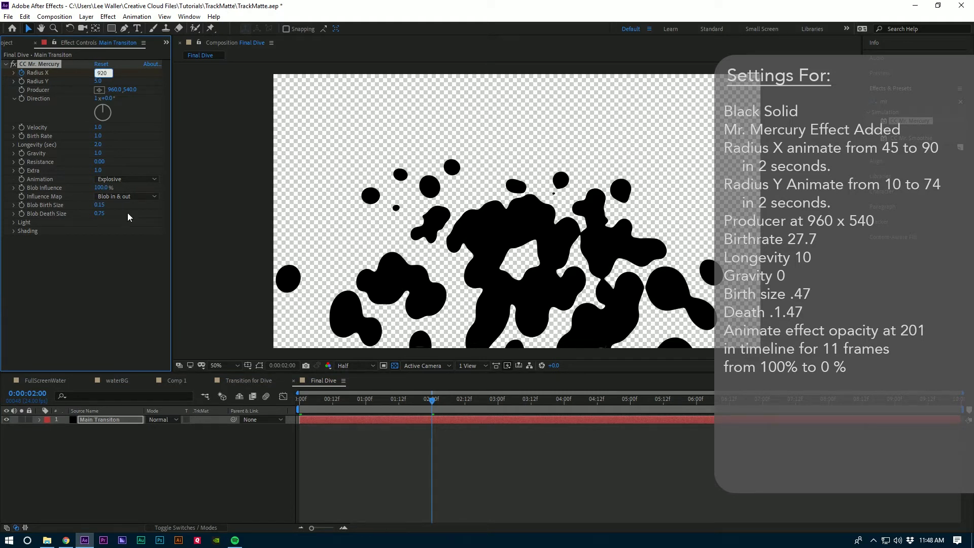
{"action": "key", "text": "Return"}
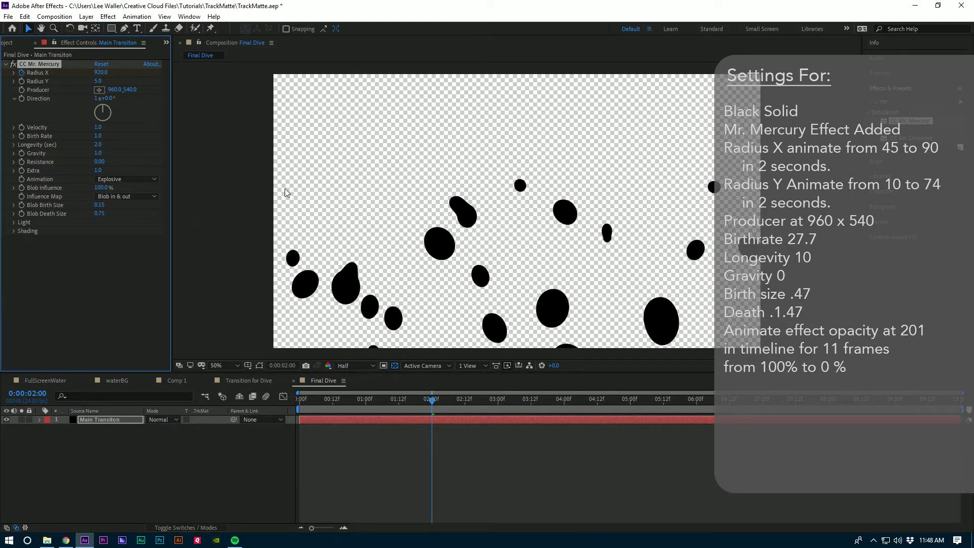
Step: Keyframe the CC Mr. Mercury Radius Y from 10 at the composition's start to 74 at 2 seconds
{"action": "left_click_drag", "start_coordinate": [309, 399], "coordinate": [288, 410]}
{"action": "key", "text": "ctrl+z"}
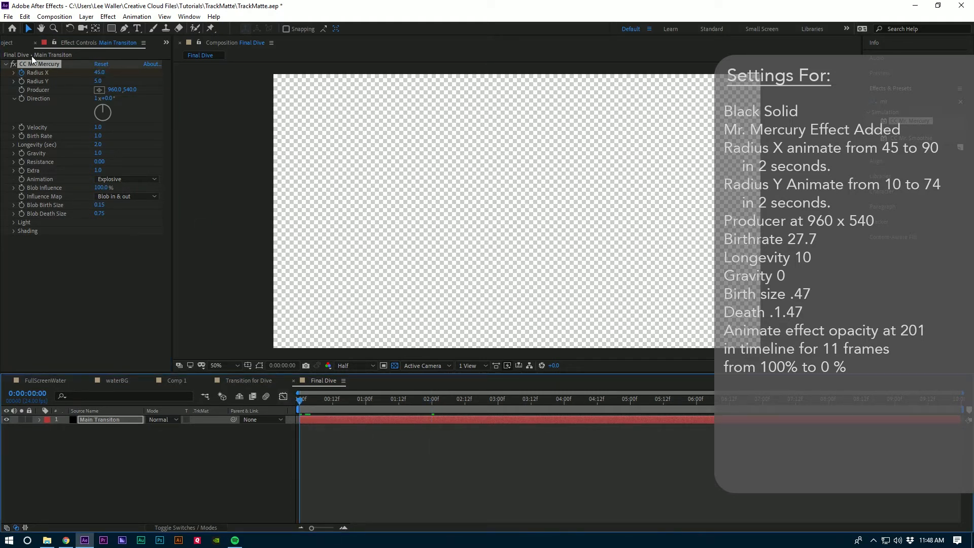
{"action": "left_click", "coordinate": [21, 84]}
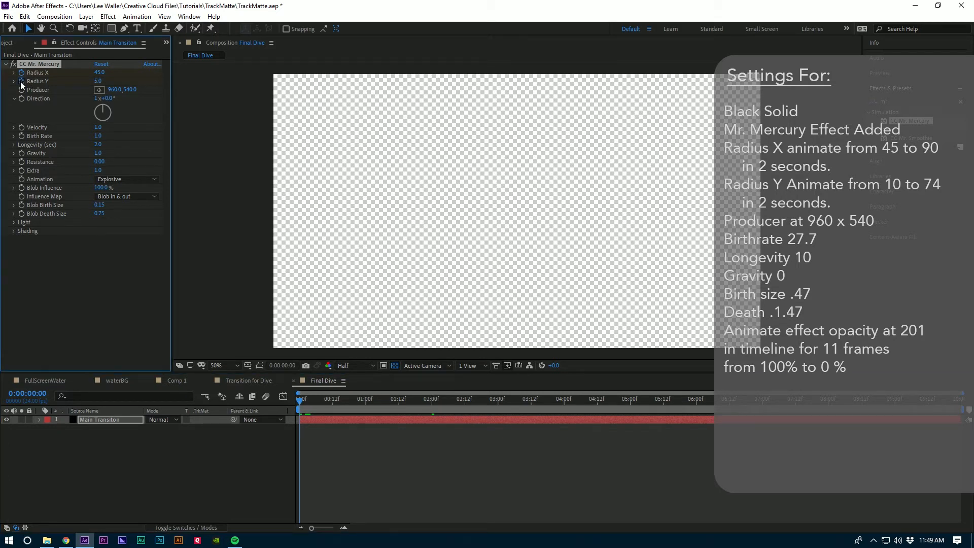
{"action": "left_click", "coordinate": [21, 83]}
{"action": "left_click", "coordinate": [98, 81]}
{"action": "type", "text": "10"}
{"action": "key", "text": "Return"}
{"action": "left_click", "coordinate": [433, 399]}
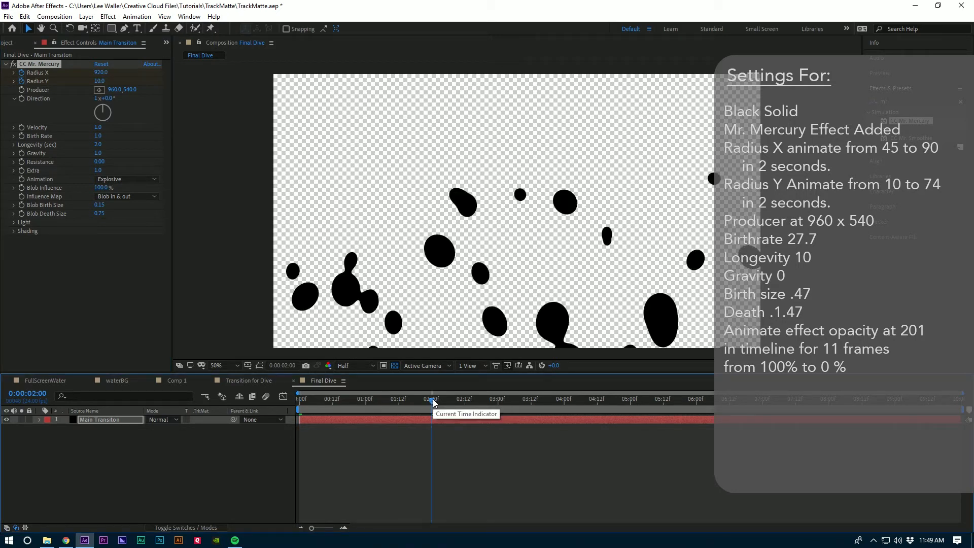
{"action": "left_click", "coordinate": [99, 81]}
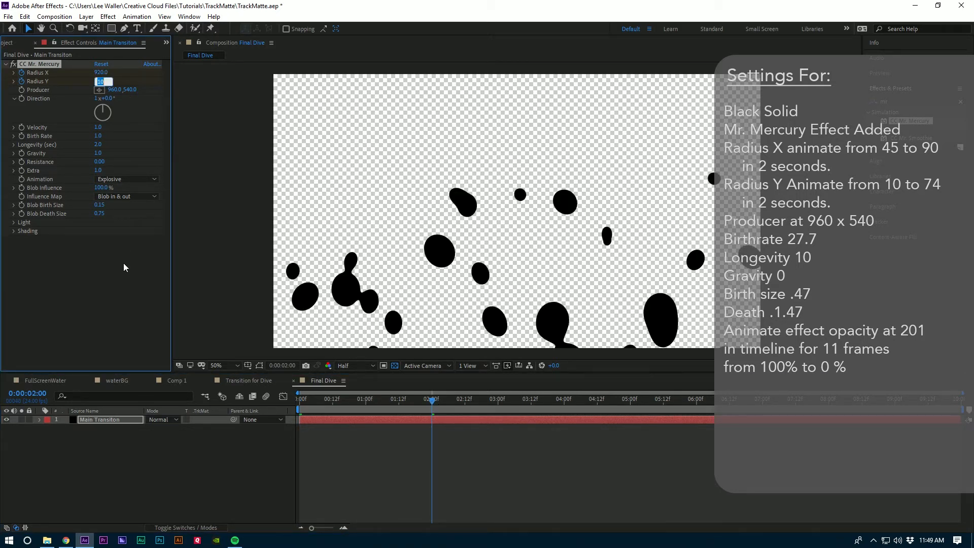
{"action": "type", "text": "74"}
{"action": "key", "text": "Return"}
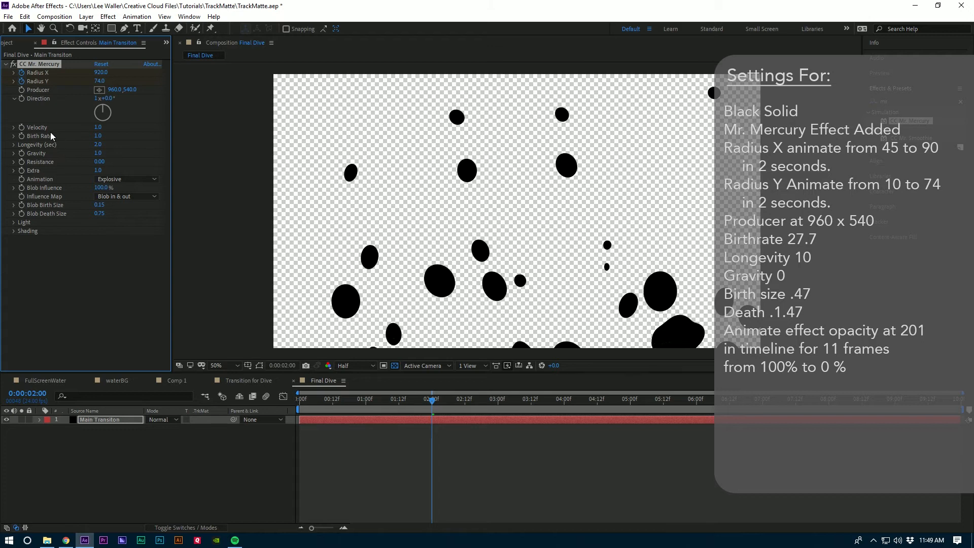
Step: Set the CC Mr. Mercury Birth Rate to 28, Longevity to 10 seconds and Gravity to 0
{"action": "left_click", "coordinate": [103, 136]}
{"action": "type", "text": "28"}
{"action": "key", "text": "Return"}
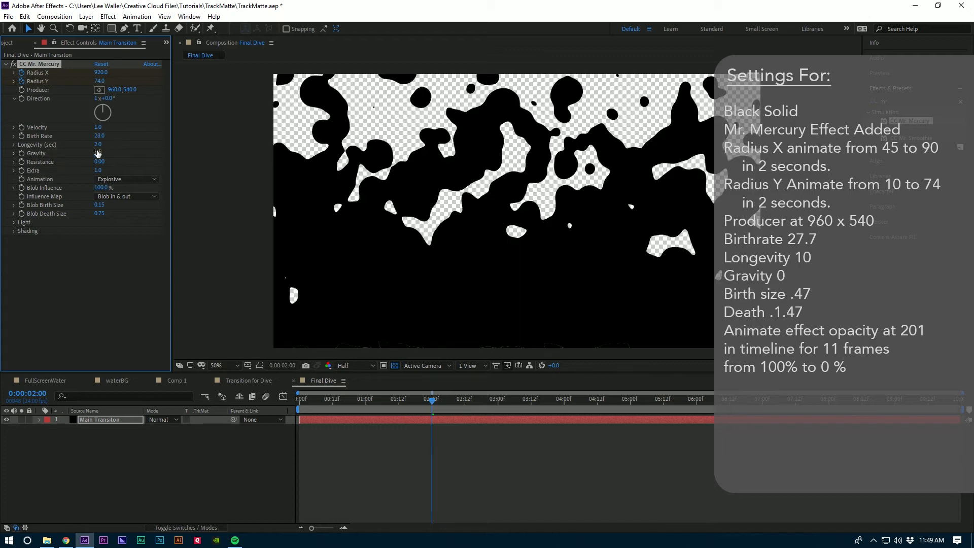
{"action": "left_click", "coordinate": [98, 145]}
{"action": "type", "text": "10"}
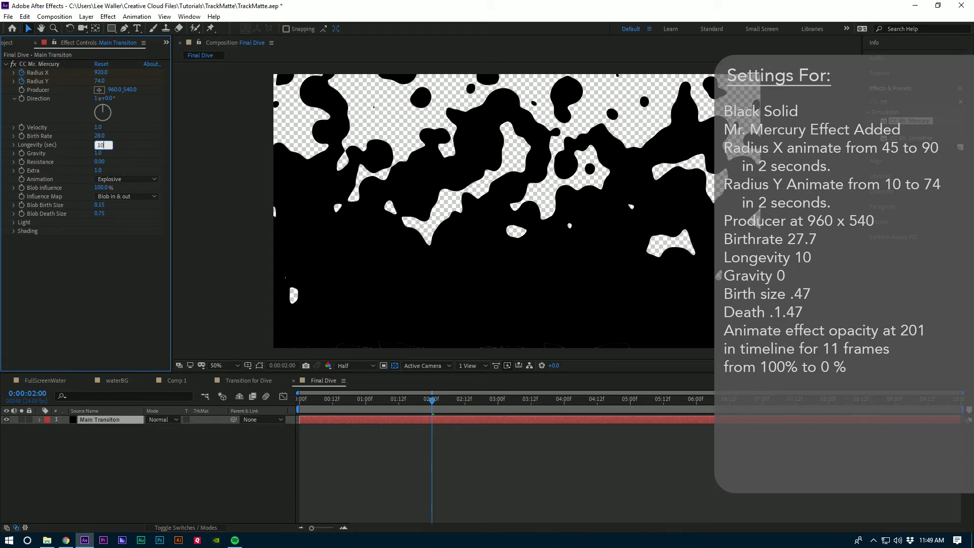
{"action": "key", "text": "Return"}
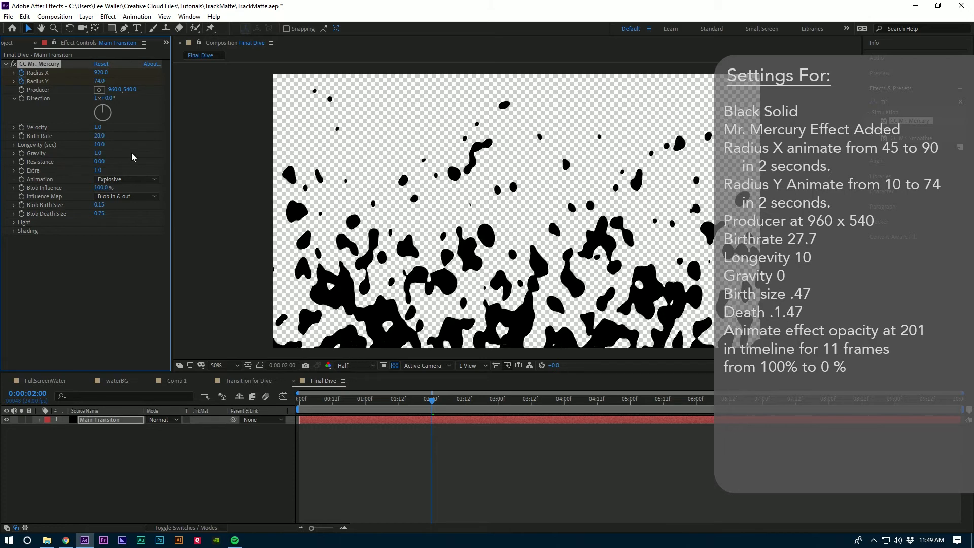
{"action": "left_click", "coordinate": [99, 153]}
{"action": "key", "text": "Return"}
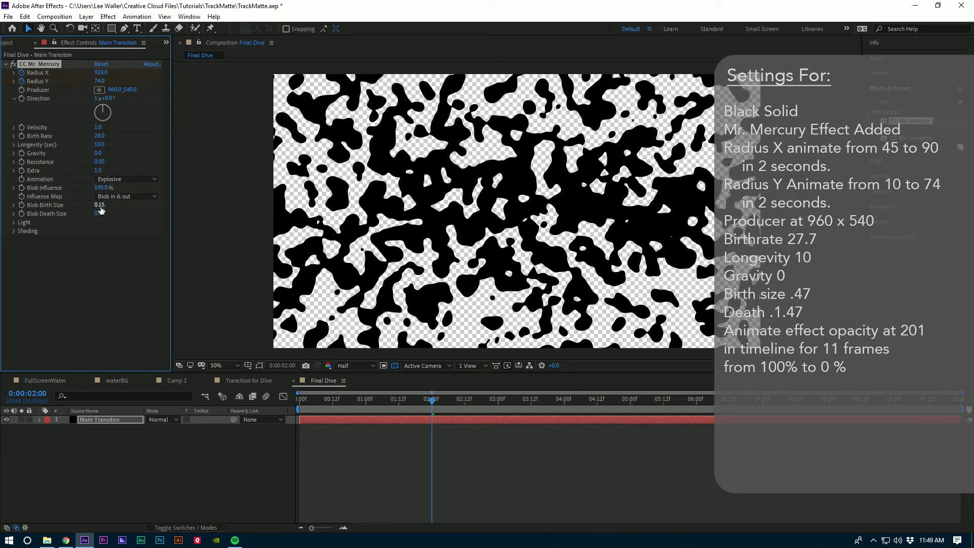
Step: Set the CC Mr. Mercury Blob Birth Size to 0.47 and Blob Death Size to 1.47
{"action": "type", "text": ".47"}
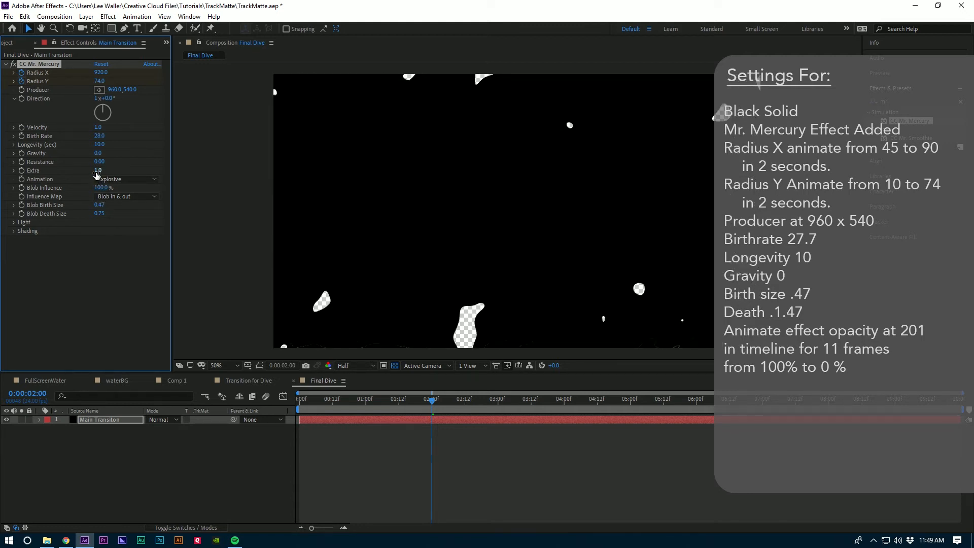
{"action": "left_click", "coordinate": [100, 213]}
{"action": "type", "text": "1.47"}
{"action": "key", "text": "Return"}
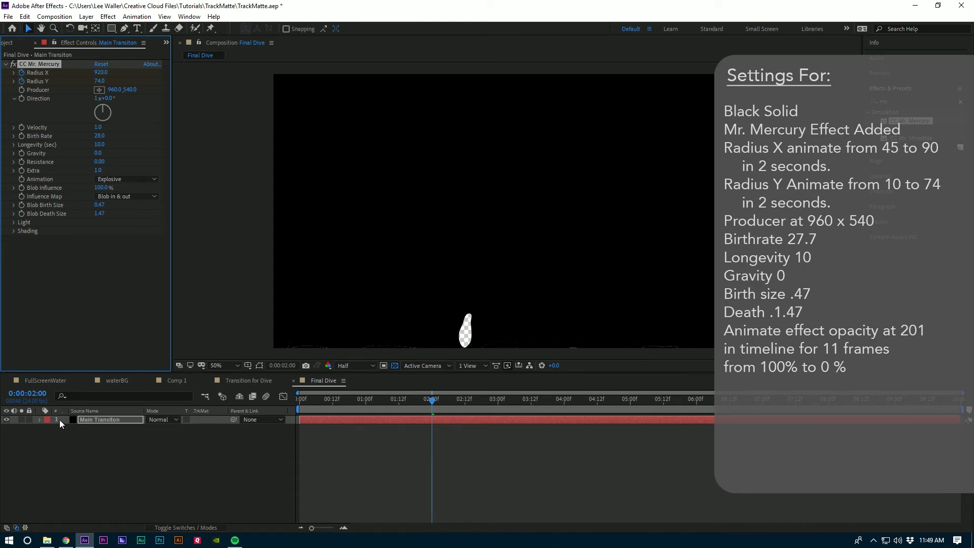
Step: Add a mask reference under the CC Mr. Mercury Compositing Options of the Main Transiton layer to expose Effect Opacity
{"action": "left_click", "coordinate": [90, 421]}
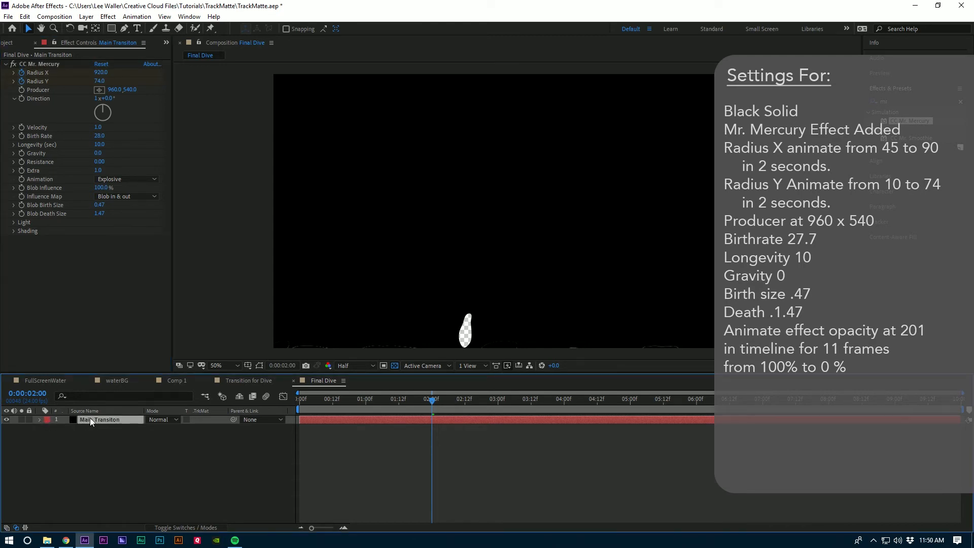
{"action": "left_click", "coordinate": [39, 420]}
{"action": "left_click", "coordinate": [48, 428]}
{"action": "left_click", "coordinate": [56, 438]}
{"action": "scroll", "coordinate": [56, 437], "scroll_direction": "down", "scroll_amount": 3}
{"action": "scroll", "coordinate": [112, 460], "scroll_direction": "down", "scroll_amount": 1}
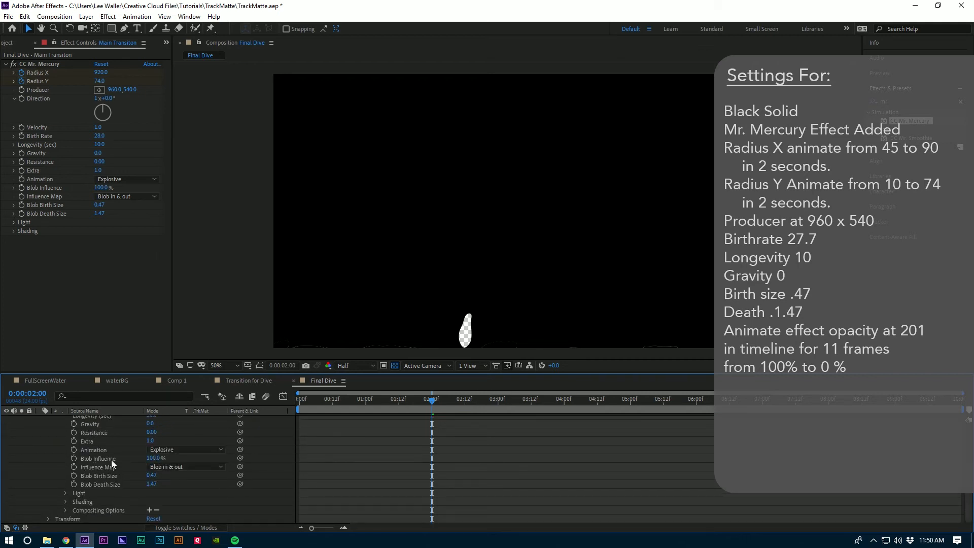
{"action": "left_click", "coordinate": [107, 510]}
{"action": "left_click", "coordinate": [147, 510]}
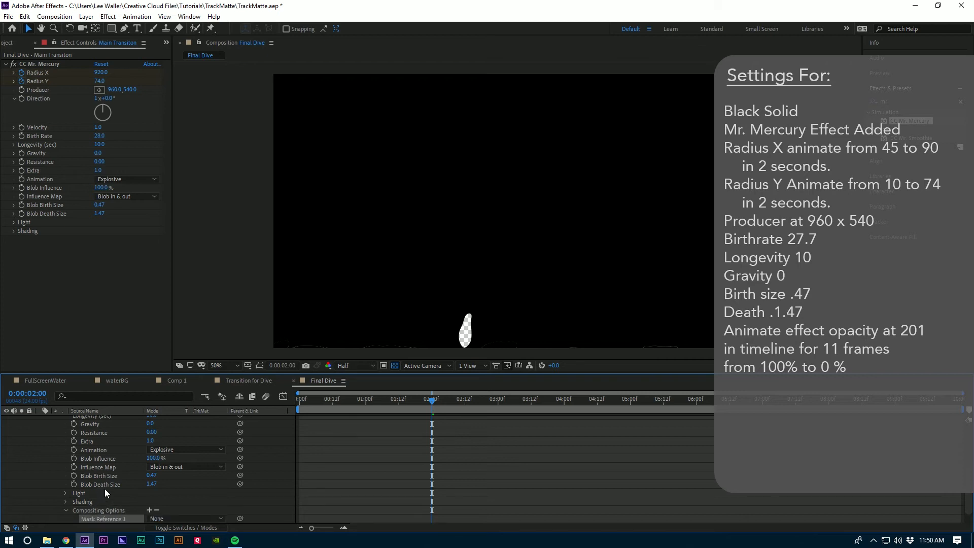
{"action": "scroll", "coordinate": [104, 489], "scroll_direction": "down", "scroll_amount": 1}
{"action": "left_click", "coordinate": [102, 510]}
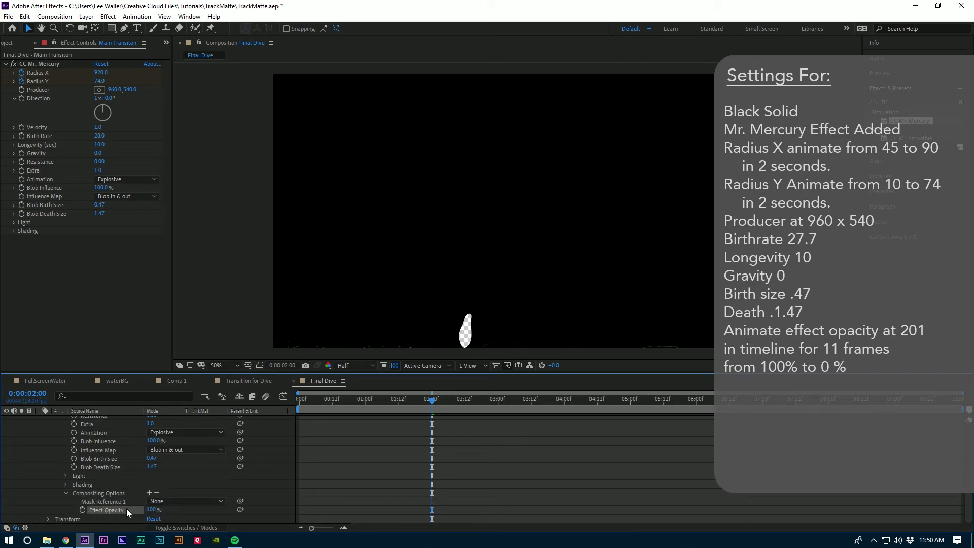
Step: Keyframe the Effect Opacity from 100% at 2 seconds to 0% at 0:00:02:11, and review the transition from the start
{"action": "left_click", "coordinate": [82, 510]}
{"action": "left_click_drag", "start_coordinate": [454, 400], "coordinate": [462, 402]}
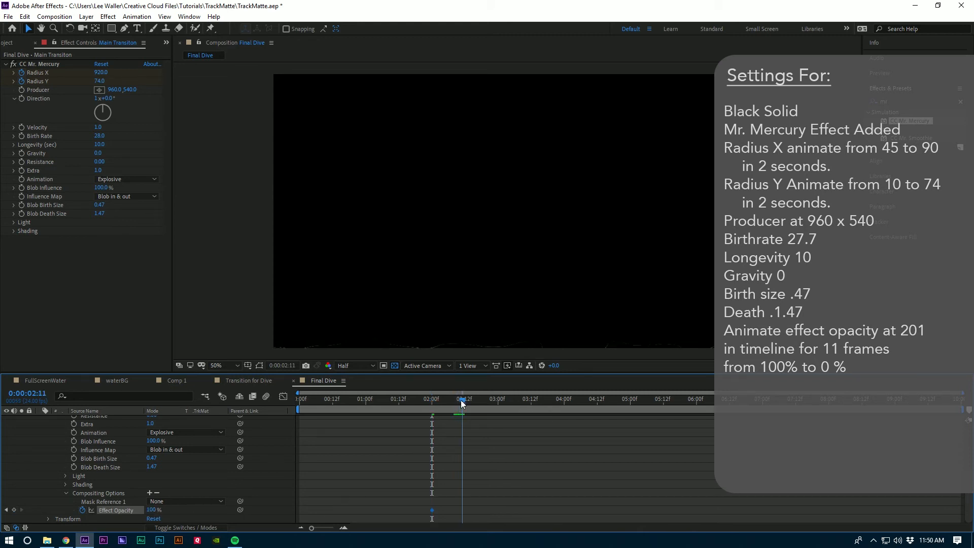
{"action": "left_click_drag", "start_coordinate": [152, 510], "coordinate": [134, 512]}
{"action": "left_click", "coordinate": [341, 400]}
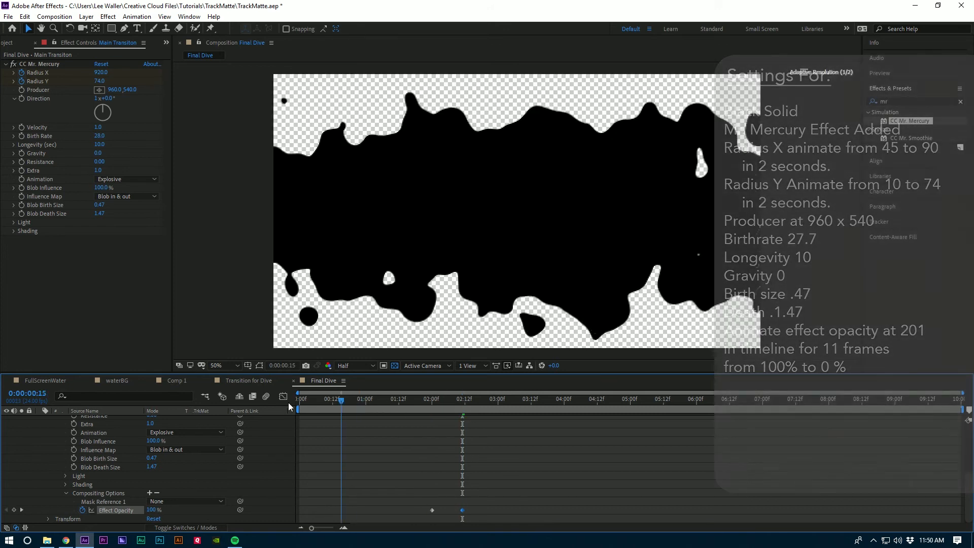
{"action": "left_click_drag", "start_coordinate": [299, 401], "coordinate": [330, 403]}
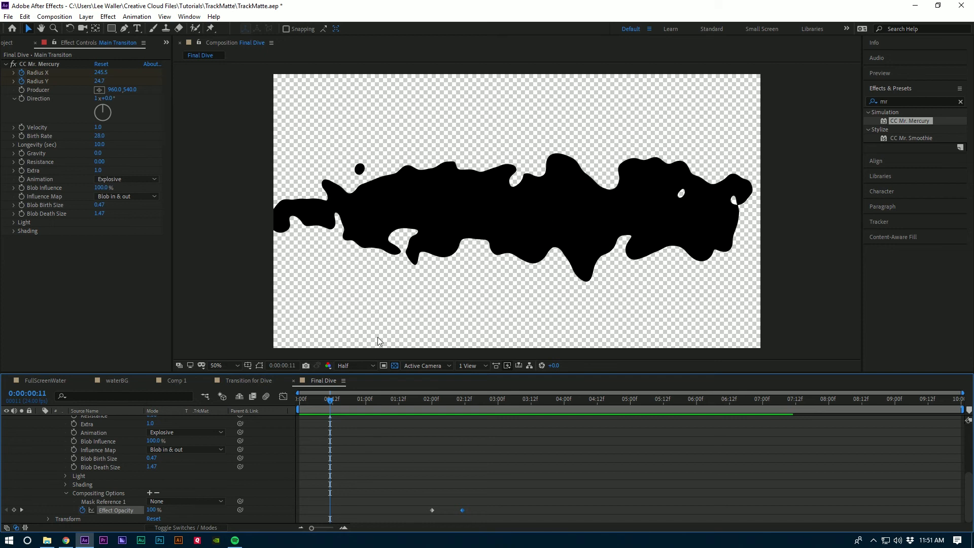
Step: Collapse the Main Transiton layer's properties and add Comp 1 beneath it in the Final Dive composition
{"action": "scroll", "coordinate": [50, 439], "scroll_direction": "up", "scroll_amount": 4}
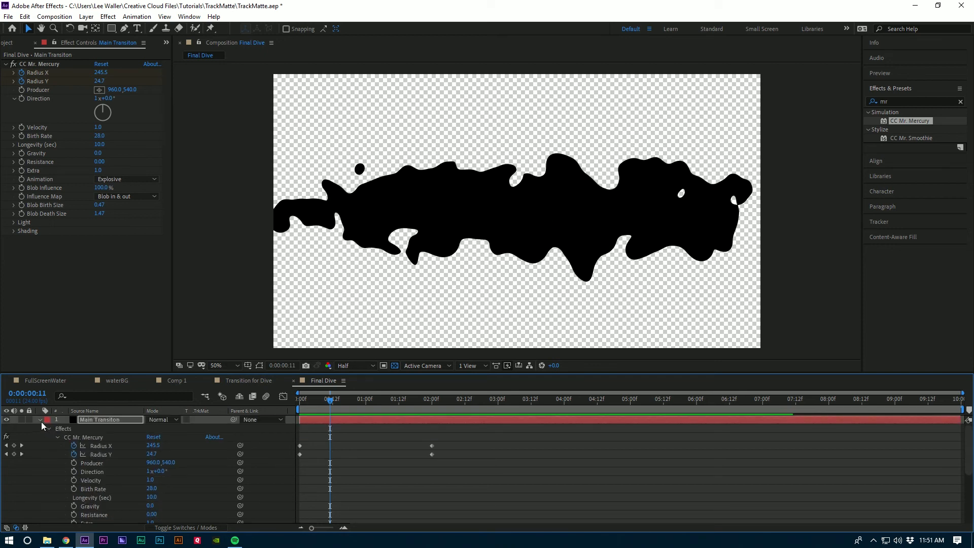
{"action": "left_click", "coordinate": [39, 420]}
{"action": "left_click", "coordinate": [98, 430]}
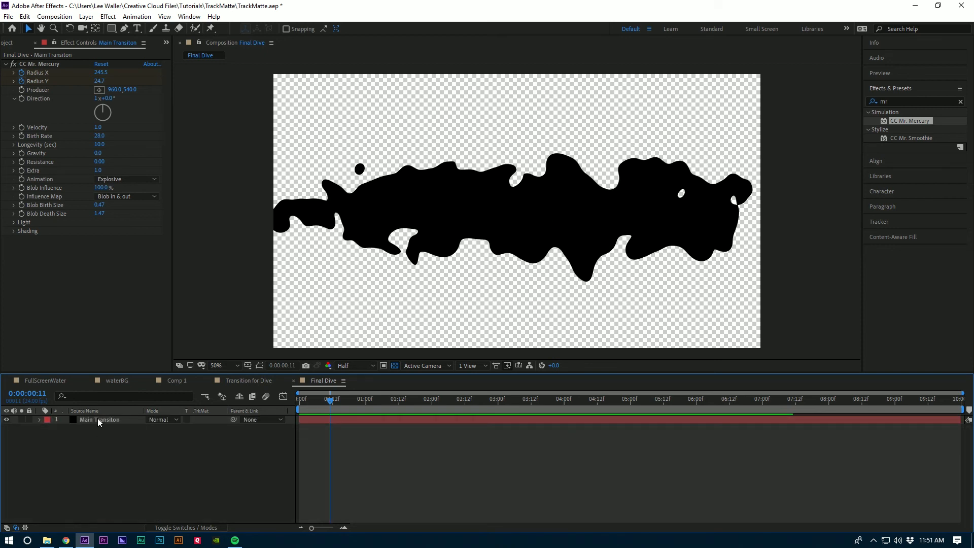
{"action": "left_click", "coordinate": [98, 420]}
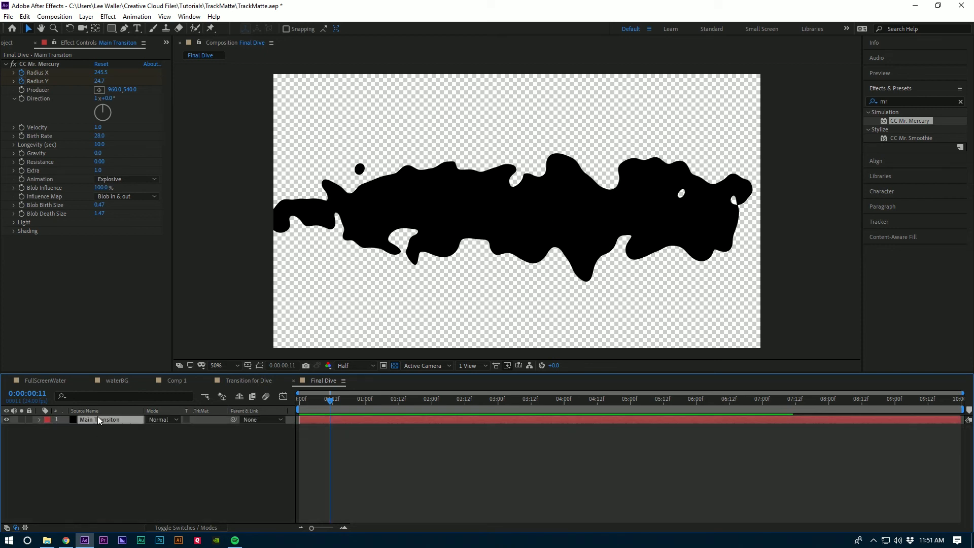
{"action": "left_click", "coordinate": [8, 42]}
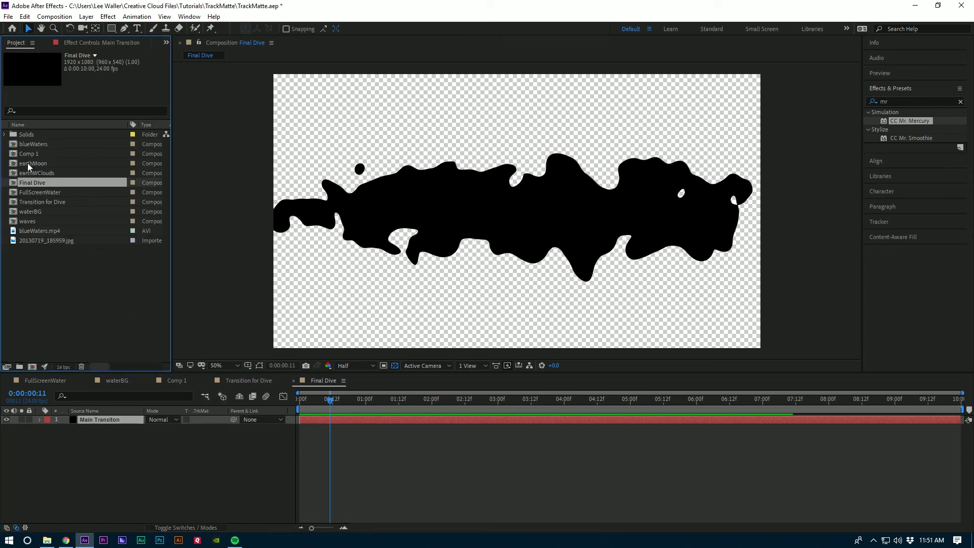
{"action": "left_click", "coordinate": [13, 155]}
{"action": "left_click_drag", "start_coordinate": [14, 155], "coordinate": [87, 445]}
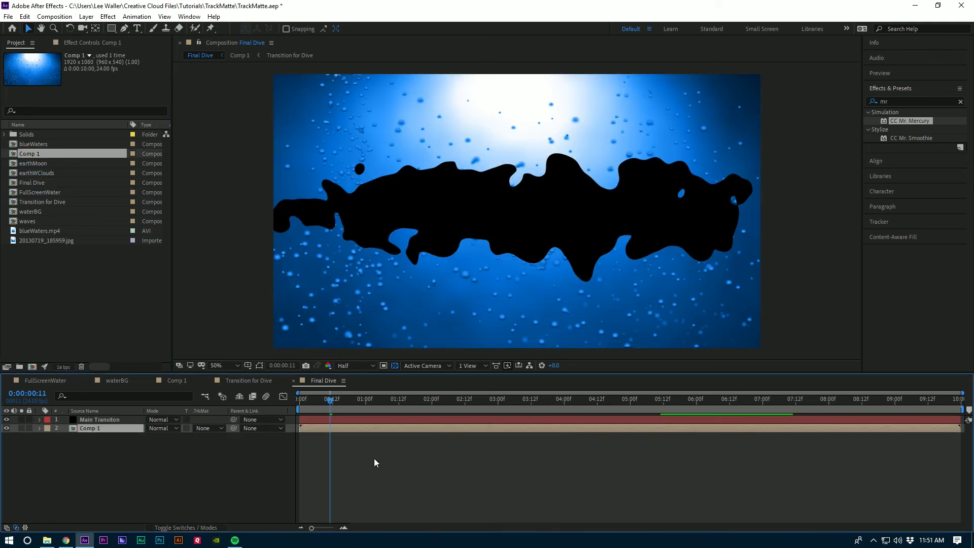
Step: Set the track matte of the Comp 1 layer to Alpha Matte "Main Transiton" in the Final Dive composition
{"action": "left_click", "coordinate": [103, 421]}
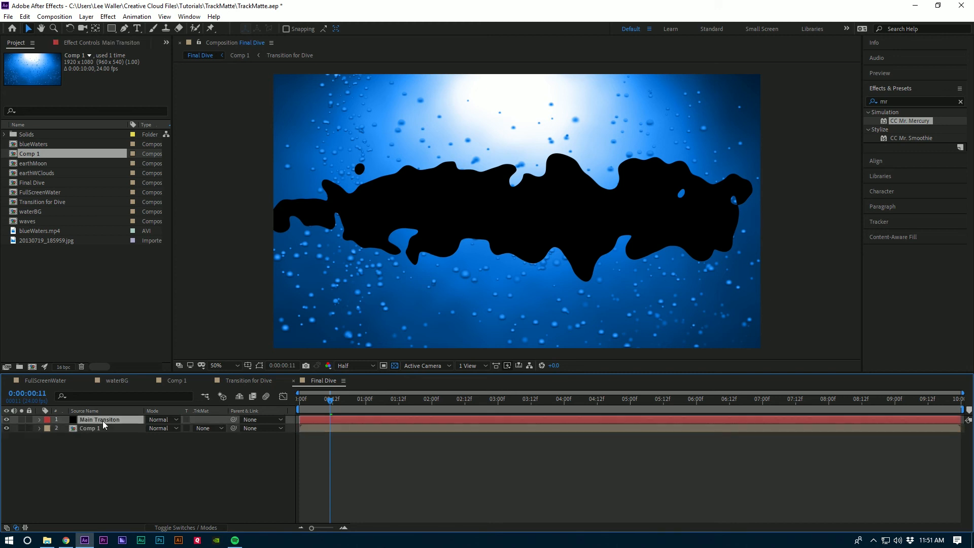
{"action": "left_click", "coordinate": [102, 429]}
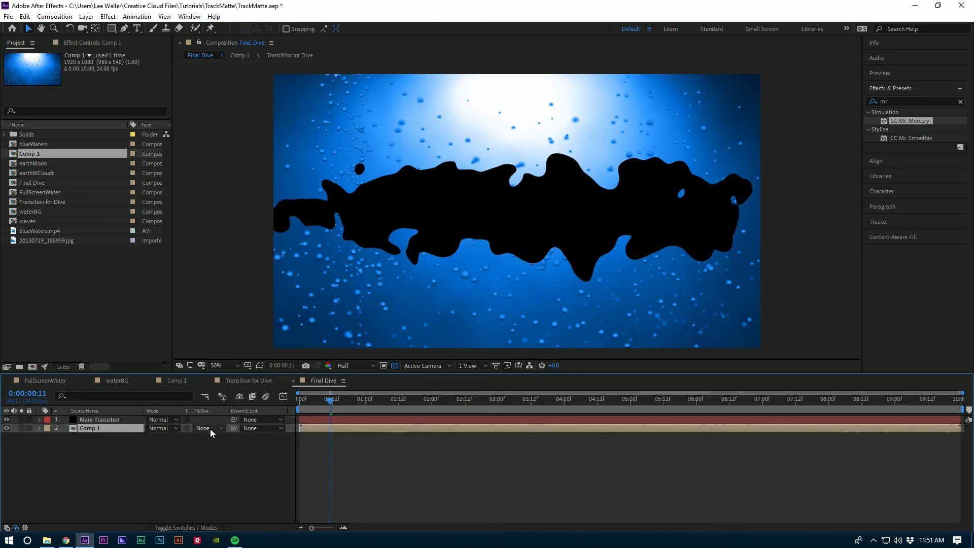
{"action": "left_click", "coordinate": [210, 428]}
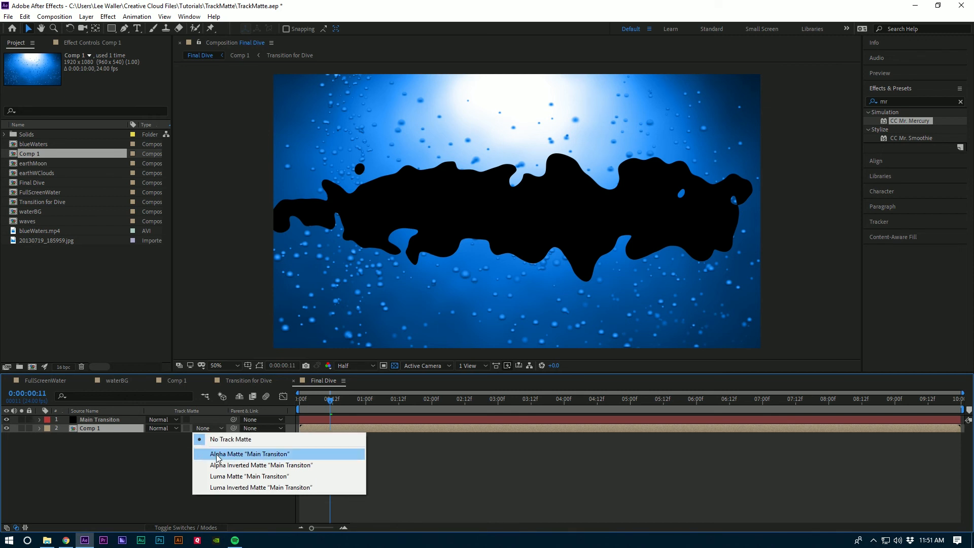
{"action": "left_click", "coordinate": [218, 455]}
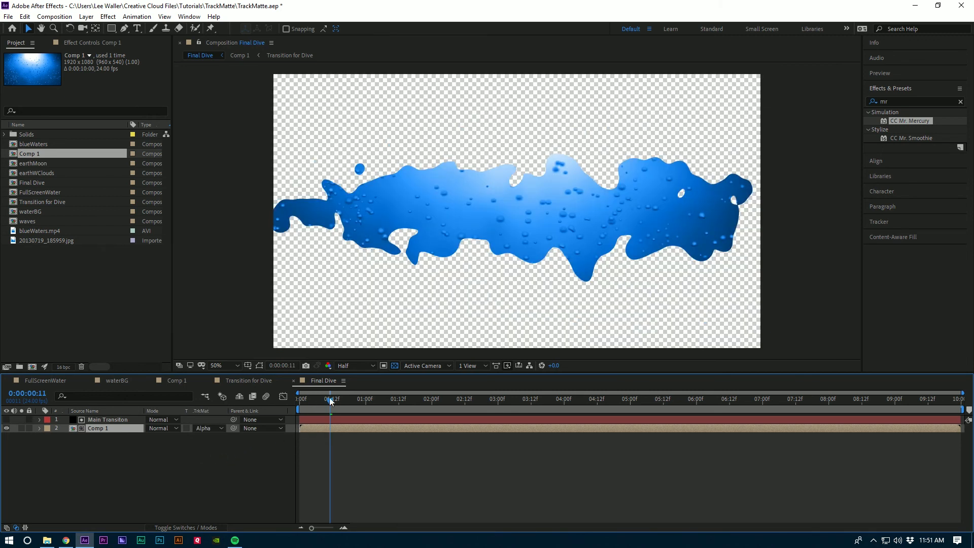
Step: Turn off the transparency grid in the composition view and preview the matted transition from the start
{"action": "left_click", "coordinate": [395, 366]}
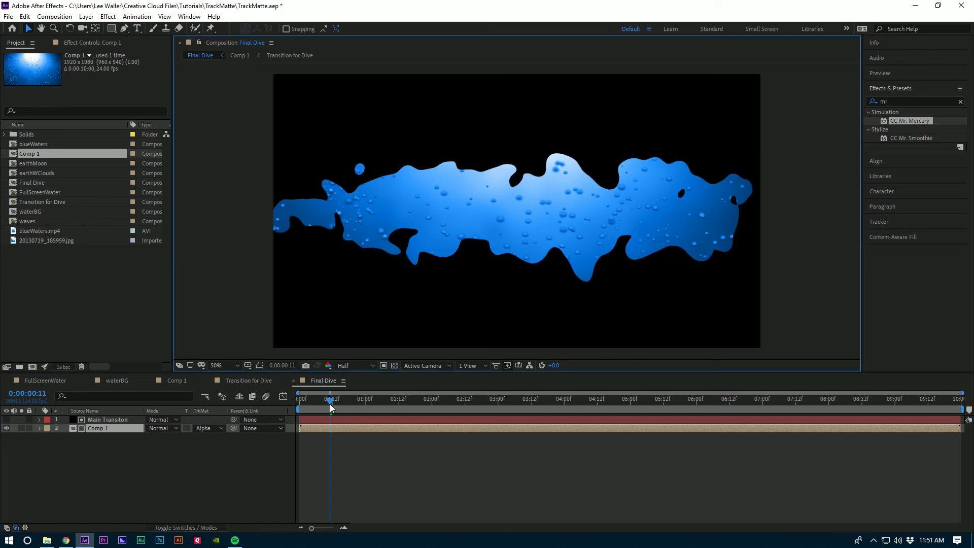
{"action": "left_click_drag", "start_coordinate": [330, 407], "coordinate": [299, 403]}
{"action": "key", "text": "space"}
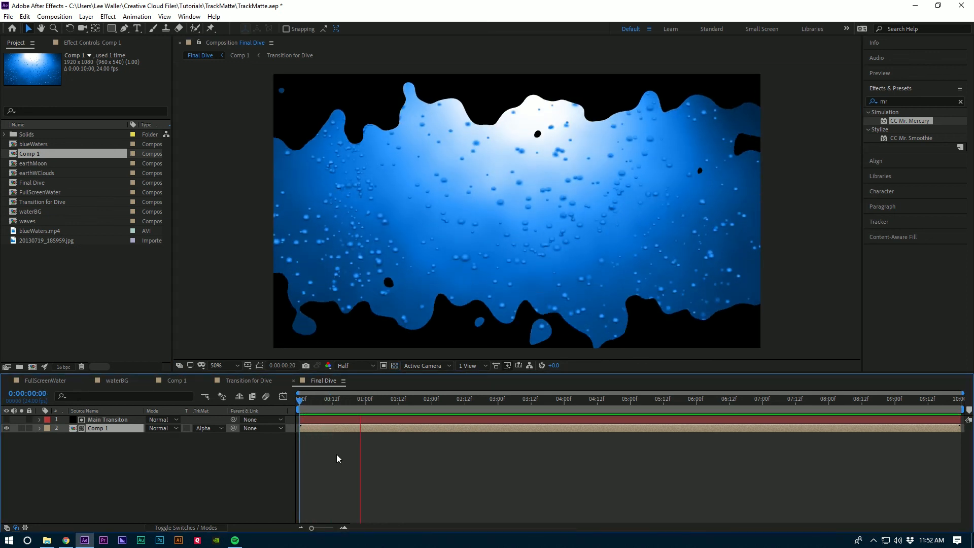